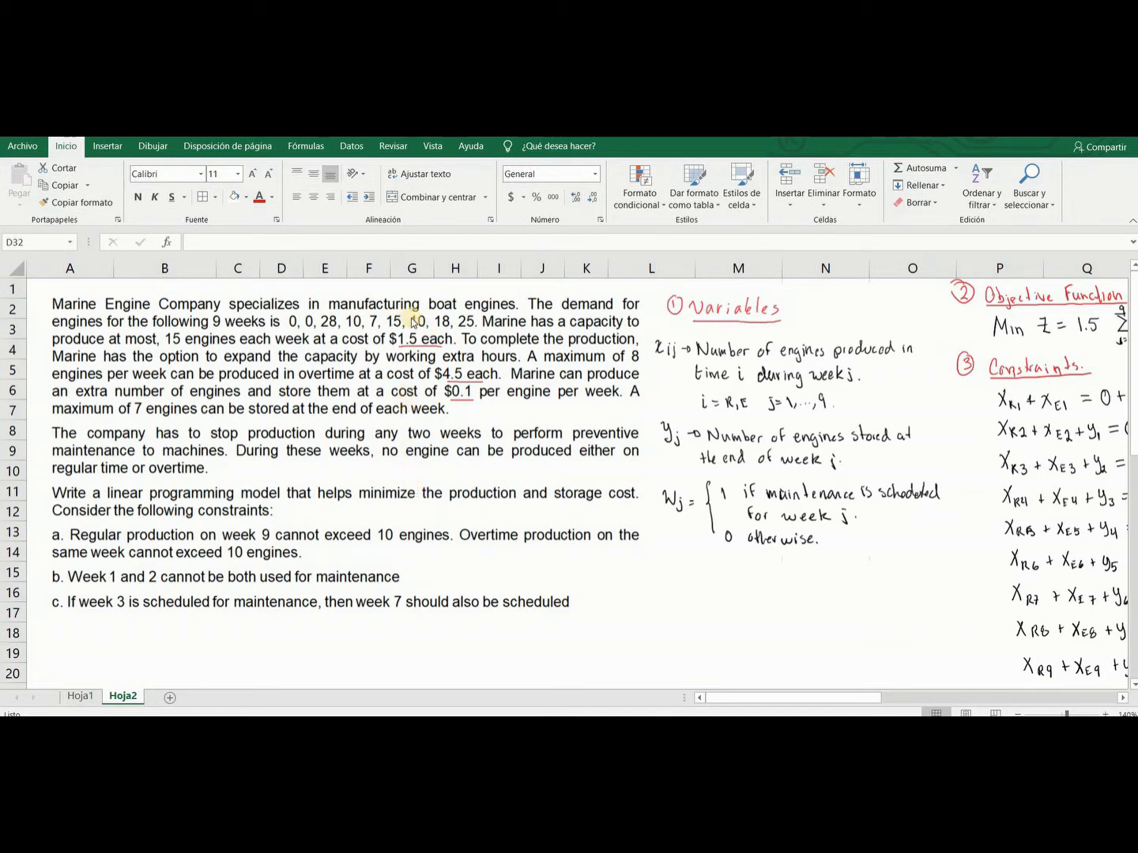
- Label cell B24 "Variables" and cell B25 "Reg. production" in the bordered table below the problem statement on sheet Hoja2
left_click_drag(822, 698, 992, 698)
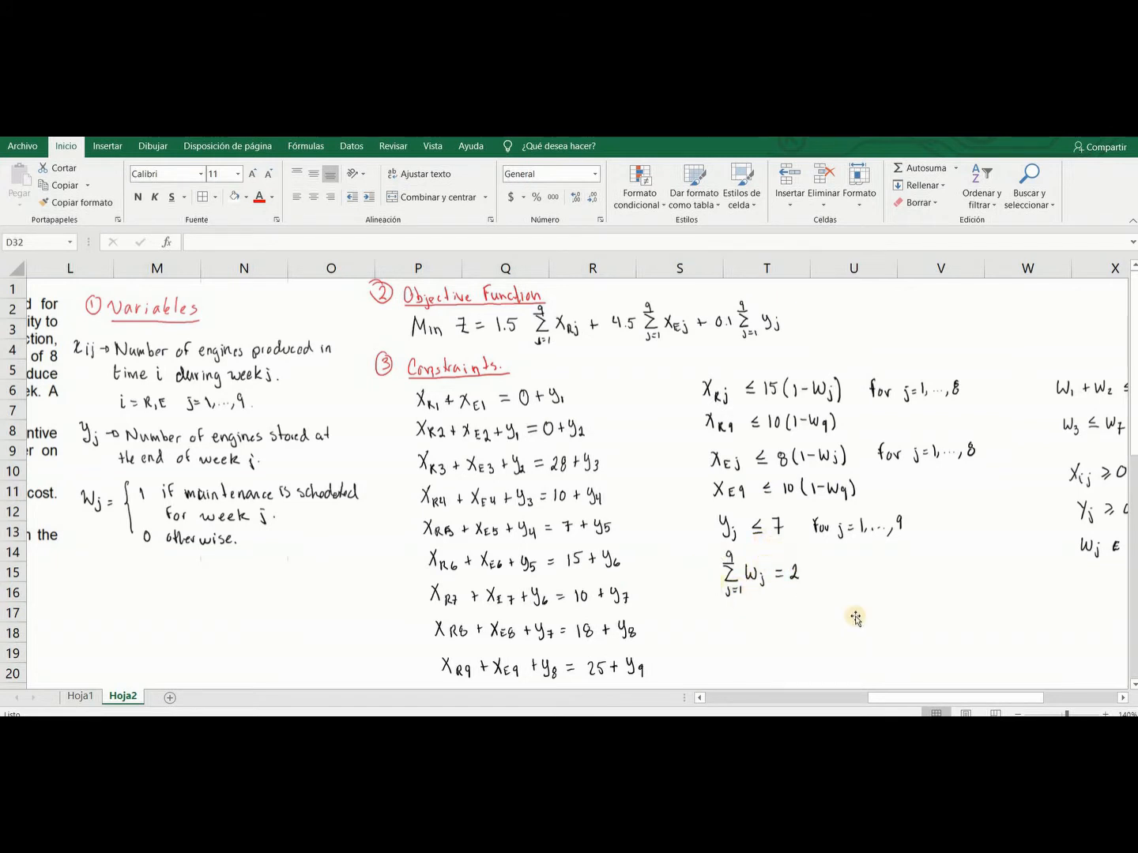
left_click_drag(909, 703, 953, 703)
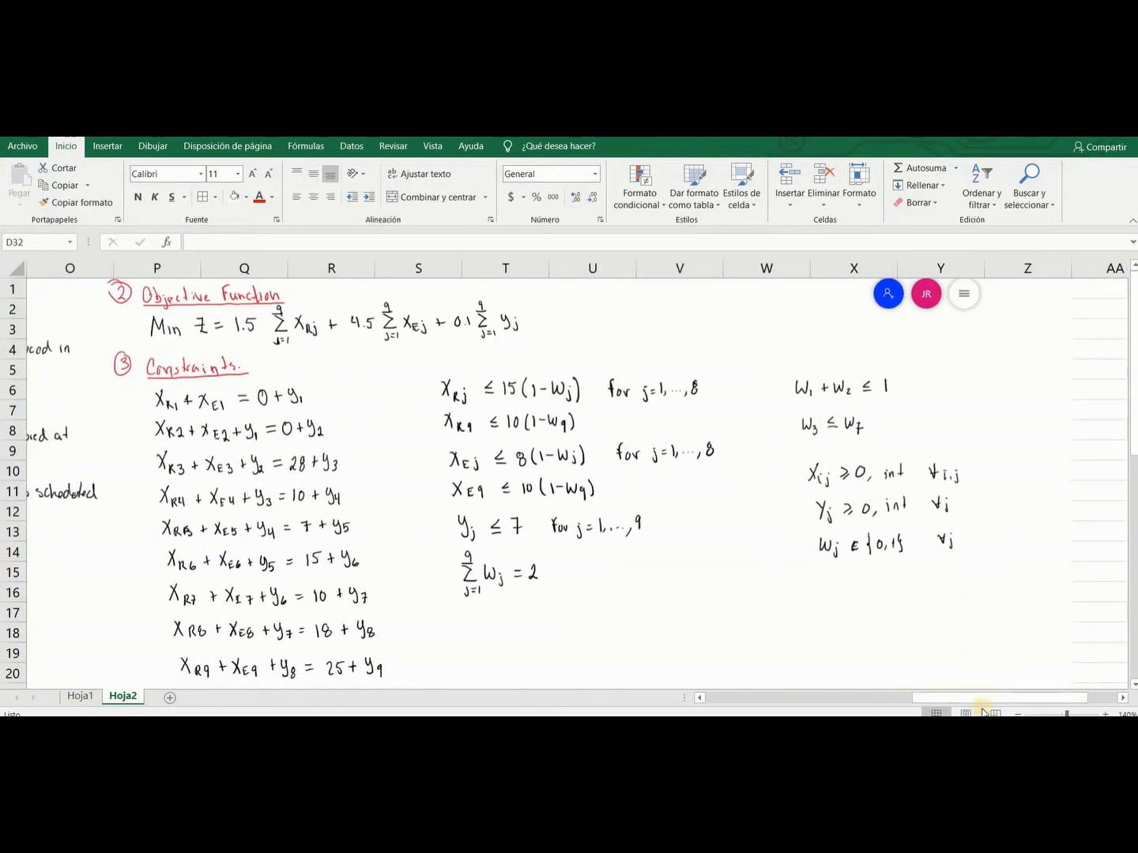
left_click_drag(986, 703, 695, 711)
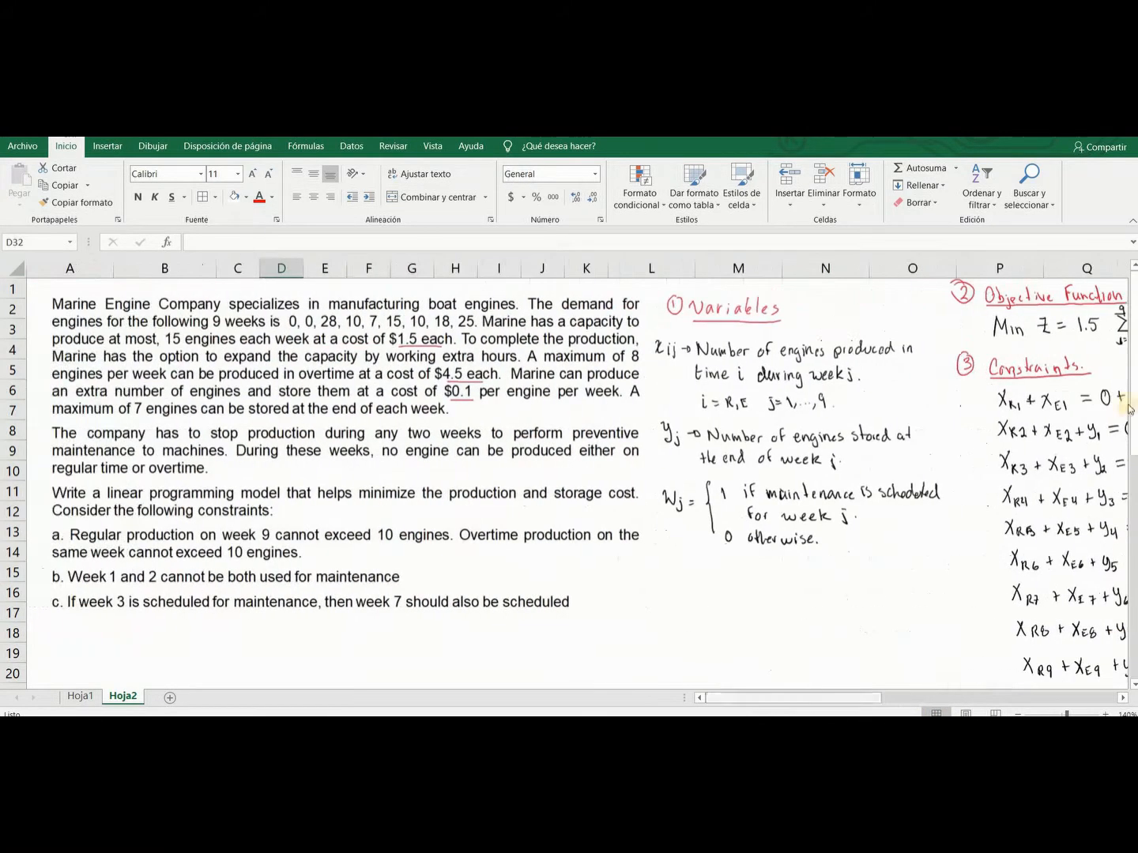
mouse_move(1134, 403)
left_mouse_down()
mouse_move(1134, 524)
mouse_move(1133, 414)
left_mouse_up()
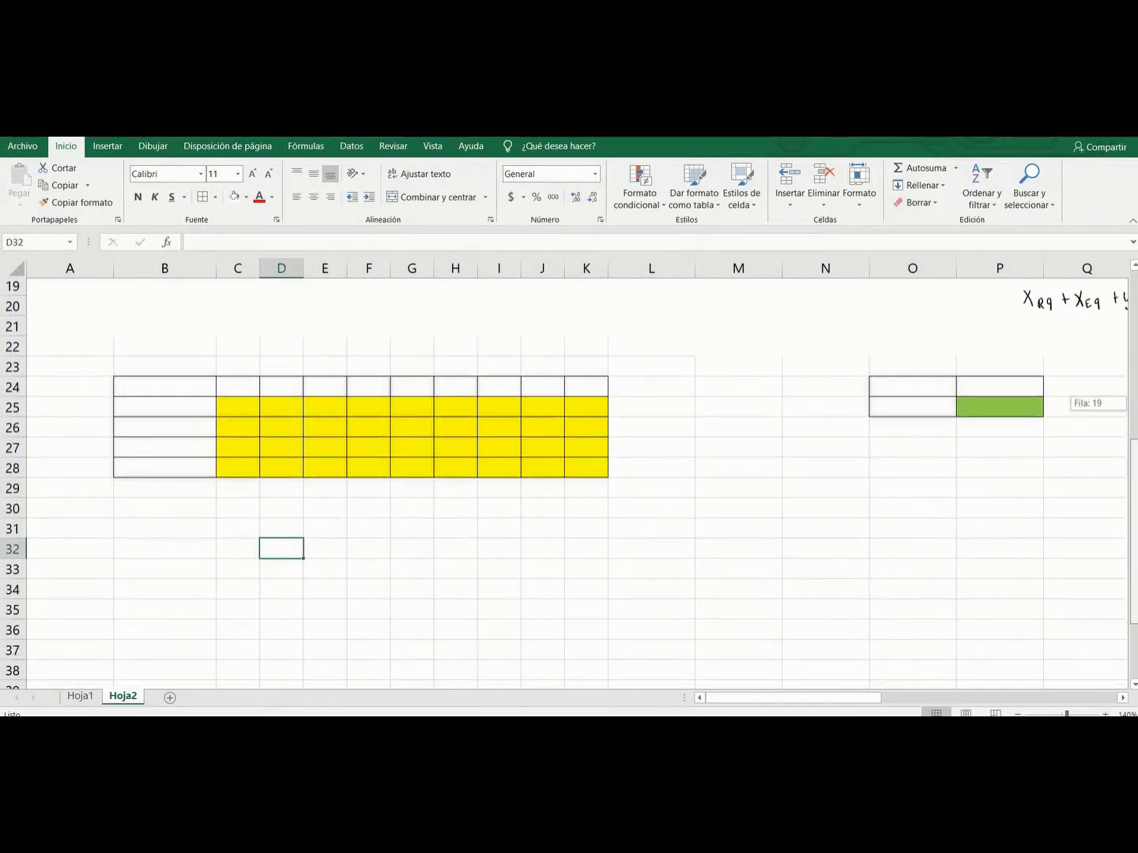
left_click_drag(1133, 565, 1134, 573)
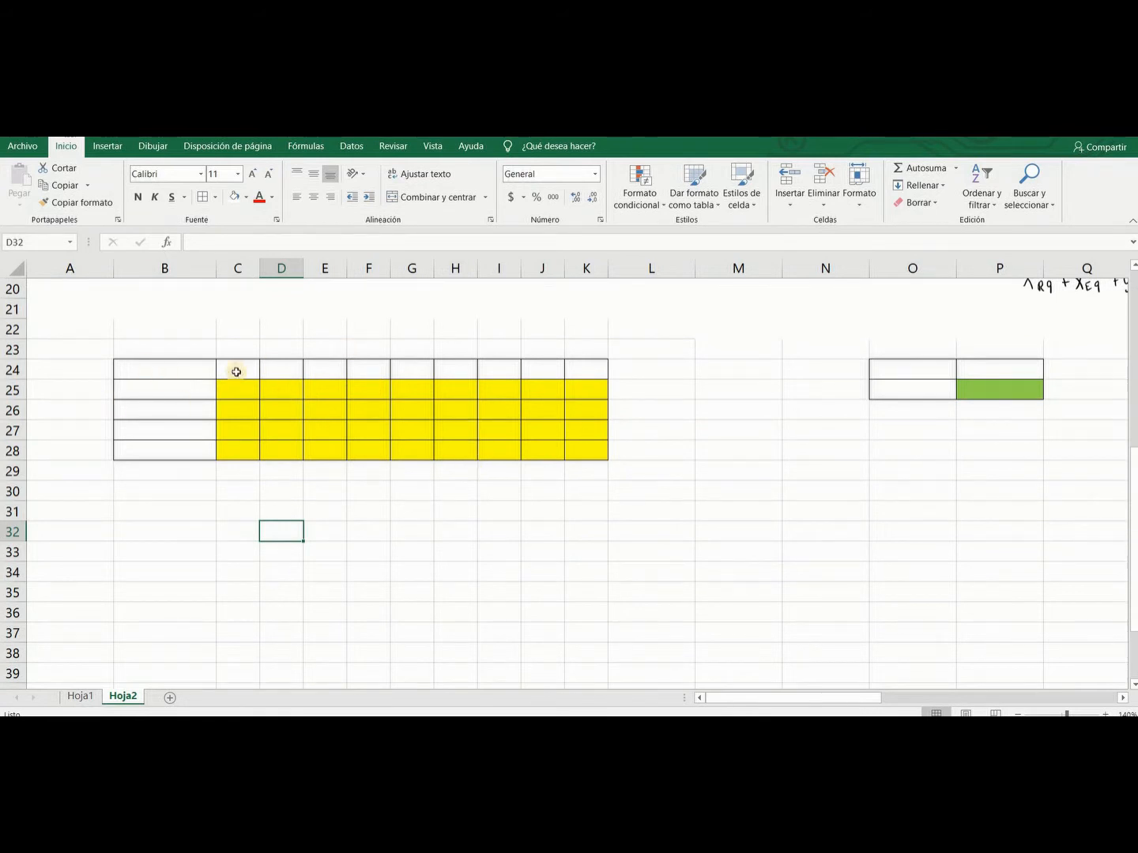
left_click(178, 369)
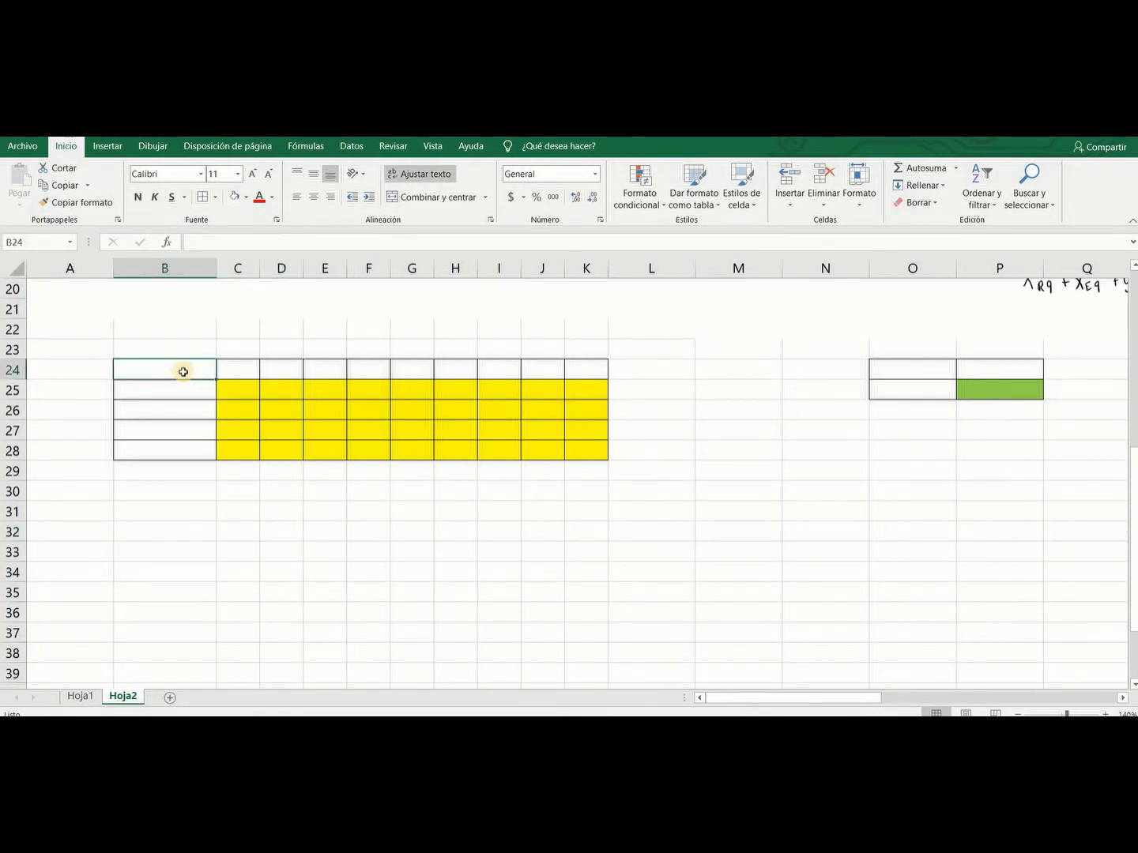
type("Variables")
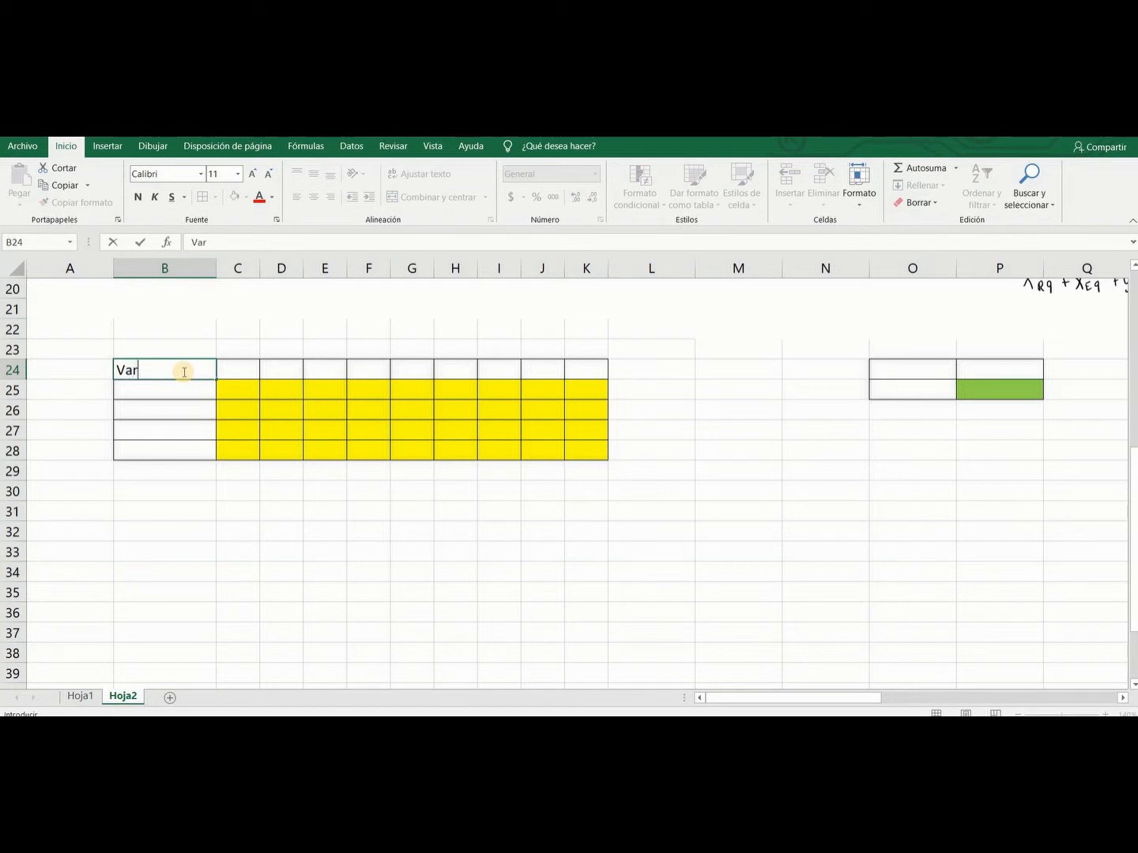
key("Return")
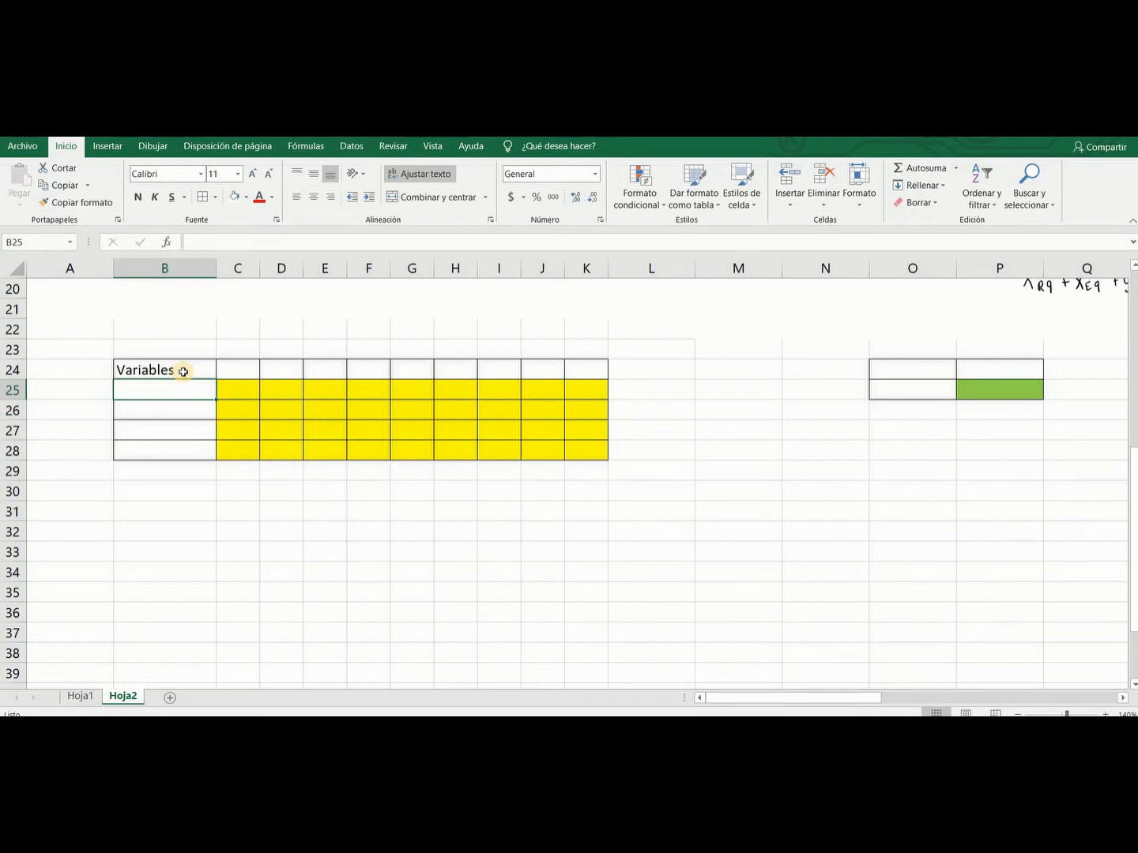
type("Reg. production")
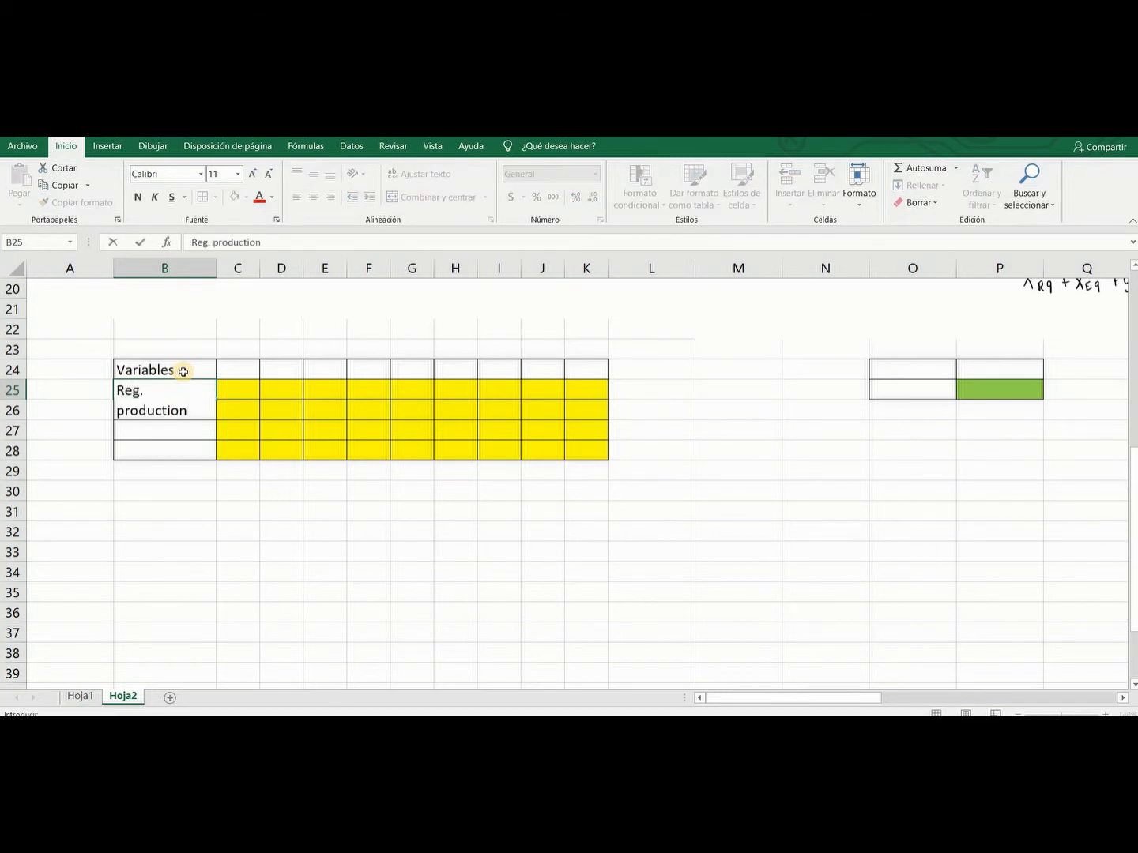
key("Return")
- Add the row labels "Overtime production", "Inventory" and "Maintenance" in cells B26 to B28
type("Overtime ")
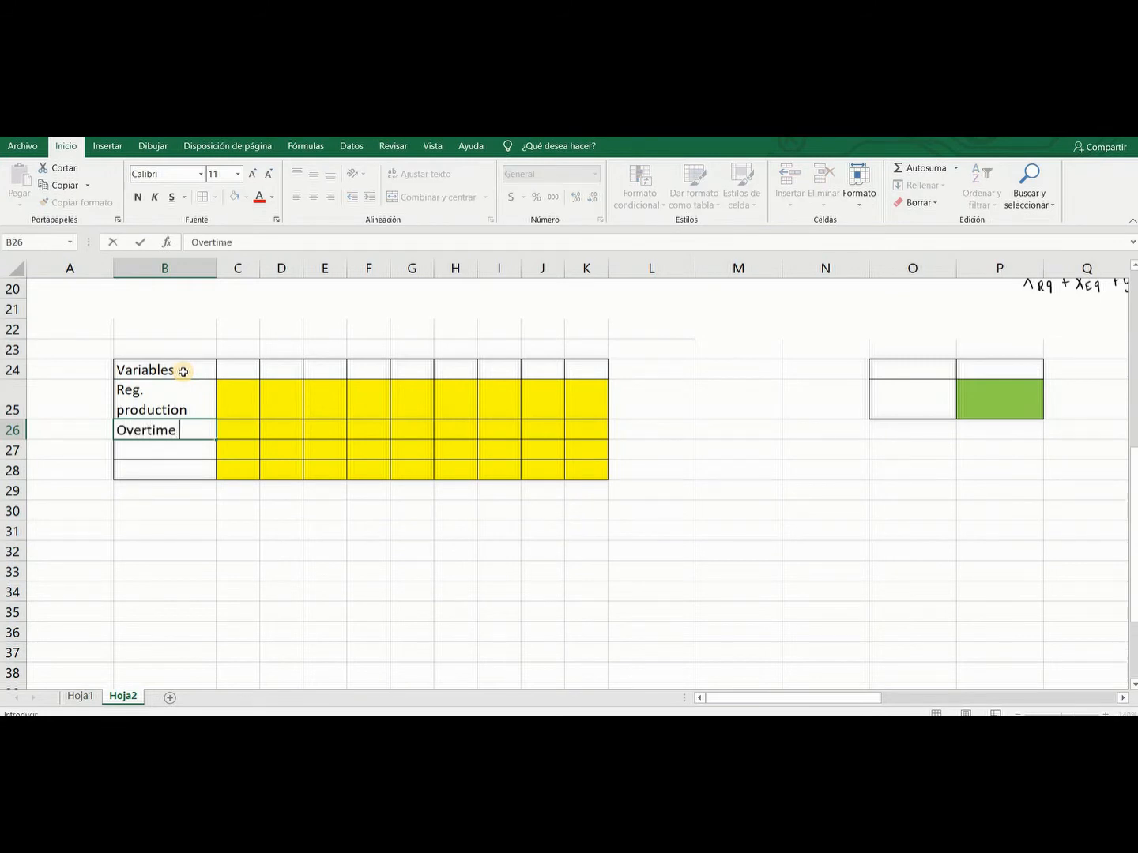
type("production")
key("Return")
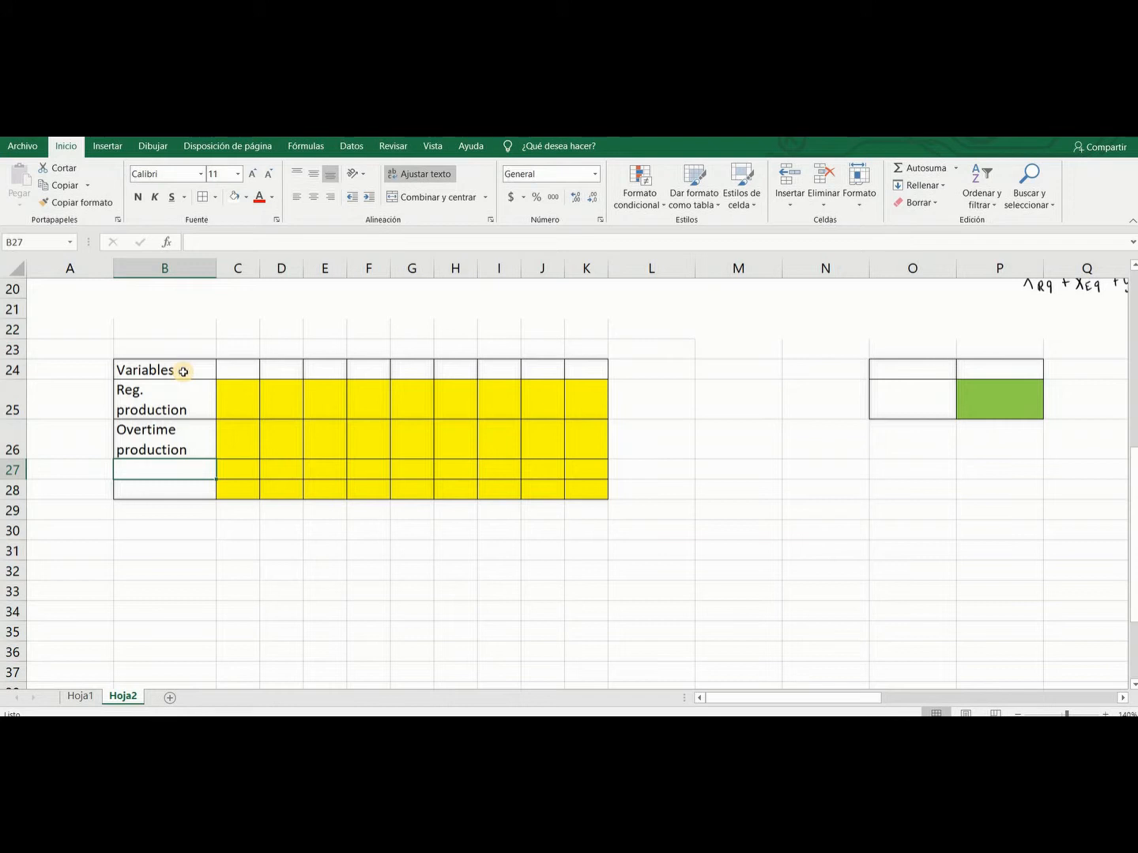
type("Inventory")
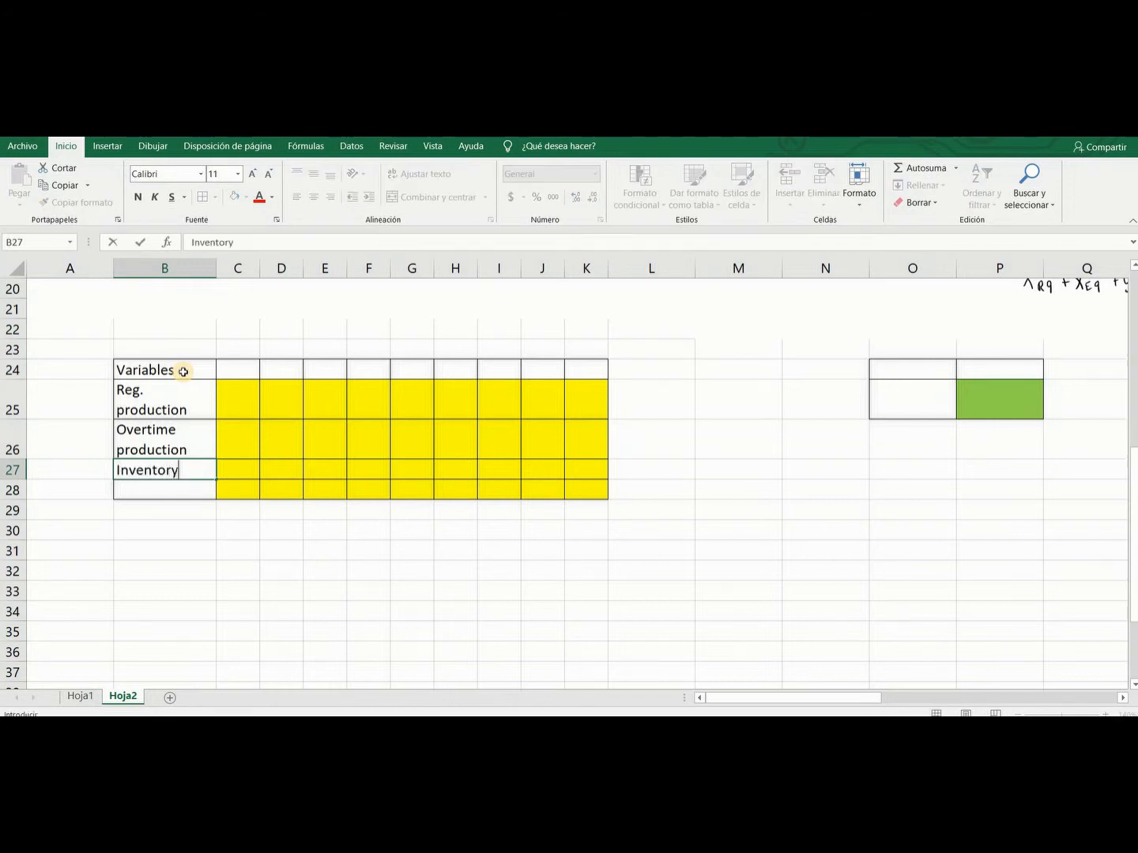
key("Return")
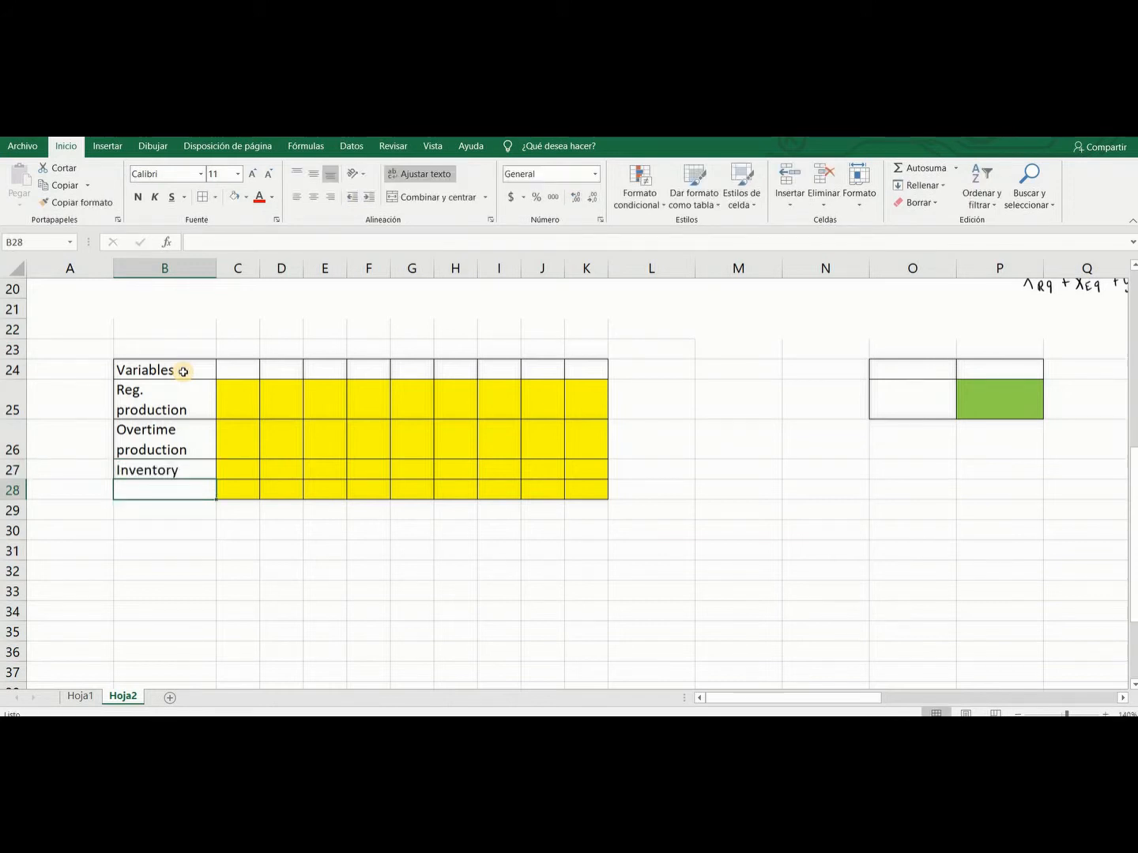
type("Maintenance")
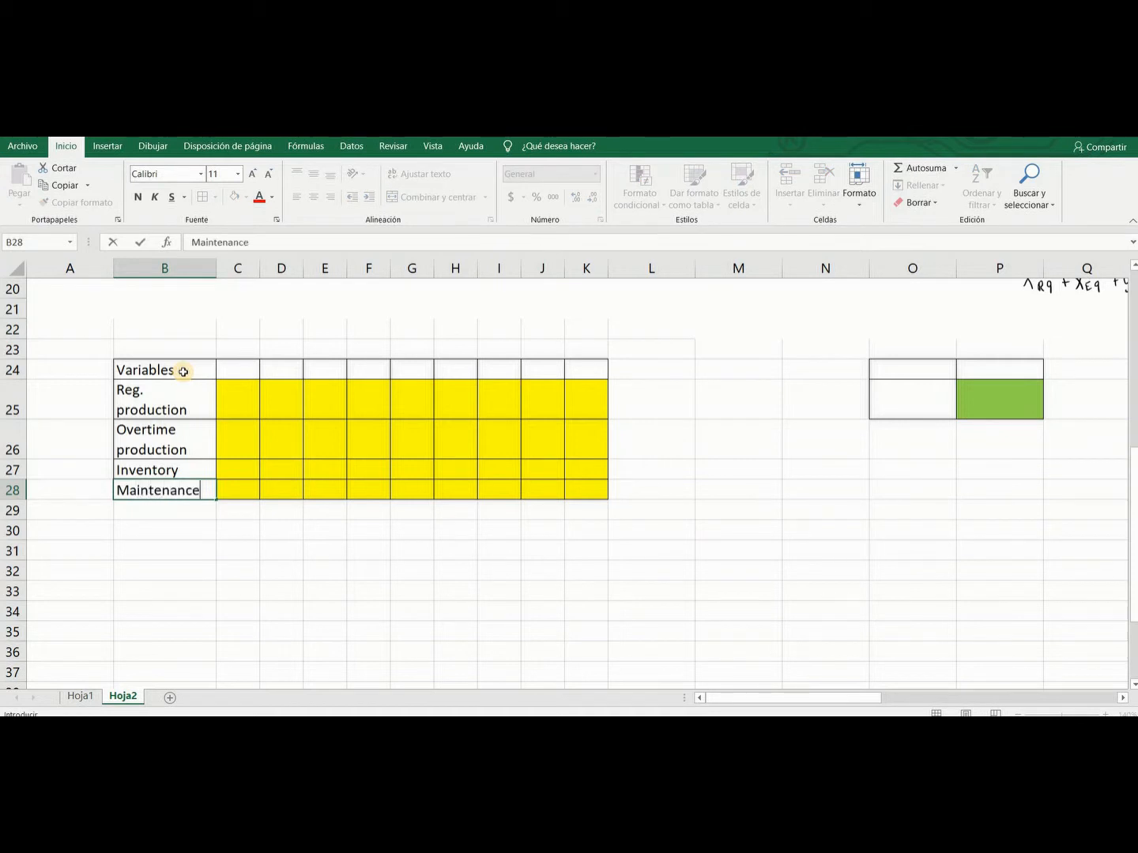
key("ctrl+Return")
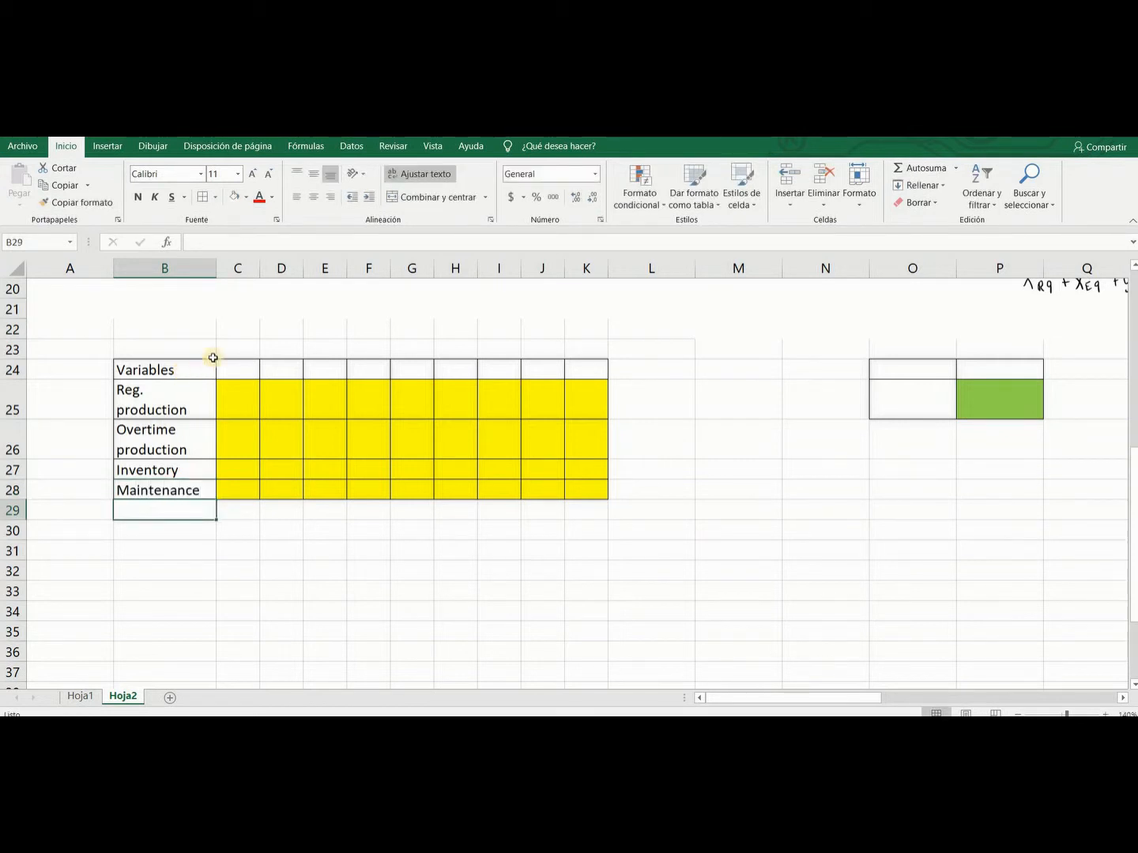
- Number the nine weeks 1 to 9 across the variables table's header row, cells C24 to K24
left_click(241, 368)
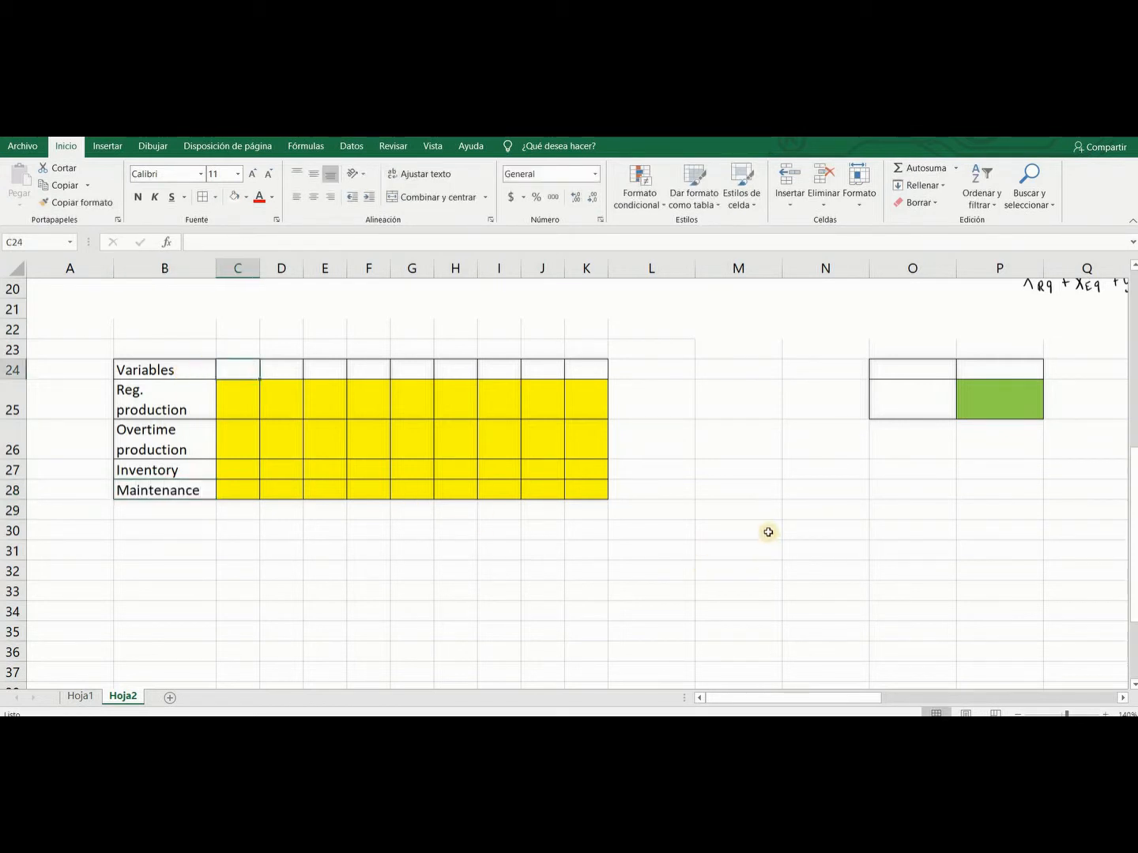
type("1")
key("Tab")
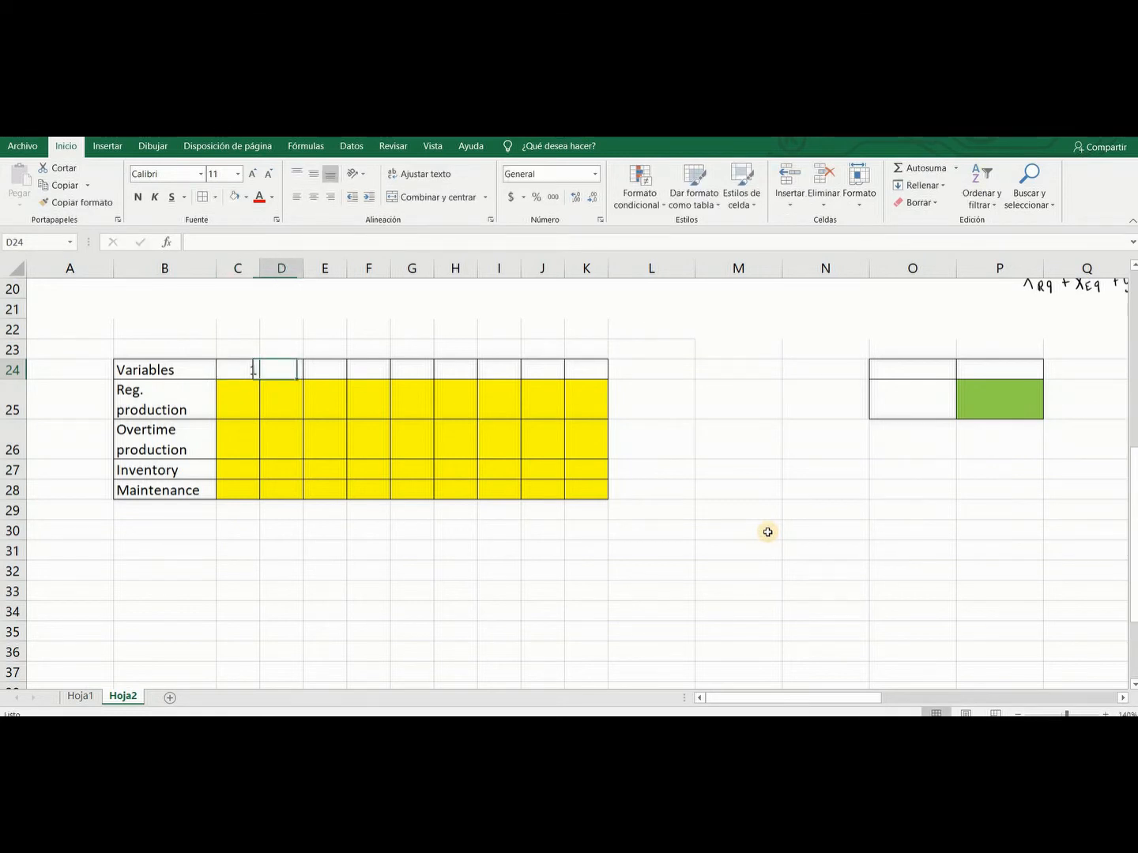
type("2")
key("Tab")
type("3\t4\t5\t6\t\t78")
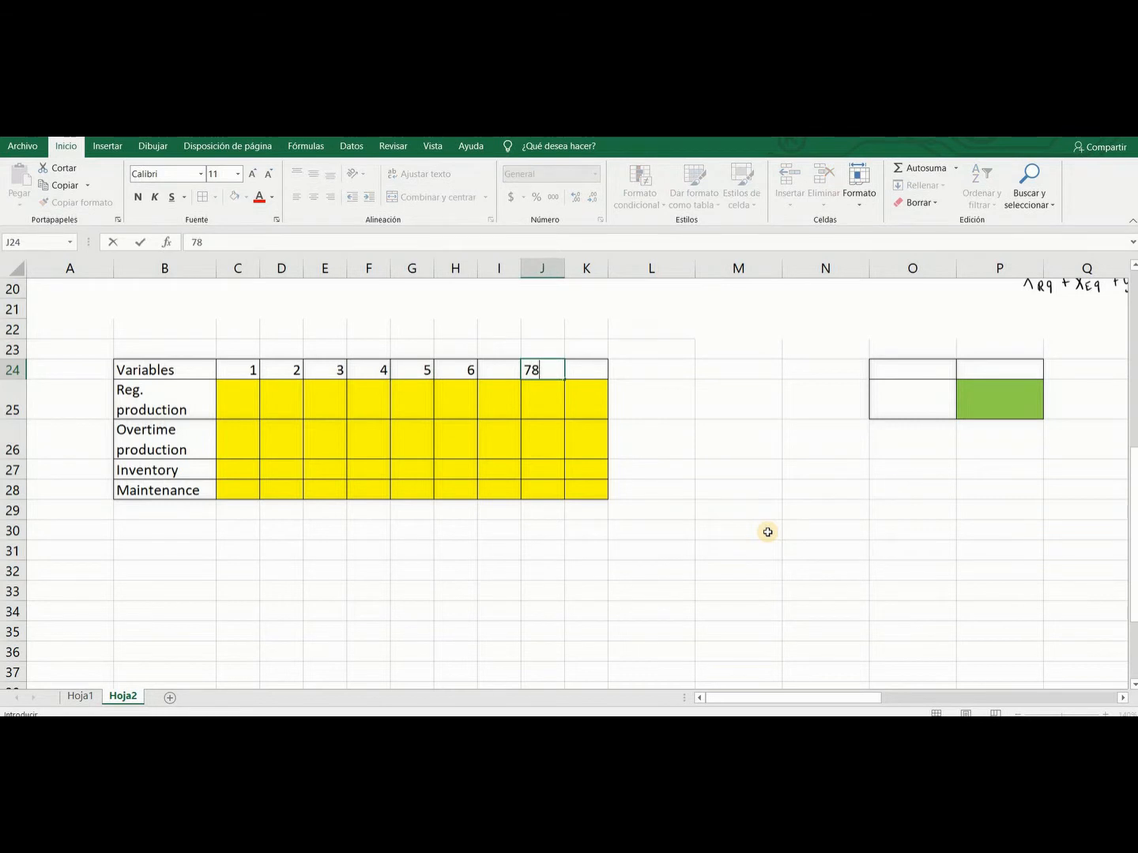
key("Tab")
key("Left")
key("Left")
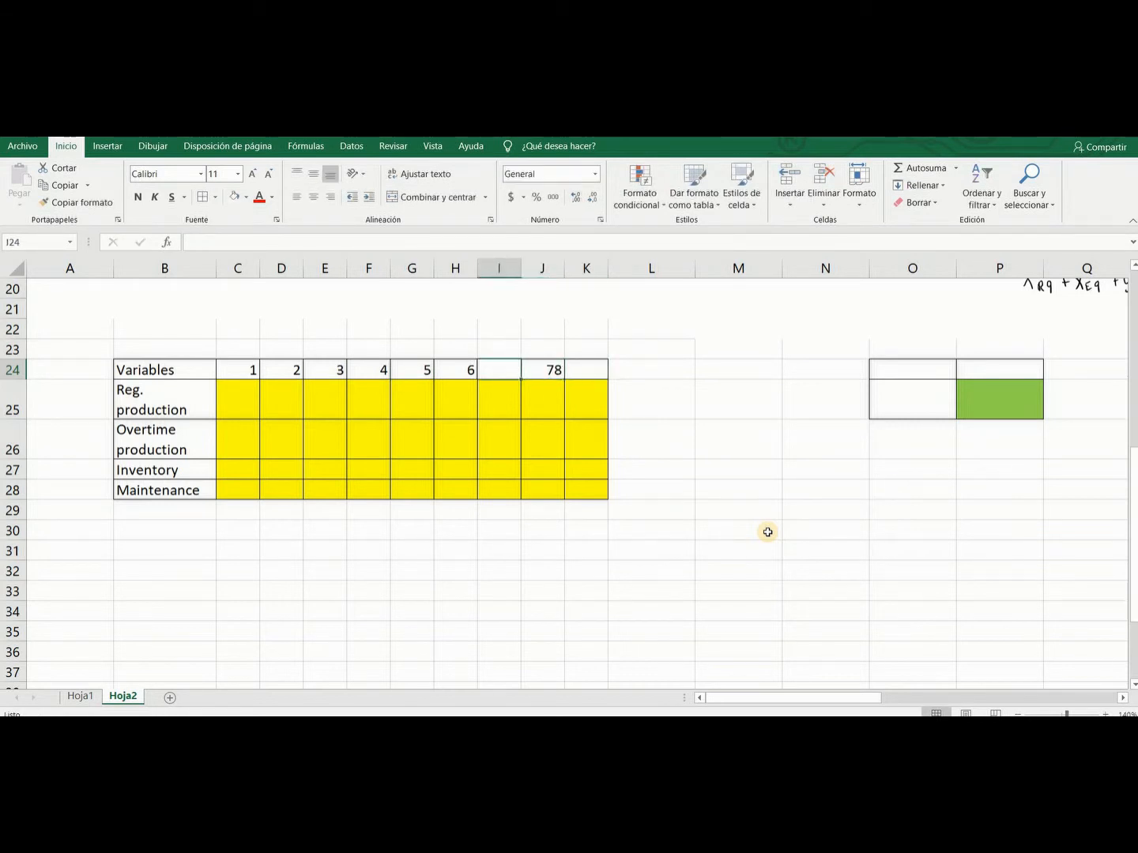
type("7")
key("Tab")
type("8")
key("Tab")
type("9")
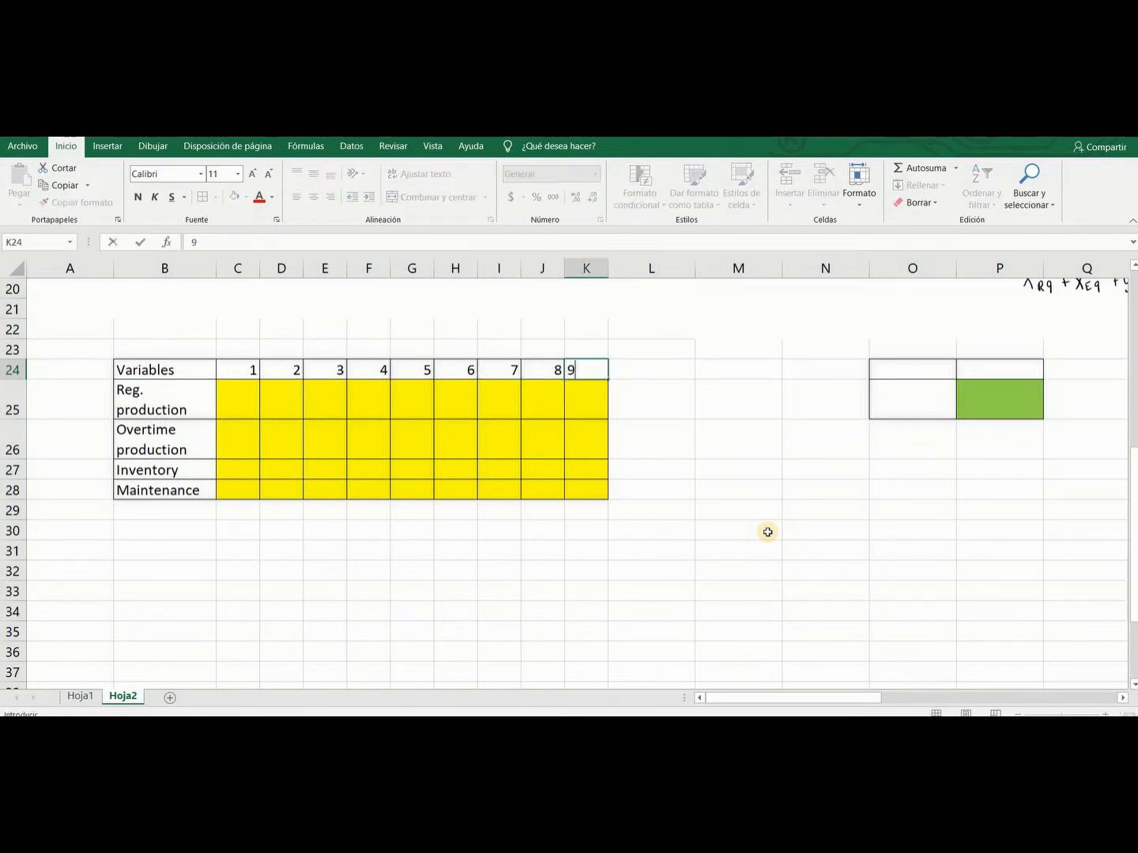
key("Return")
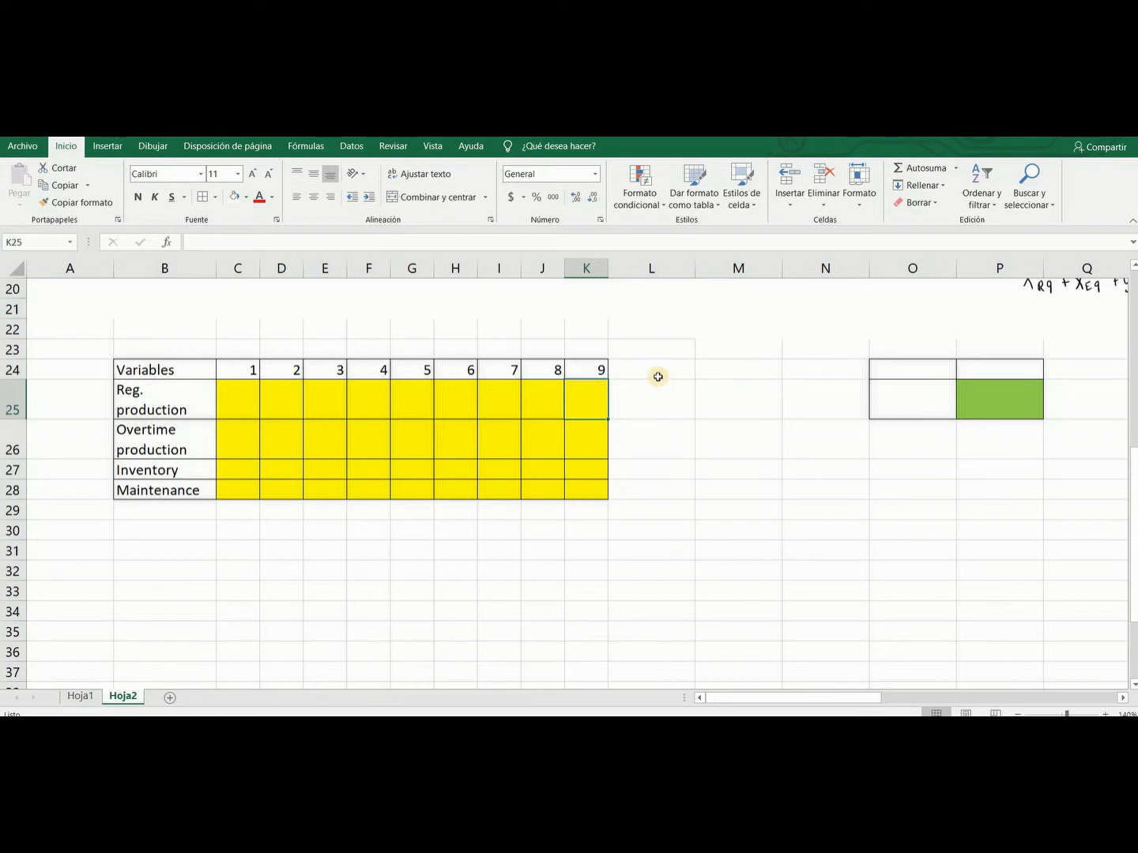
- Enter "Obejctive Function" in O24 and "Min Total cost" in O25, and wrap the text in O25
left_click(946, 371)
type("Obejctive Function")
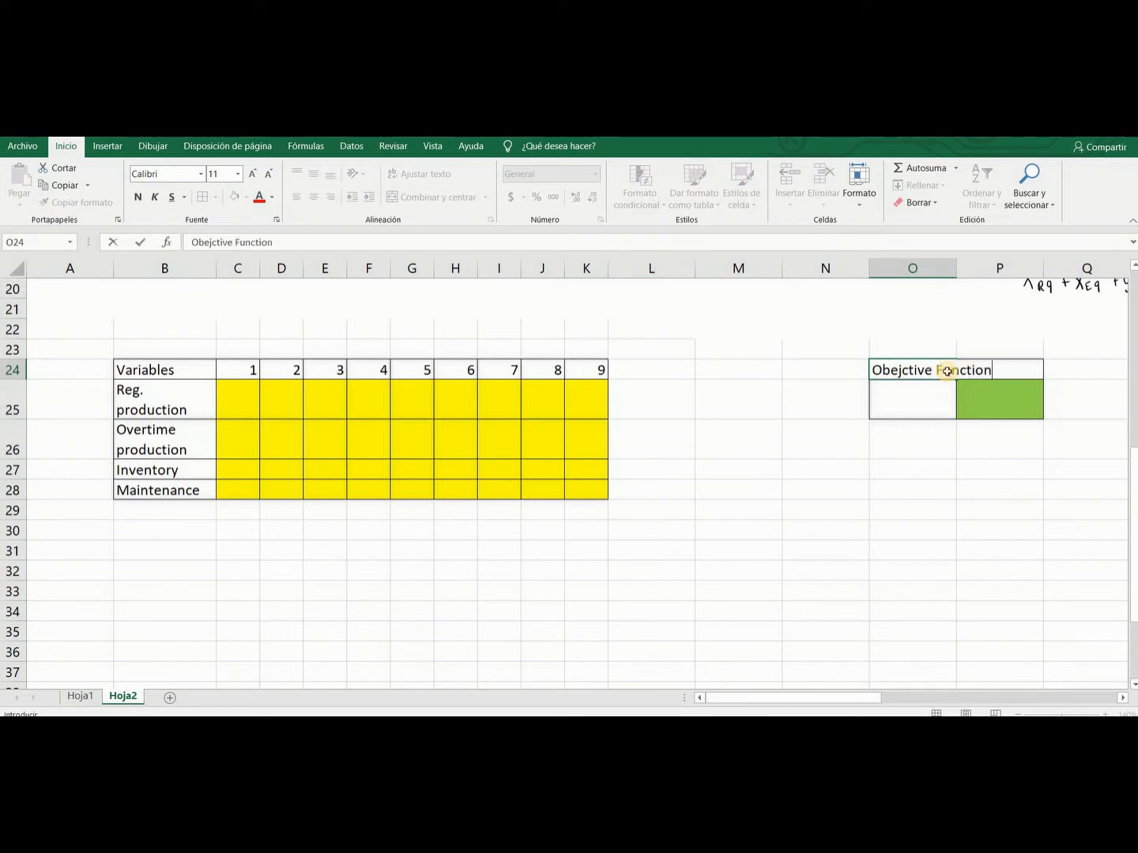
key("Return")
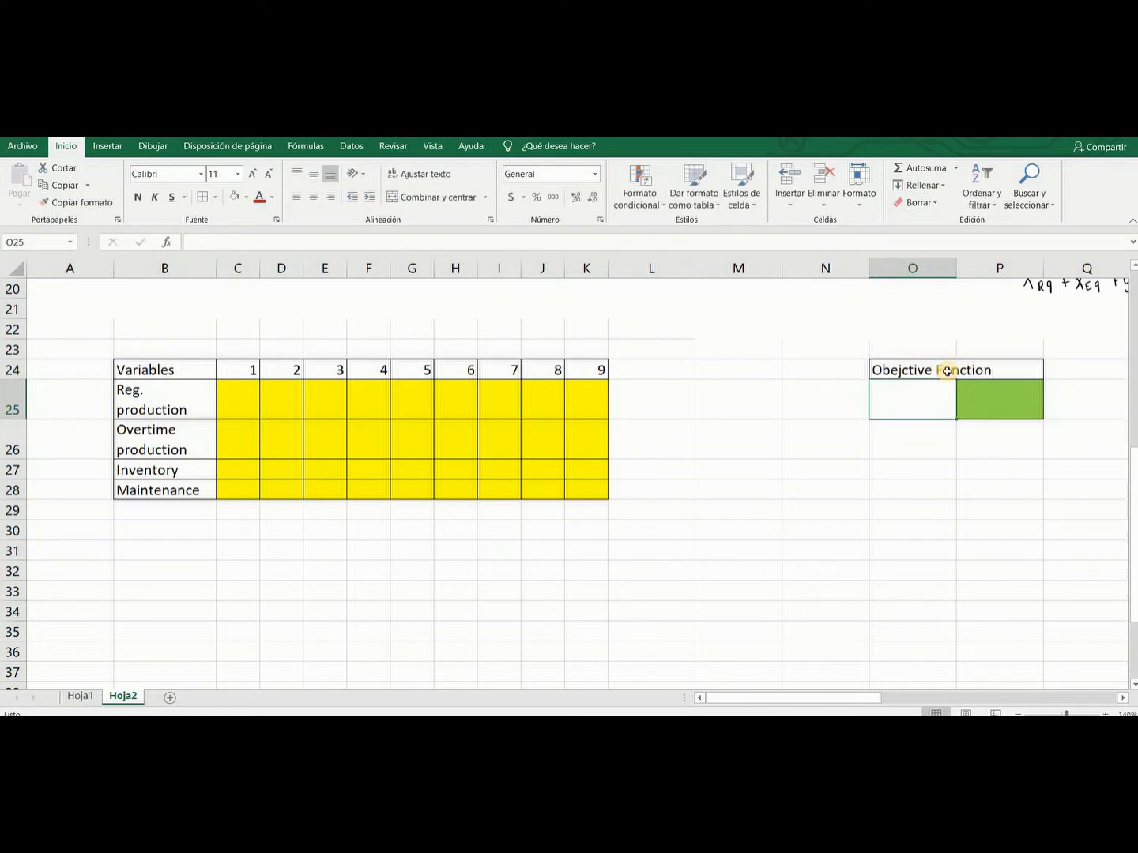
type("Min Total cos")
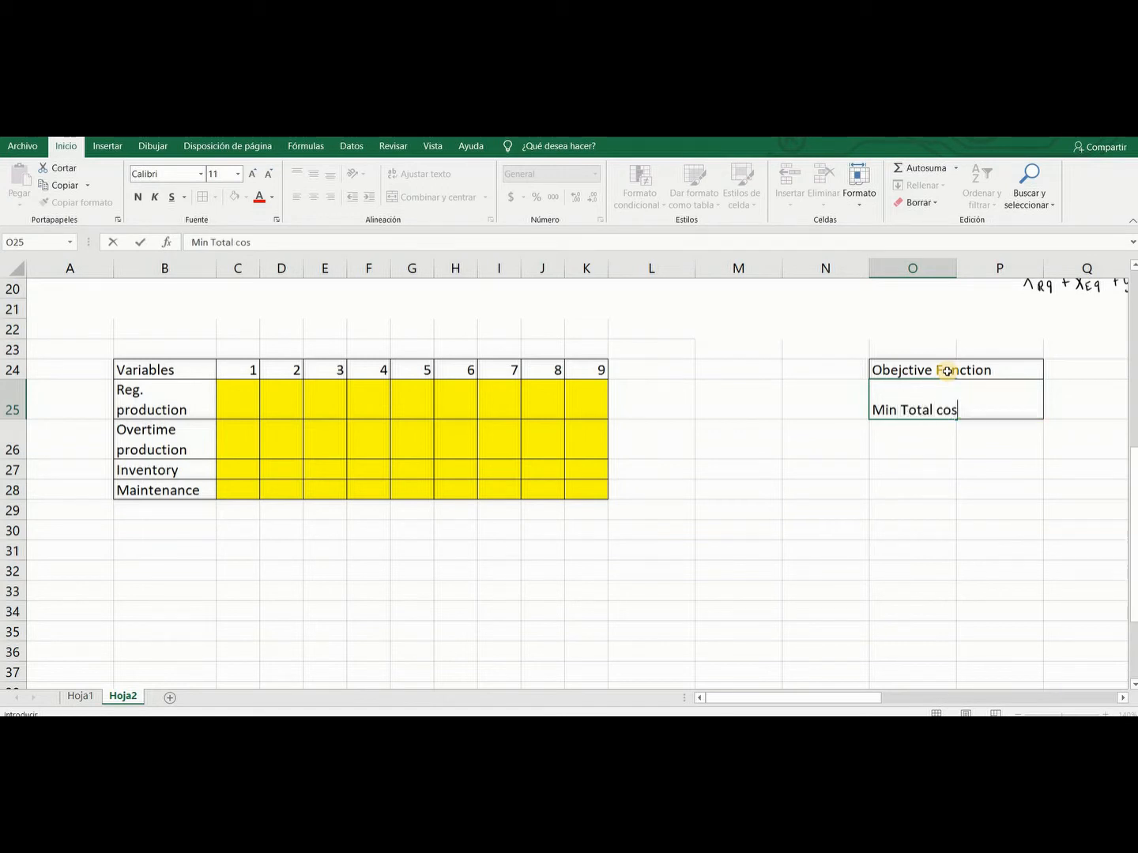
type("t")
key("Return")
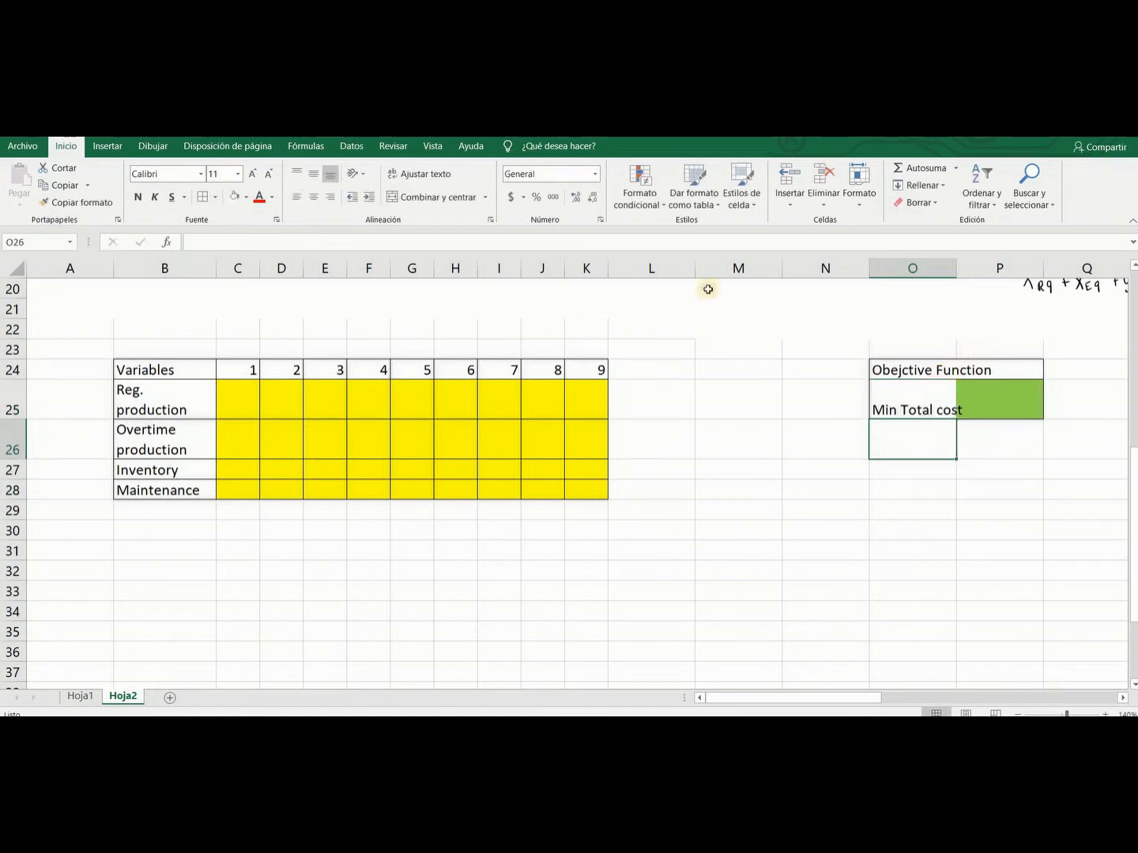
key("Up")
left_click(399, 174)
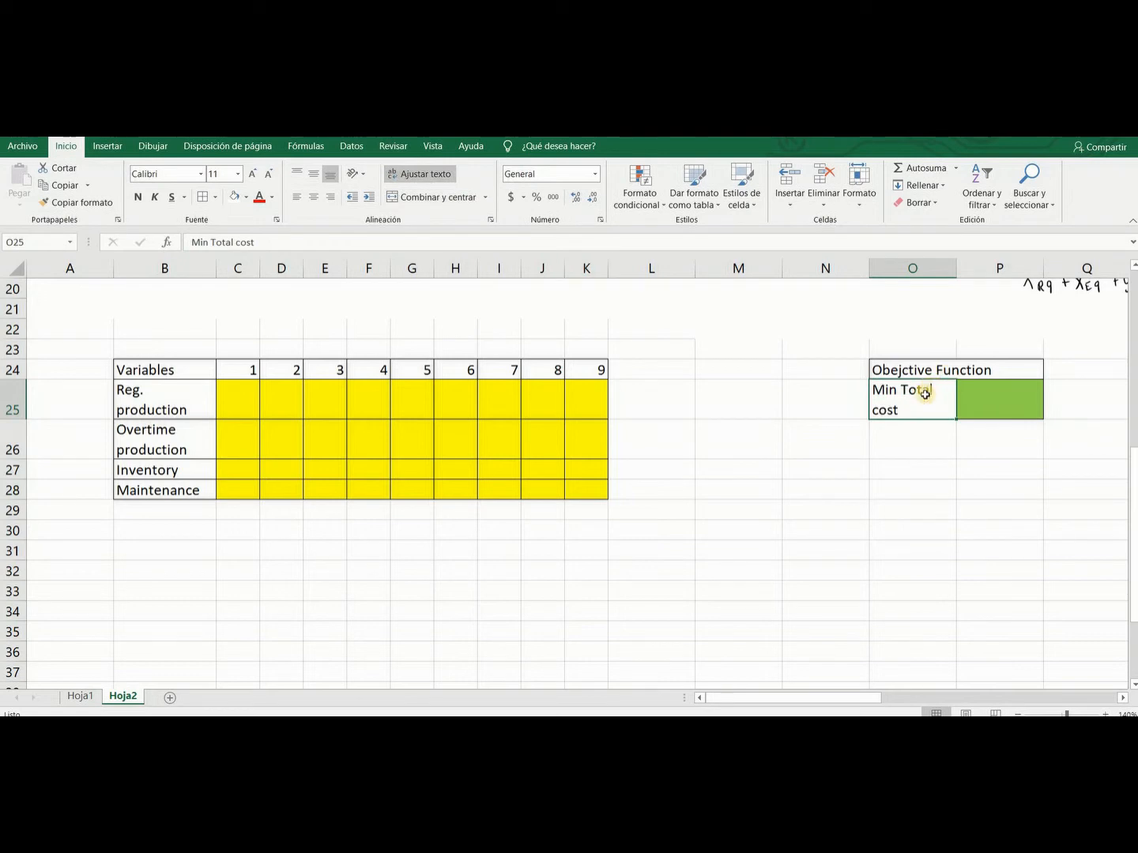
- Check the written objective function, then add the column header "Total" in cell L24 beside week 9
left_click_drag(1133, 479, 1088, 366)
left_click_drag(864, 699, 938, 693)
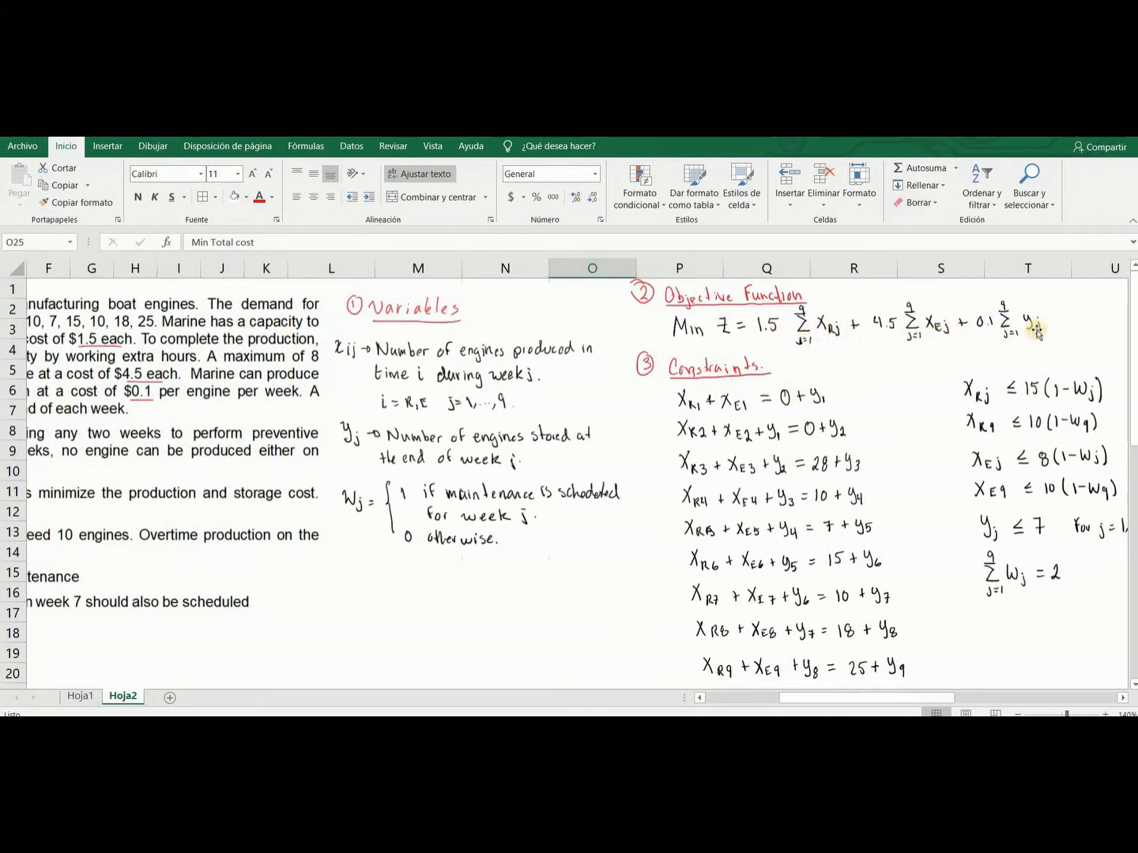
left_click_drag(864, 699, 790, 698)
scroll(775, 511, "down", 5)
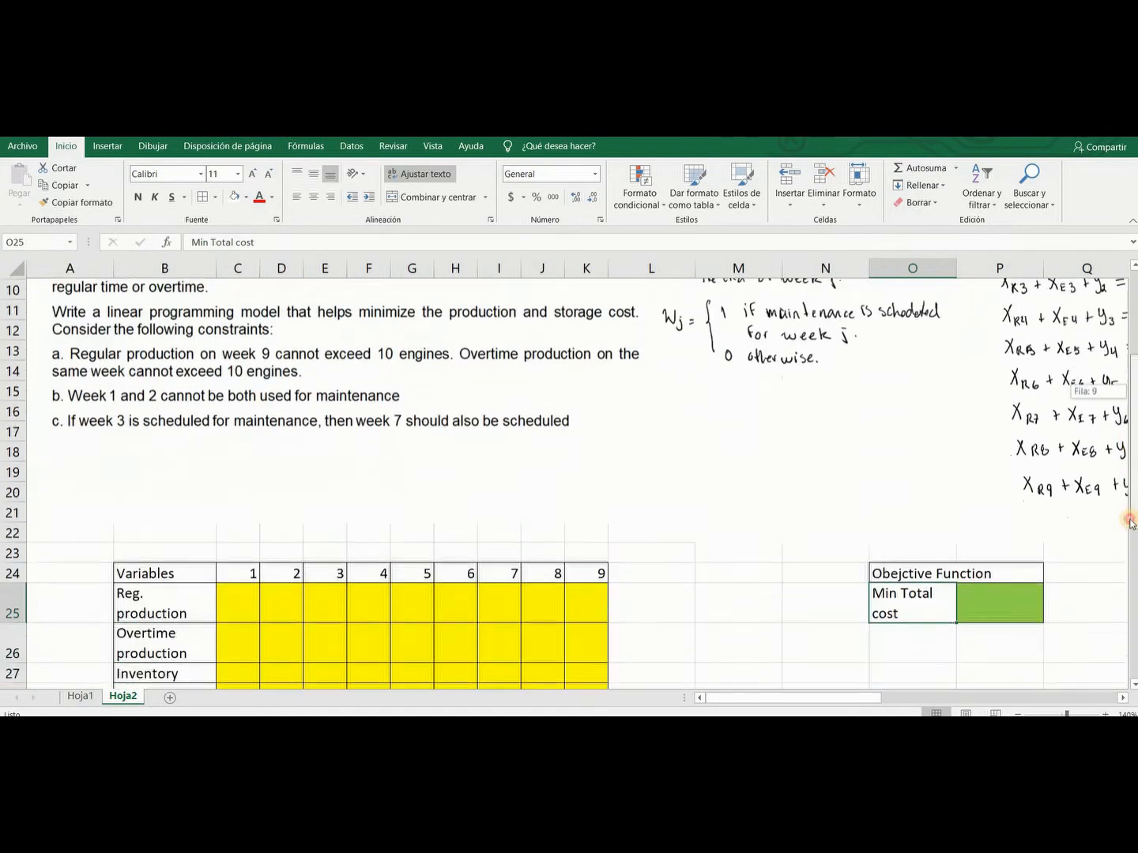
scroll(775, 511, "down", 1)
left_click(636, 470)
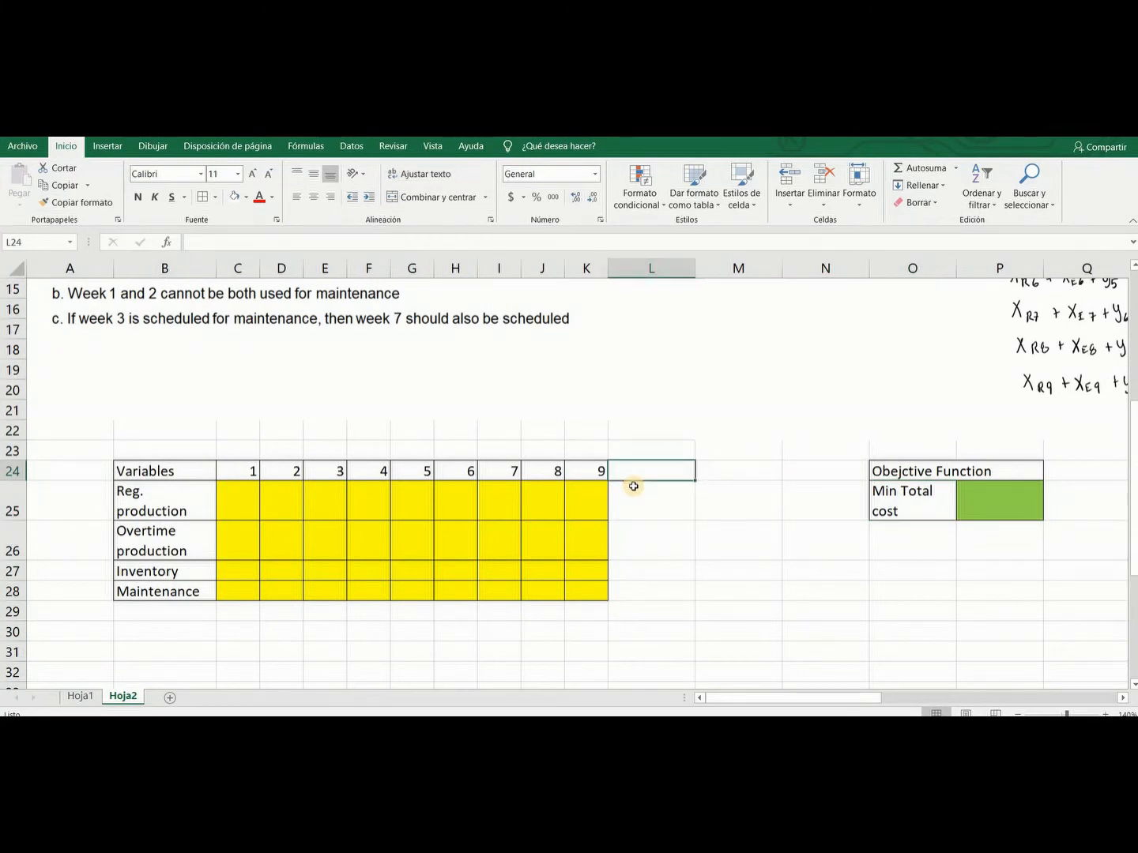
type("T")
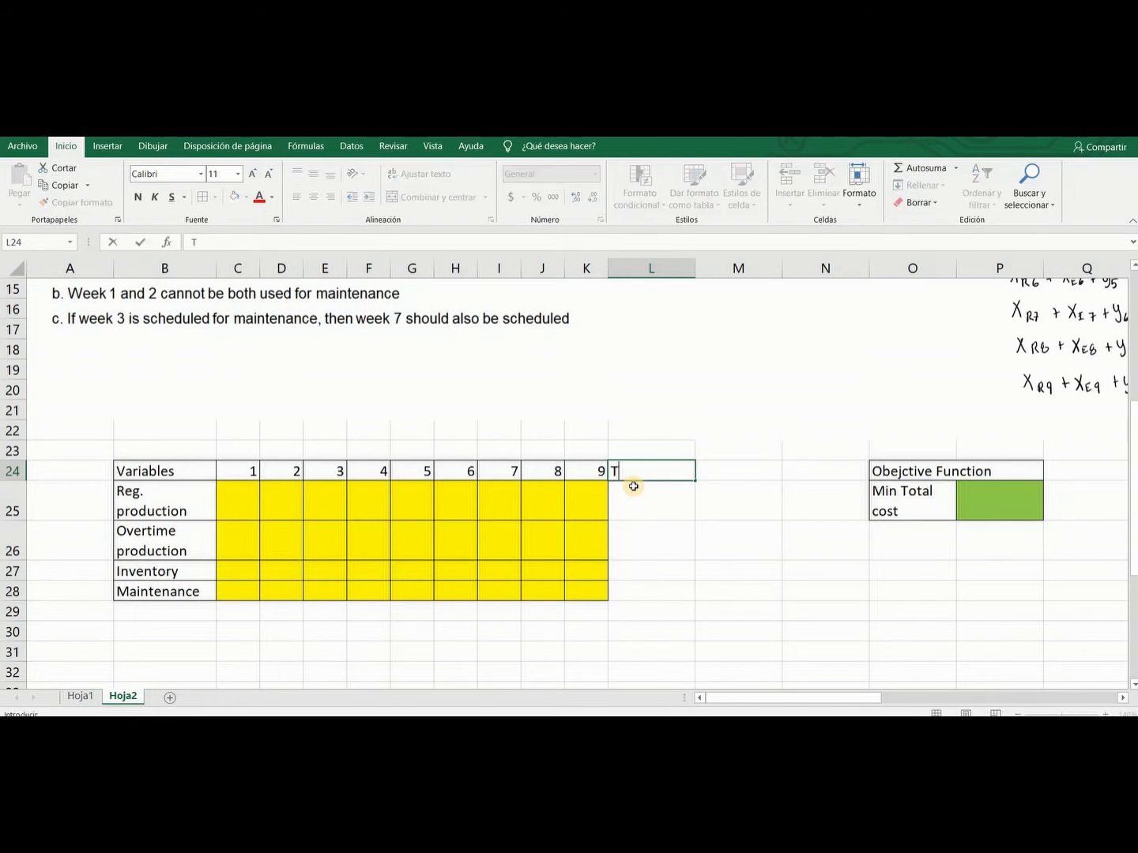
type("otal")
key("Return")
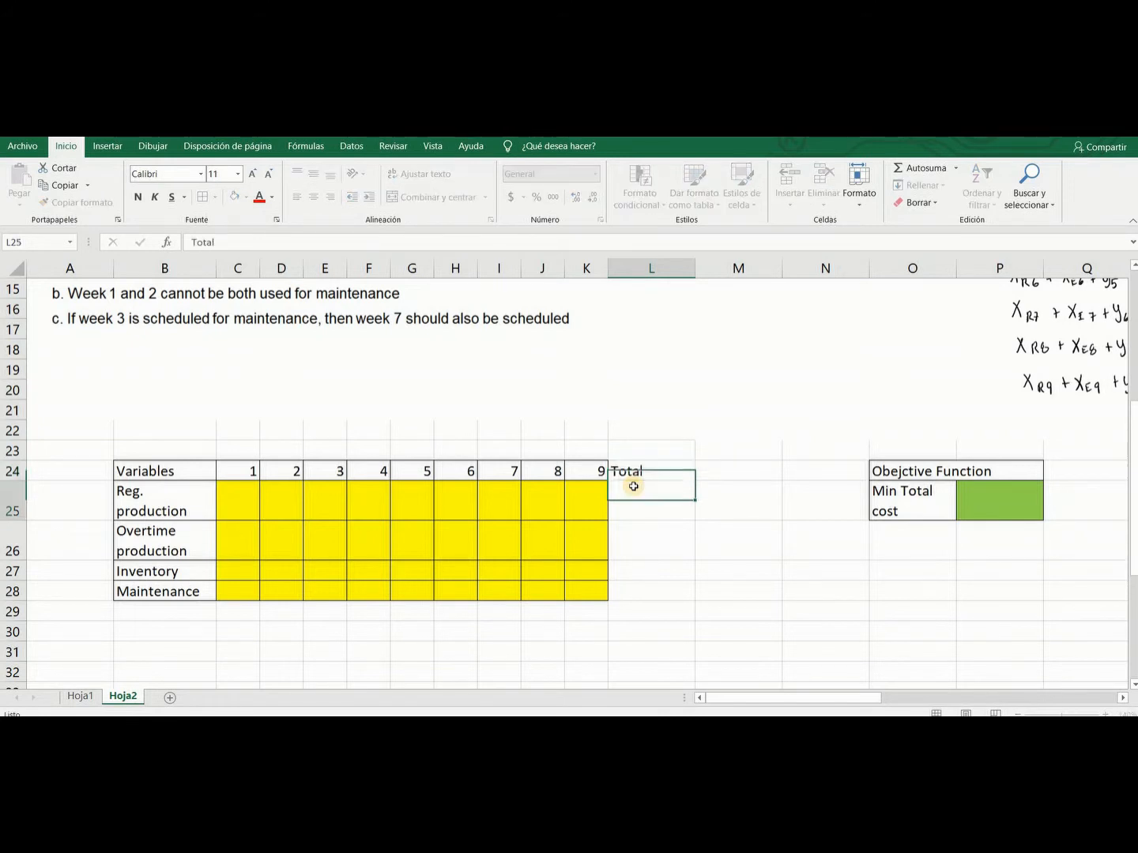
- Sum C25:K25 in L25 with the SUMA function and fill the formula down to the Inventory row, L27
type("=suma")
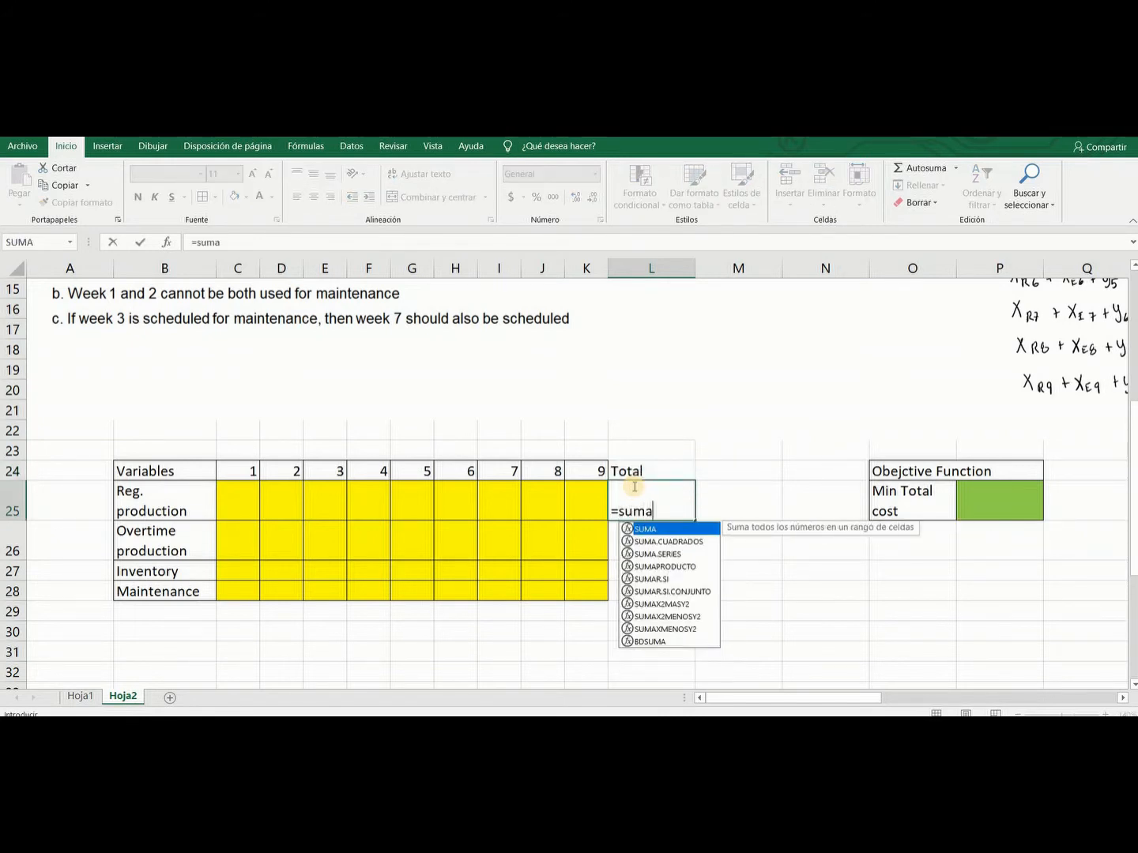
type("(")
left_click_drag(245, 510, 559, 508)
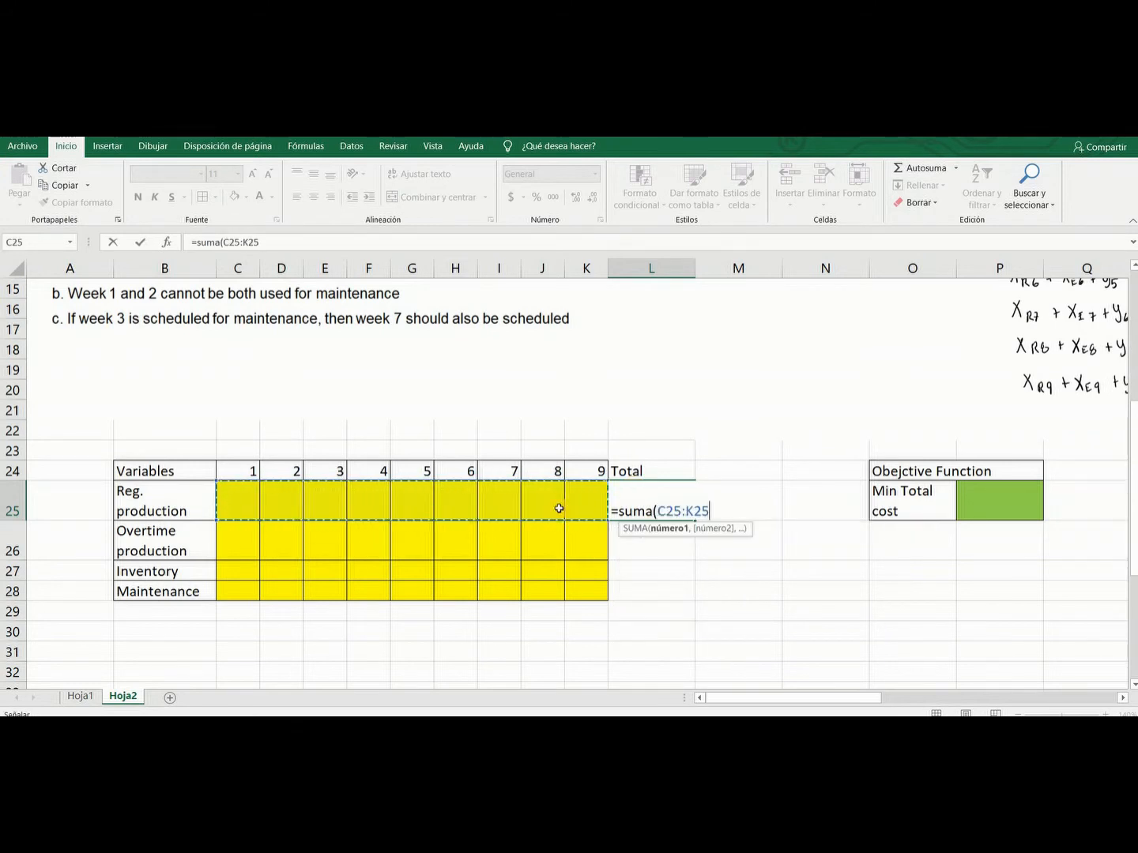
type(")")
key("Return")
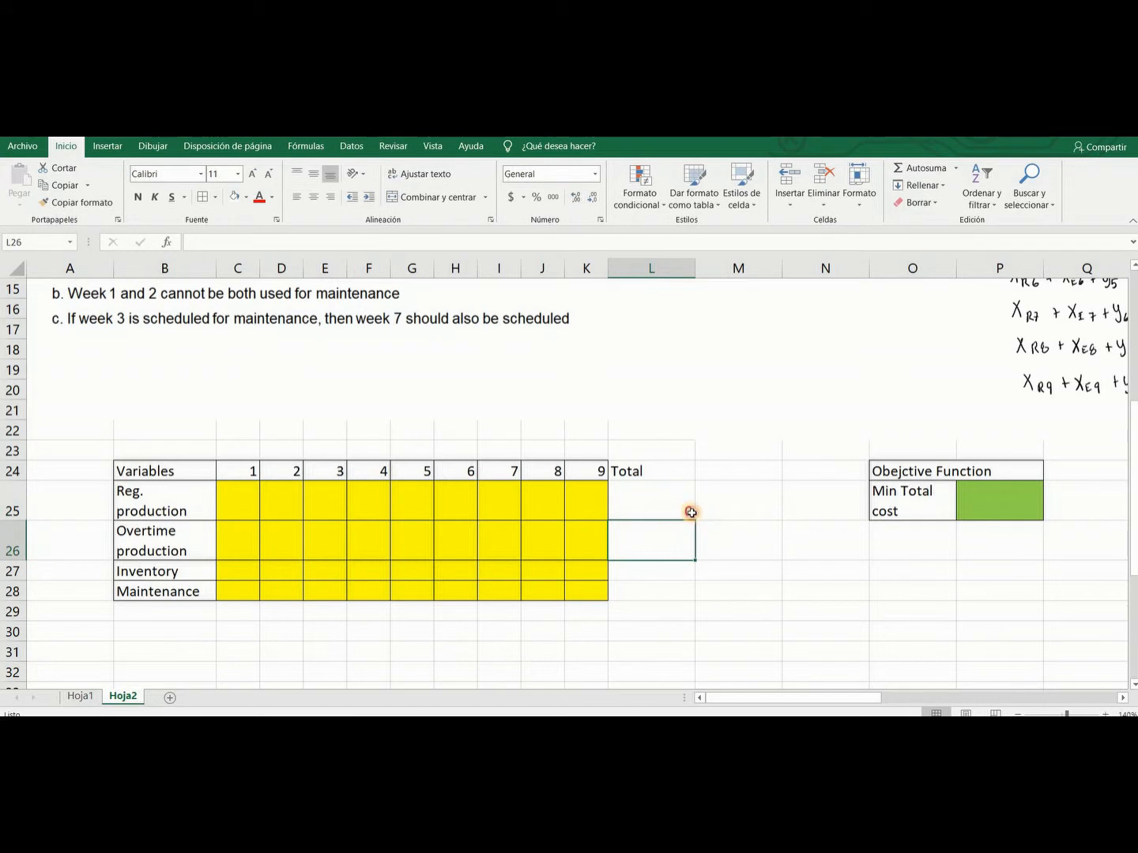
left_click(687, 512)
left_click_drag(693, 520, 696, 580)
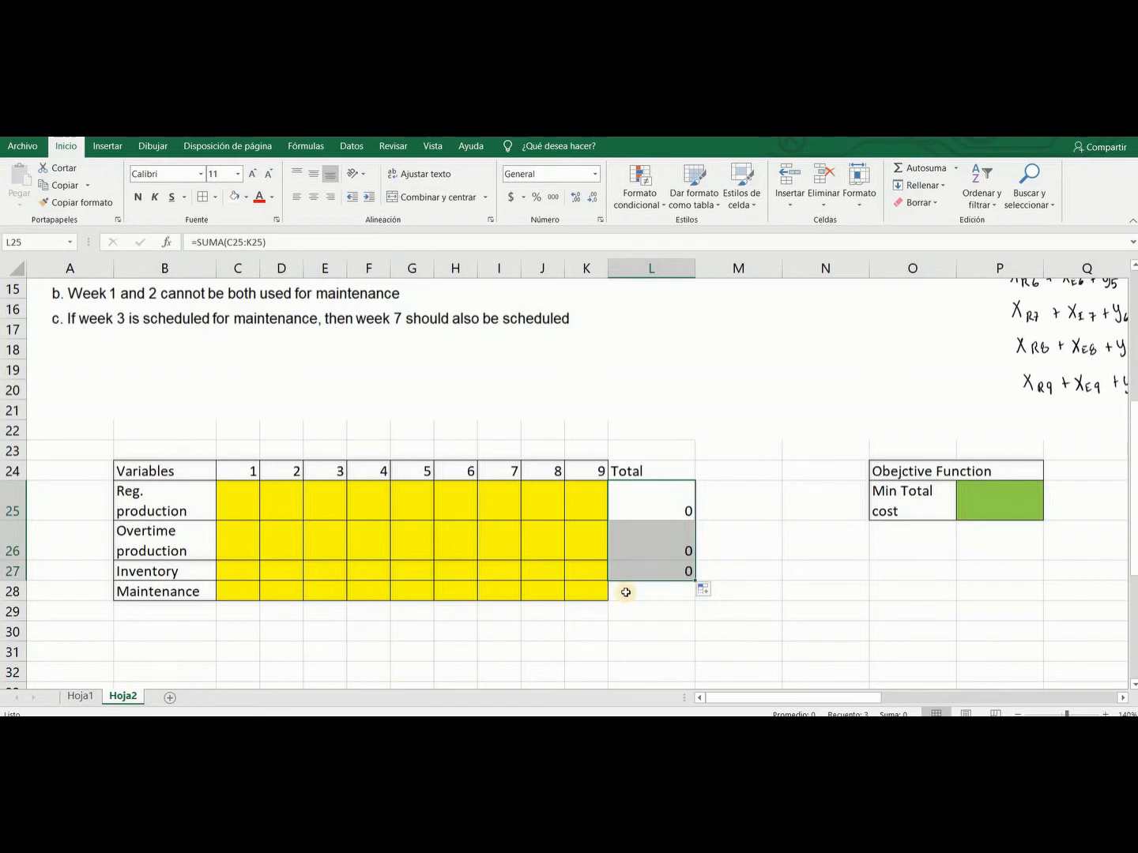
- Add a "Cost" column in M24 with 1.5 for regular production, 4.5 for overtime production and 0.1 for inventory
left_click(728, 471)
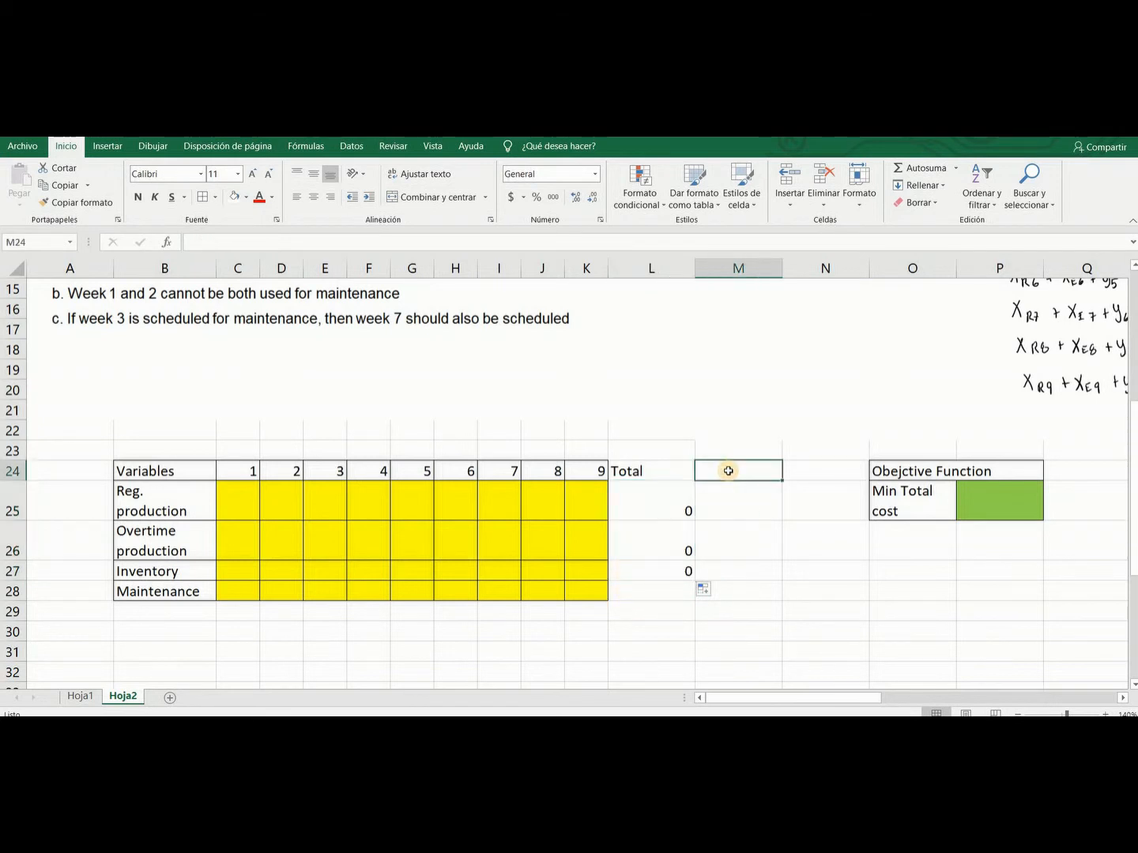
type("Cost")
key("Return")
type("1.5")
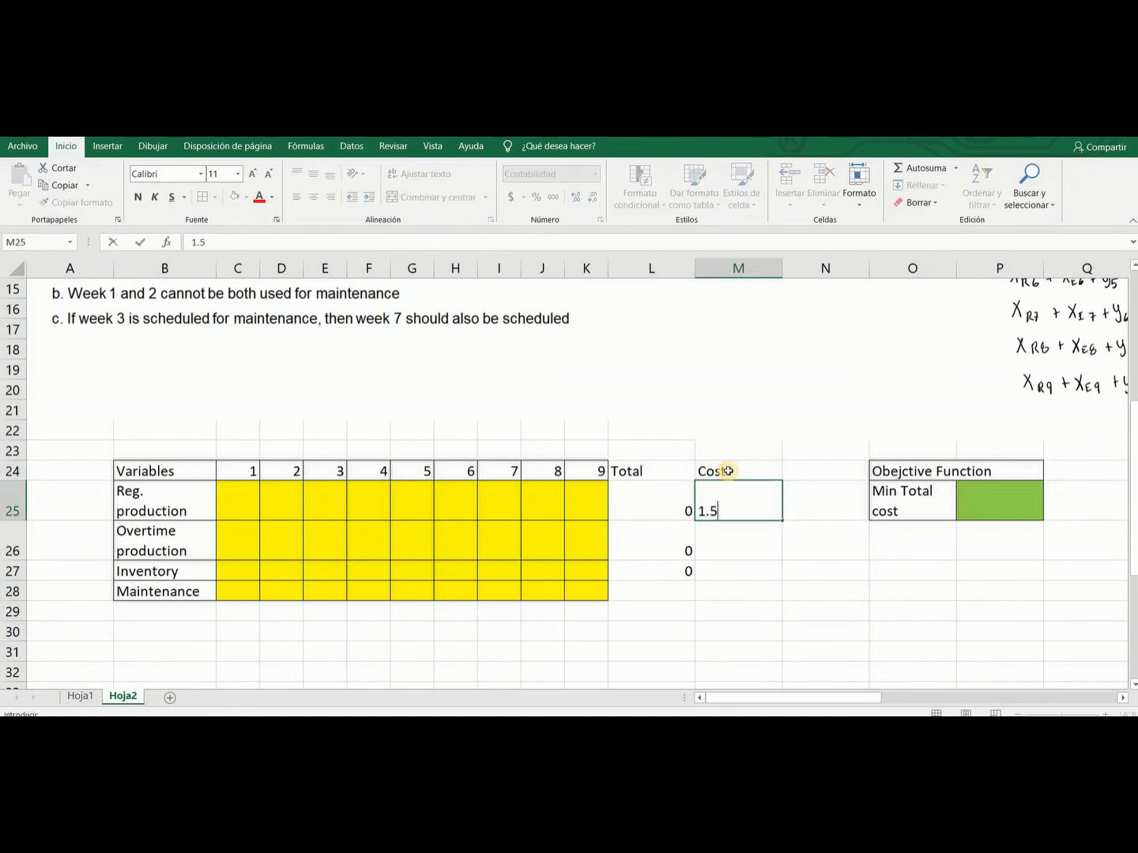
key("Return")
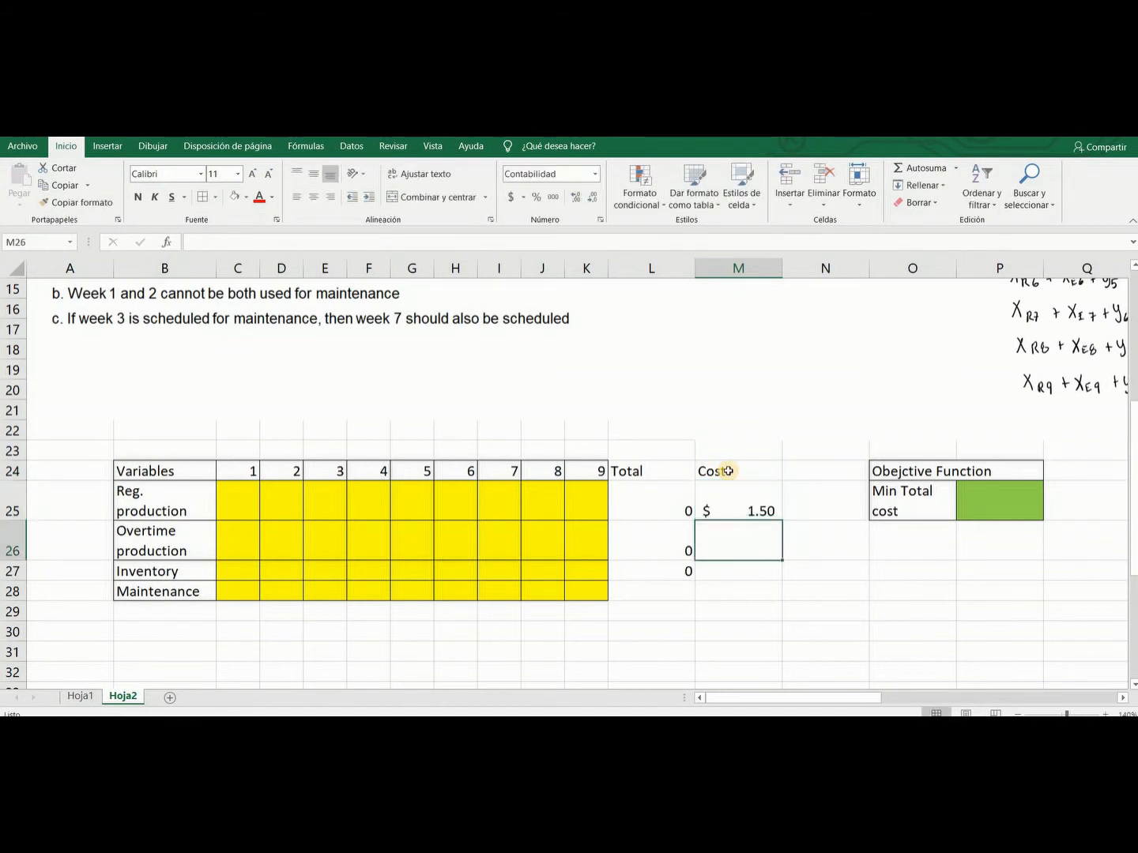
type("4.5")
key("Return")
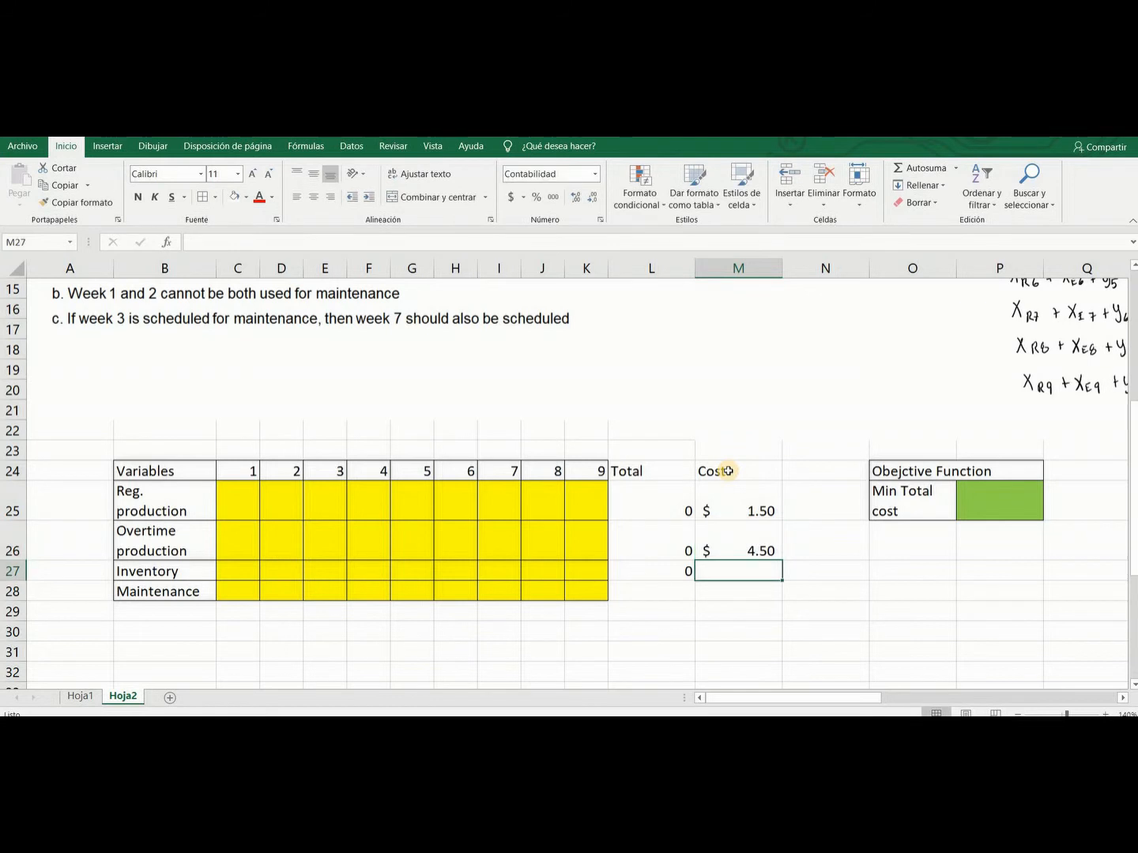
type("0.1")
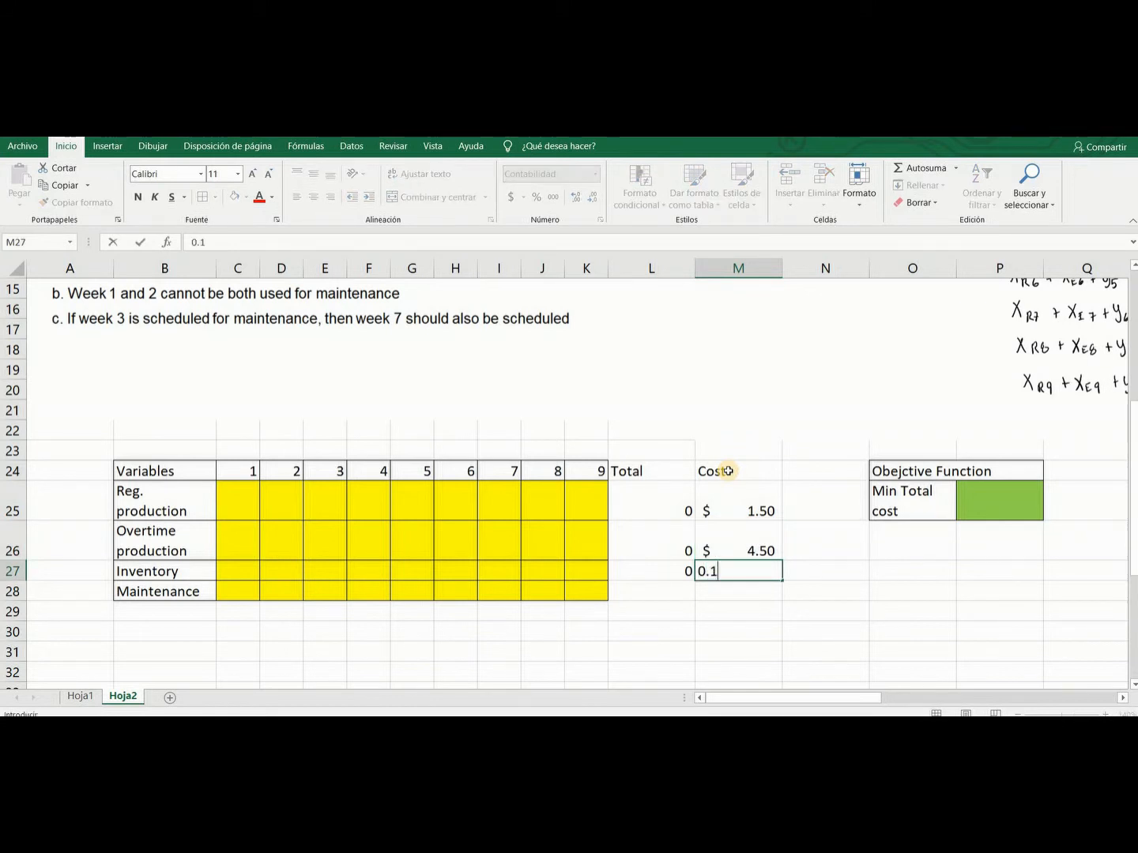
key("Return")
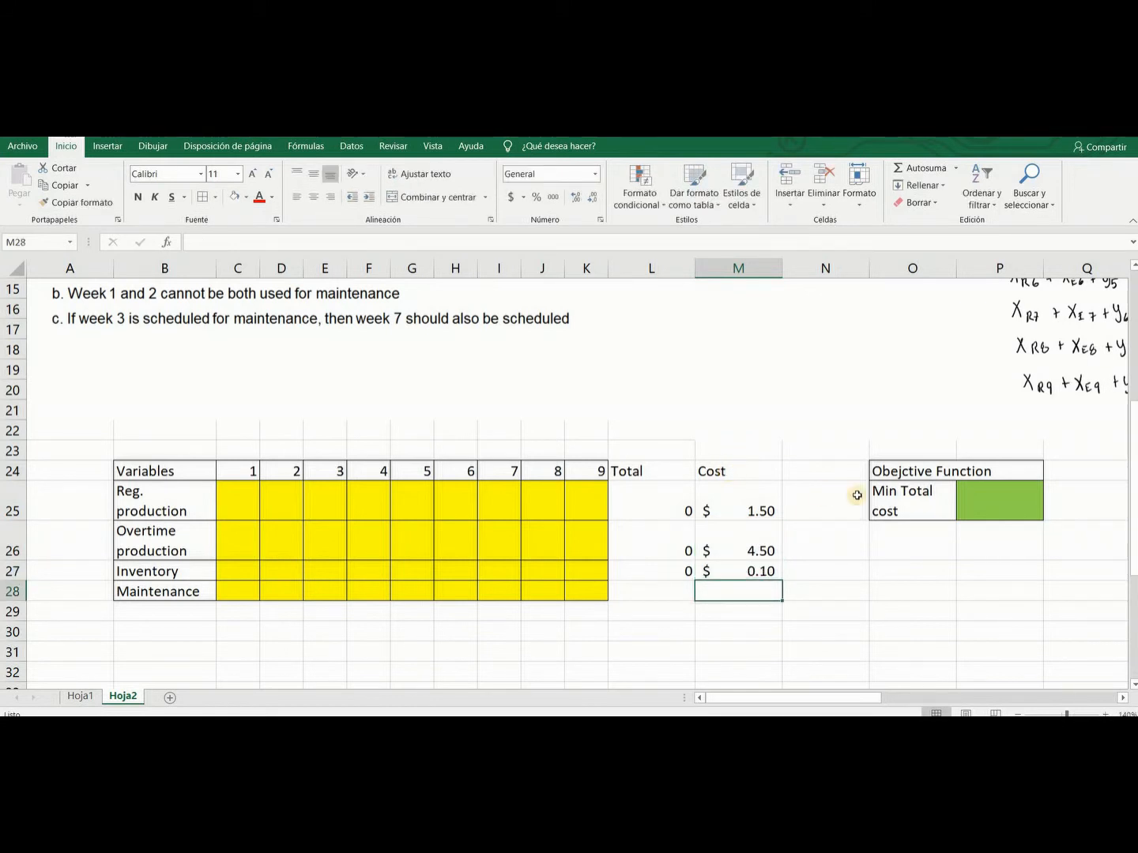
- Compute the minimum total cost in P25 with SUMAPRODUCTO of the costs M25:M27 and the totals L25:L27
left_click(1016, 496)
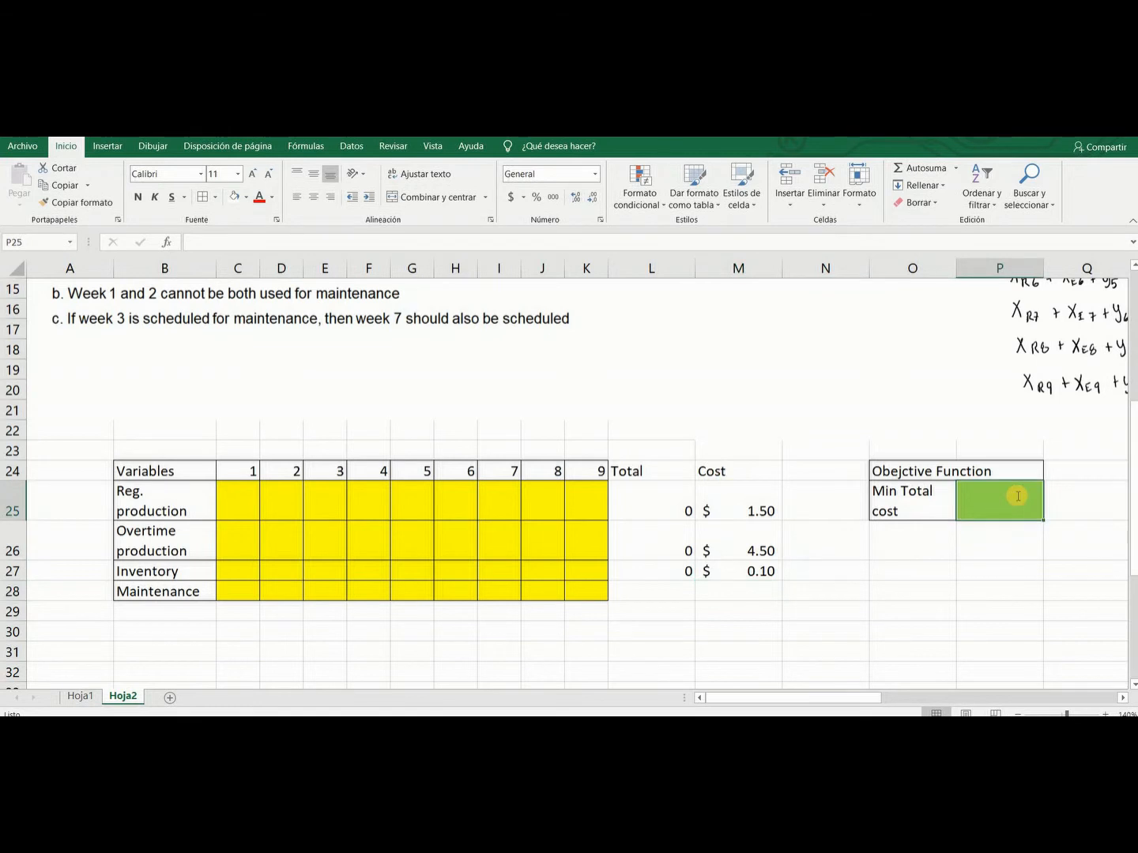
type("=sum")
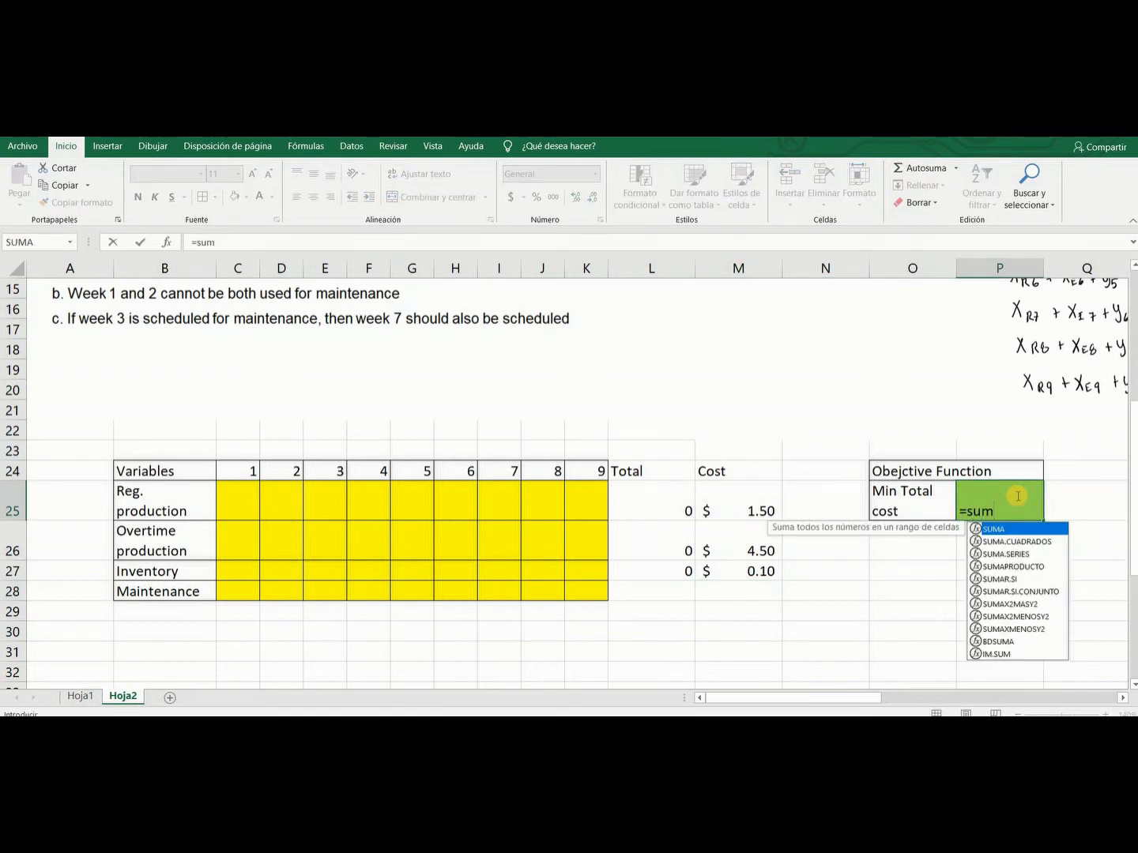
type("aproduc")
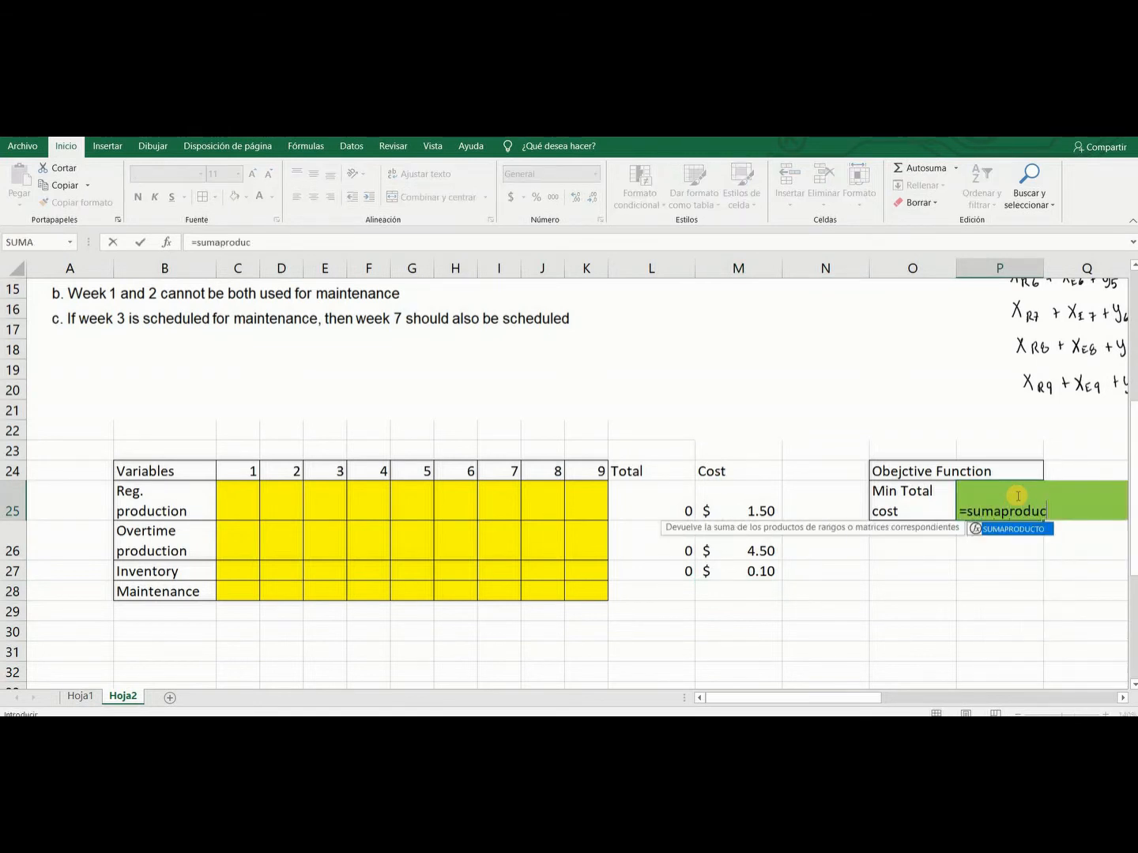
type("to(")
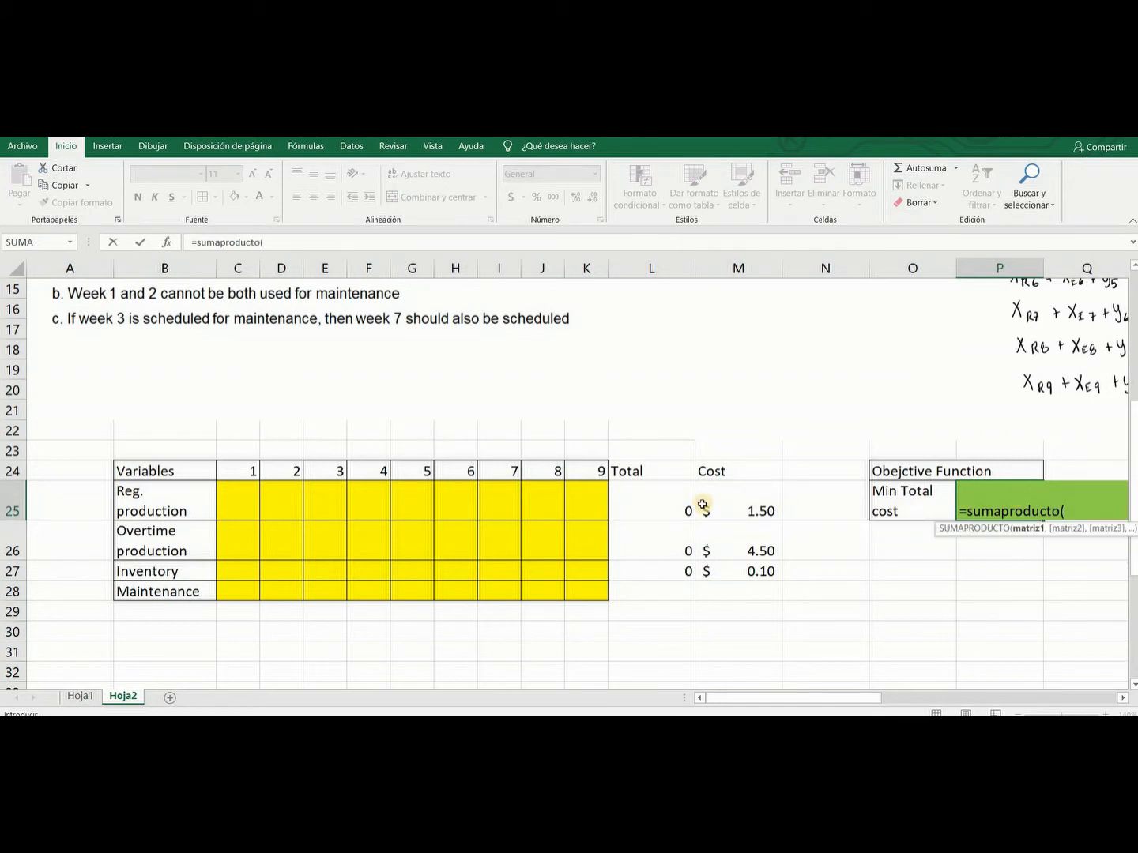
left_click_drag(739, 509, 739, 570)
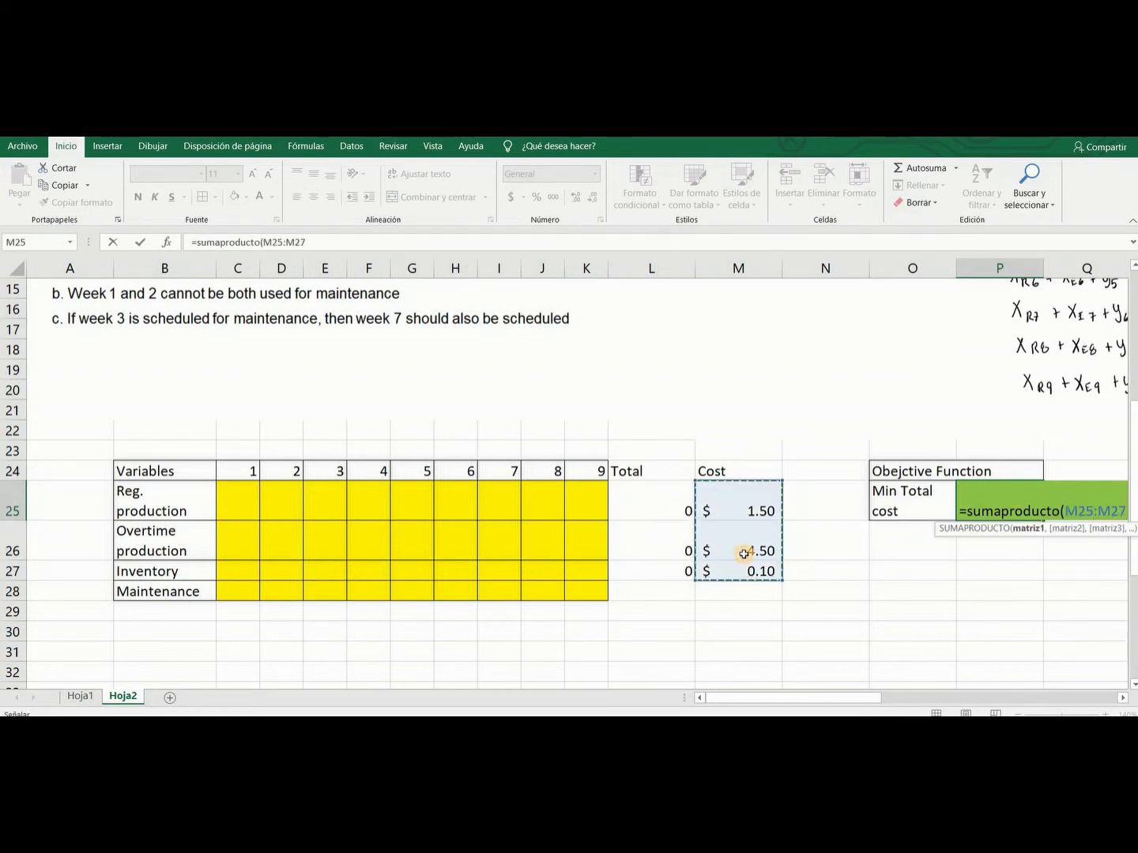
type(",")
left_click_drag(641, 498, 637, 561)
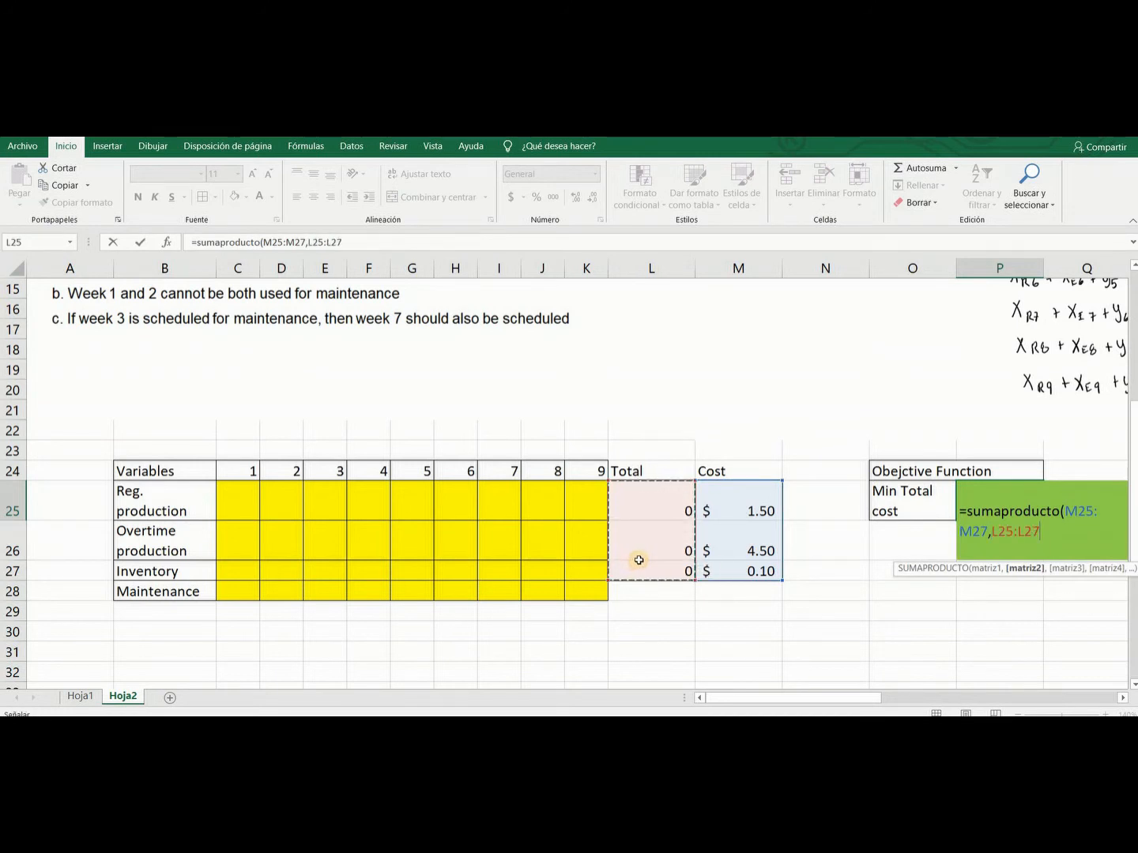
type(")")
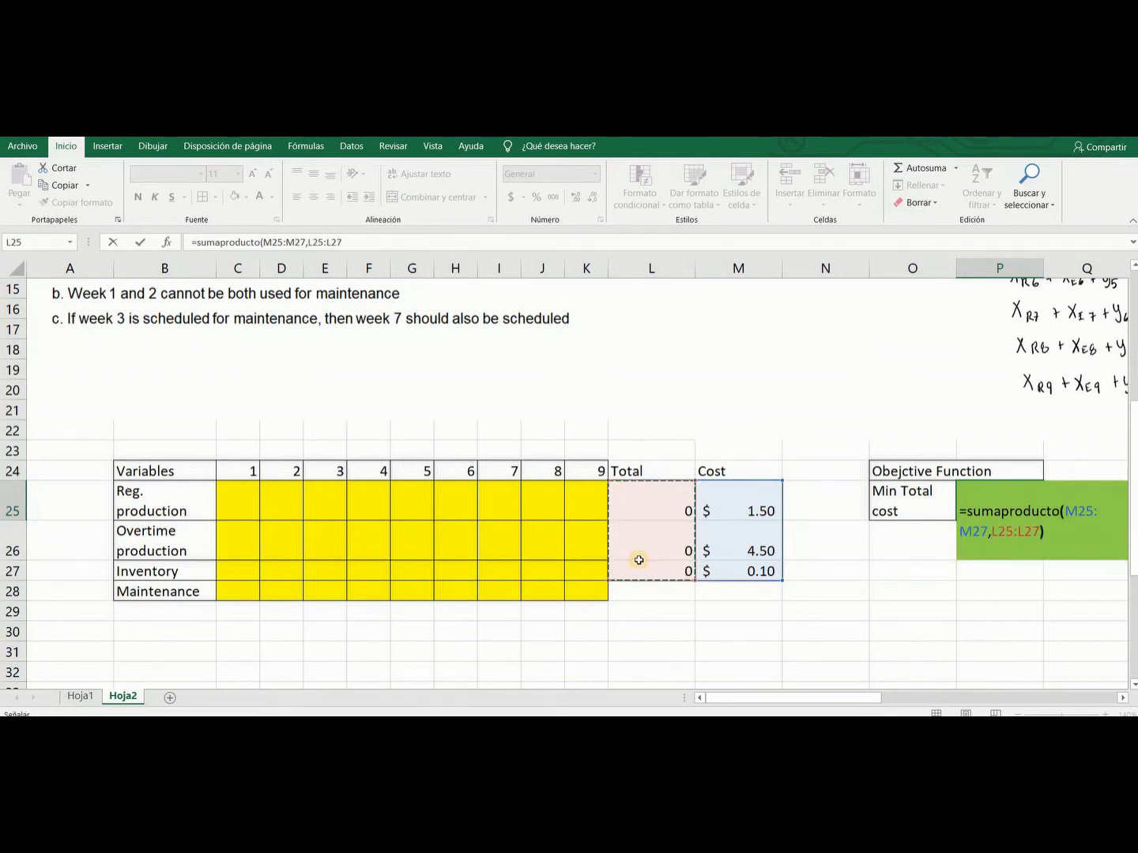
key("Return")
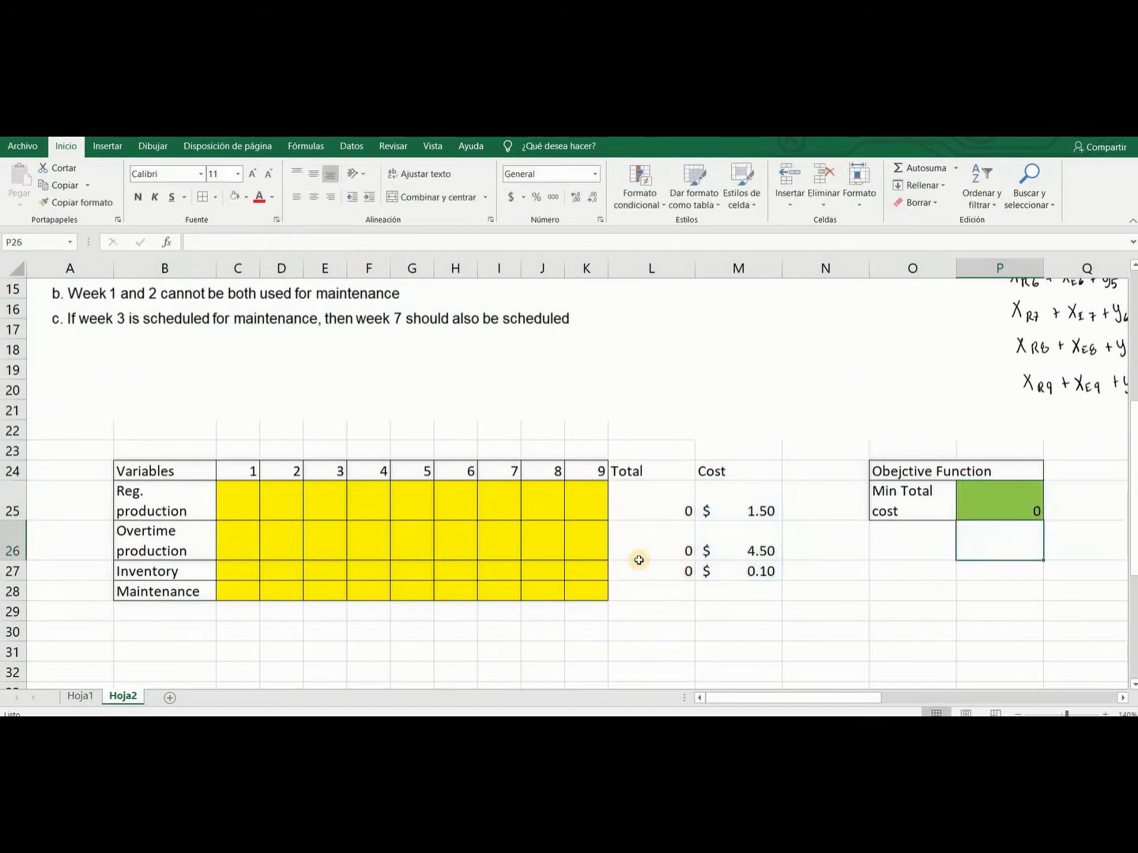
- Check the written weekly balance constraints, and enter the label "Available units" in B30 below the variables table
left_click(1104, 714)
left_click_drag(828, 698, 809, 696)
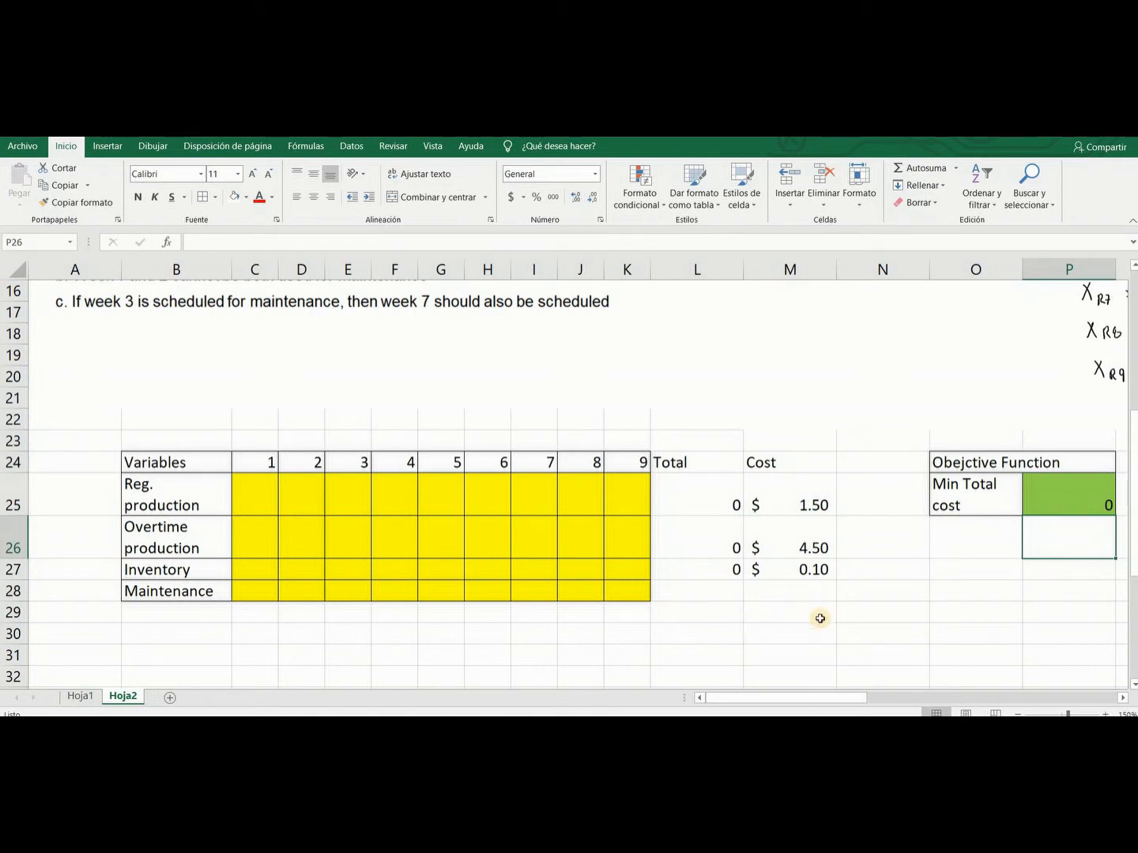
left_click_drag(1134, 545, 1134, 588)
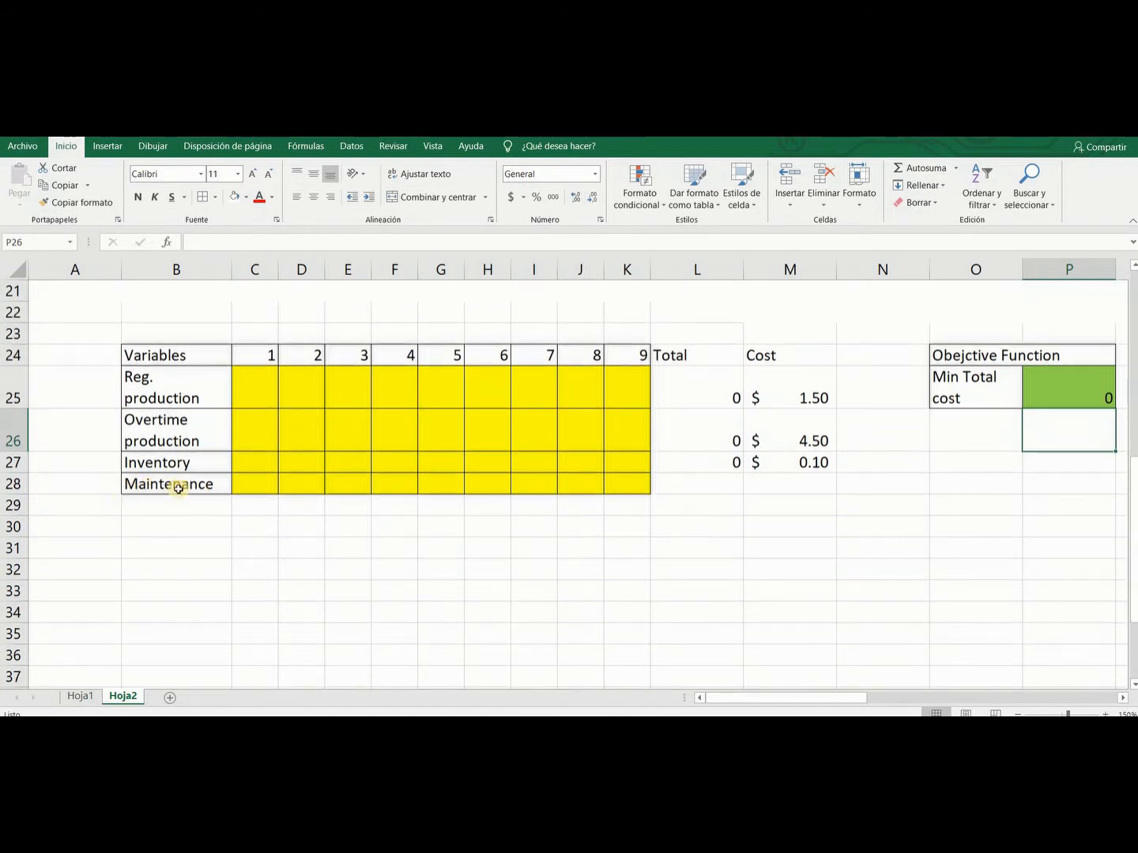
left_click_drag(802, 704, 932, 696)
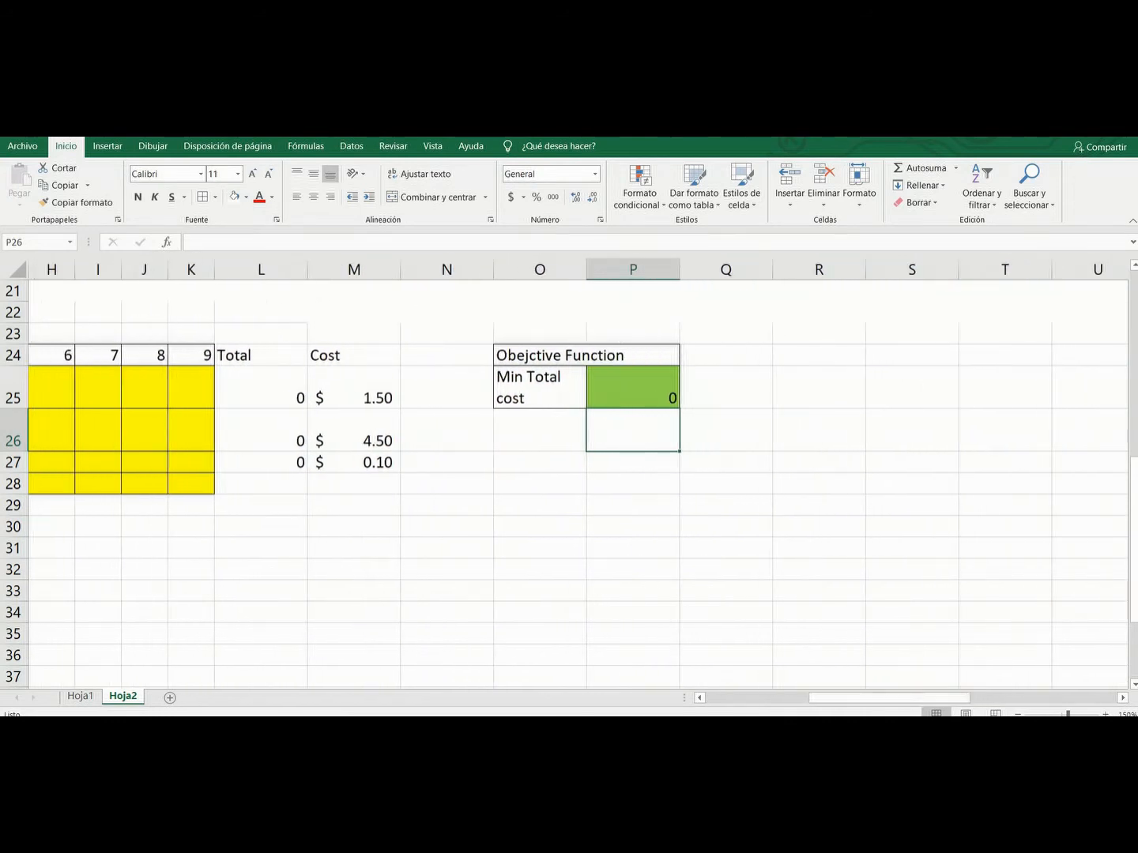
left_click_drag(1135, 575, 1133, 418)
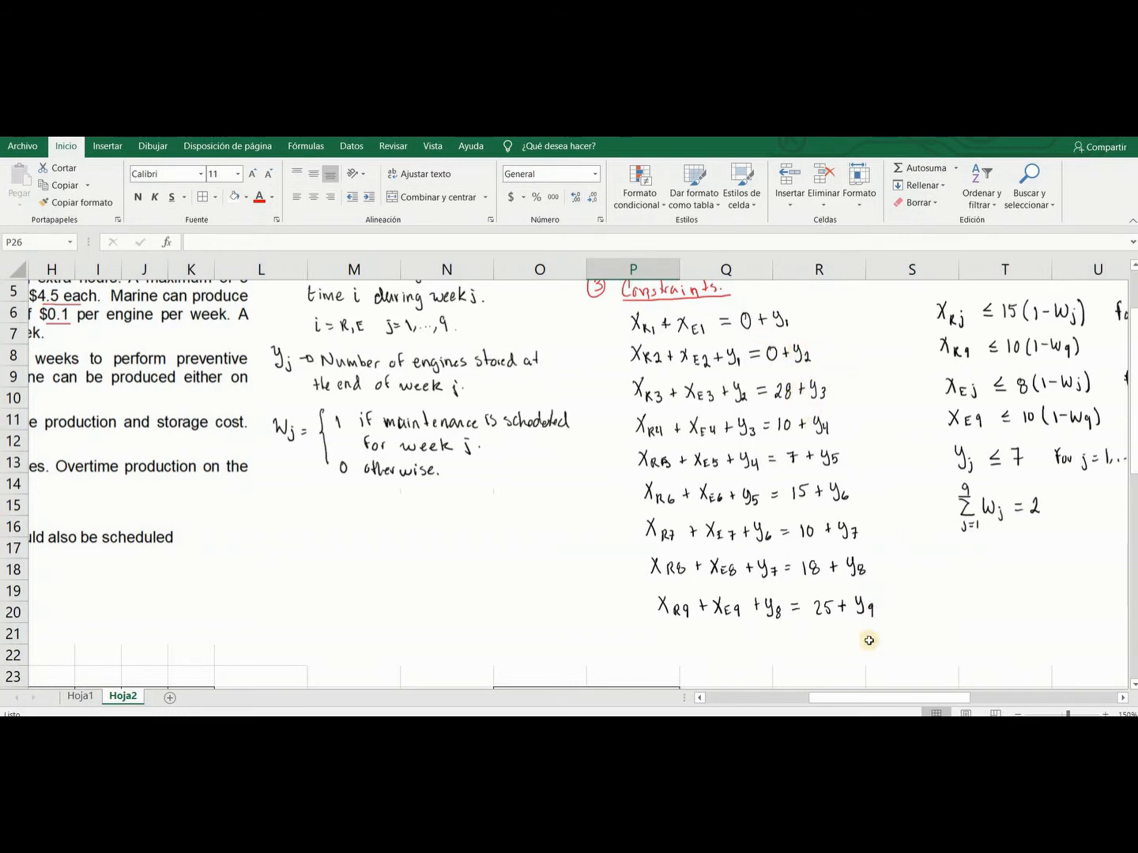
left_click_drag(815, 697, 727, 697)
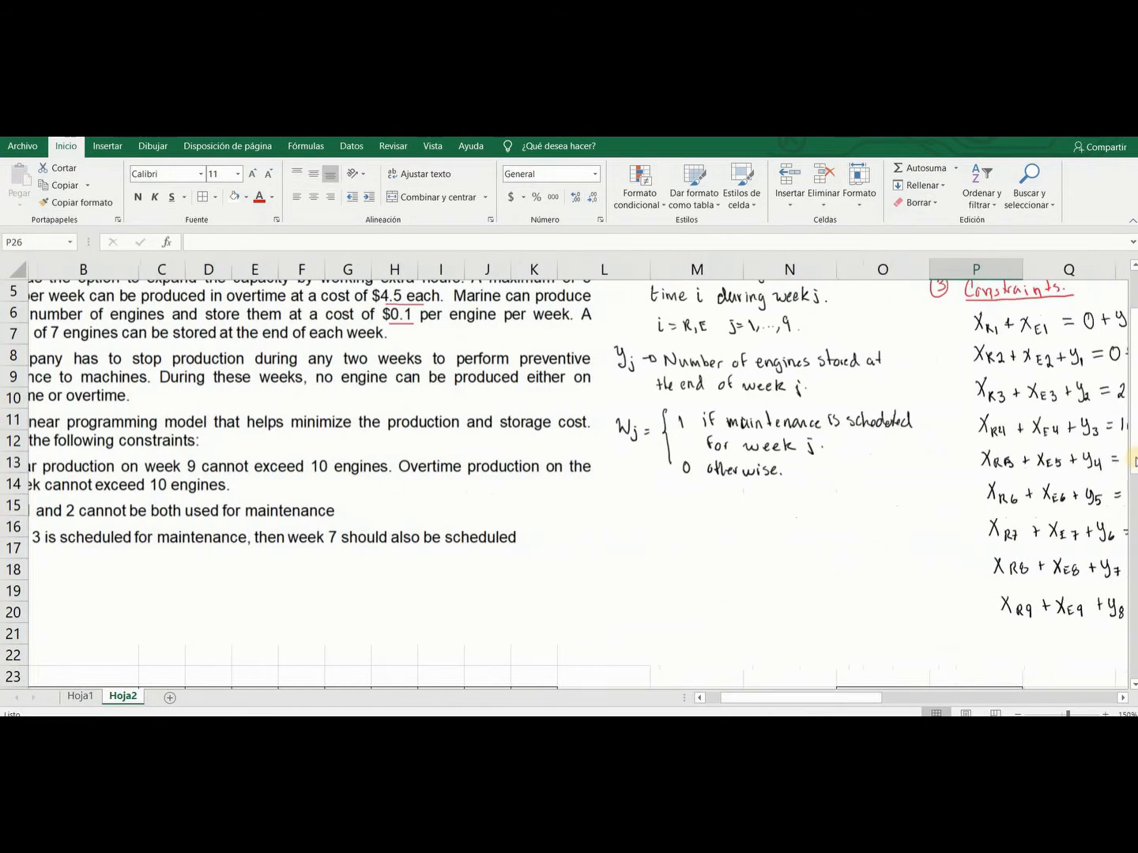
left_click_drag(1135, 454, 1134, 593)
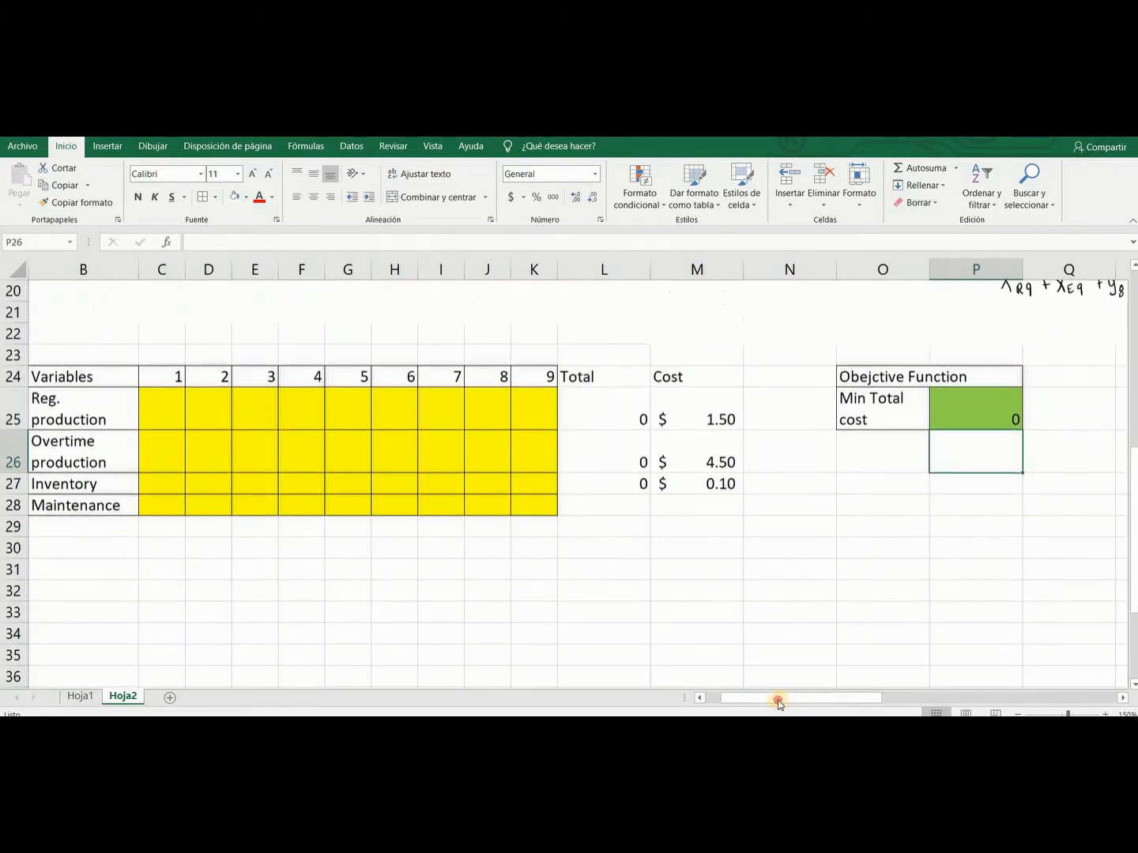
left_click_drag(780, 699, 765, 698)
left_click(176, 543)
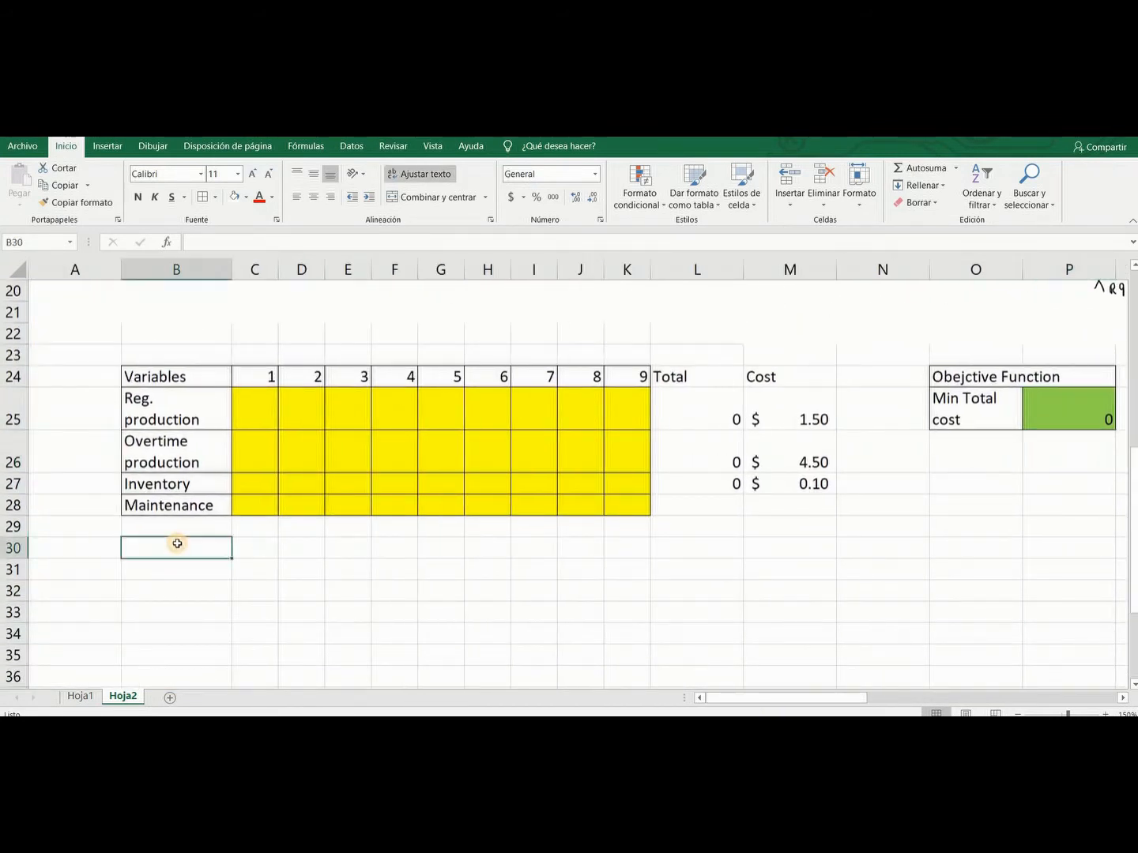
type("Available units")
key("Tab")
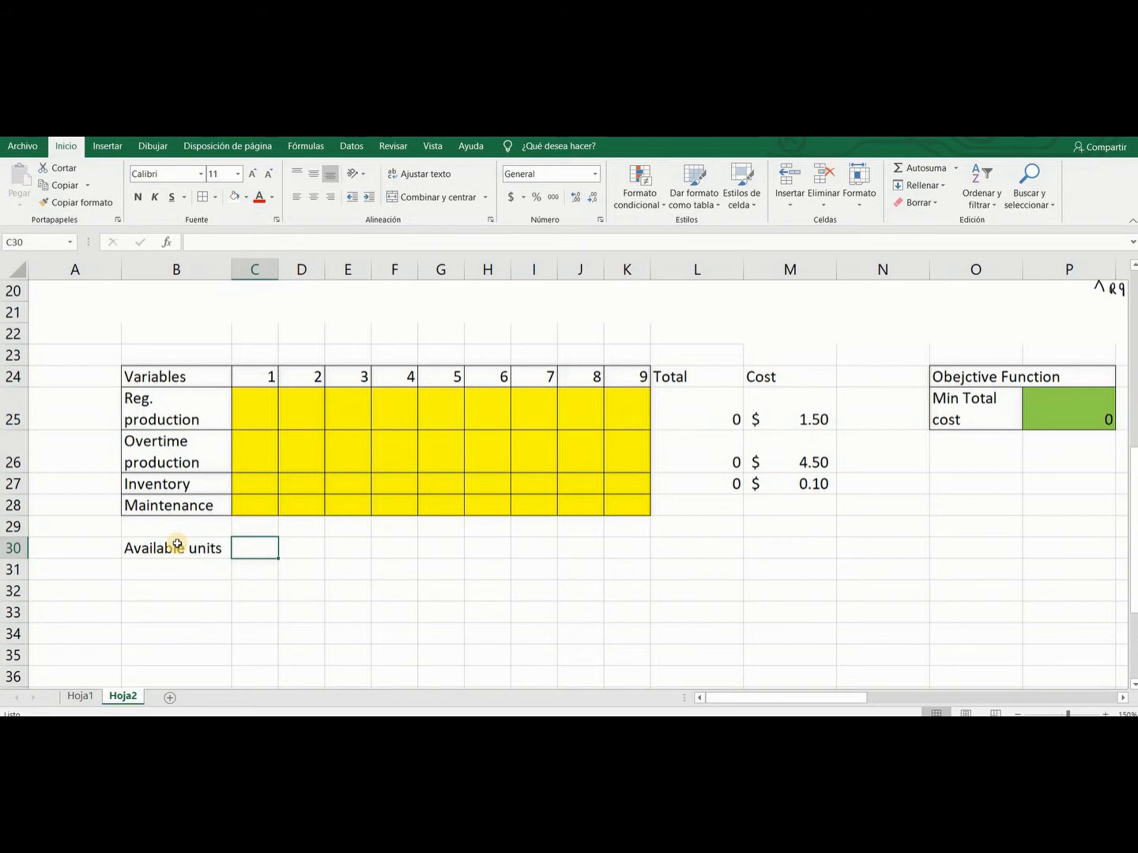
- Calculate week 1's available units in C30 with the formula =C25+C26-C27
type("=")
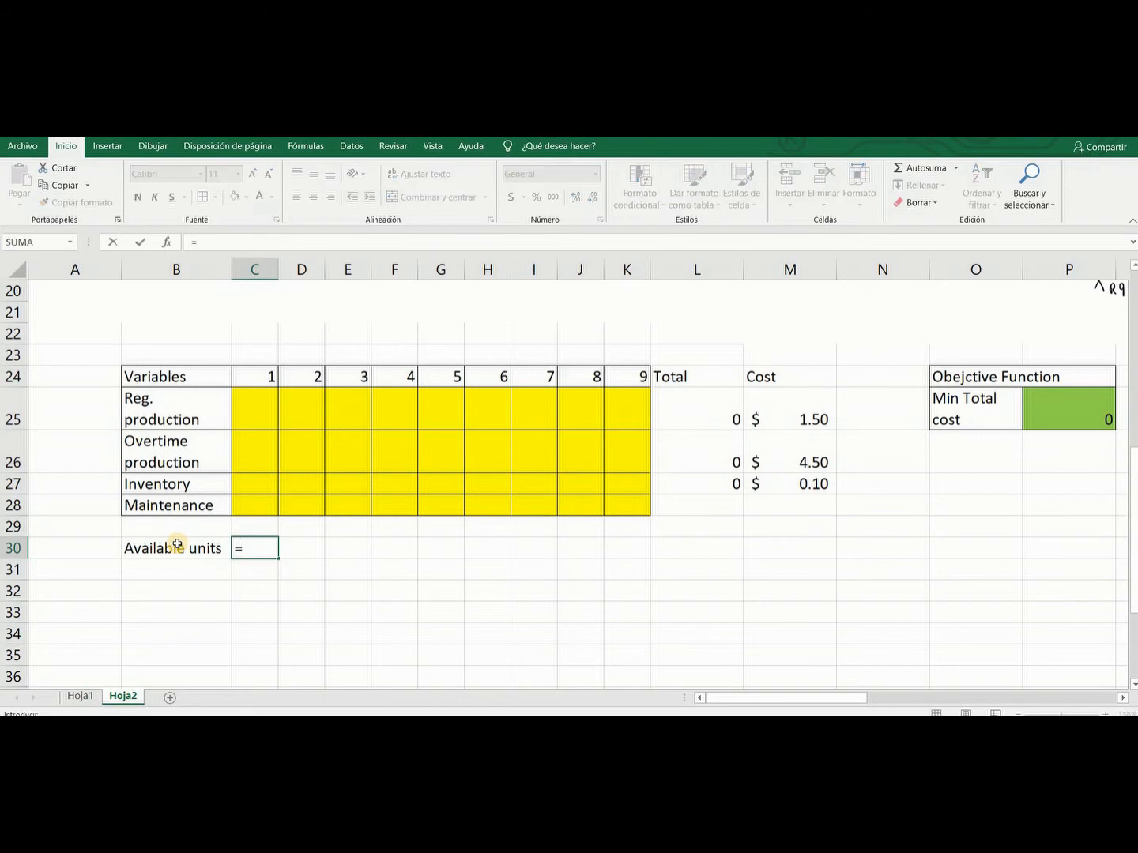
left_click(257, 413)
type("+")
left_click(250, 458)
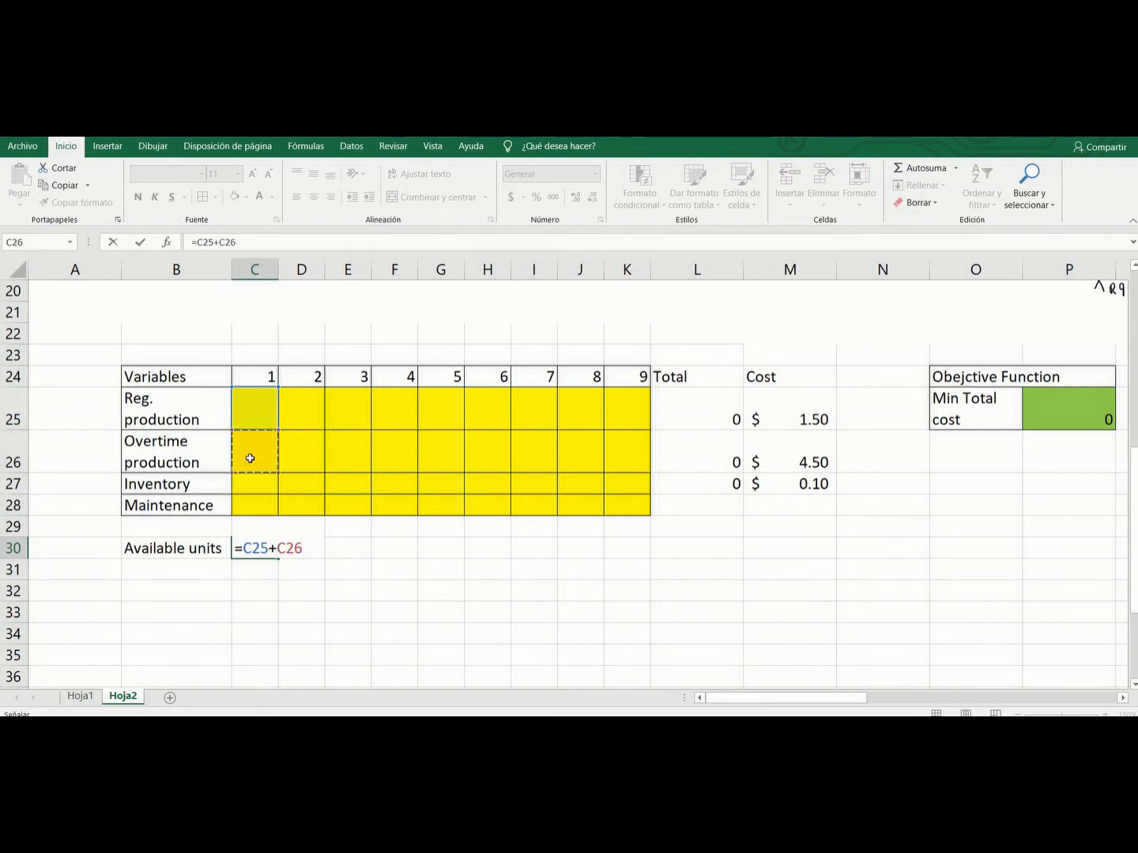
type("-")
left_click(255, 485)
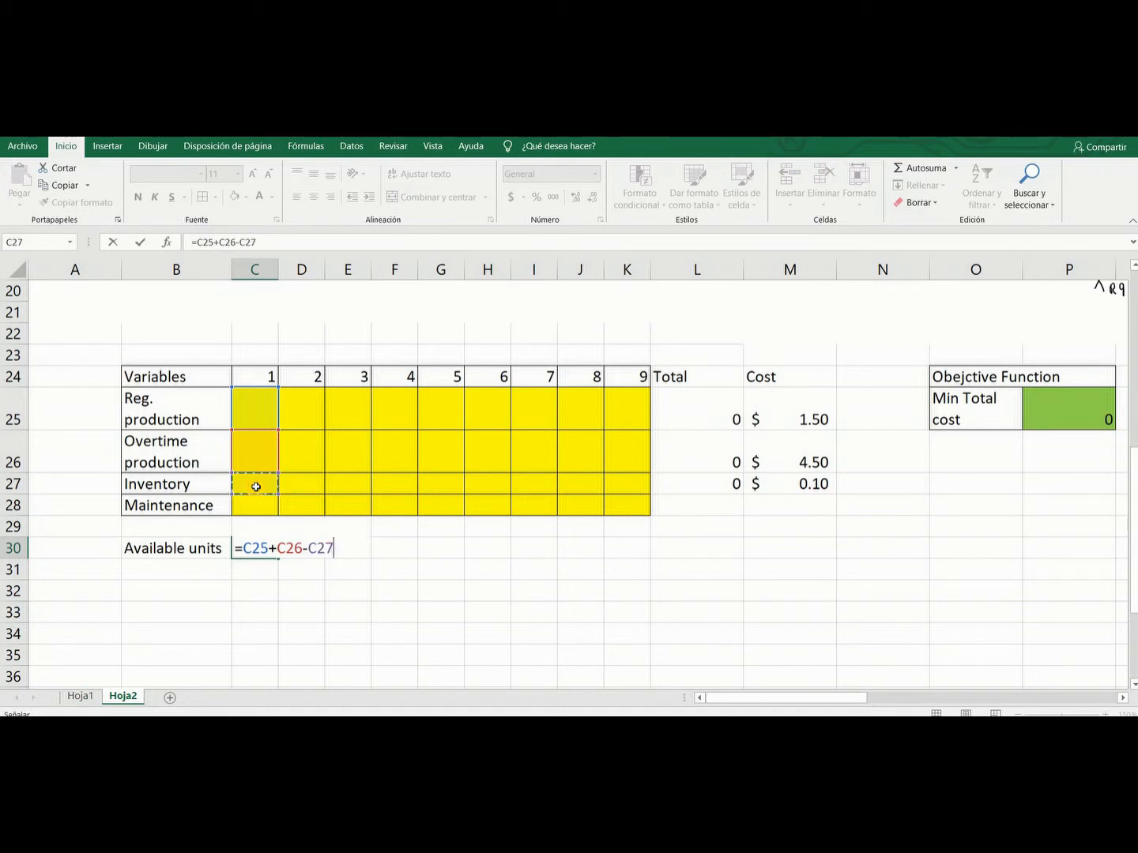
key("Return")
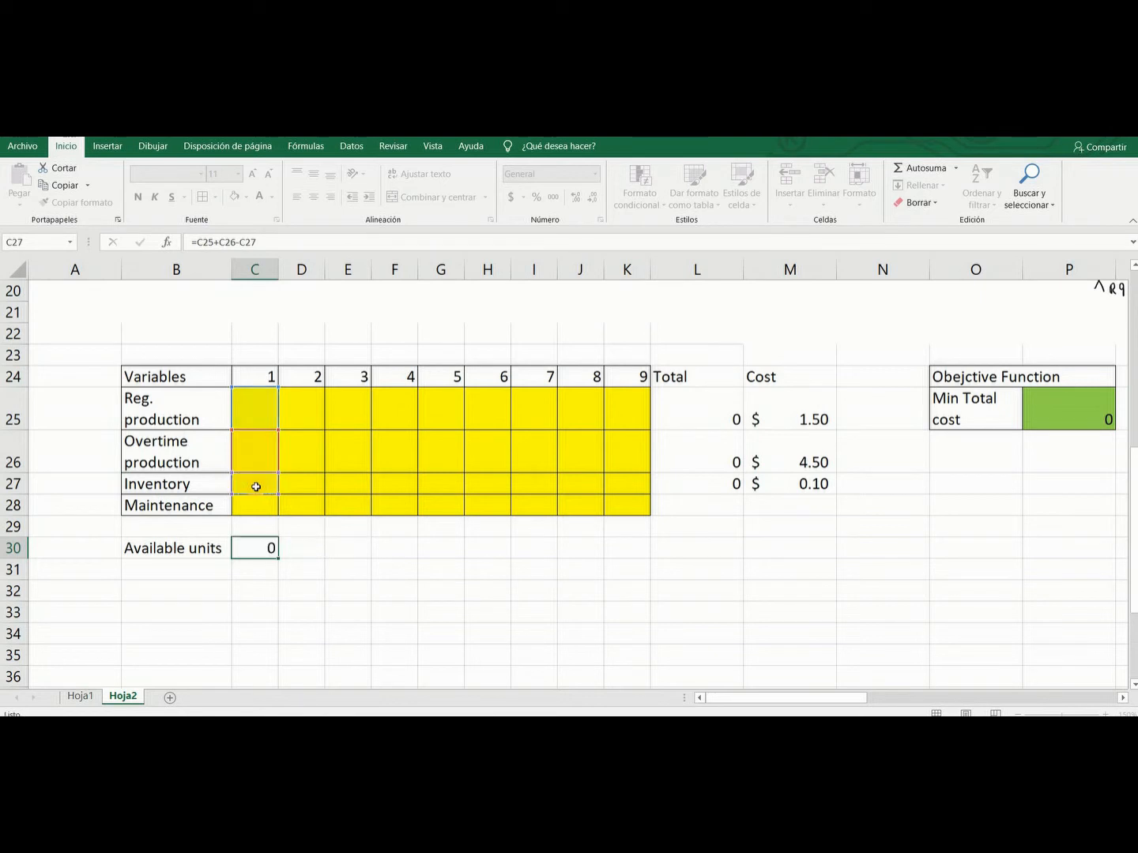
- Calculate week 2's available units in D30 with the formula =D25+D26+C27-D27, including the previous week's inventory
left_click(308, 547)
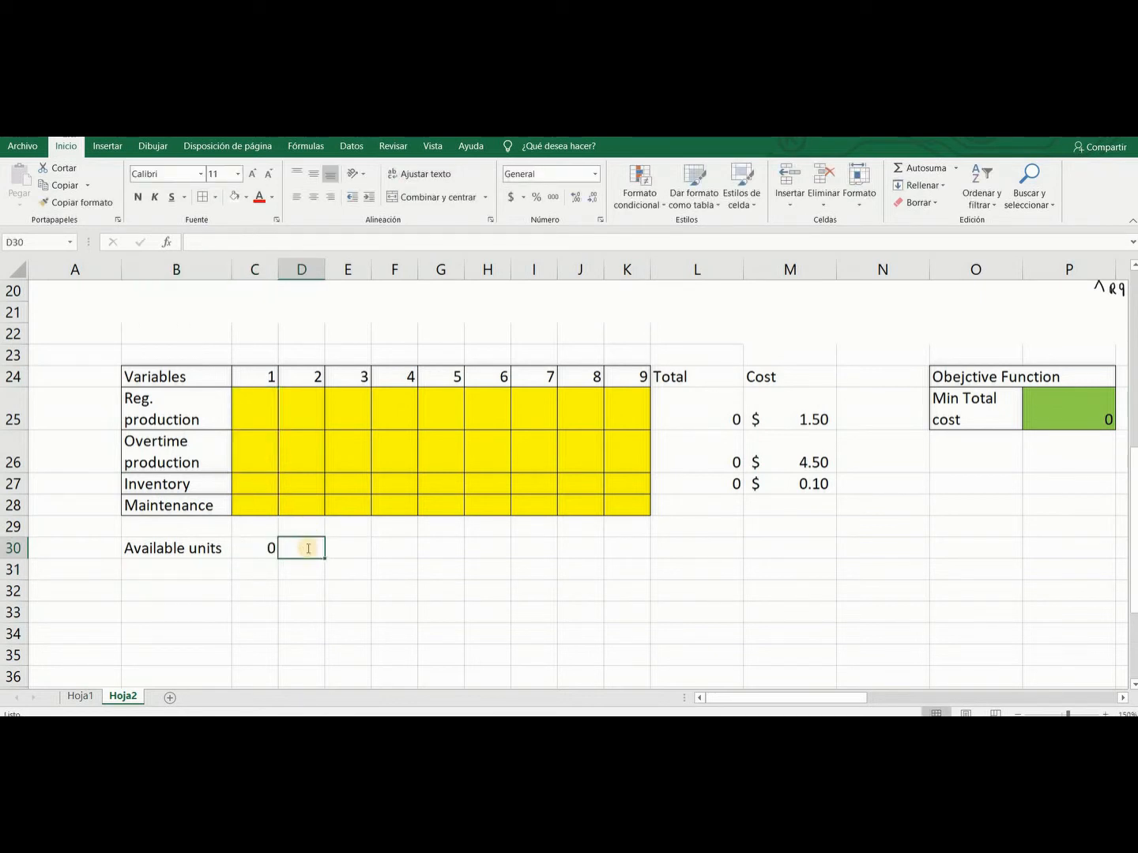
type("=")
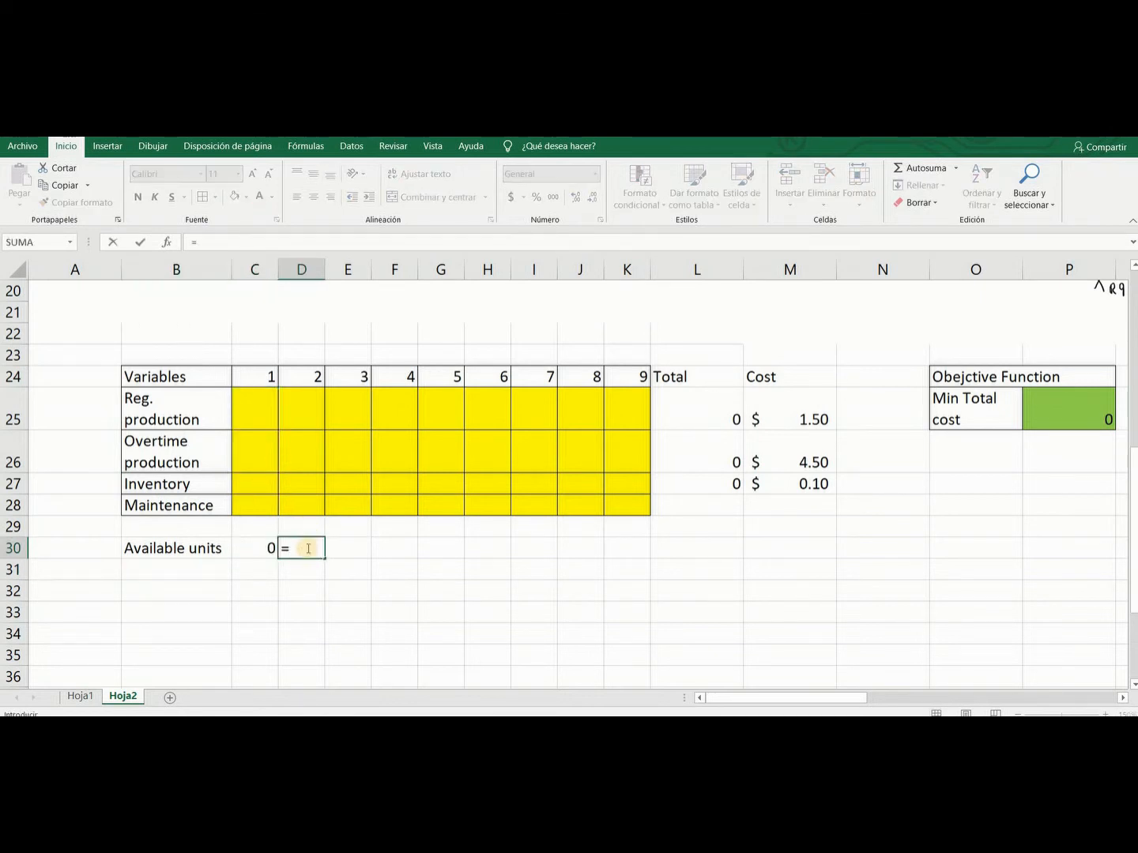
left_click(301, 409)
type("+")
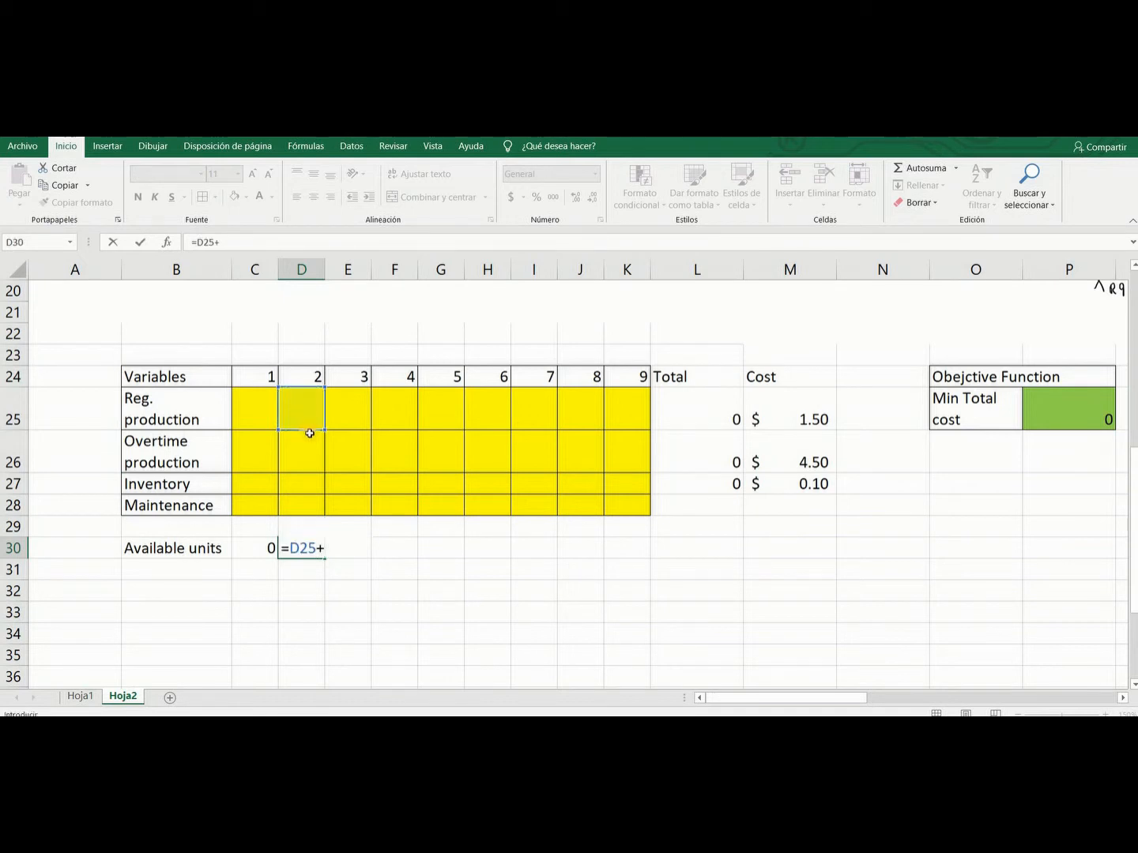
left_click(307, 453)
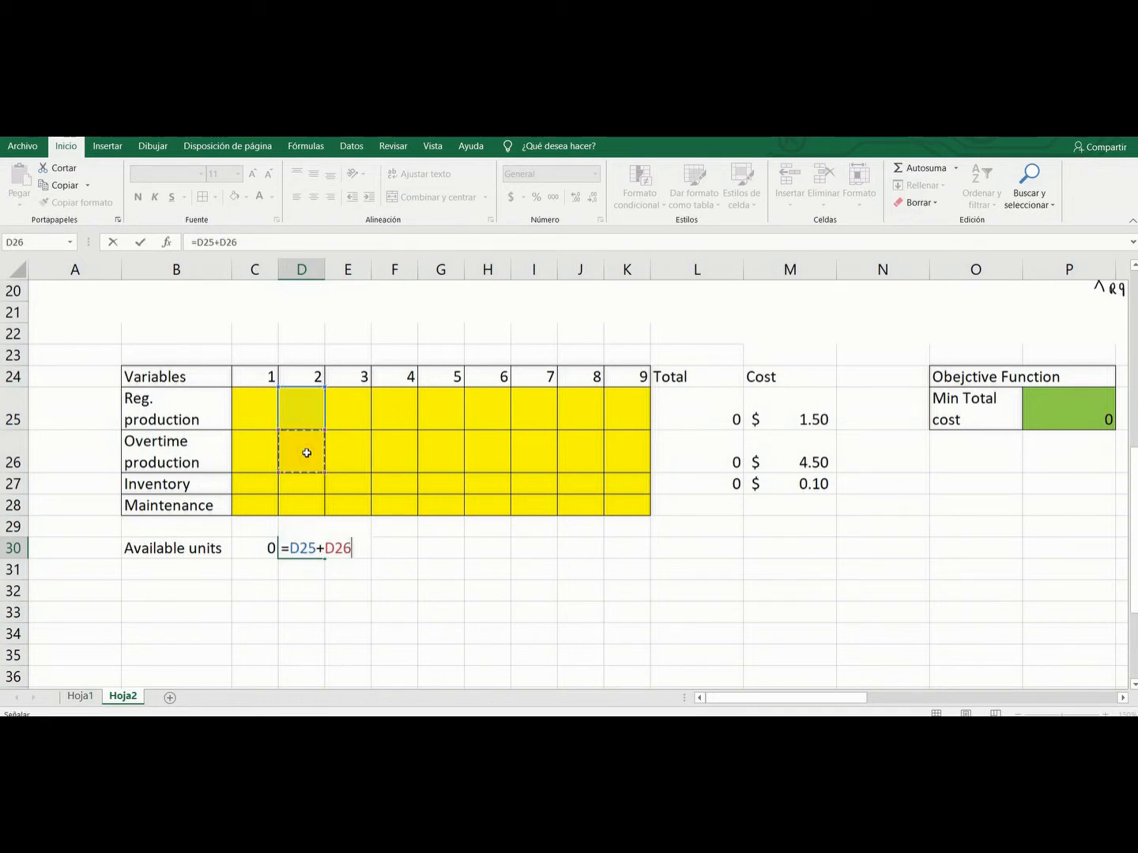
type("+")
left_click(252, 487)
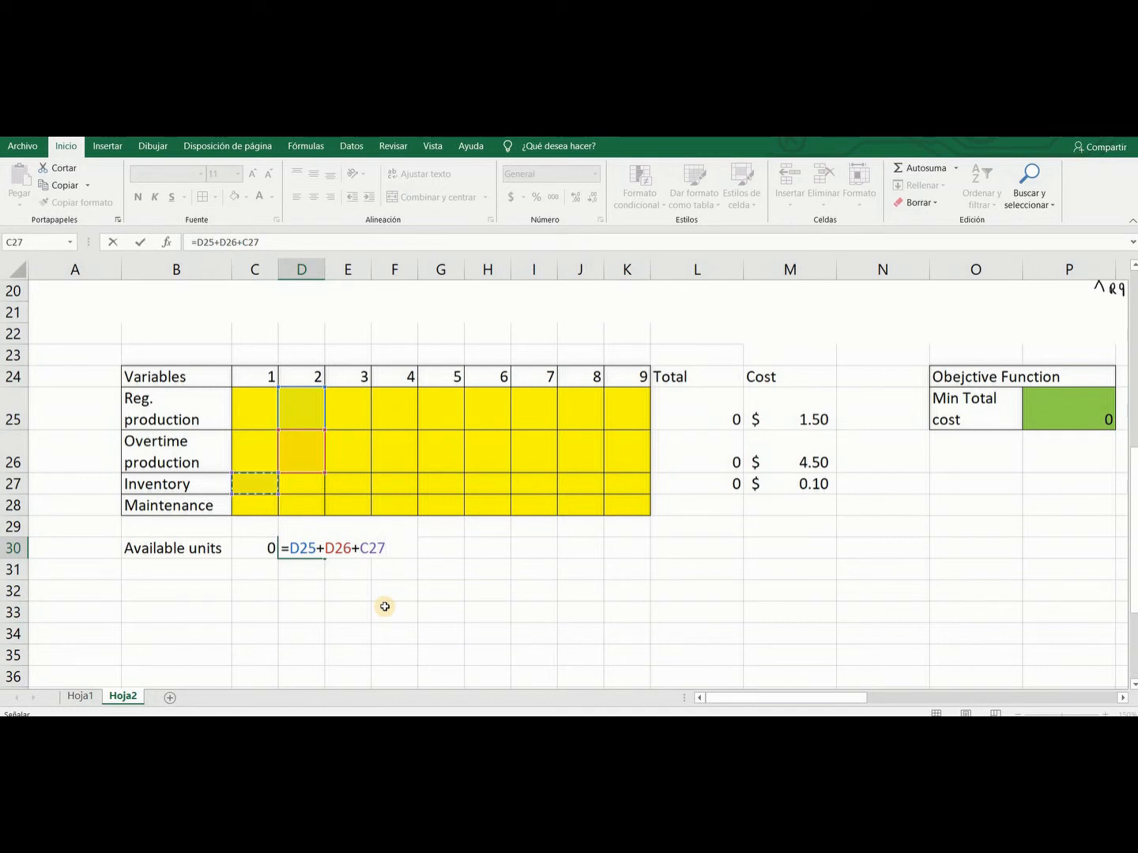
type("-")
left_click(302, 485)
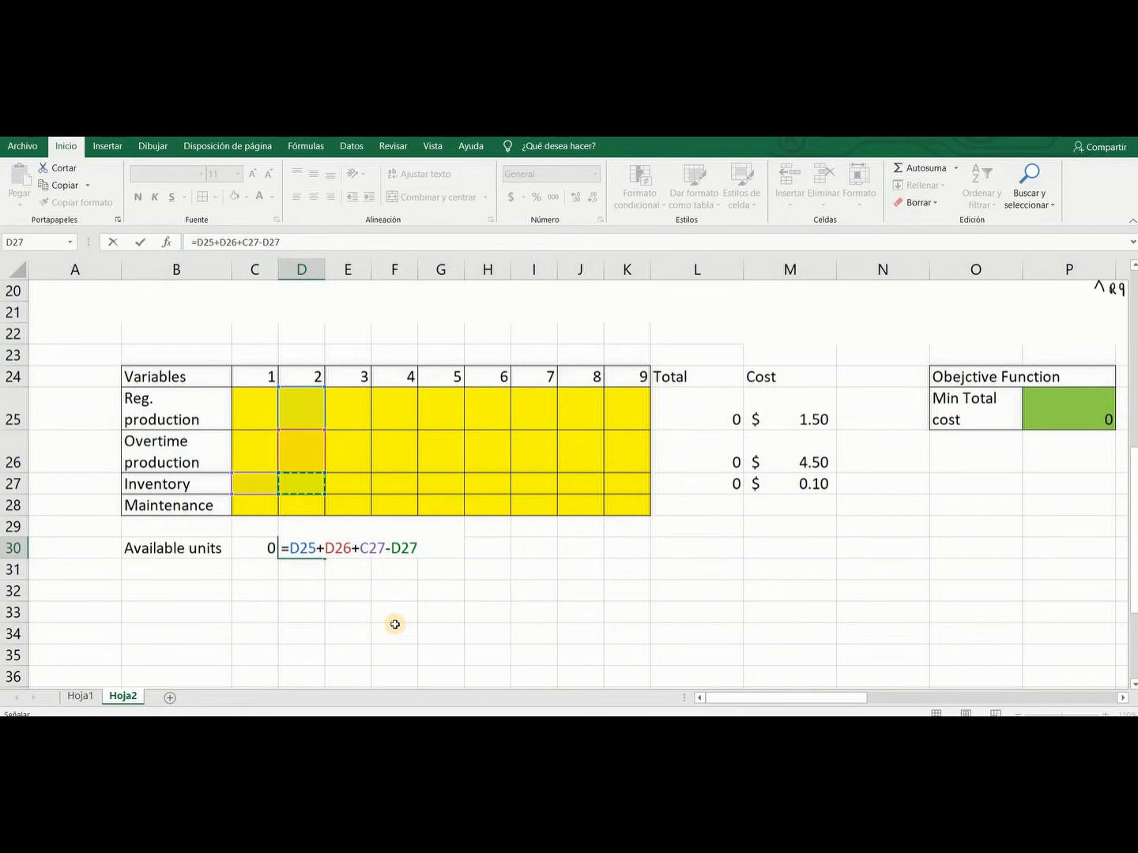
key("Return")
- Fill the available units formula from D30 across to week 9 in K30, and select B31 below the row label
left_click(323, 555)
left_click_drag(324, 557, 632, 563)
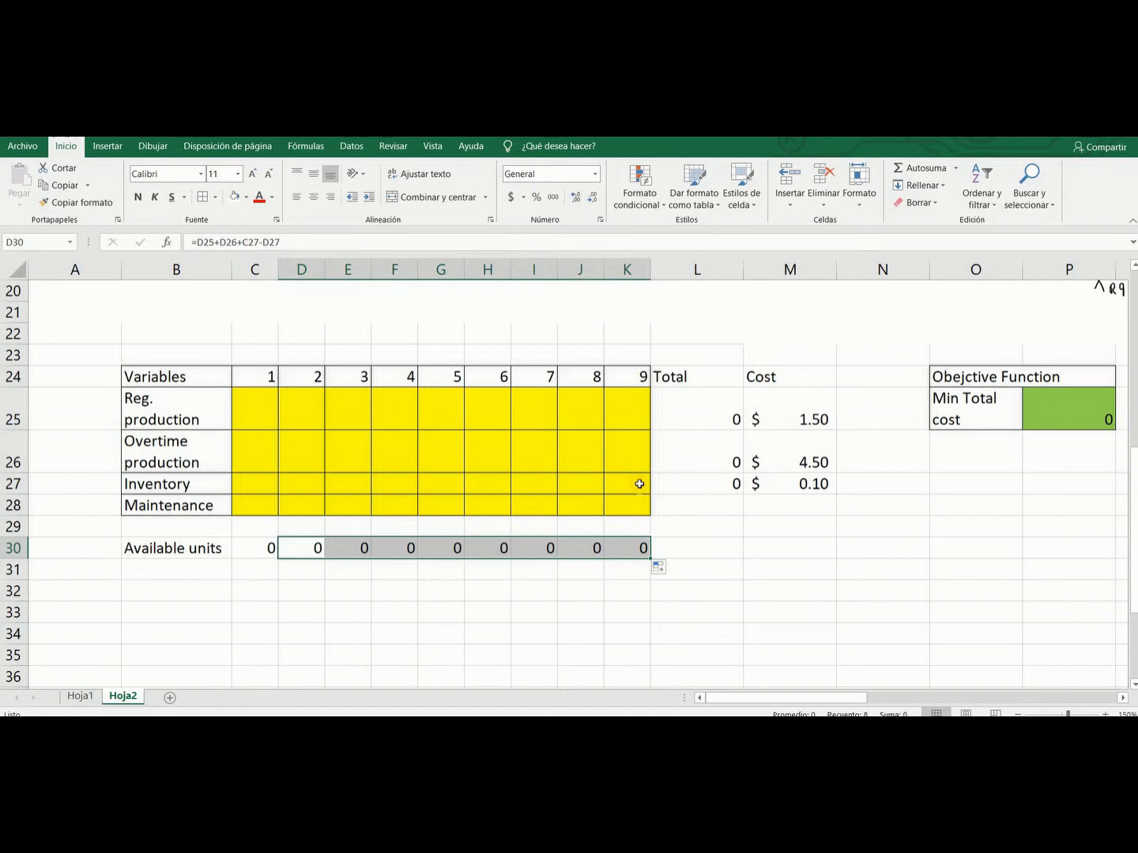
left_click_drag(610, 584, 615, 578)
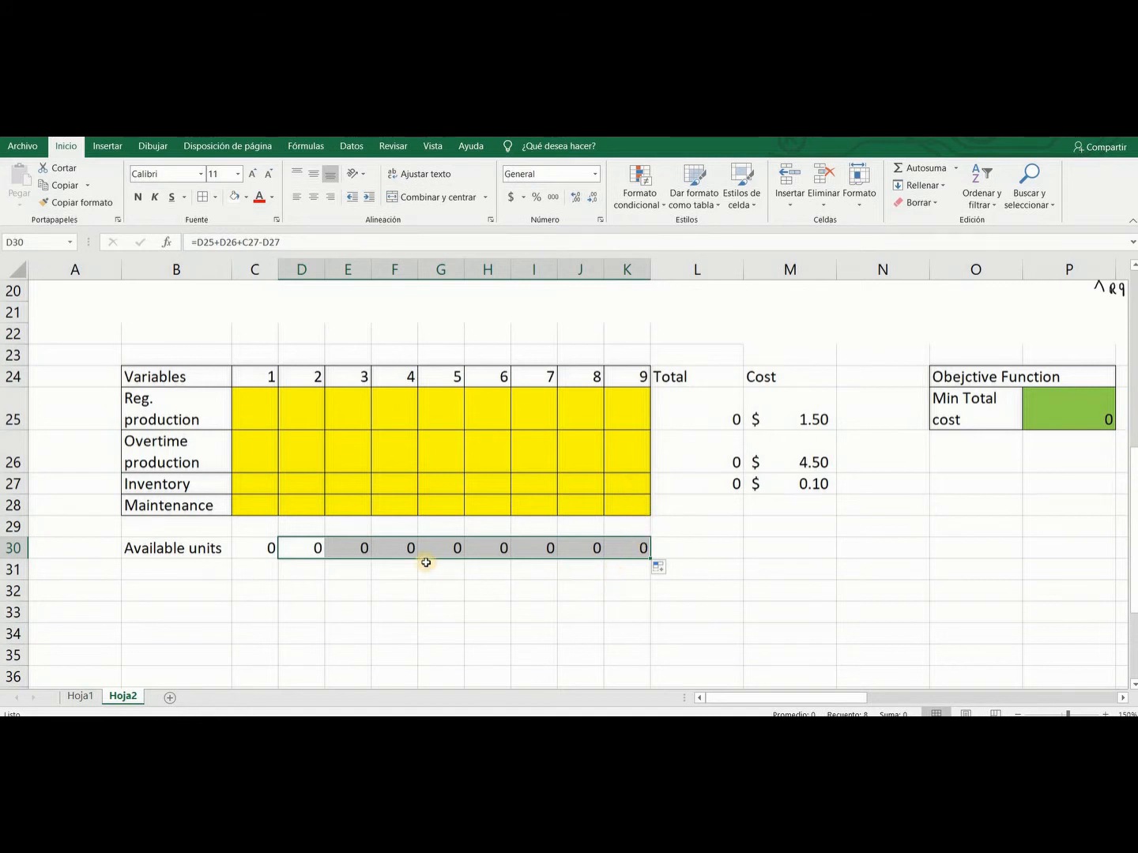
left_click(183, 570)
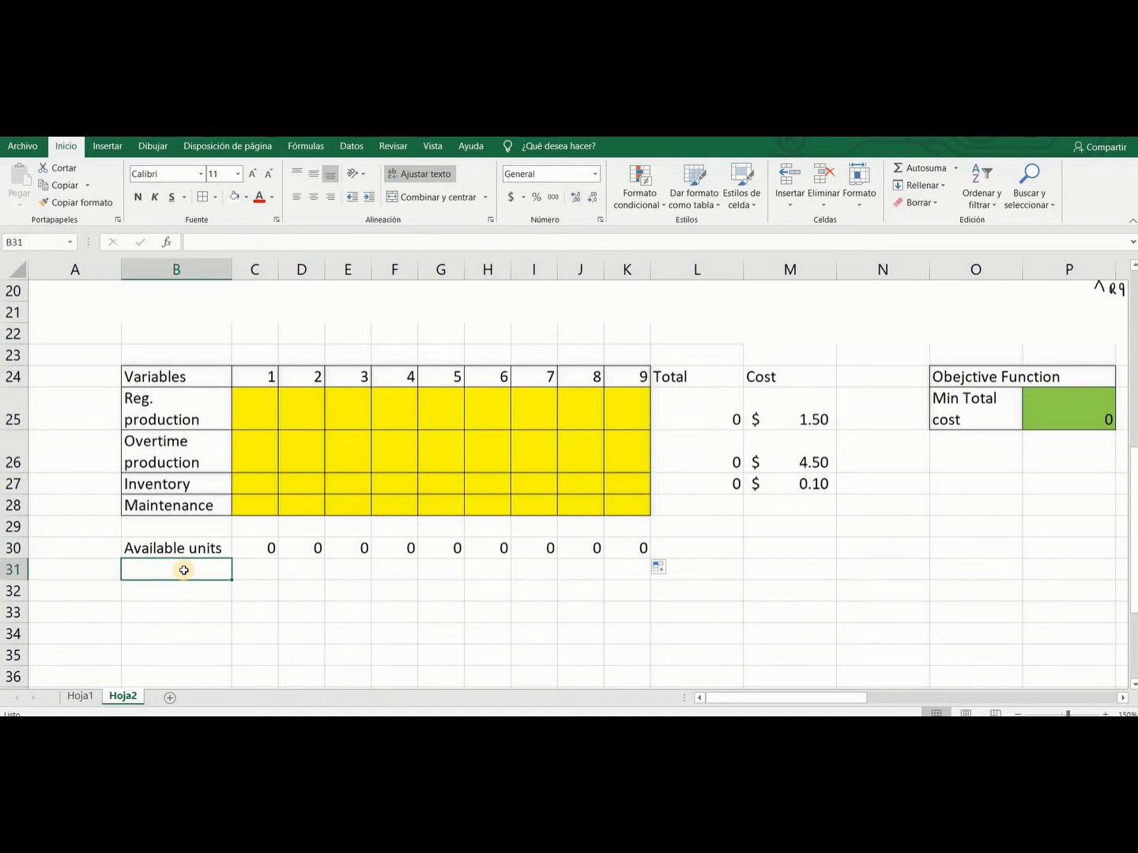
- Label B31 "Demand" and enter the demands 0, 0, 28 and 10 for weeks 1 to 4 in C31:F31
type("Demand")
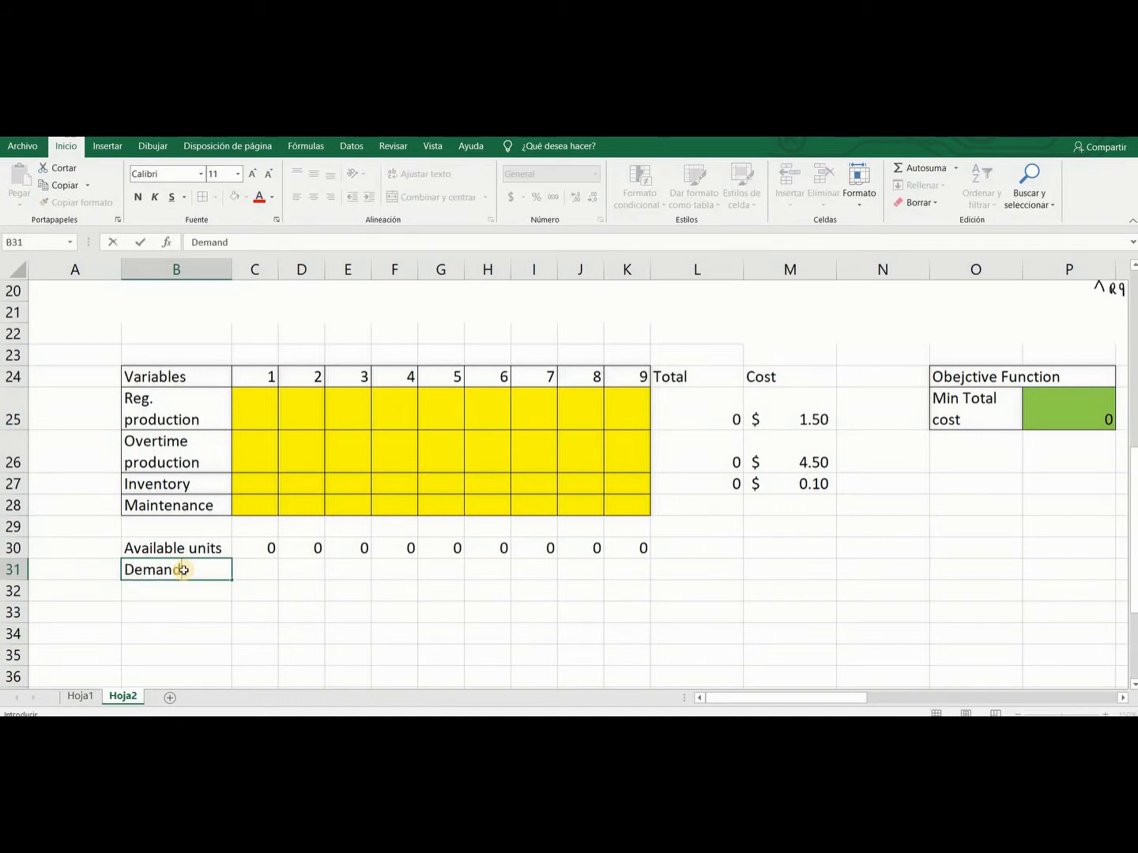
left_click(268, 568)
scroll(450, 510, "up", 4)
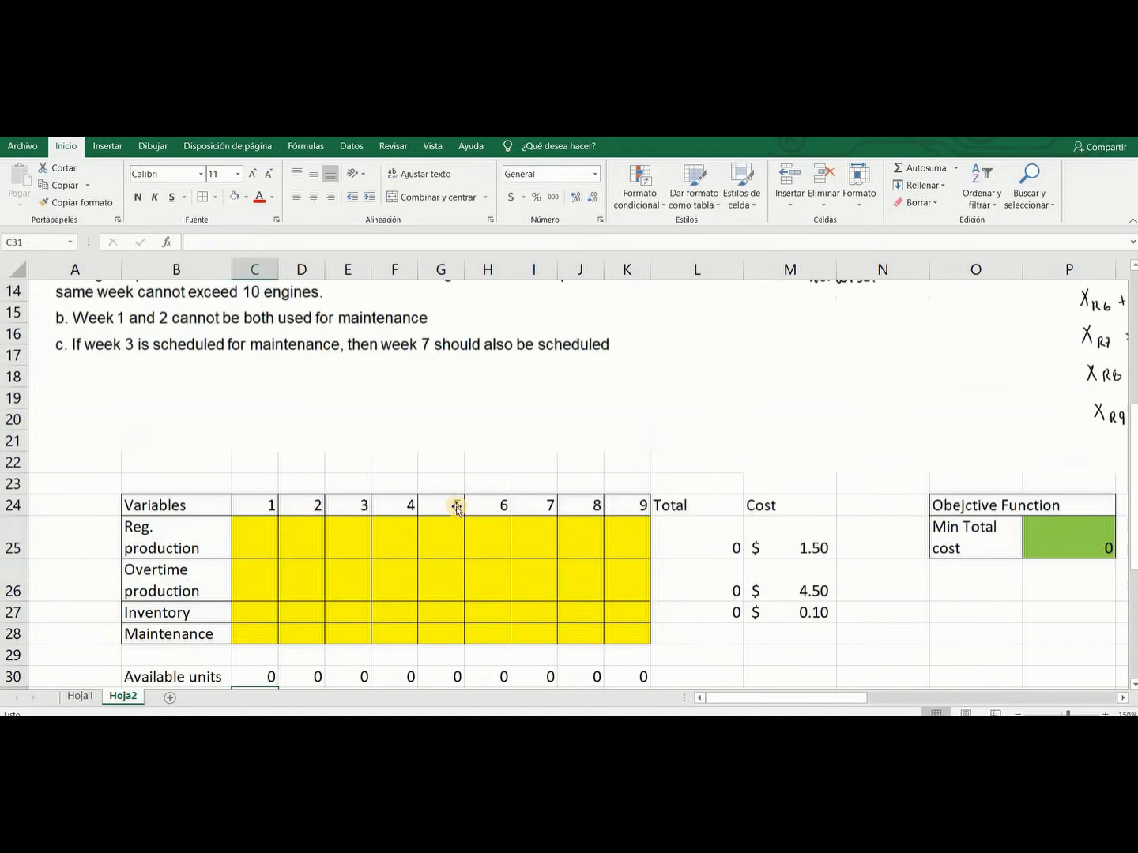
scroll(455, 512, "up", 3)
scroll(456, 514, "down", 1)
scroll(456, 514, "down", 5)
type("0")
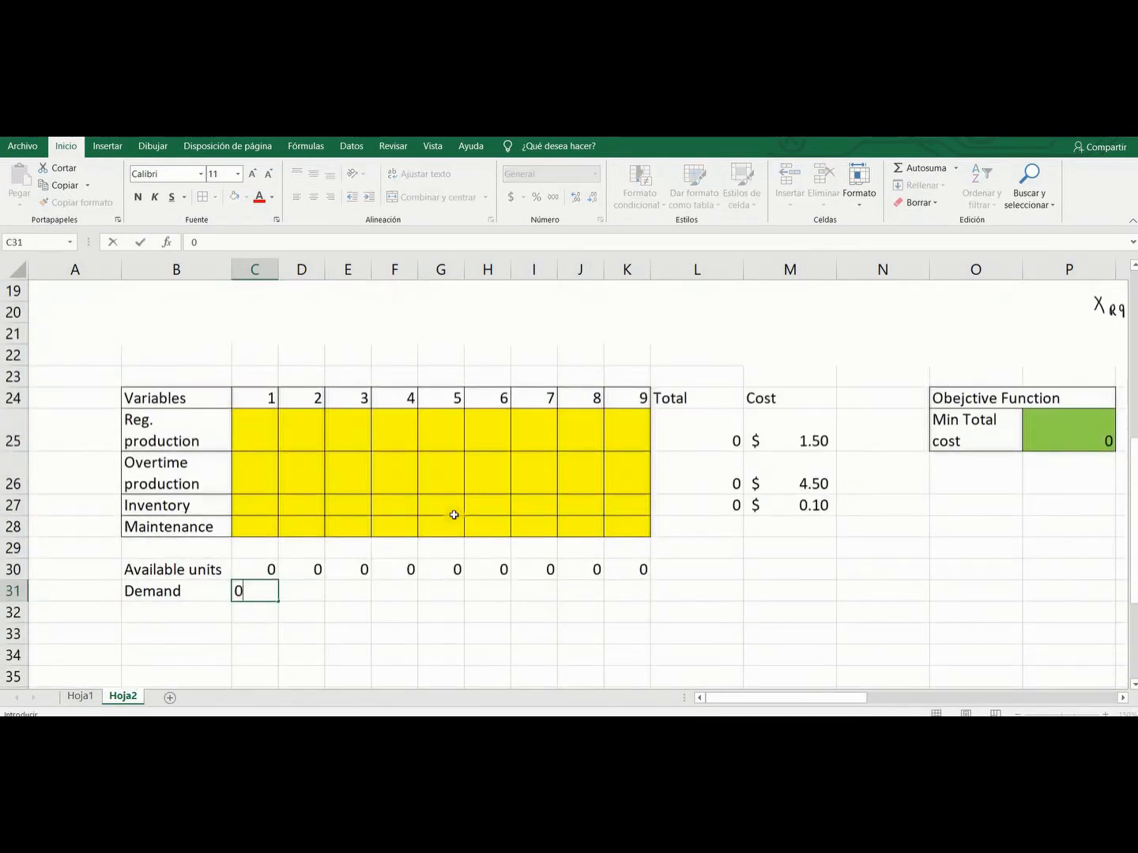
key("Tab")
type("0")
key("Tab")
type("28")
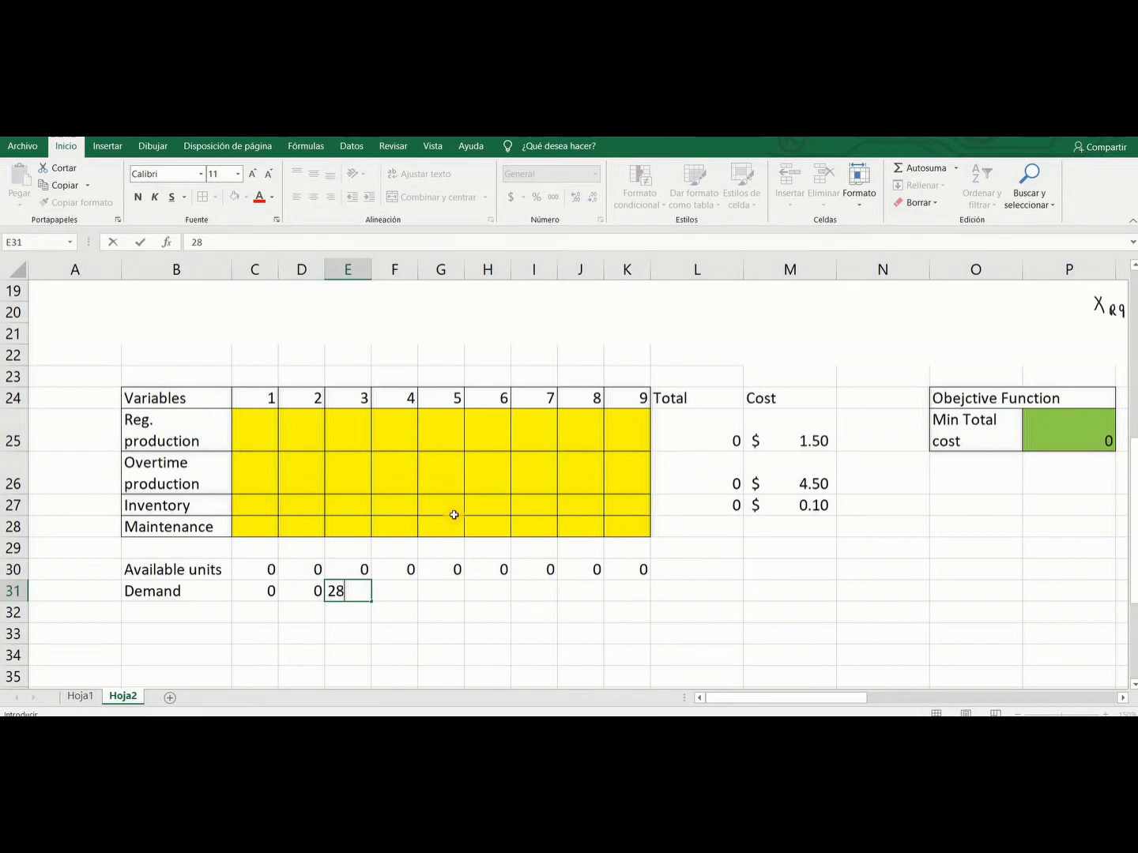
key("Tab")
type("10")
key("Tab")
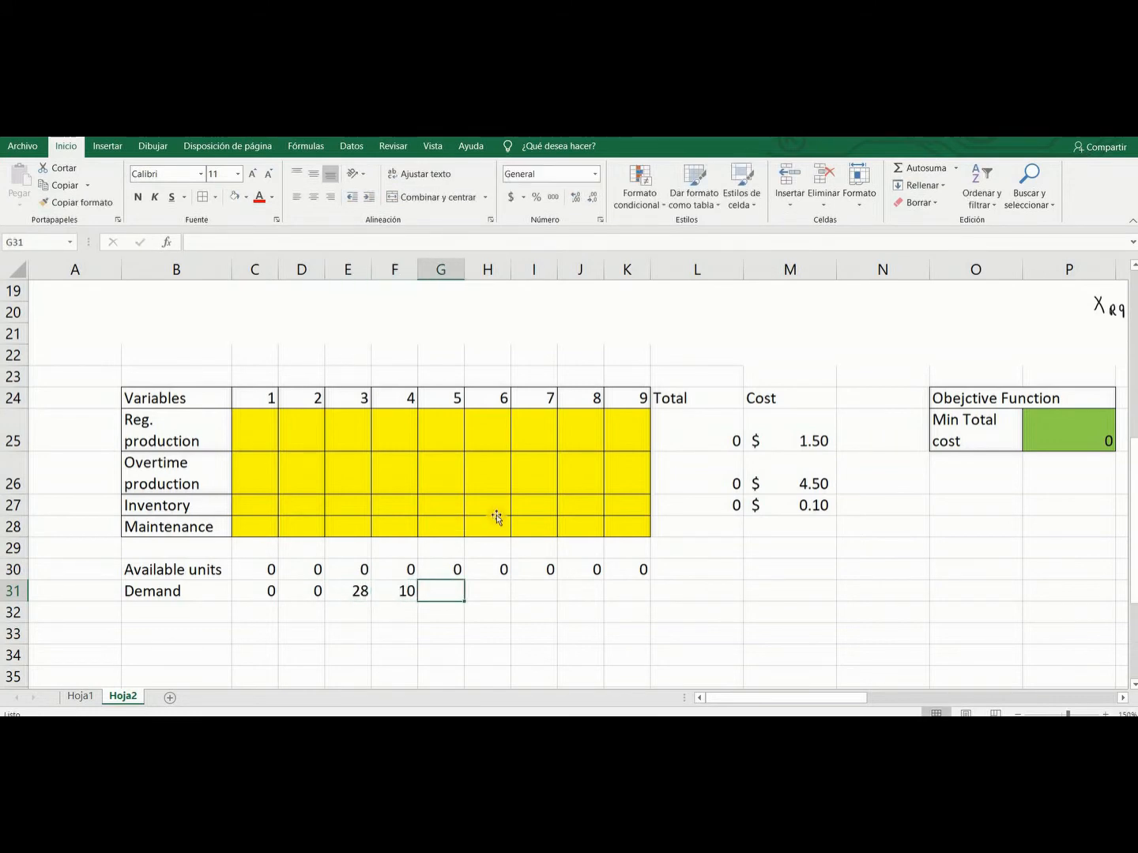
- Enter the demands 7, 15 and 10 for weeks 5 to 7 in G31:I31, following the problem statement
scroll(503, 506, "up", 2)
scroll(503, 506, "up", 4)
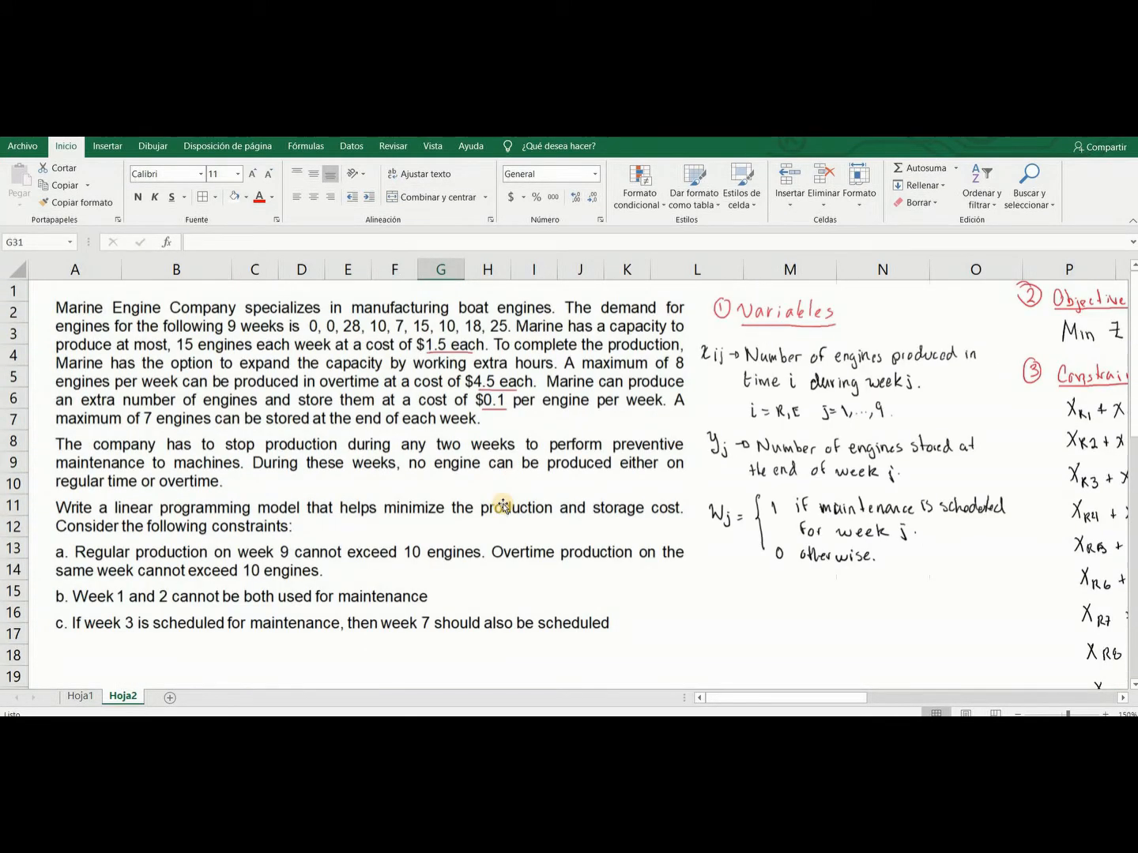
scroll(502, 505, "down", 7)
type("7")
key("Tab")
type("15")
key("Tab")
type("10")
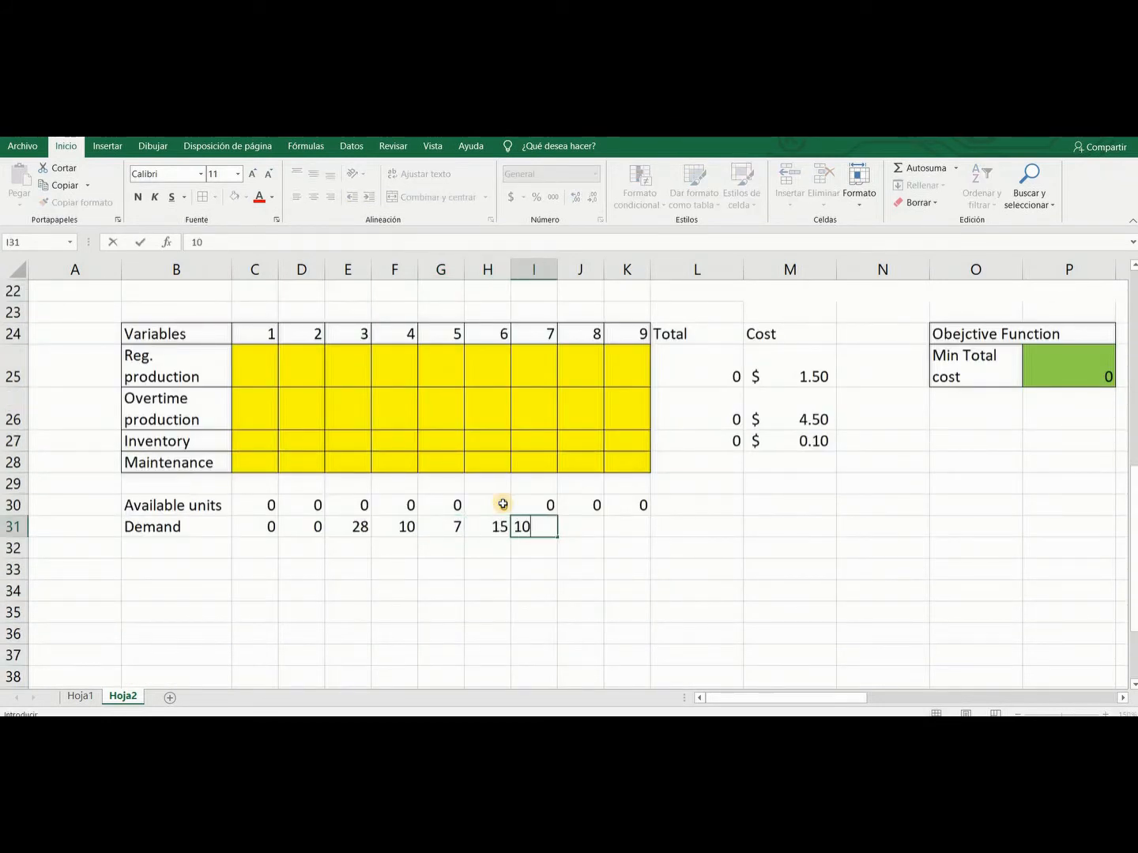
key("Return")
- Complete the demand row with 18 for week 8 in J31 and 25 for week 9 in K31
scroll(550, 489, "up", 7)
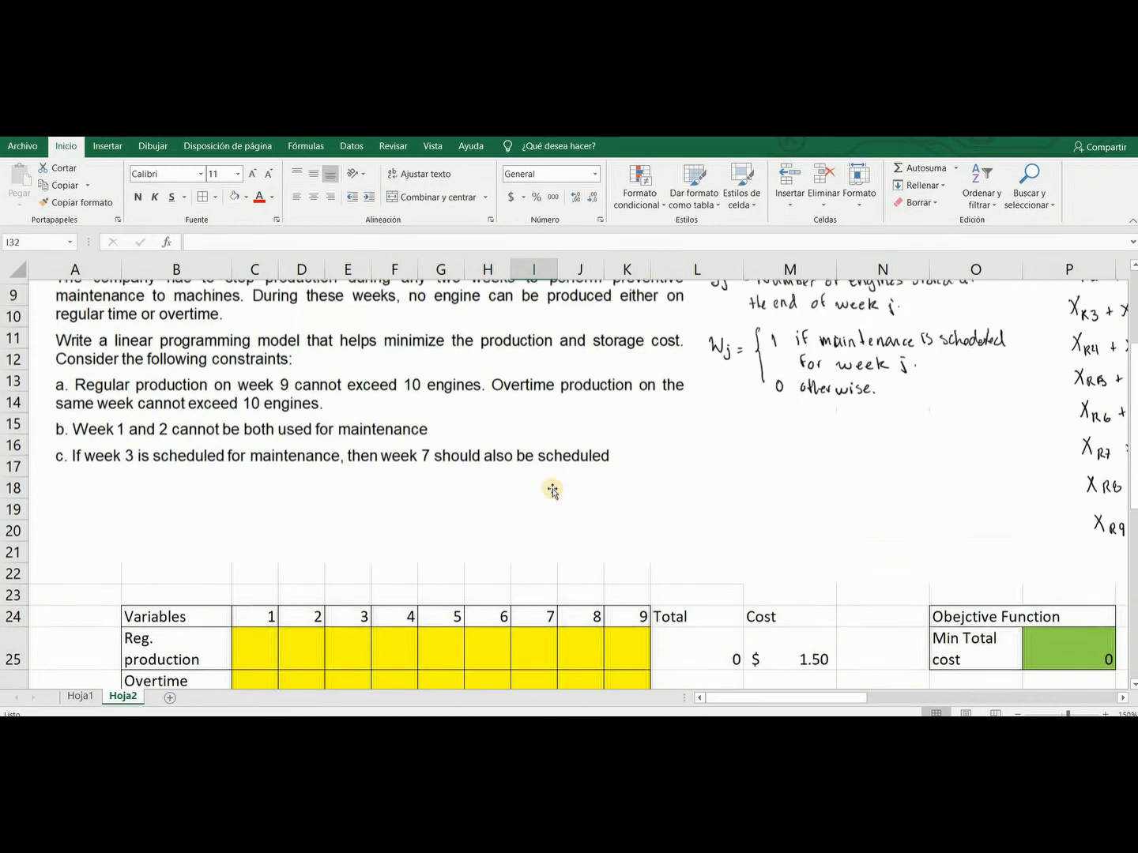
scroll(581, 558, "down", 6)
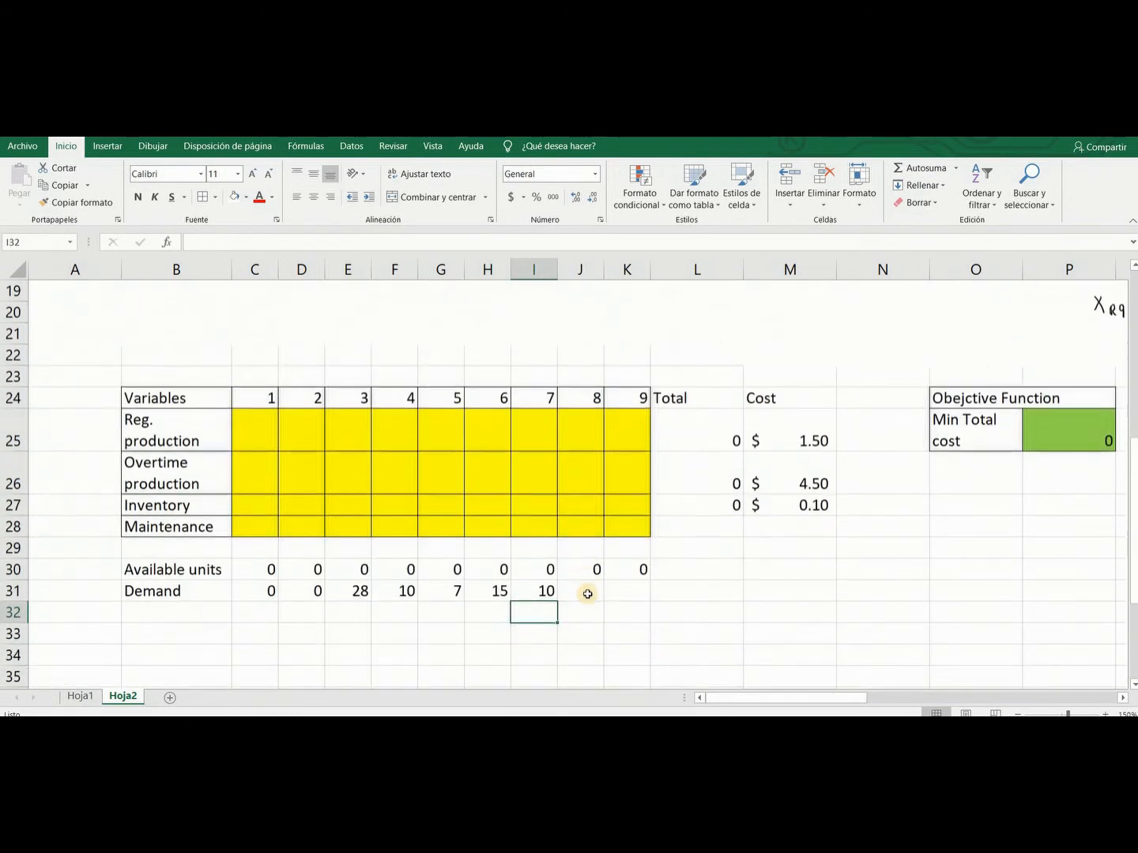
left_click(588, 592)
type("18")
key("Tab")
type("25")
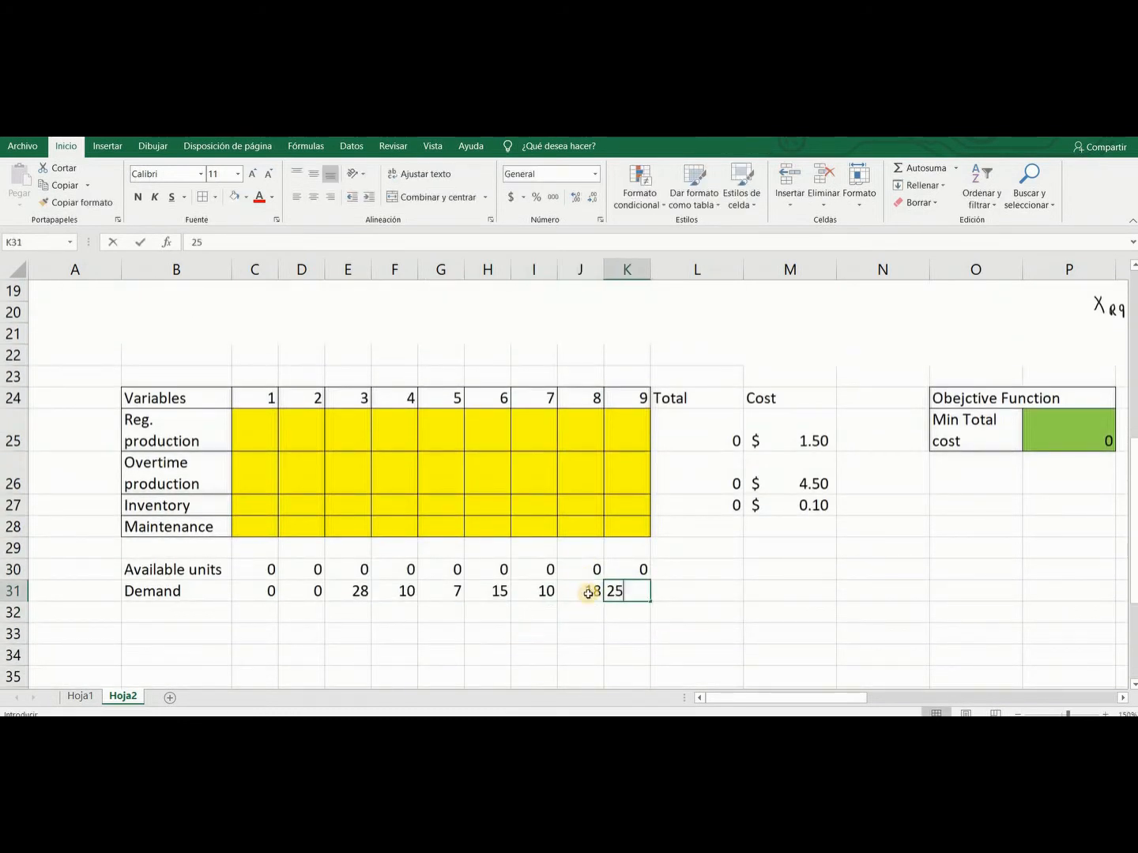
key("Return")
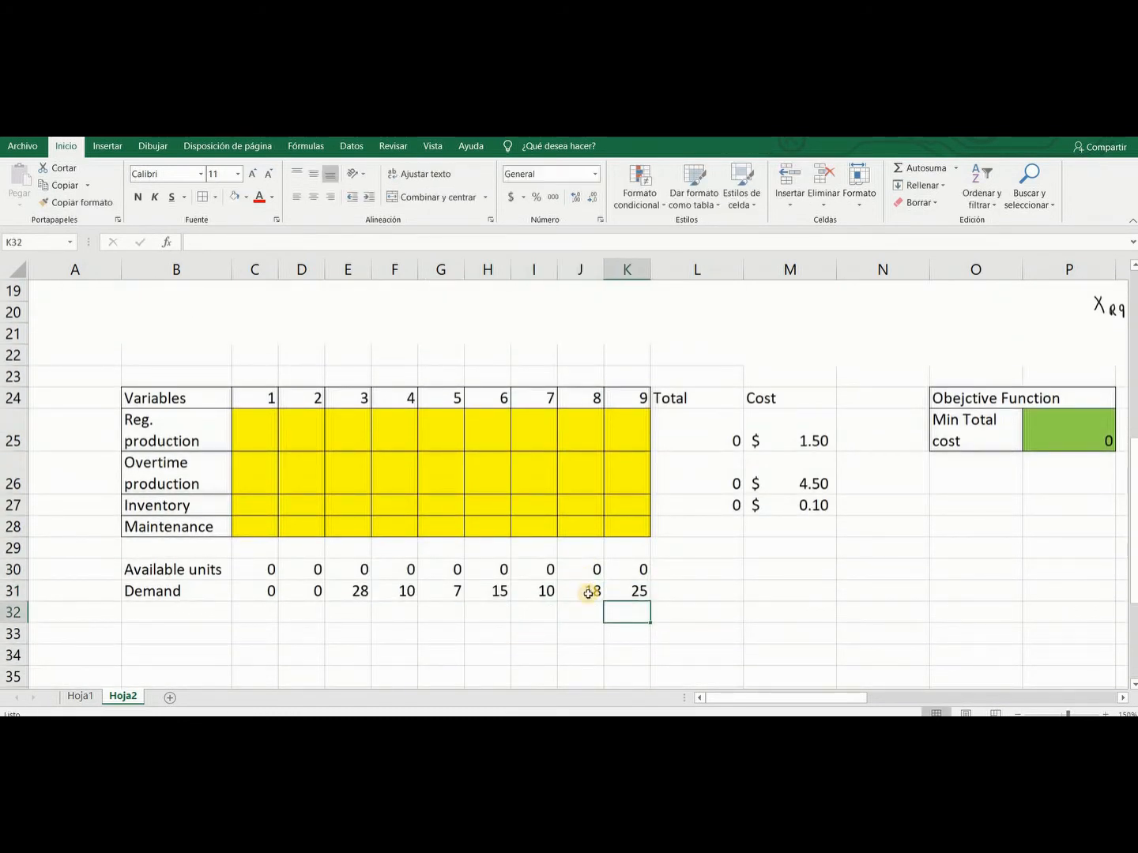
- Label B33 "Reg. Capacity" and set week 1's regular capacity to 15 in C33
left_click(221, 651)
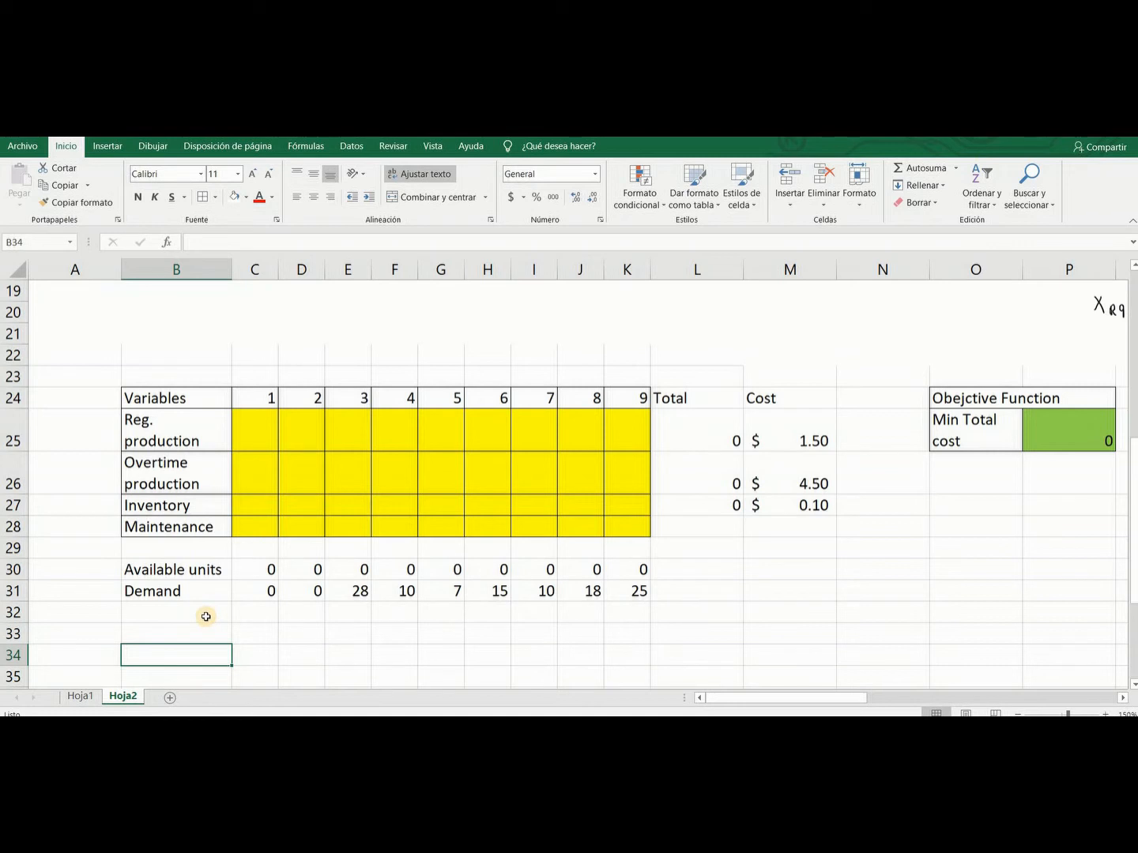
left_click(206, 632)
type("M")
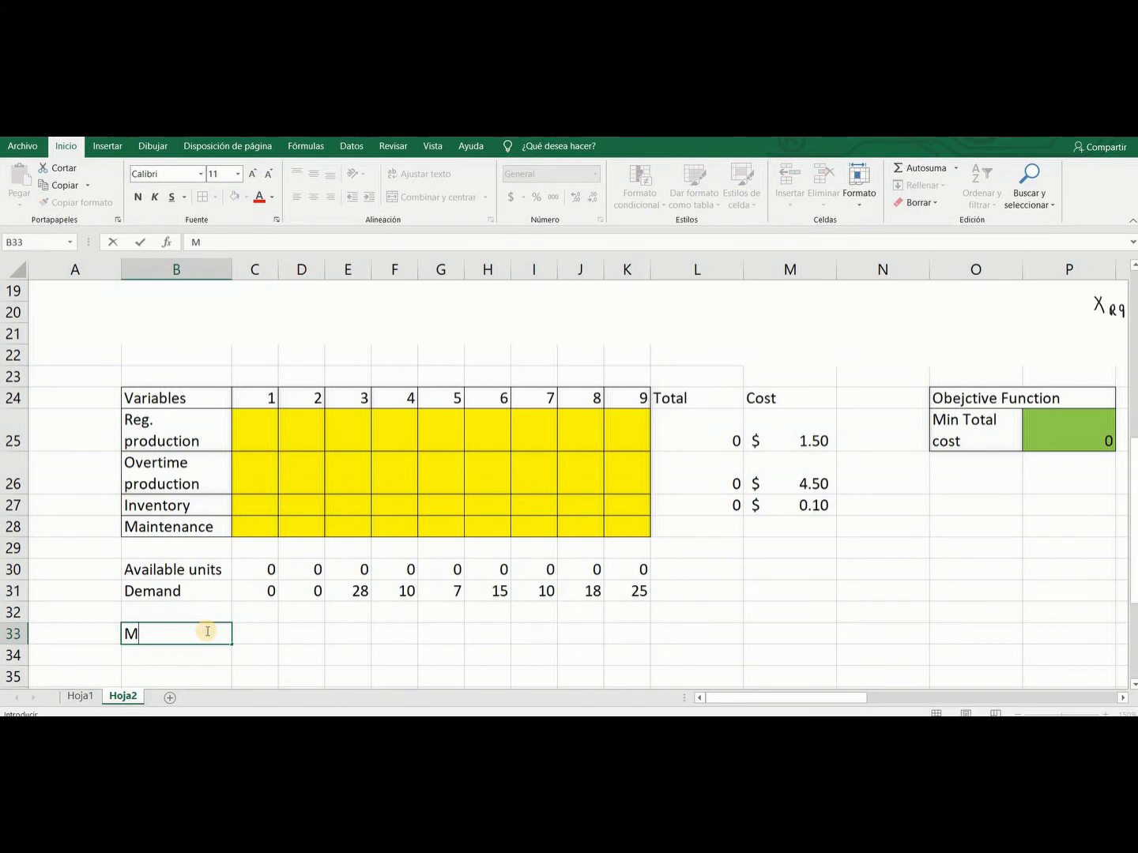
key("BackSpace")
type("Reg")
type(". a")
type("apacity")
key("Tab")
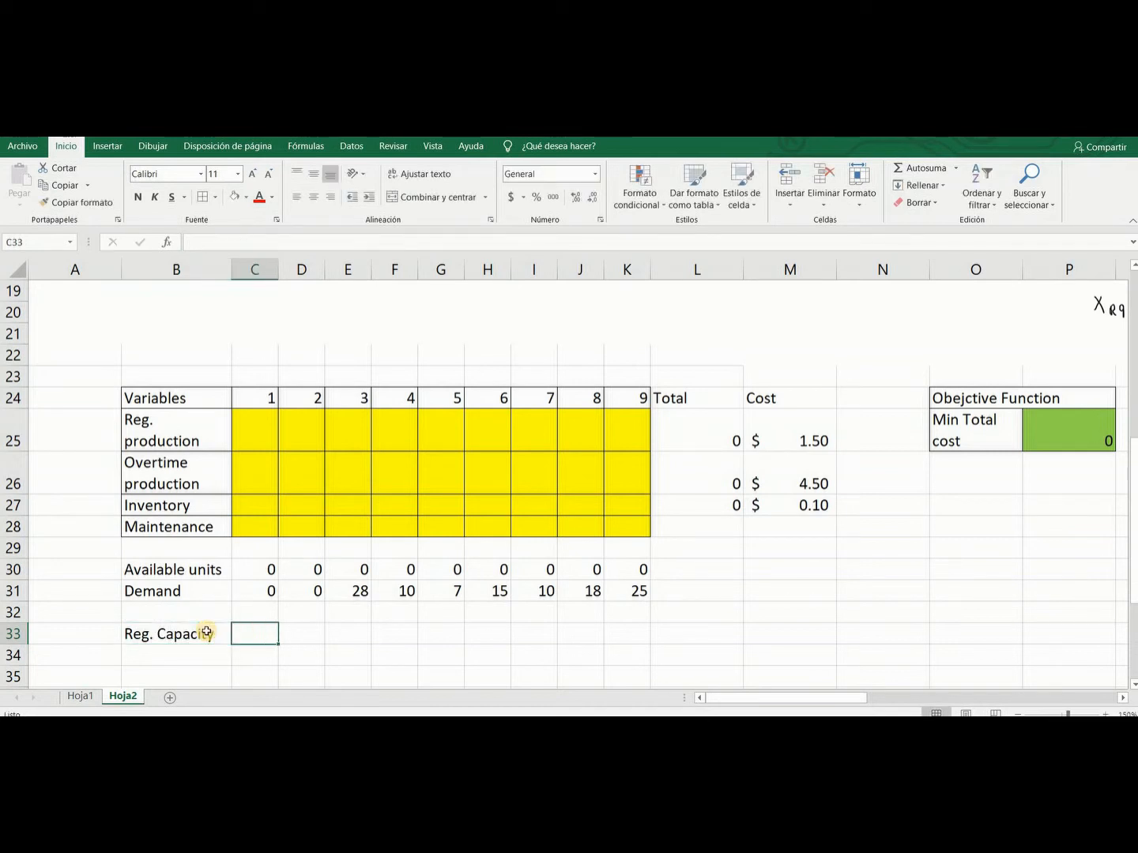
type("15")
key("Return")
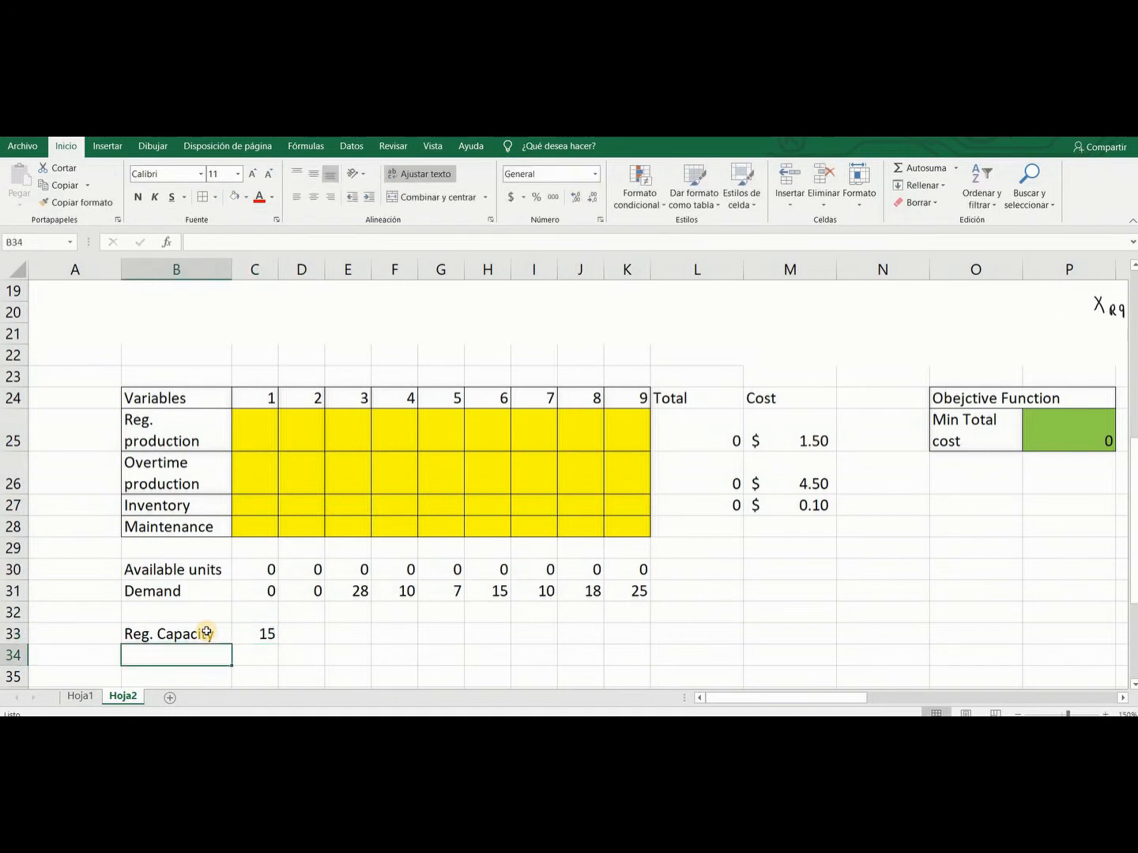
- Fill the regular capacity of 15 across to week 8 in J33, and set week 9's capacity in K33 to 10
left_click(264, 639)
left_click_drag(469, 628, 621, 635)
left_click(614, 644)
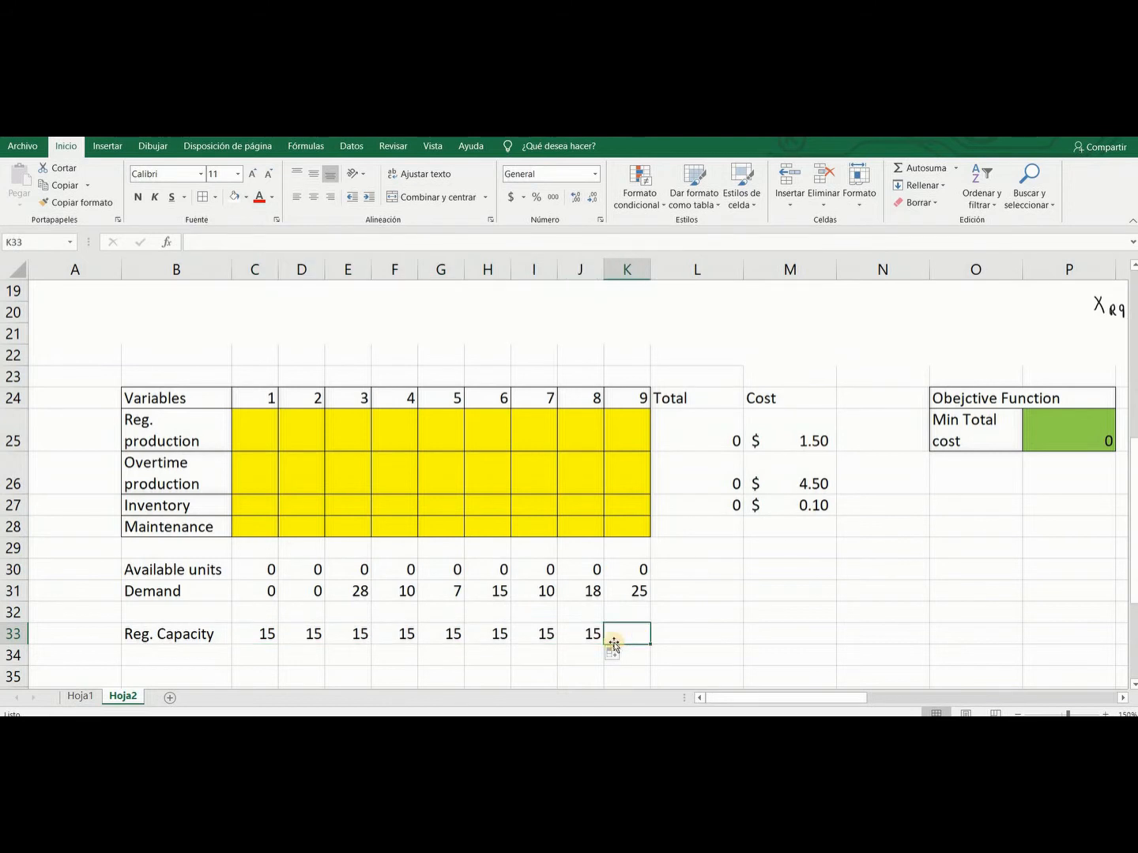
type("10")
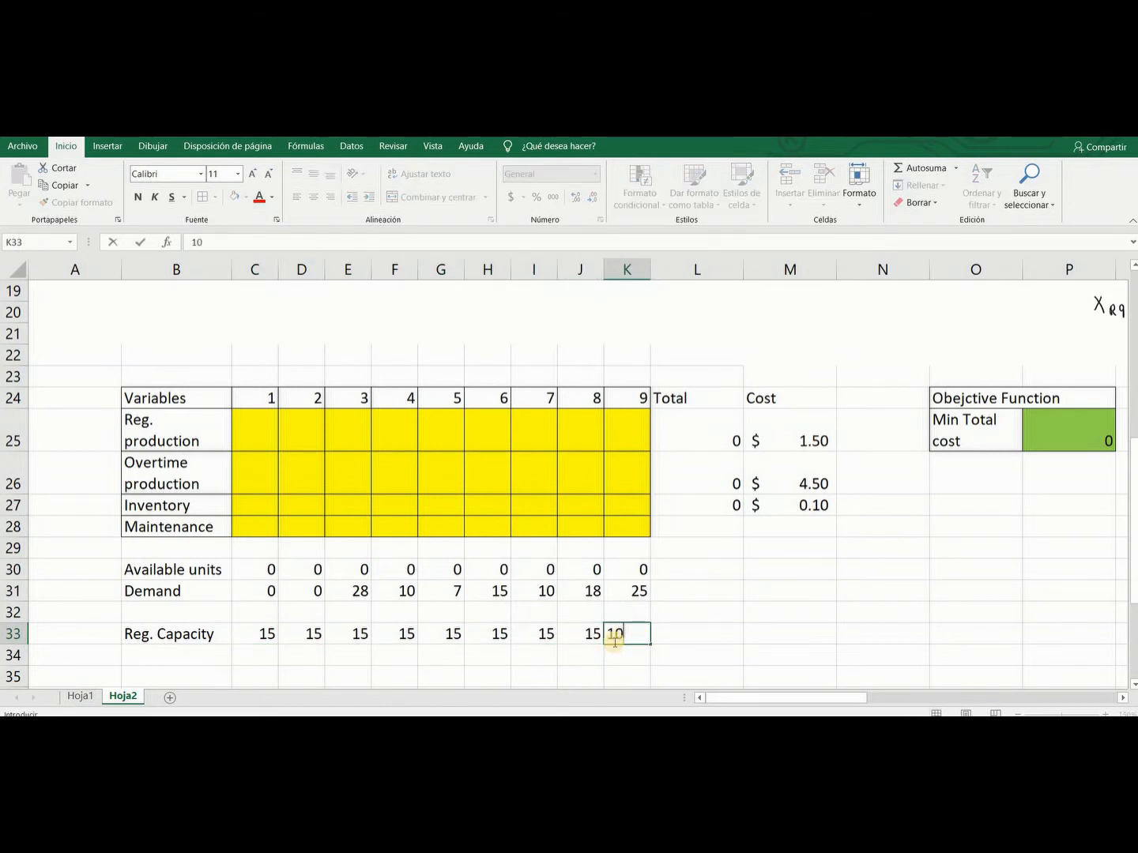
key("Return")
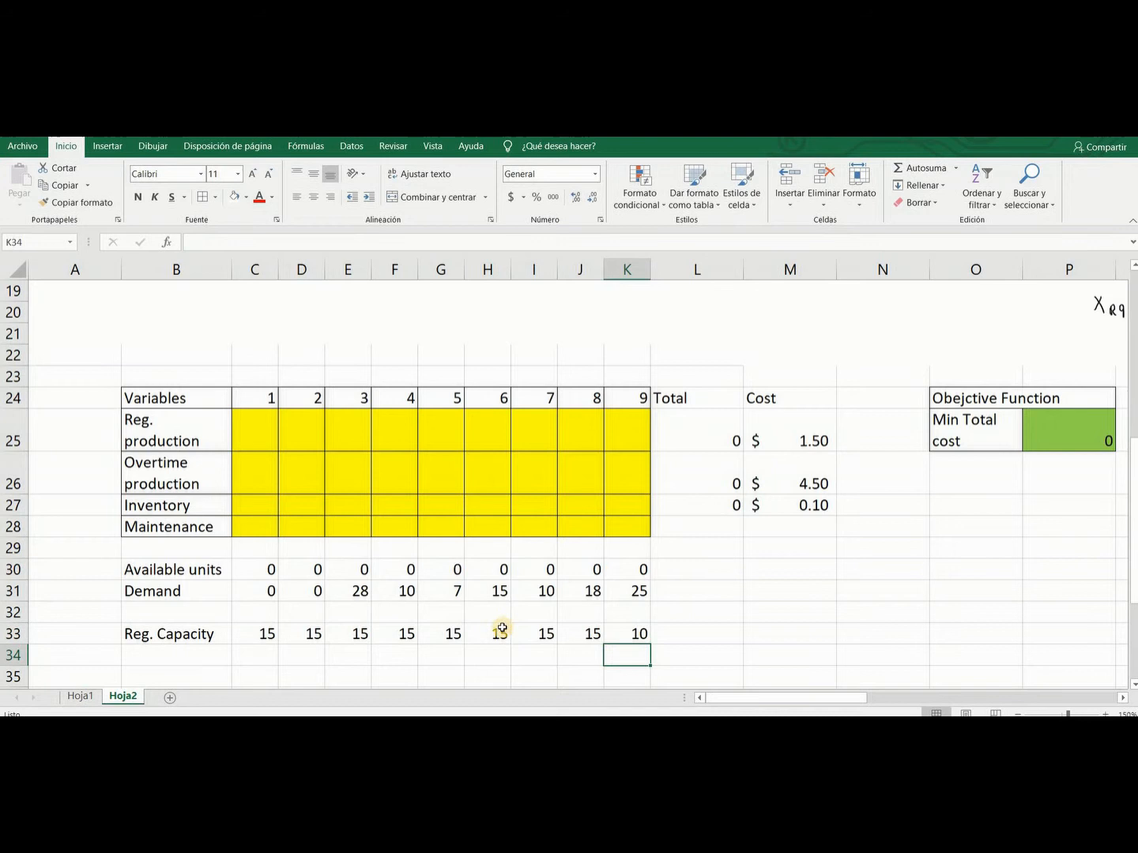
- Check the written production capacity constraints, and enter the label "Reg. Production" in B34 below the capacity row
scroll(269, 589, "down", 1)
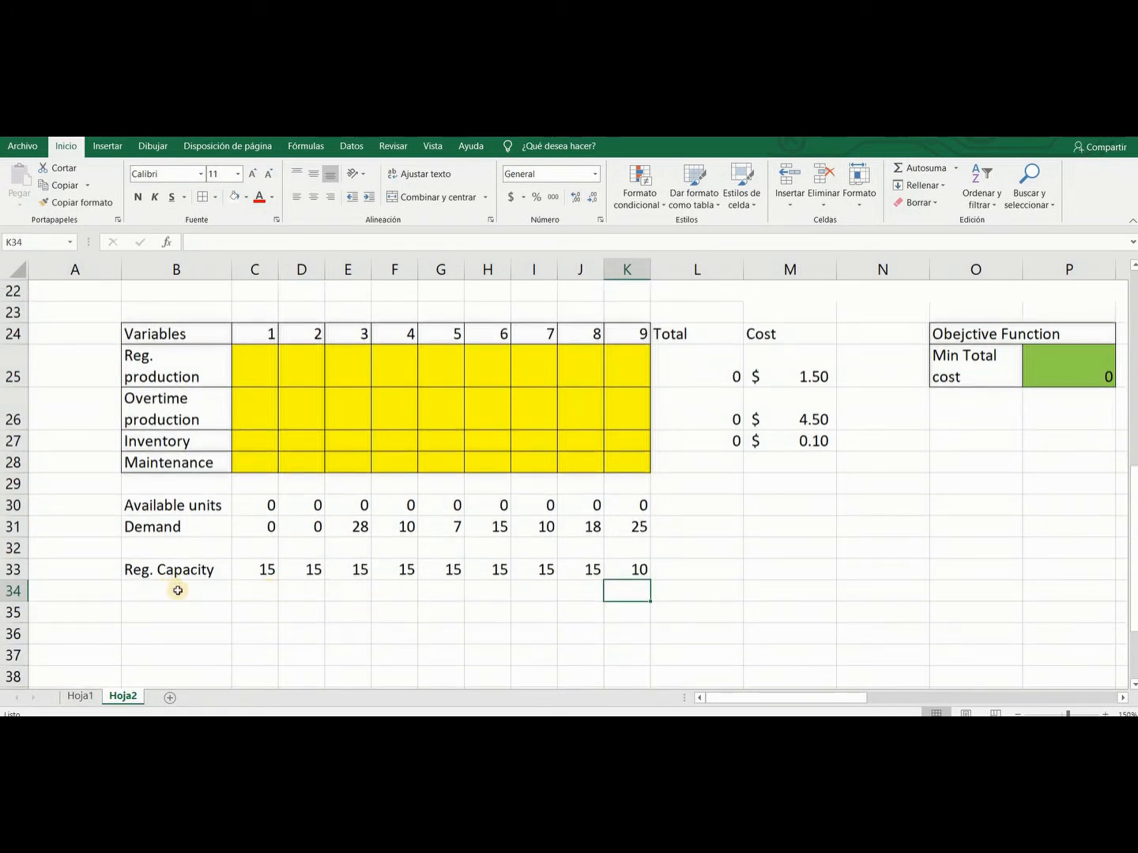
left_click_drag(867, 700, 976, 700)
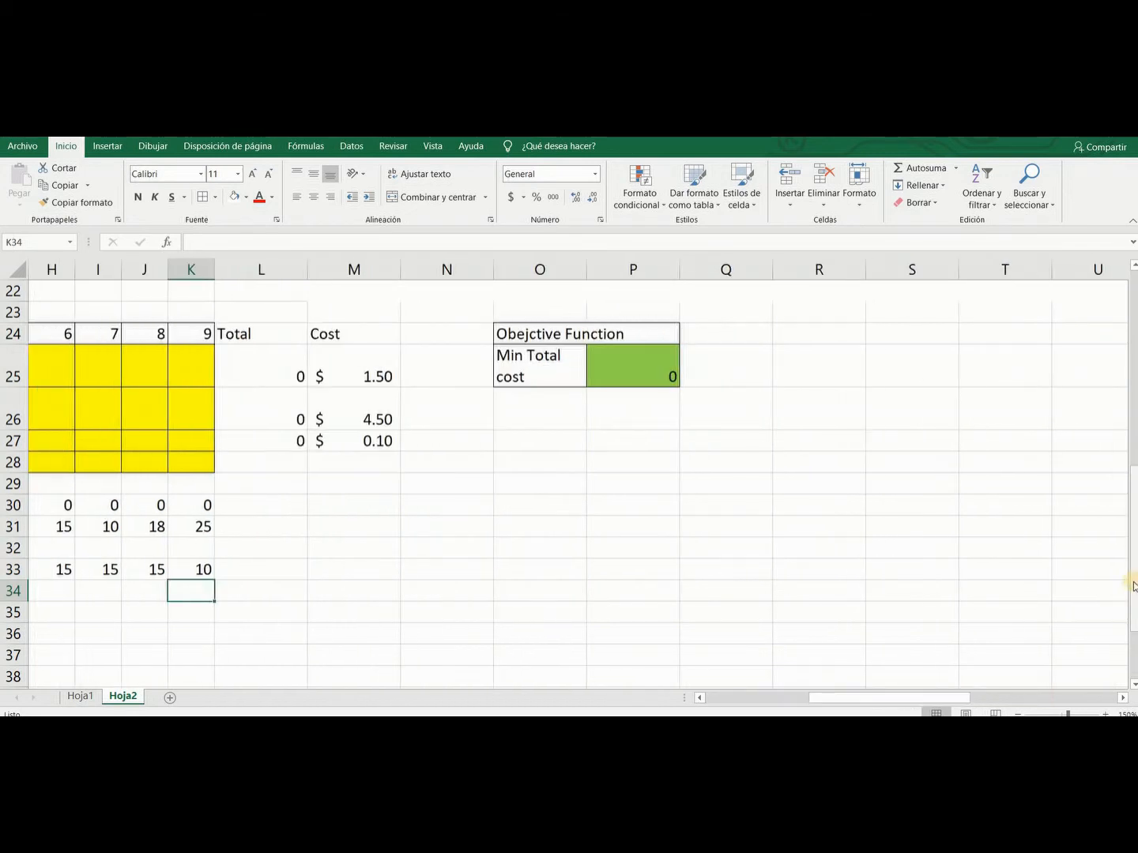
left_click_drag(1135, 585, 1129, 403)
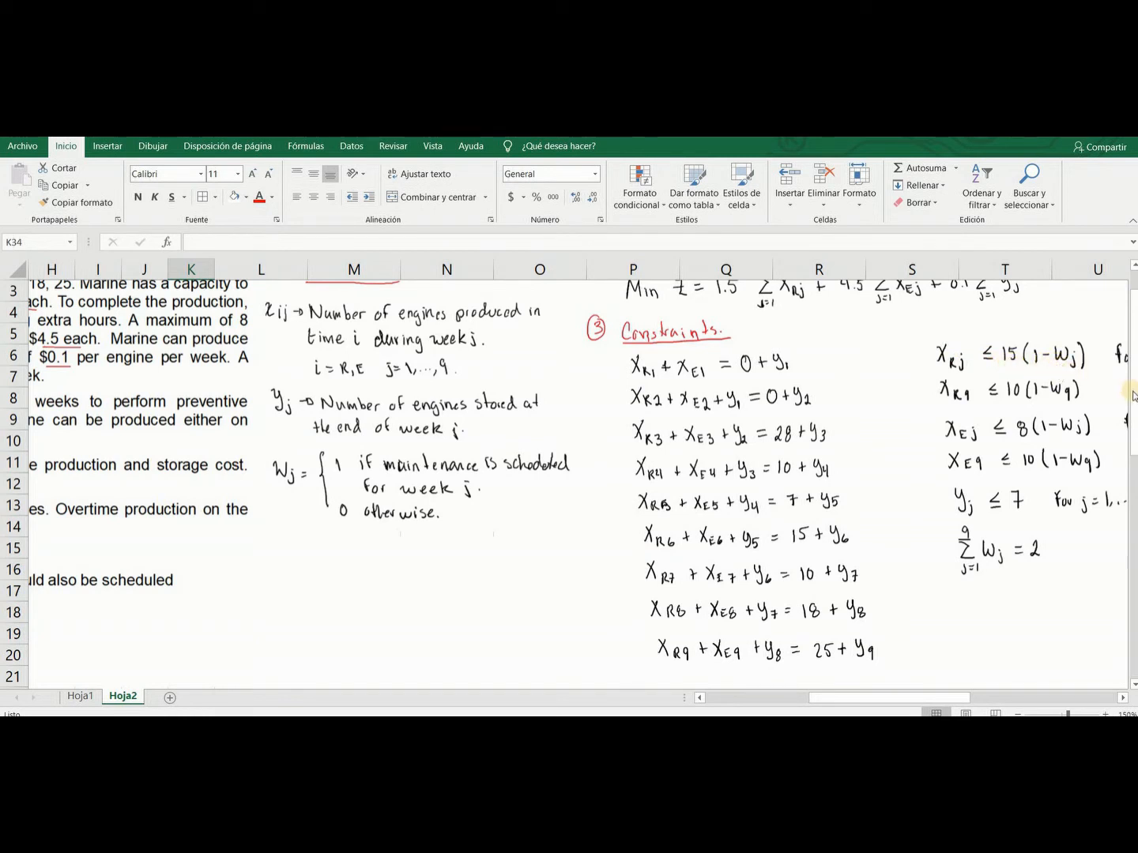
left_click_drag(1133, 395, 413, 598)
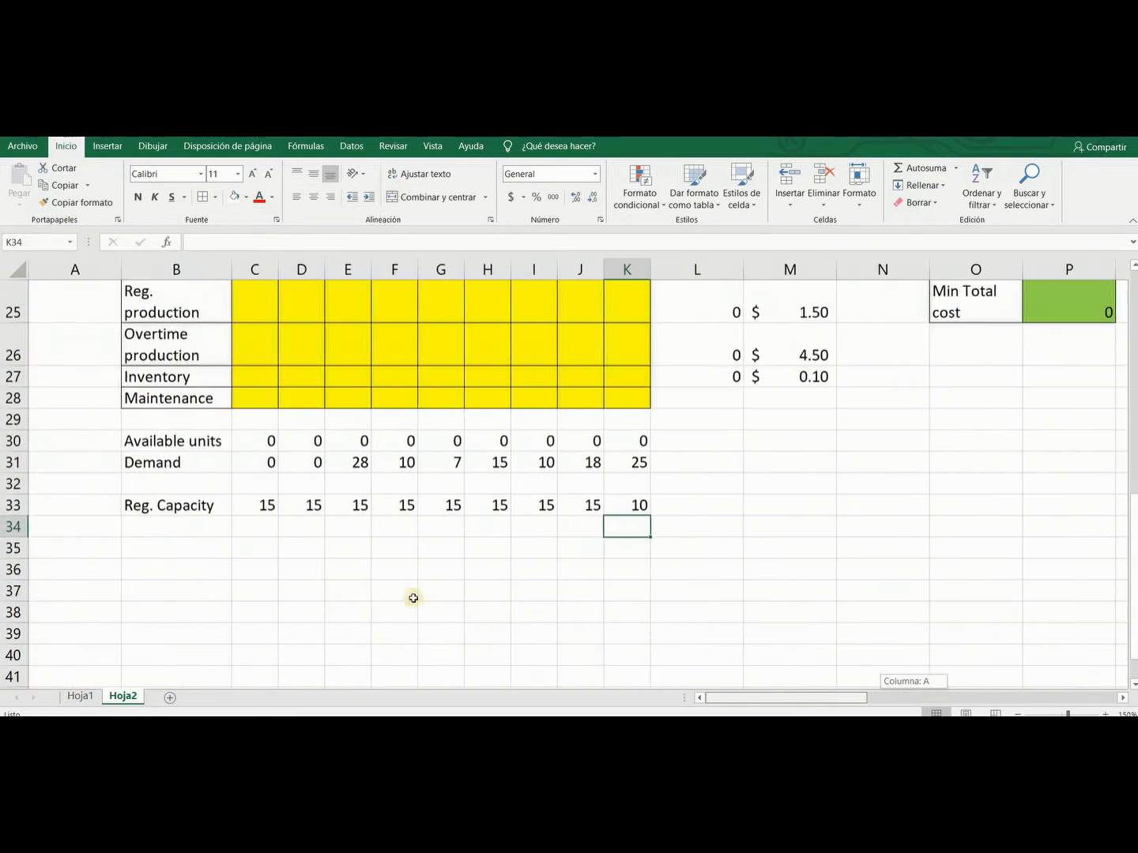
left_click(173, 530)
type("Produc")
key("BackSpace")
key("BackSpace")
key("BackSpace")
key("BackSpace")
key("BackSpace")
key("BackSpace")
type("R")
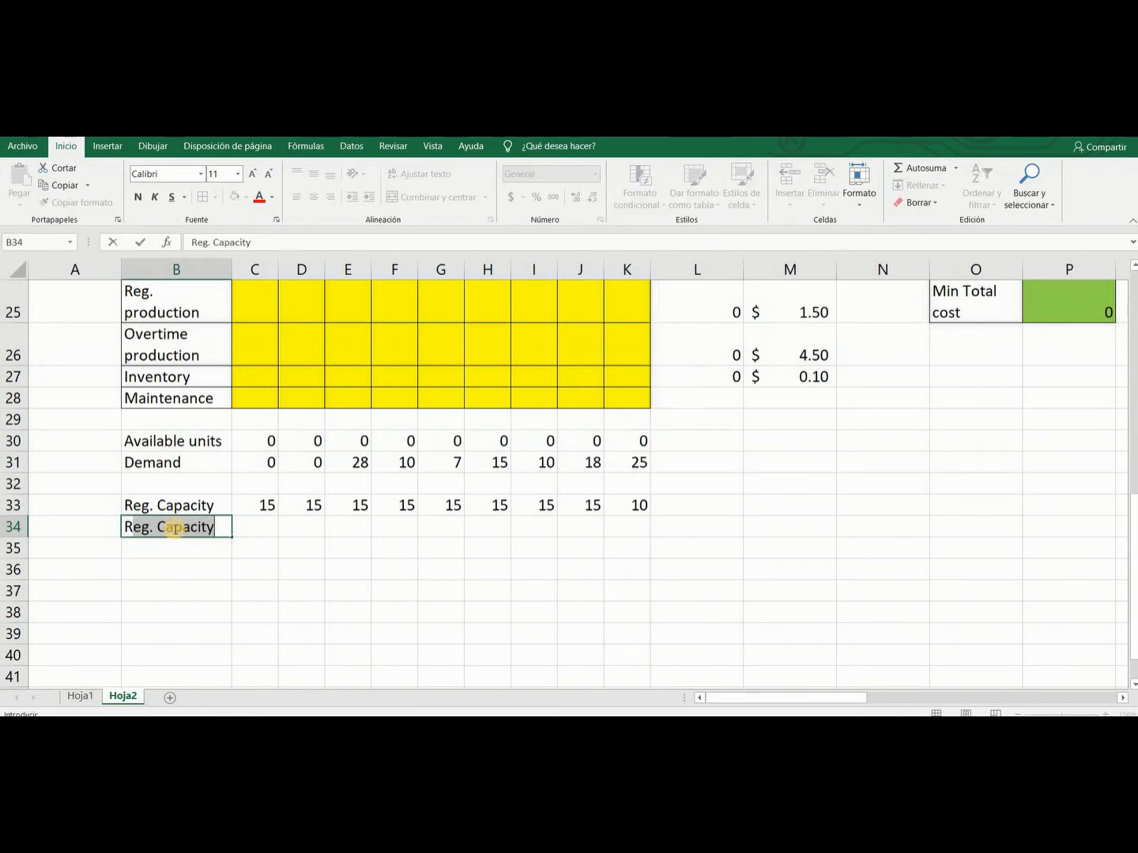
type("eg. Production")
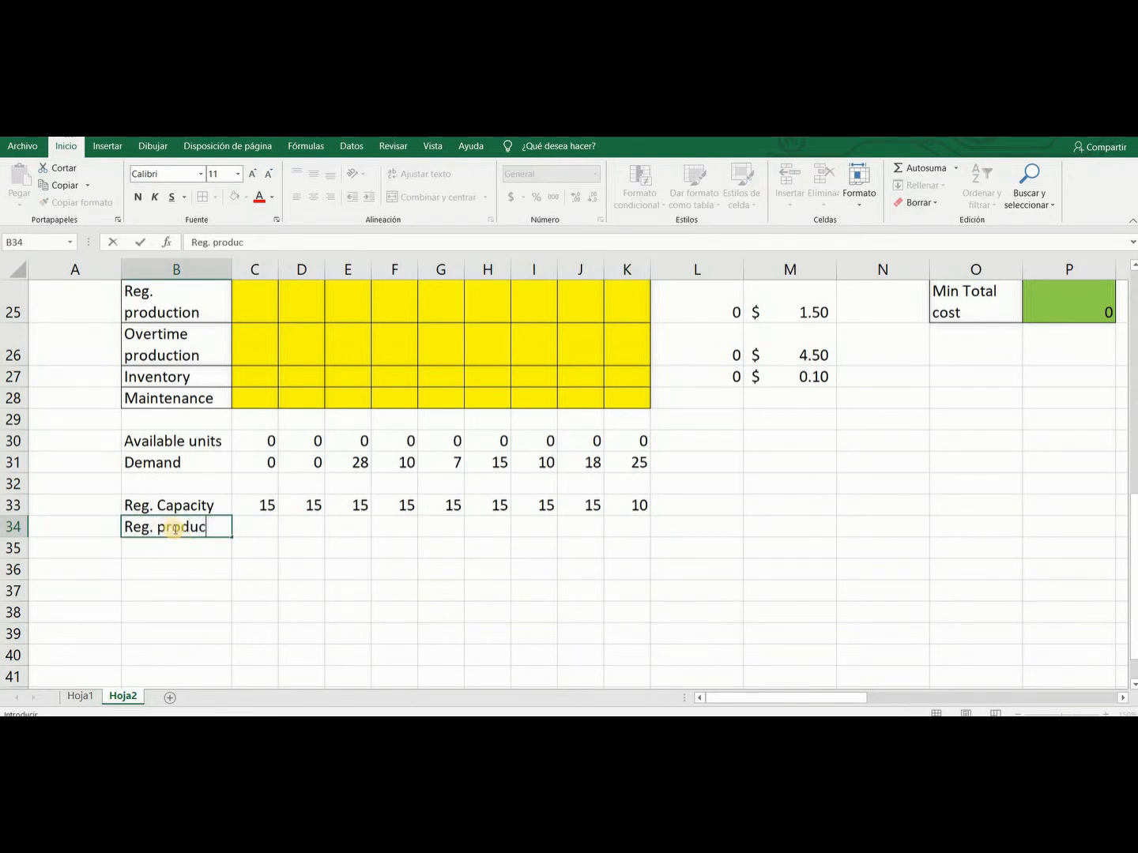
key("Tab")
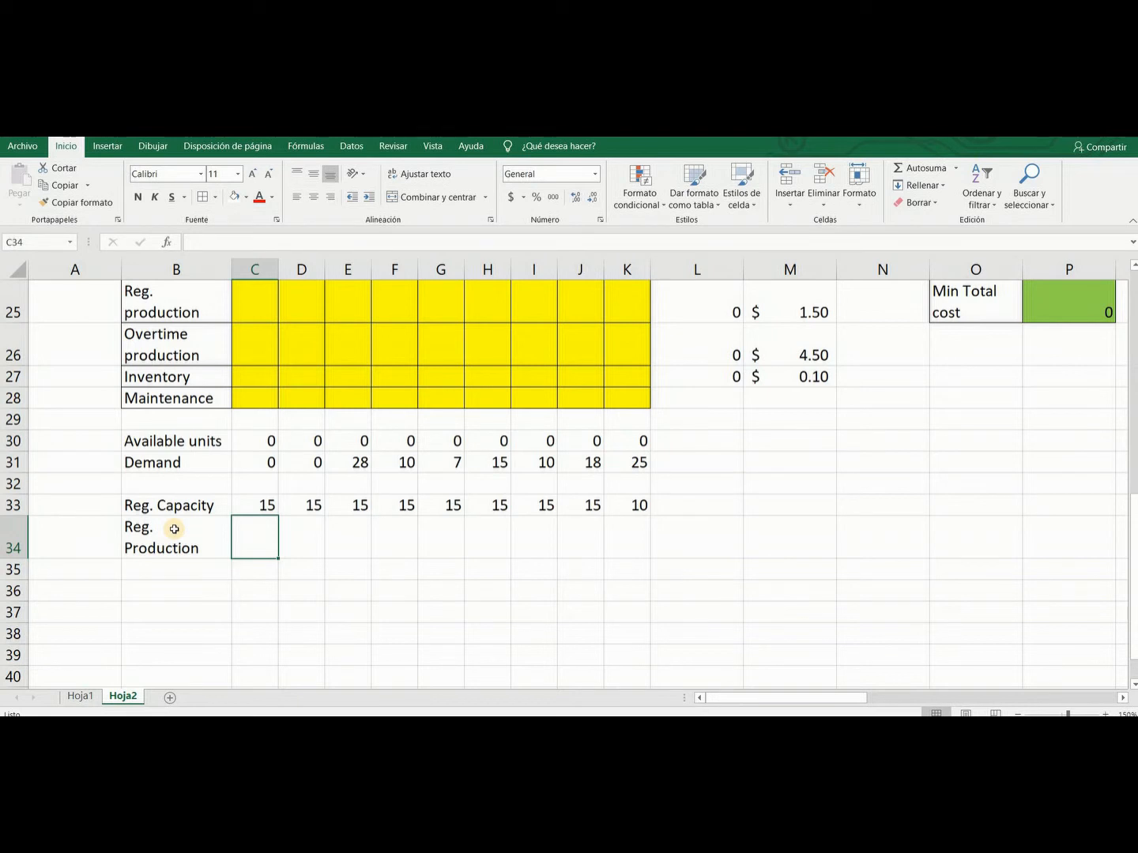
- Enter the regular production constraint formula =C25-C33*(1-C28) in C34 and fill it across to week 9 in K34
type("=")
scroll(237, 355, "up", 1)
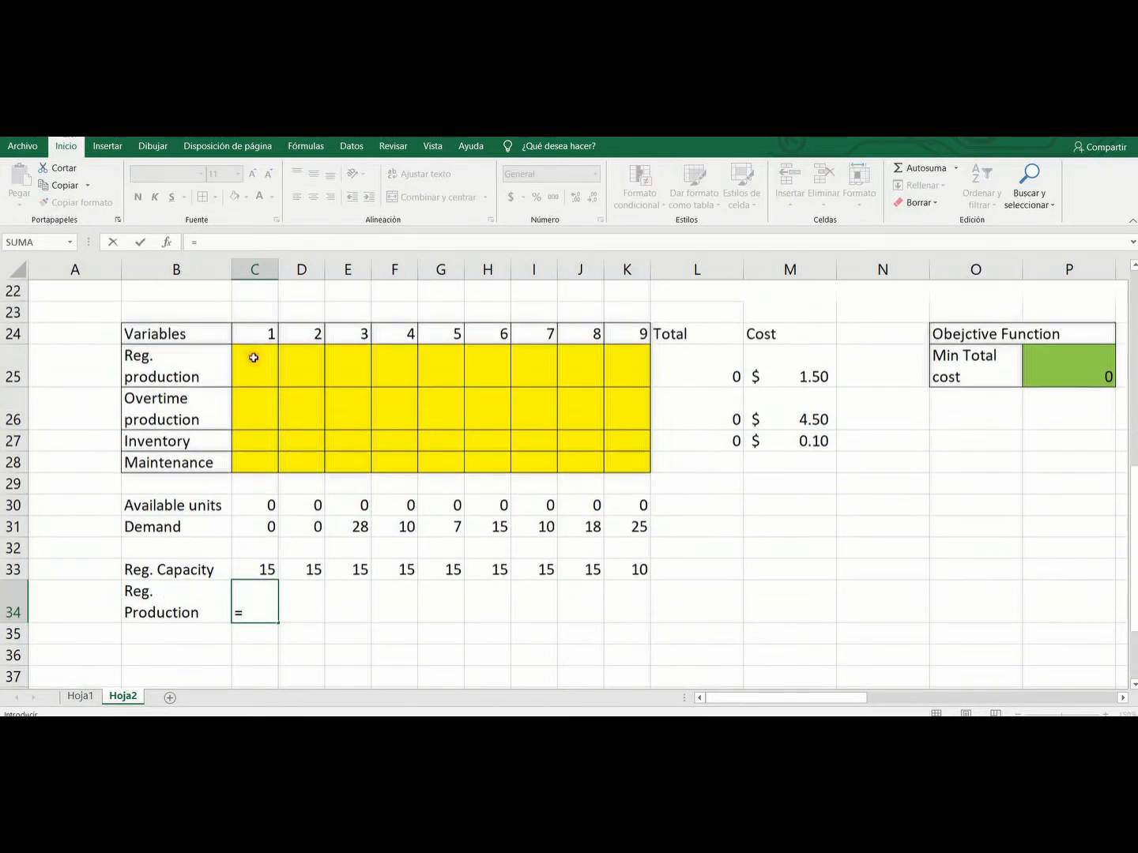
left_click(254, 357)
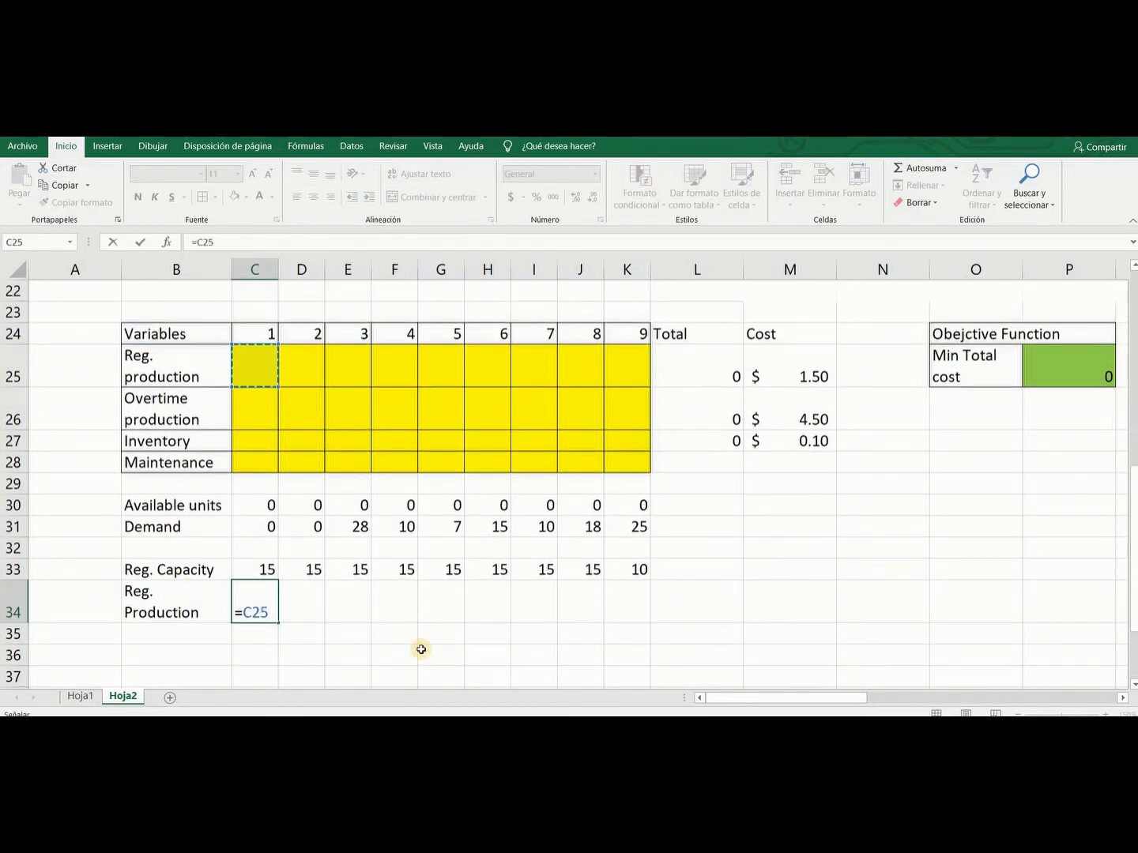
type("-")
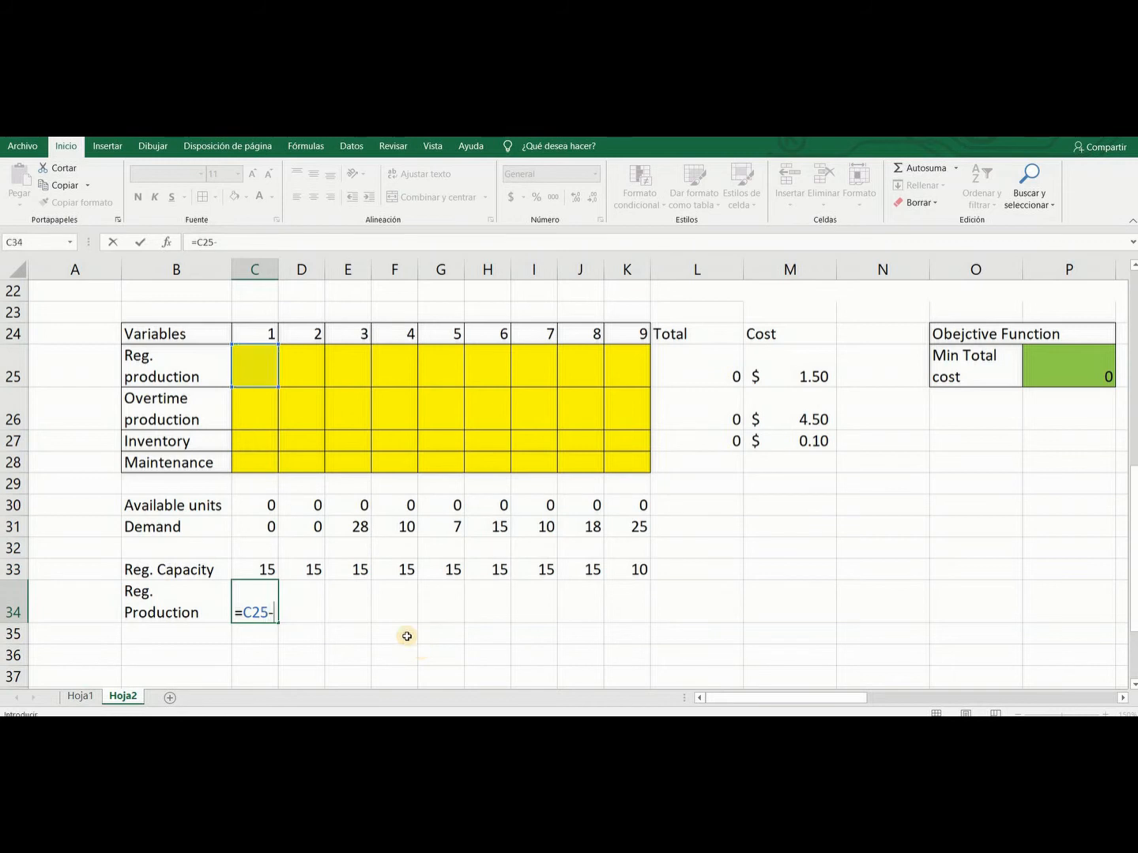
left_click(263, 570)
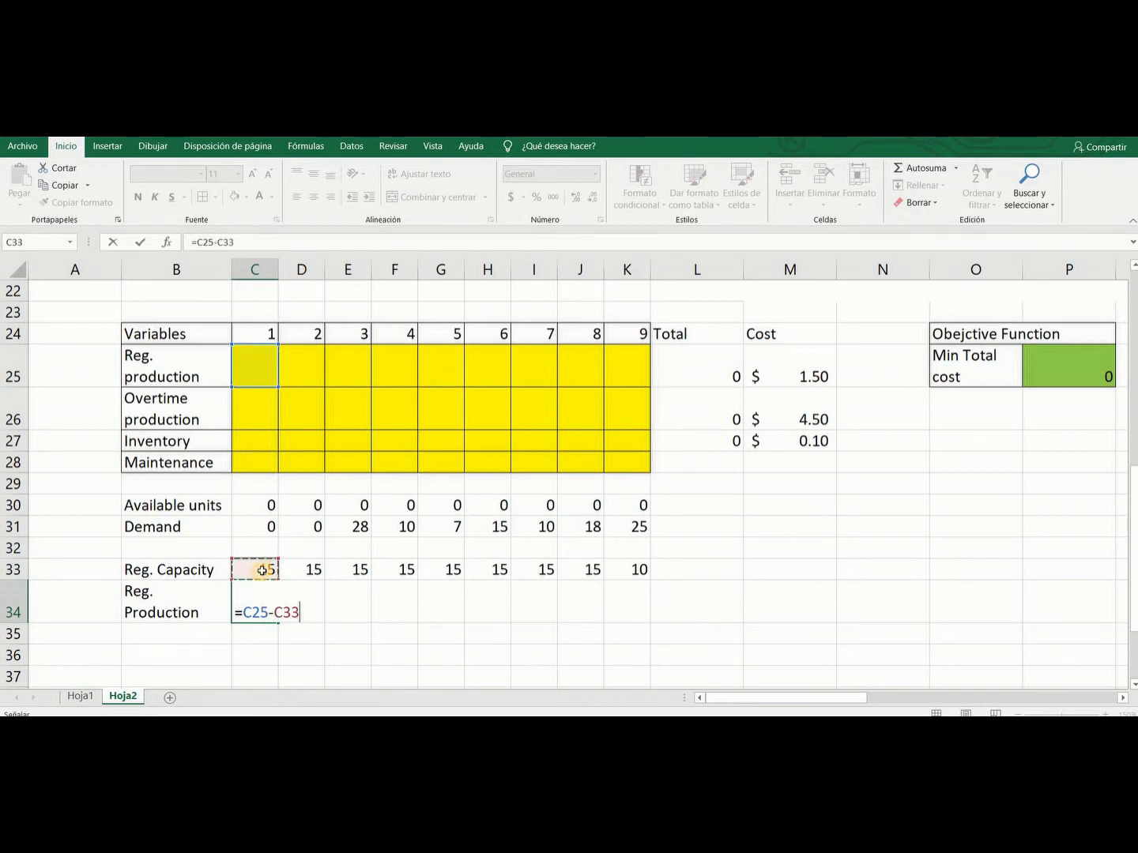
type("*(1-")
left_click(254, 469)
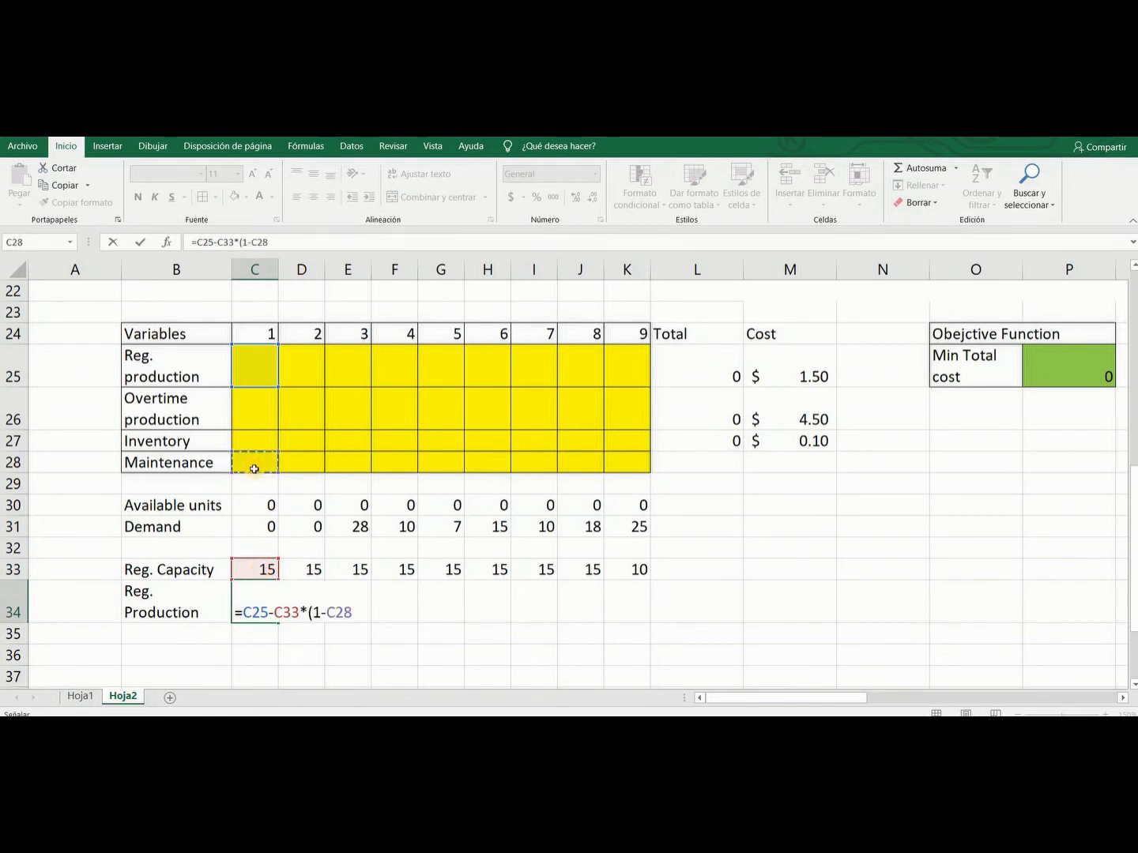
type(")")
key("Return")
left_click(265, 613)
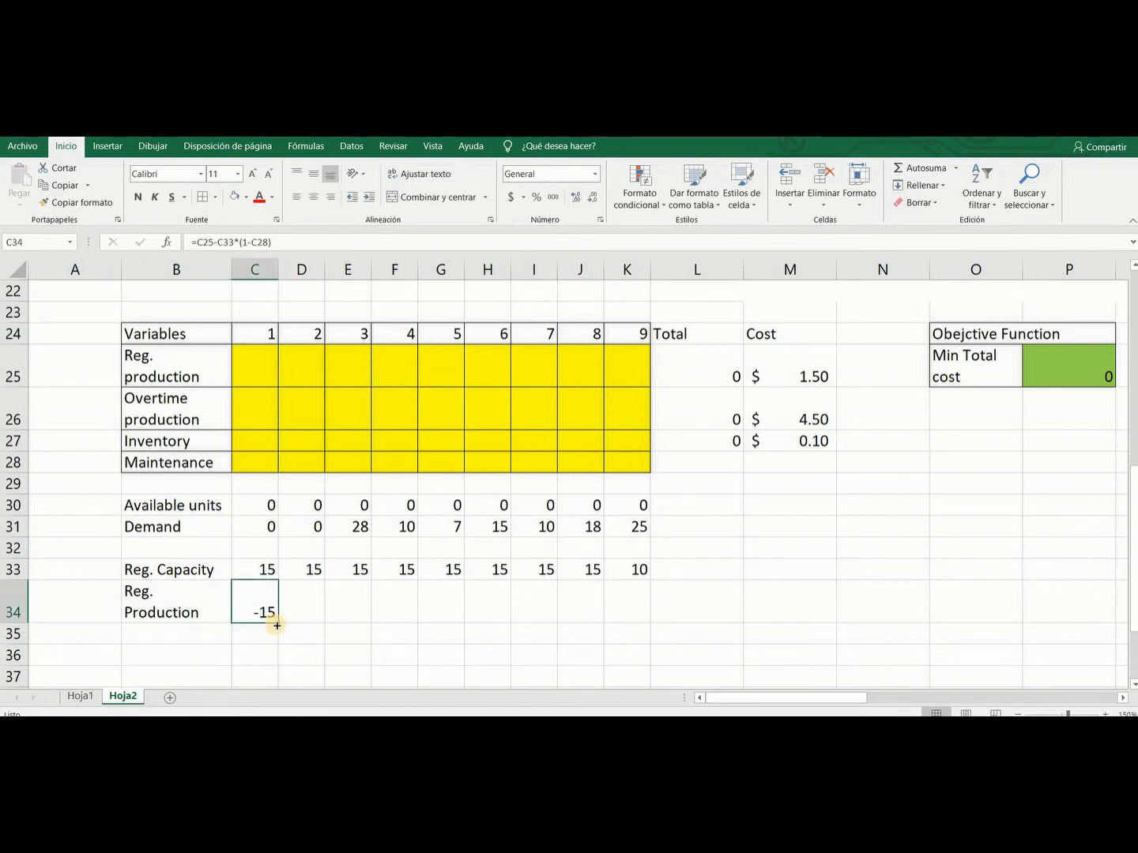
left_click_drag(280, 624, 632, 619)
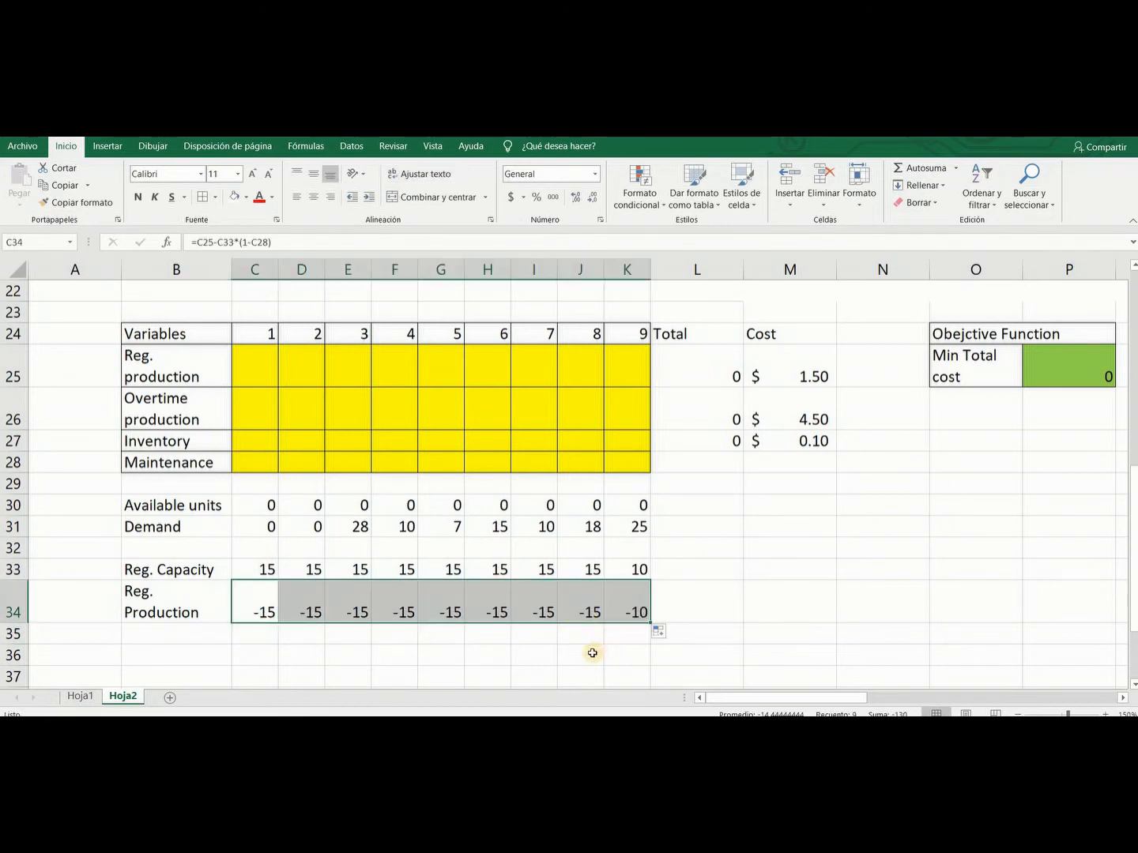
- Enter the constraint sign <= in C35 and the limit 0 in C36 below week 1's regular production formula
scroll(616, 567, "down", 1)
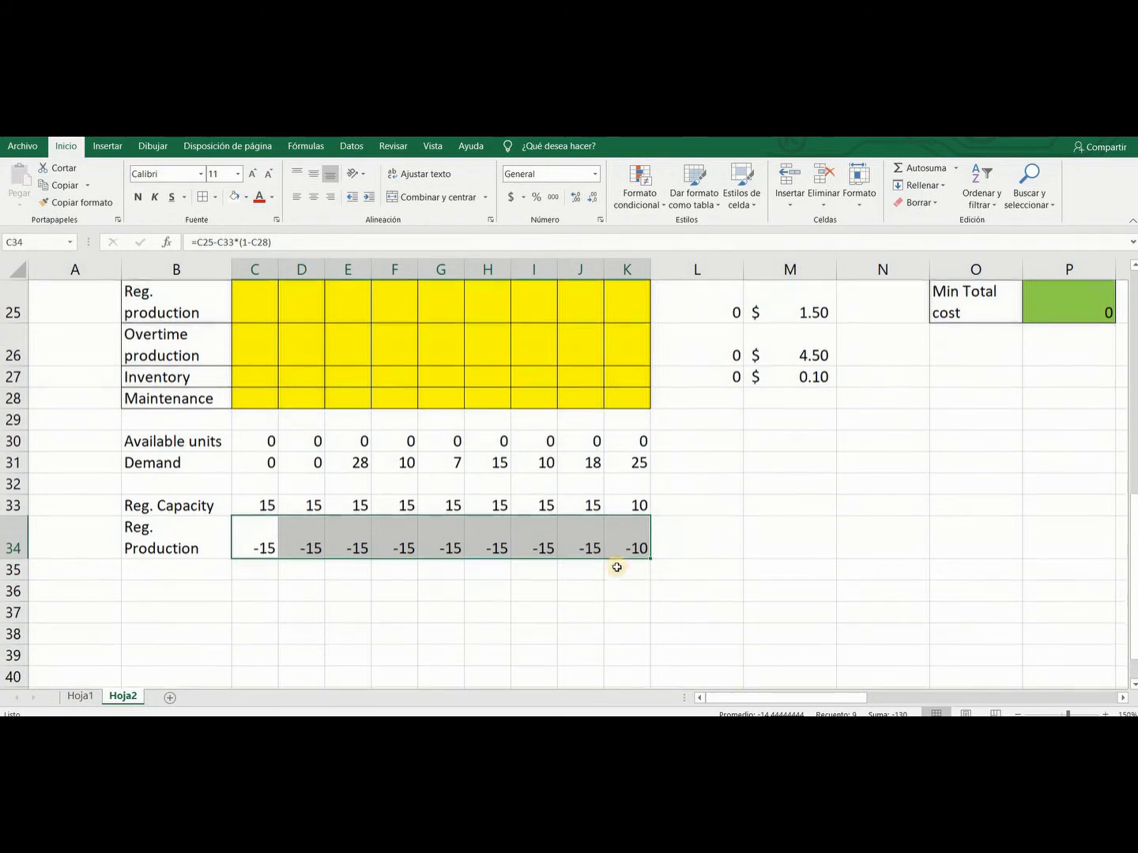
left_click(261, 571)
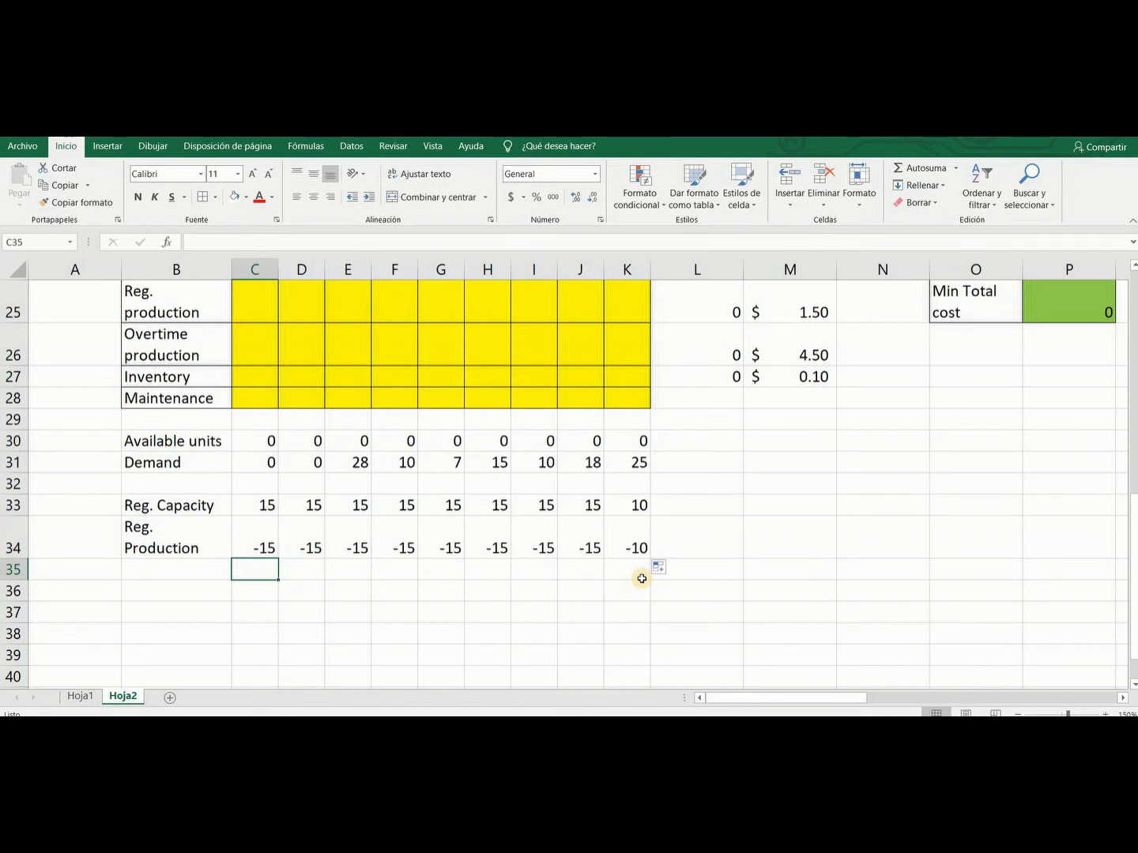
type("<=")
key("Return")
type("0")
key("Return")
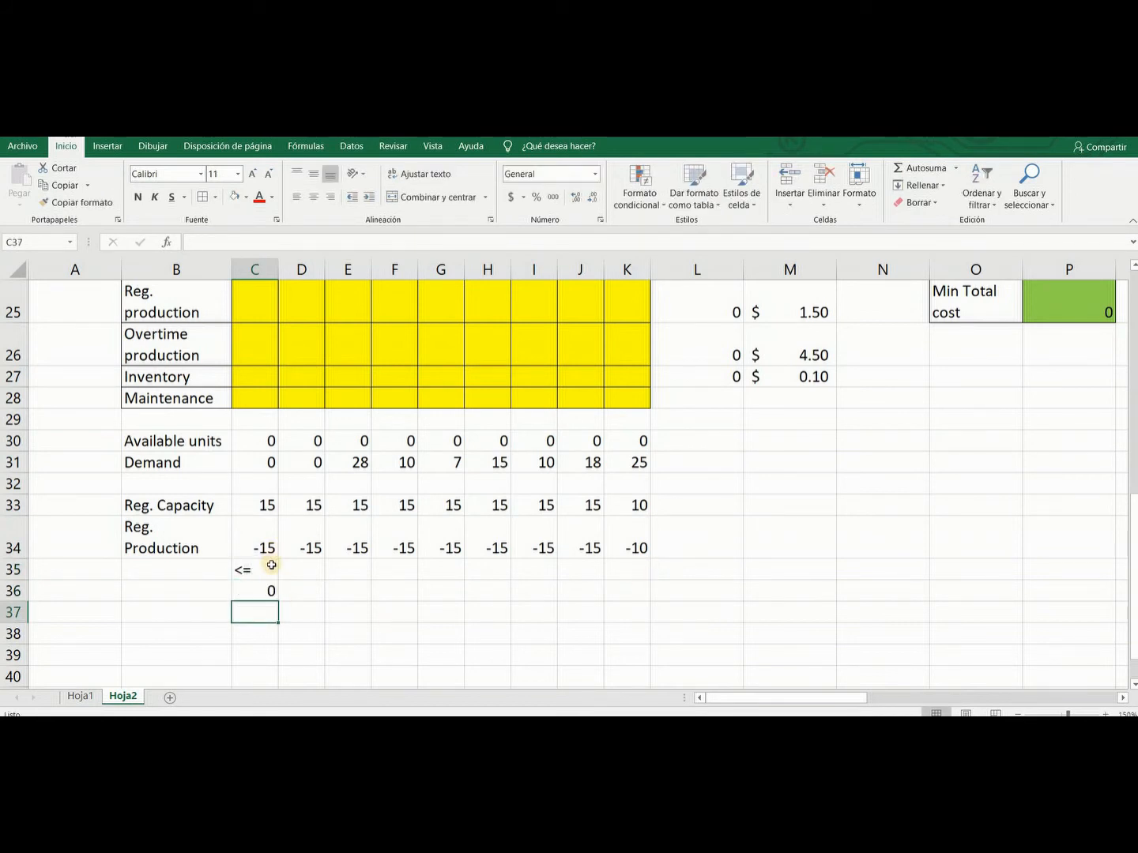
- Fill the constraint sign and limit in C35:C36 across to week 9 in column K, and center the filled cells
left_click_drag(269, 575, 268, 591)
left_click_drag(663, 608, 660, 609)
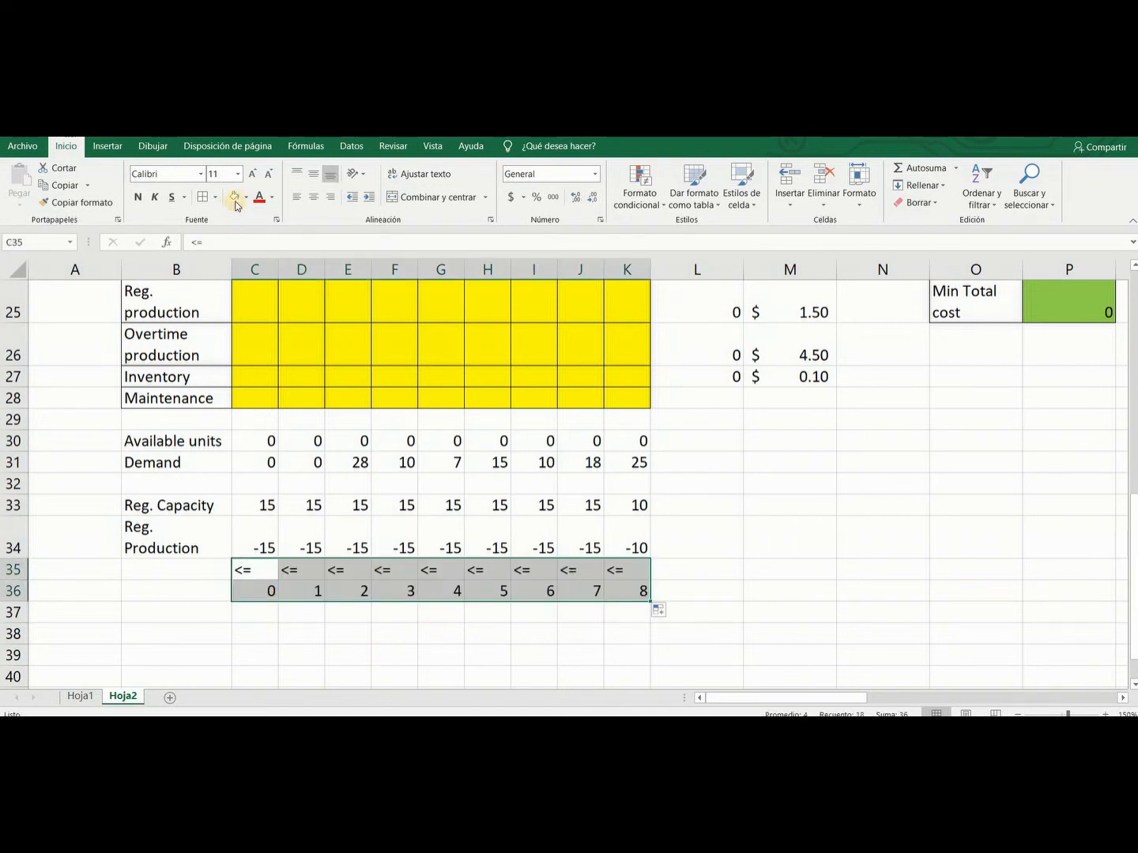
left_click(313, 197)
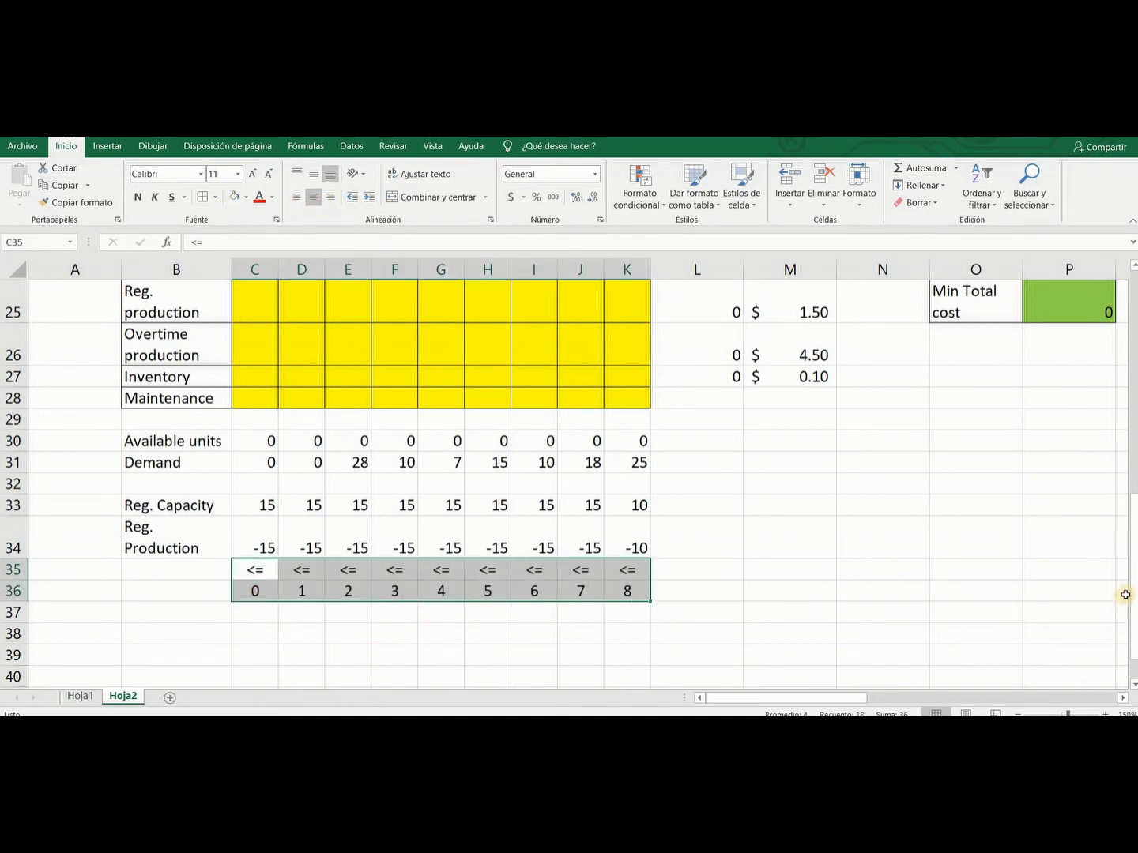
- Check the written overtime capacity constraints, and enter the label "Overtime capacity" in B37 below the regular production limits
left_click_drag(1133, 593, 1133, 444)
left_click_drag(831, 704, 978, 704)
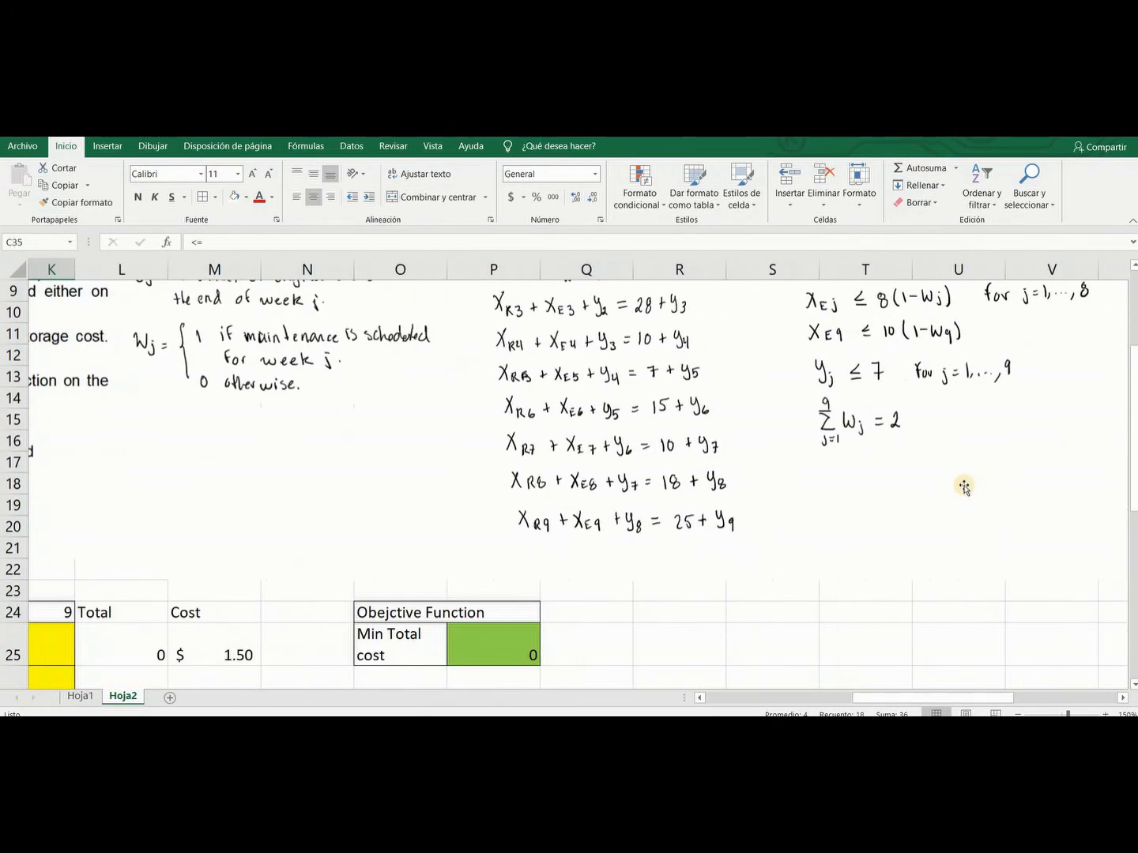
scroll(964, 487, "up", 2)
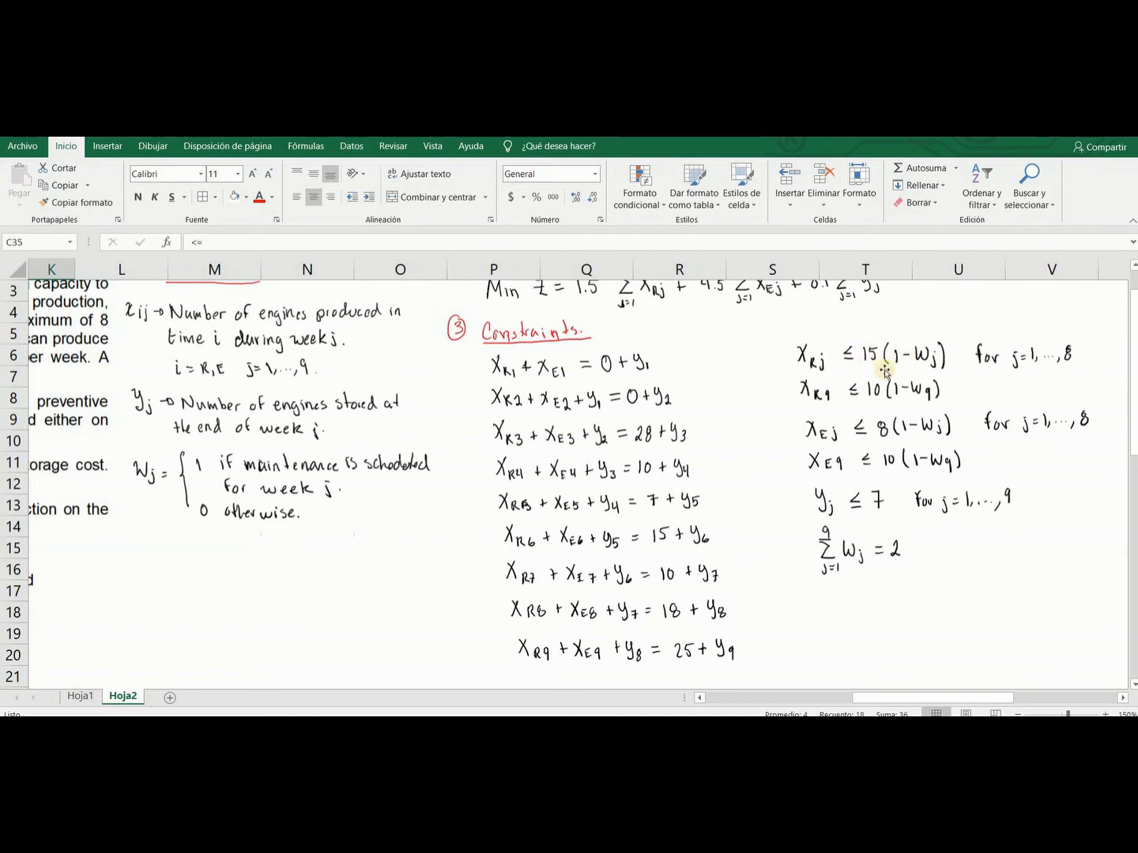
left_click_drag(1133, 446, 990, 709)
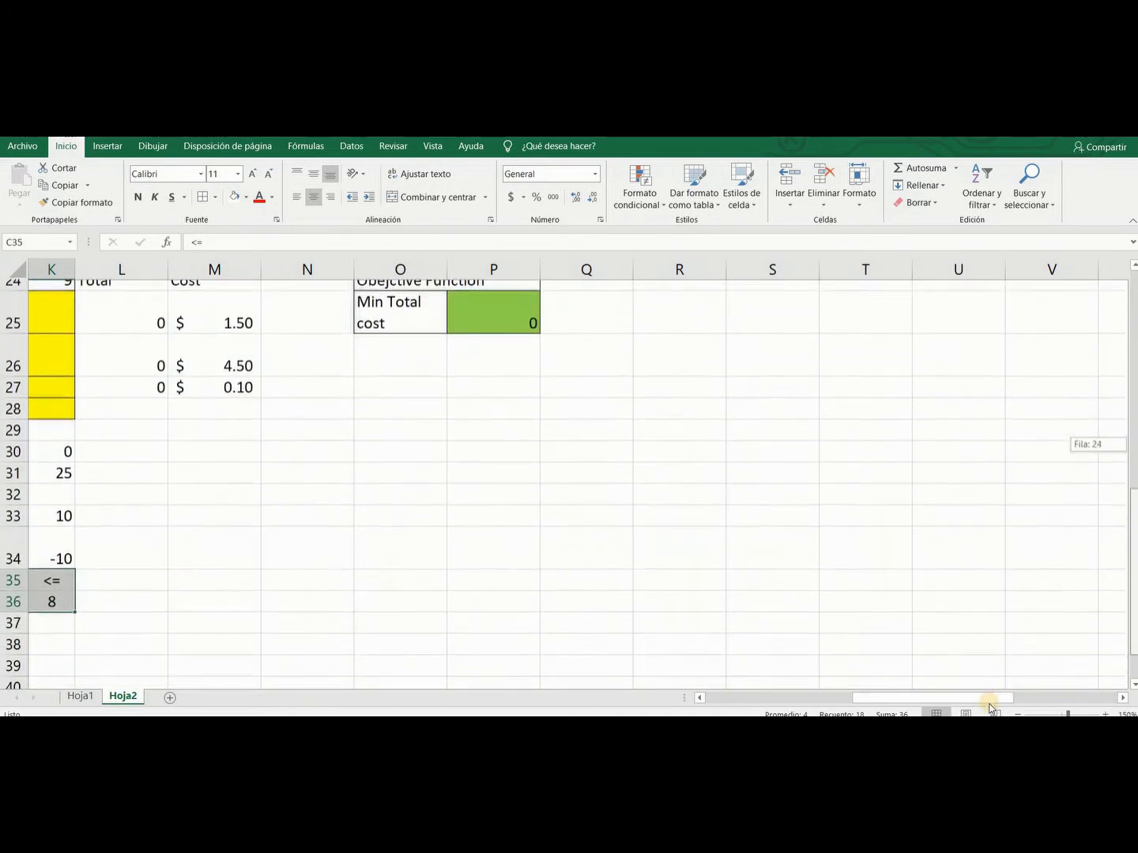
left_click_drag(907, 698, 632, 663)
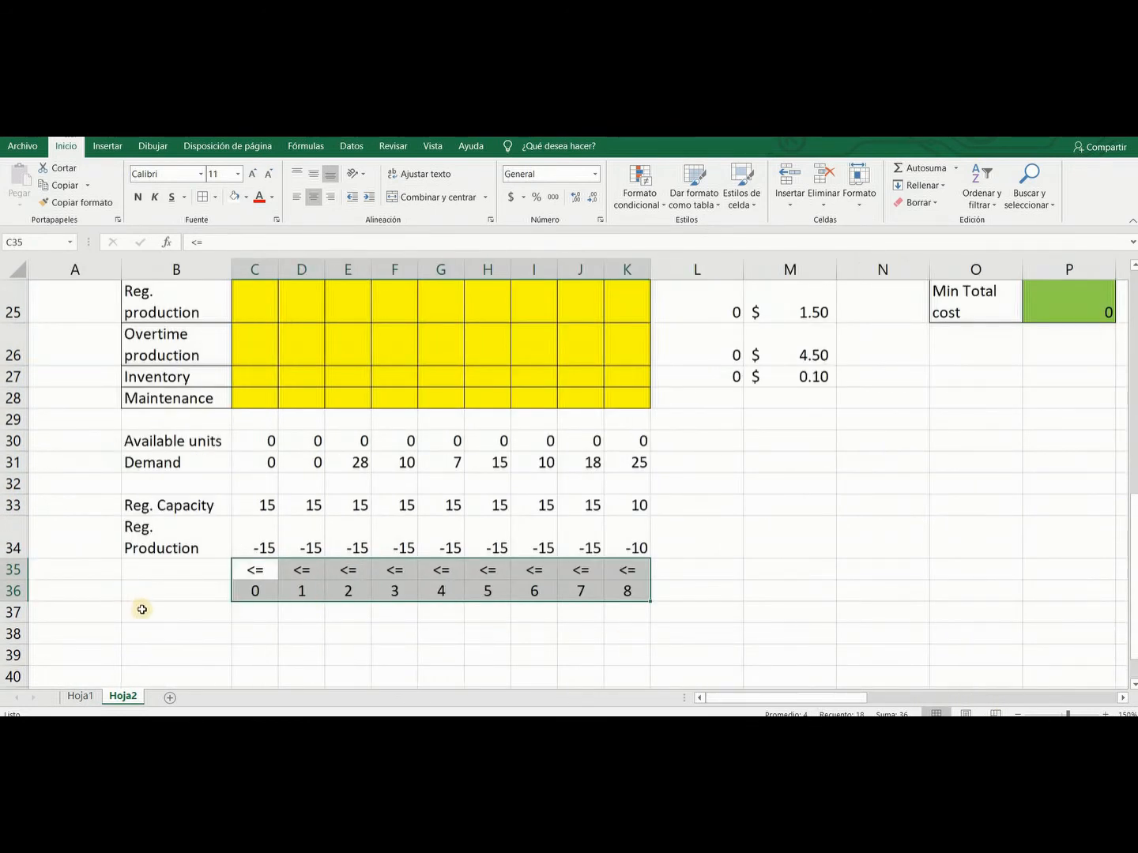
left_click(181, 617)
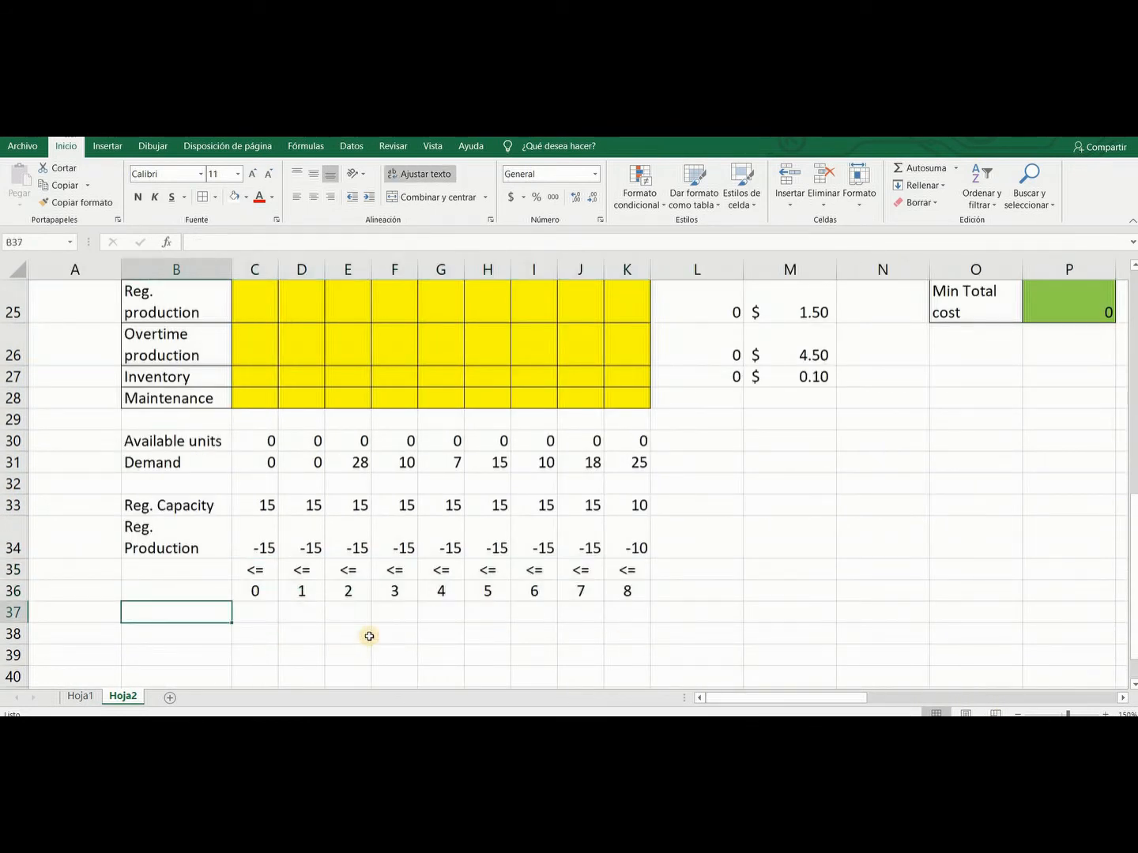
type("Ov")
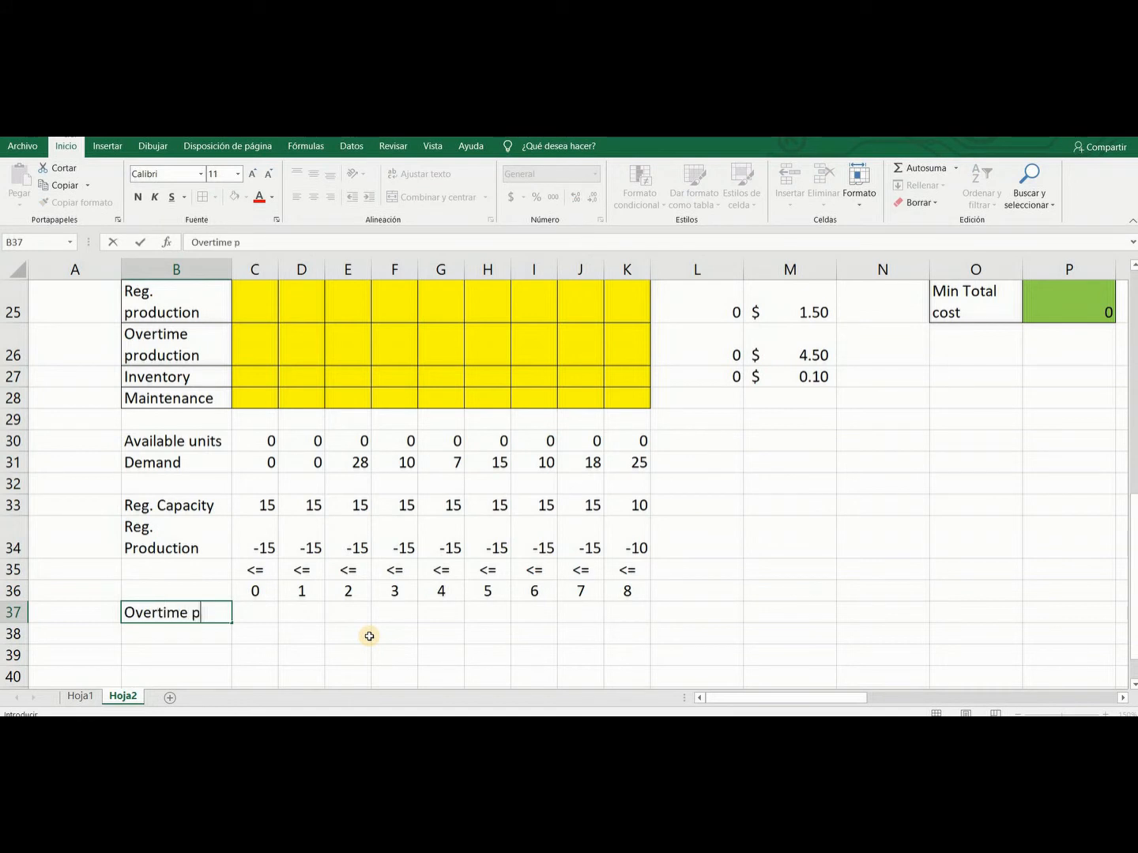
type("ertime capacity")
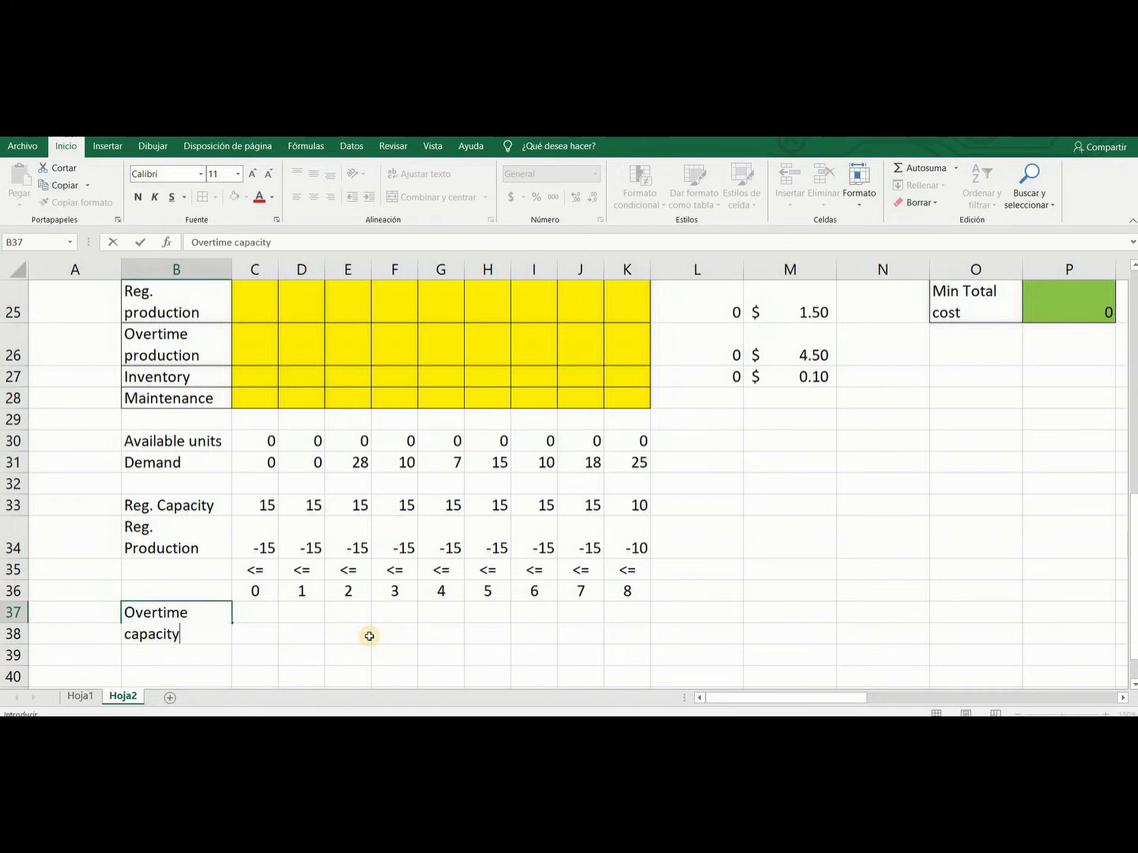
key("Tab")
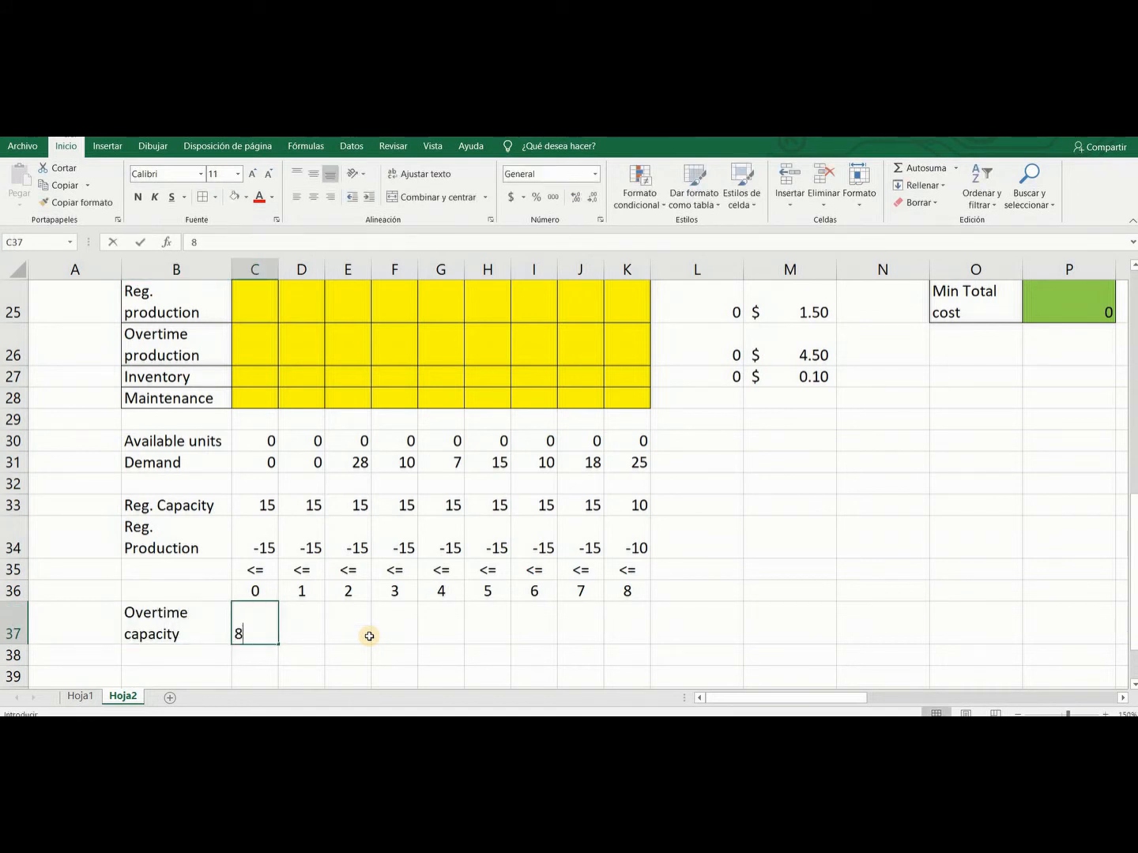
- Enter an overtime capacity of 8 for weeks 1 to 8 in C37:J37, and set week 9's capacity in K37 to 10
left_click(353, 615)
left_click(274, 632)
left_click_drag(280, 647, 632, 637)
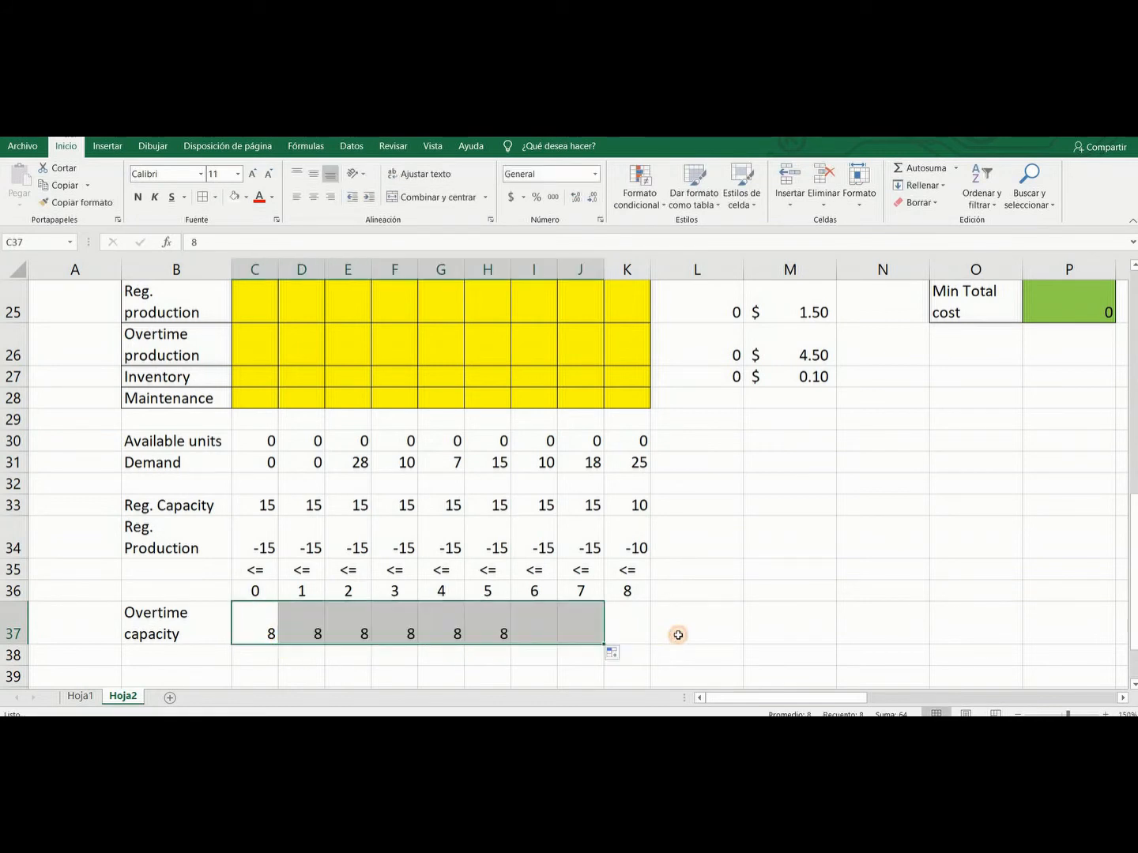
left_click(644, 637)
type("10")
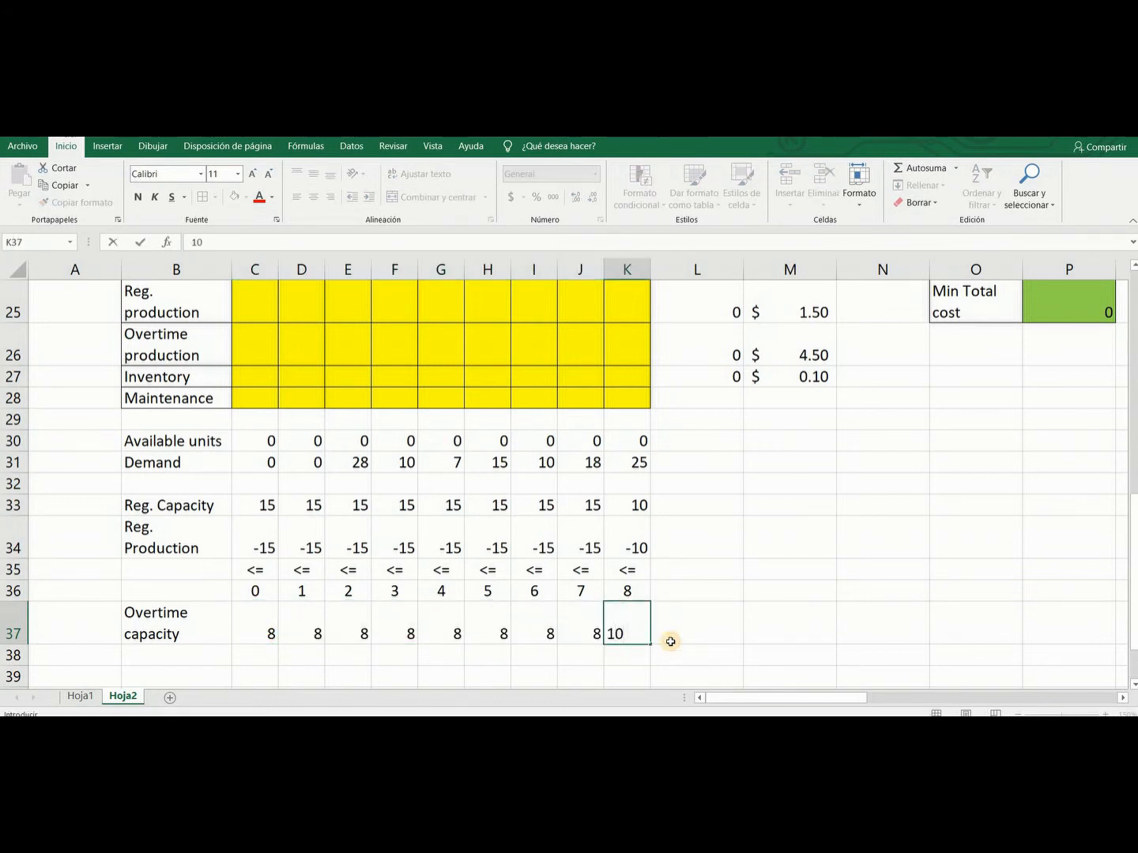
key("Return")
- Enter the label "Overtime production" in B38 below the overtime capacity row
scroll(522, 584, "down", 1)
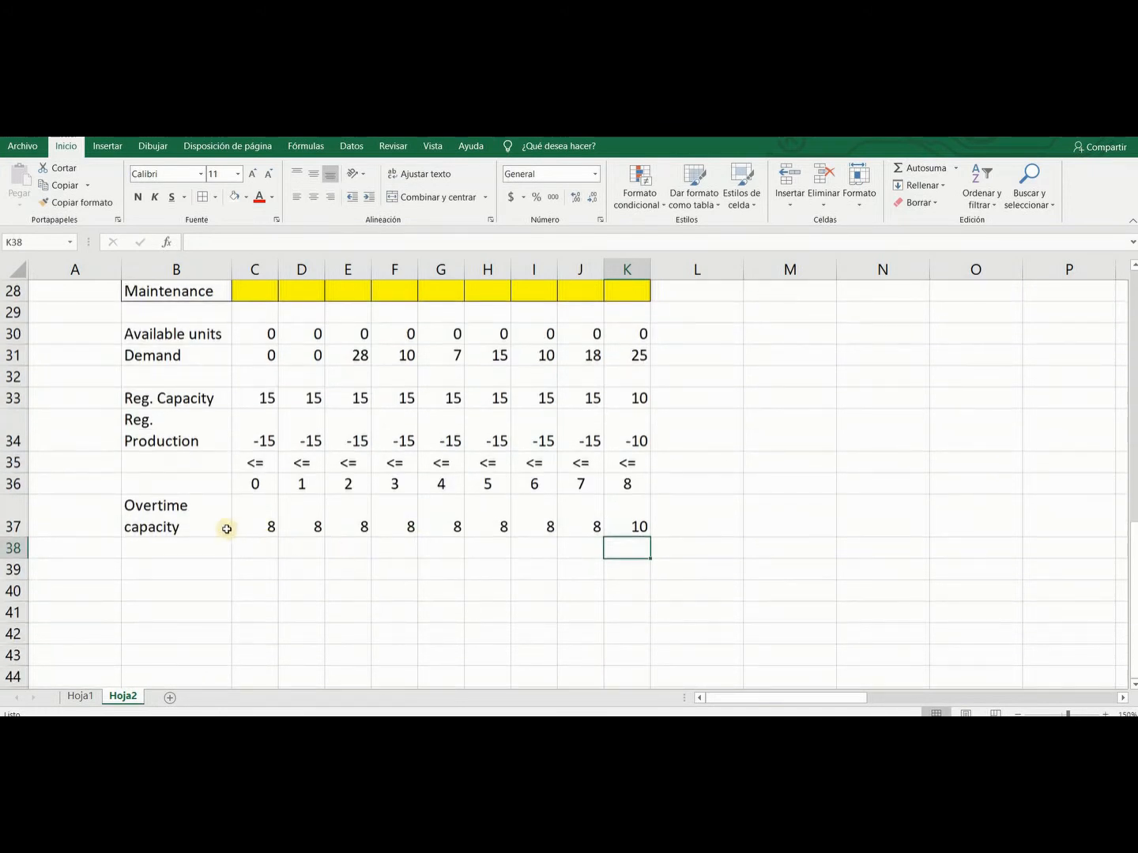
left_click(188, 550)
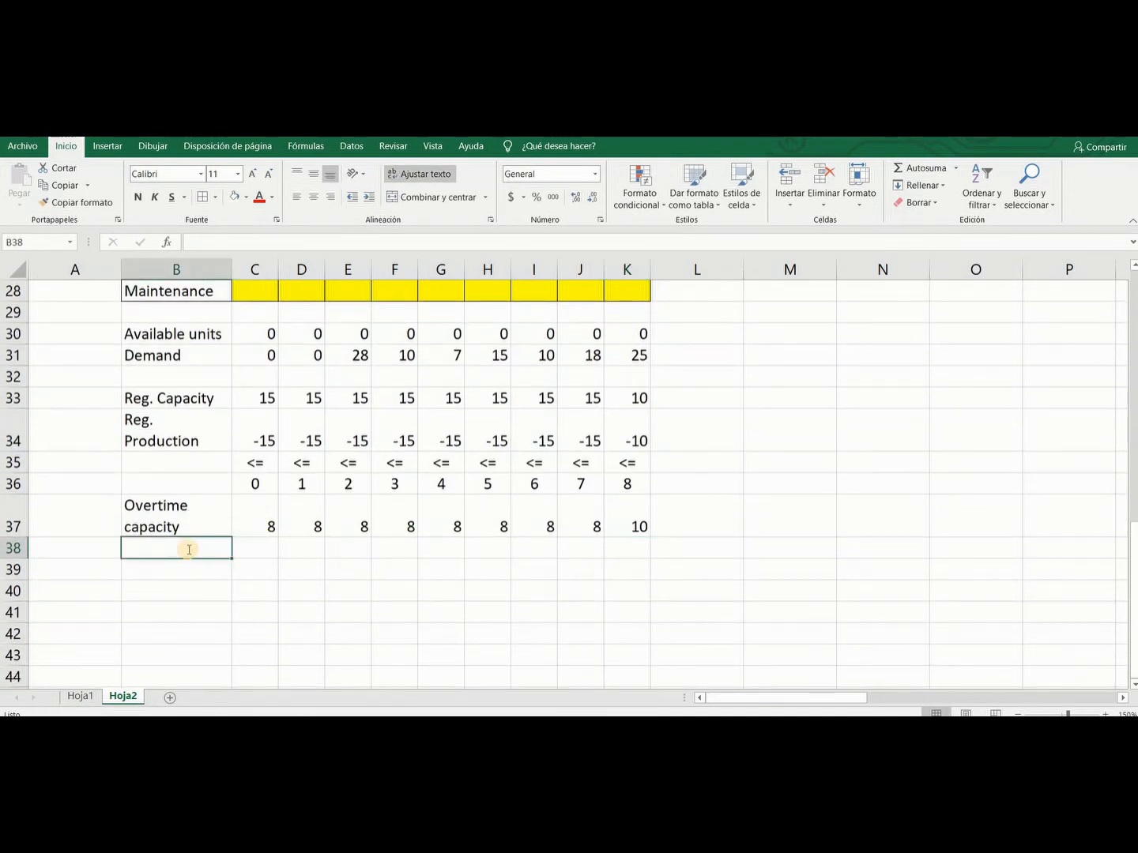
type("Overtivm")
type("me p")
type("roduc")
type("tion")
key("Tab")
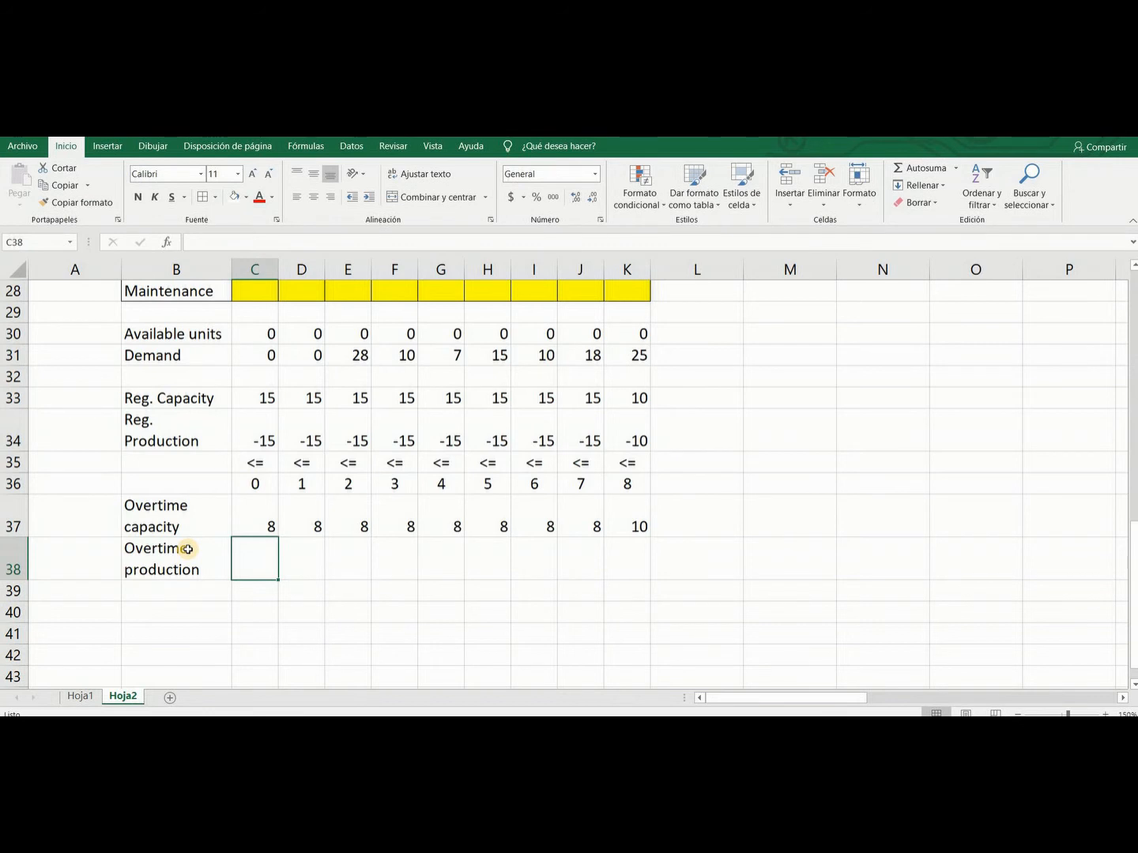
- Enter the overtime production constraint formula =C26-C37*(1-C28) for week 1 in C38
type("=")
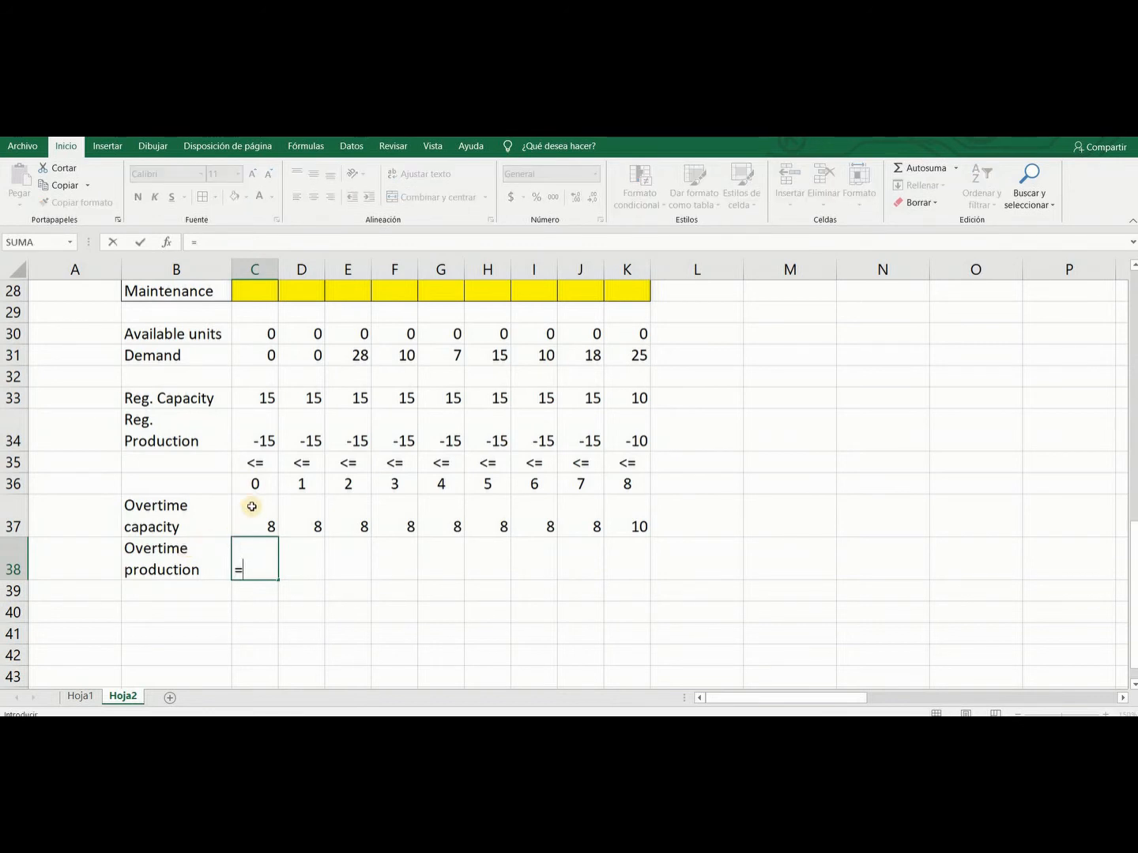
scroll(229, 416, "up", 2)
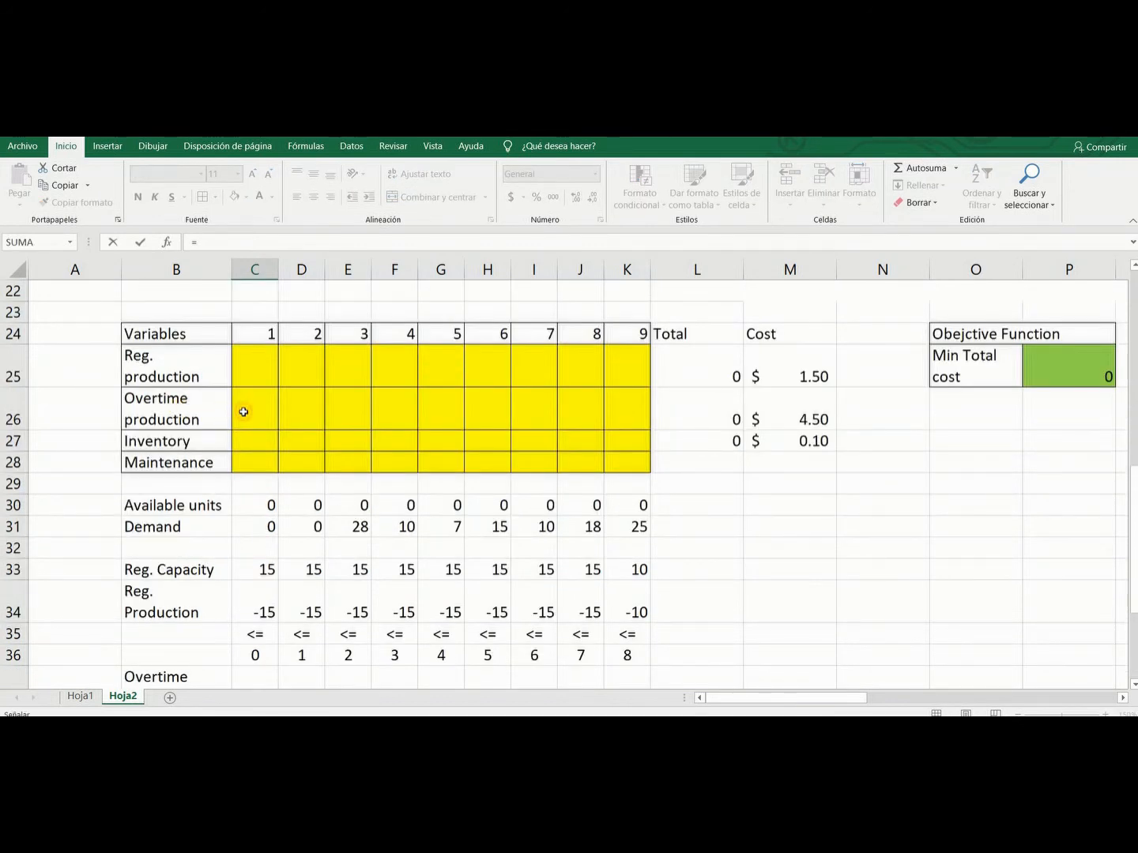
left_click(244, 411)
type("-")
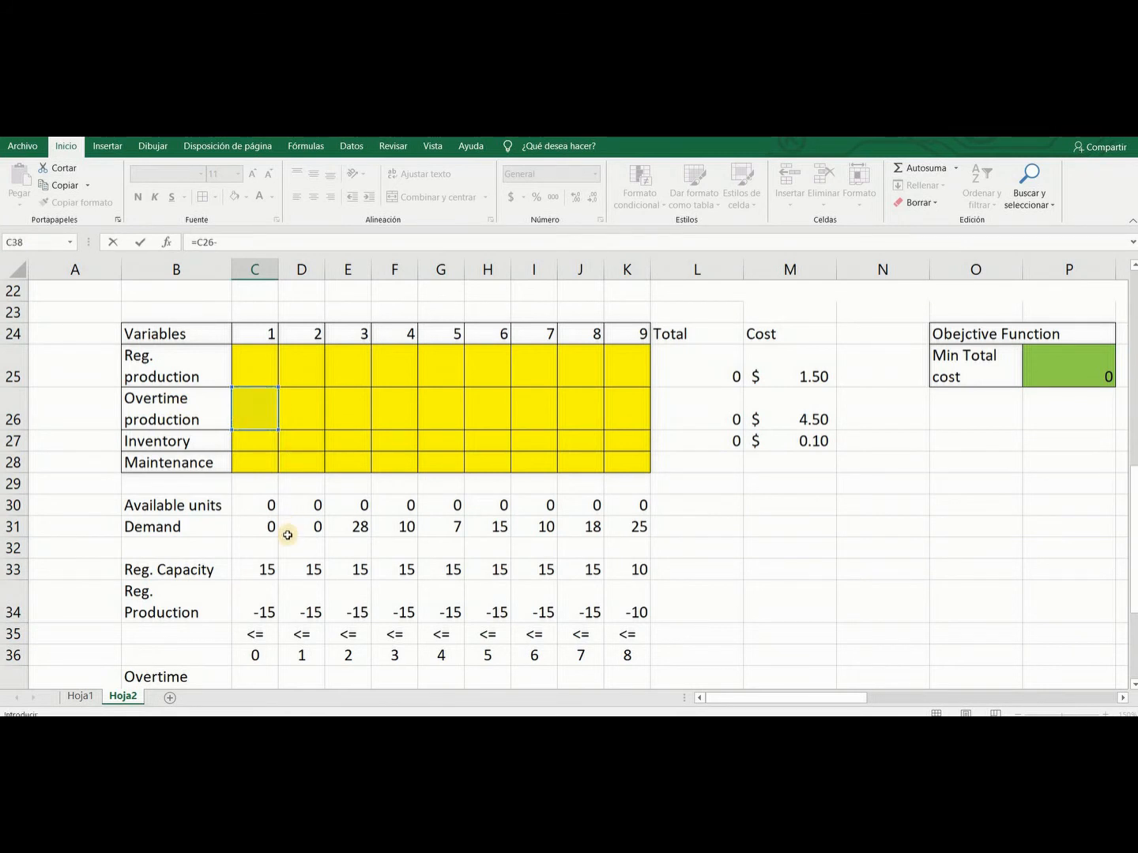
scroll(287, 535, "down", 3)
scroll(286, 527, "up", 1)
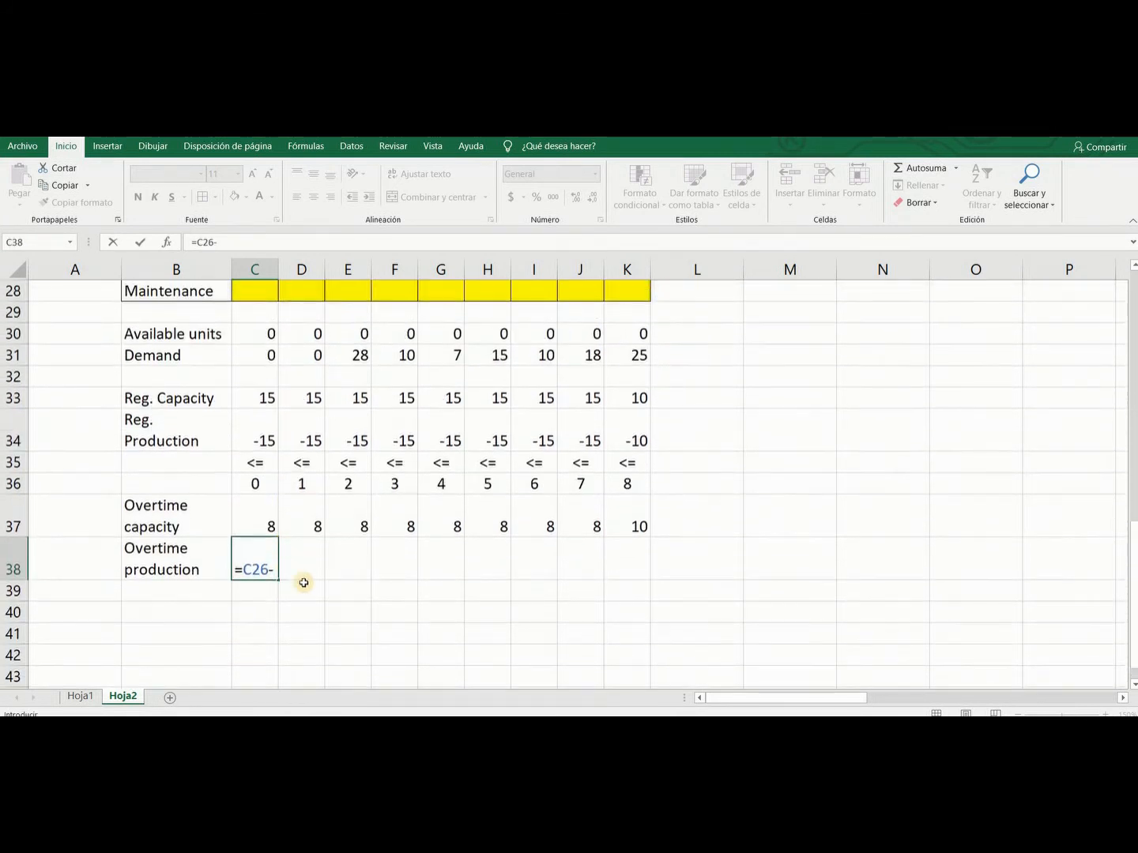
left_click(264, 523)
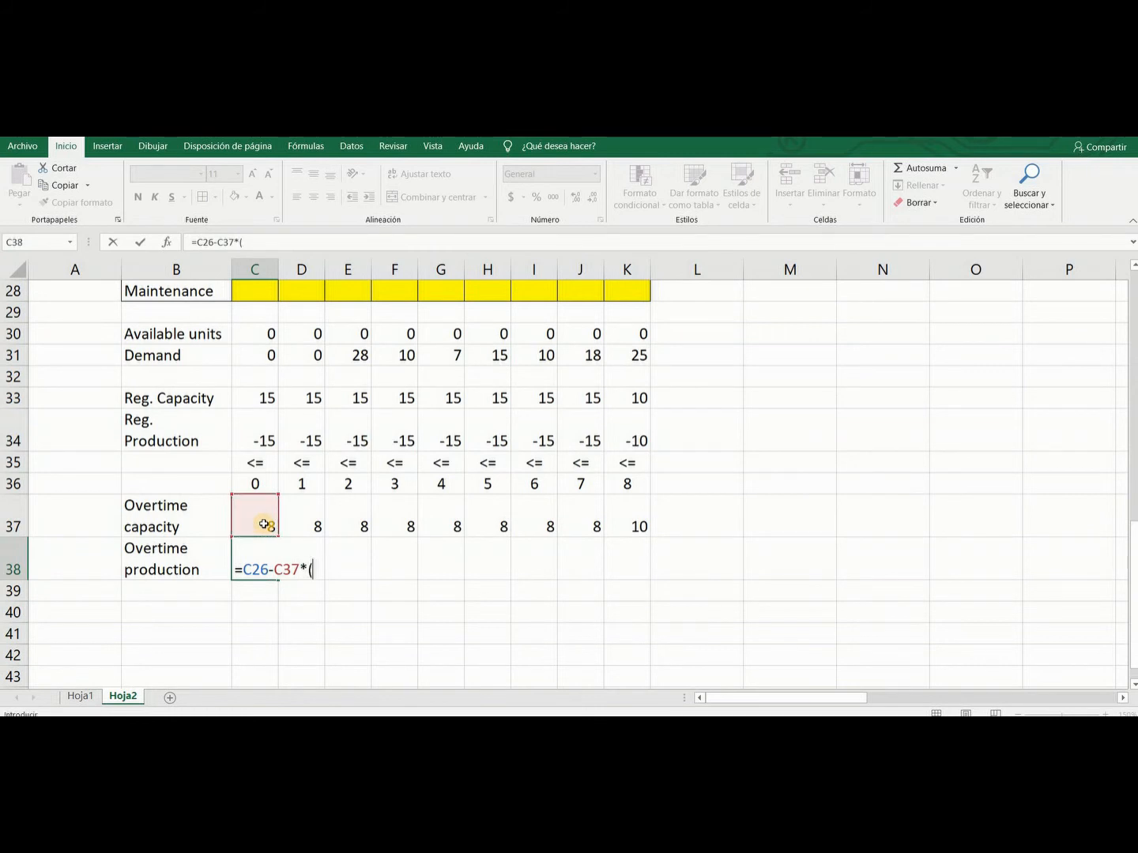
type("*(1-")
left_click(258, 296)
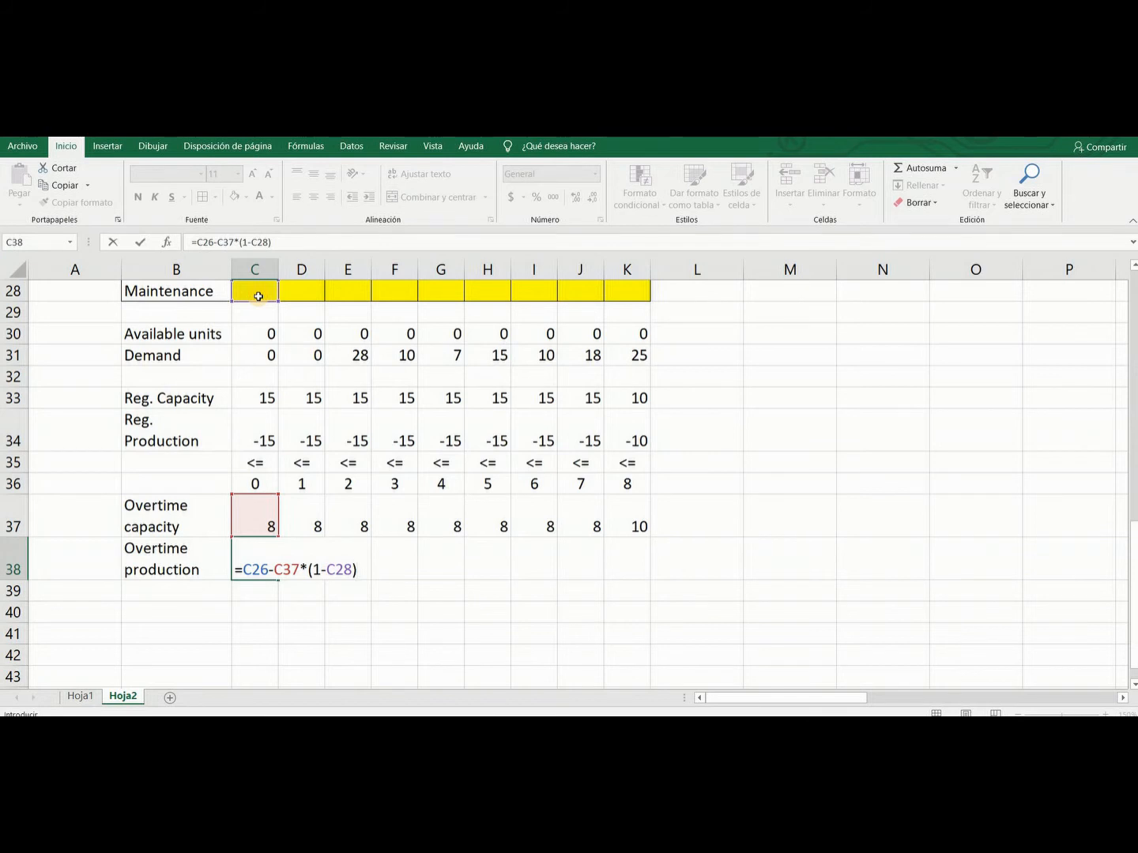
key("Return")
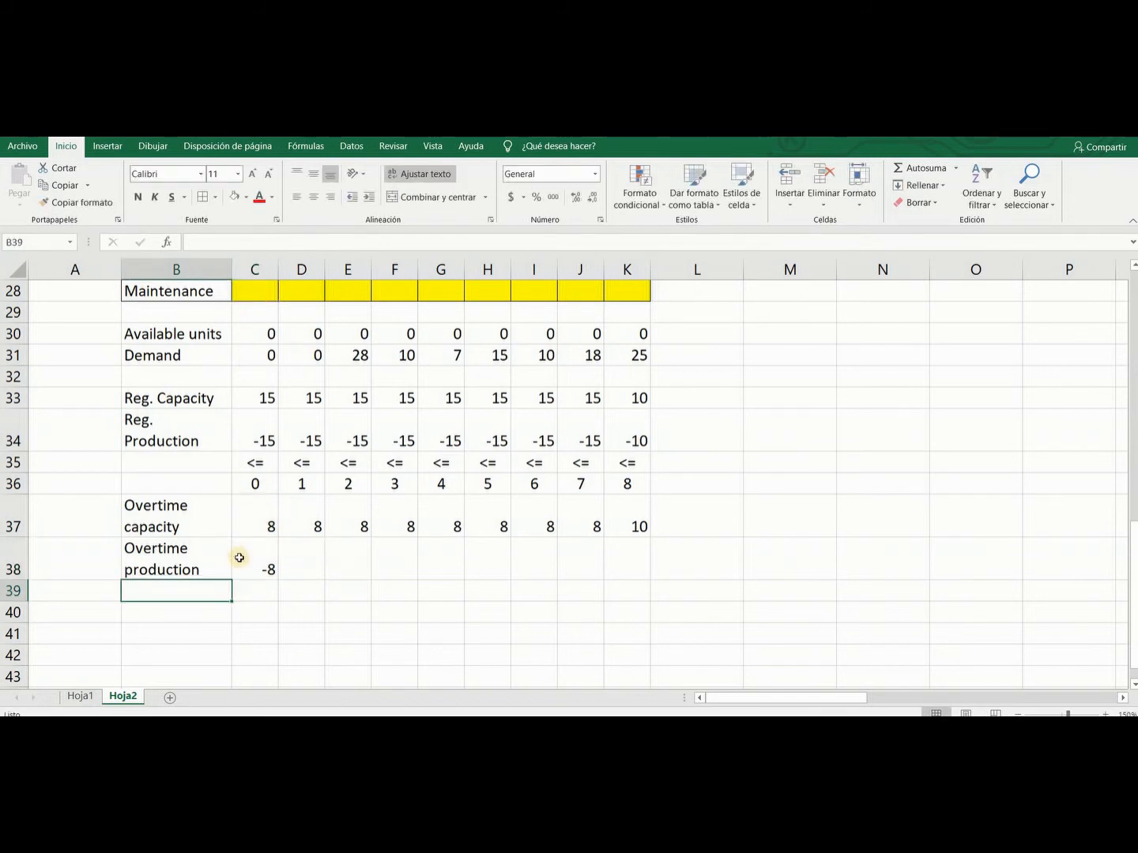
- Fill week 1's overtime production formula from C38 across to week 9 in K38
left_click(268, 570)
left_click_drag(278, 581, 640, 582)
key("Down")
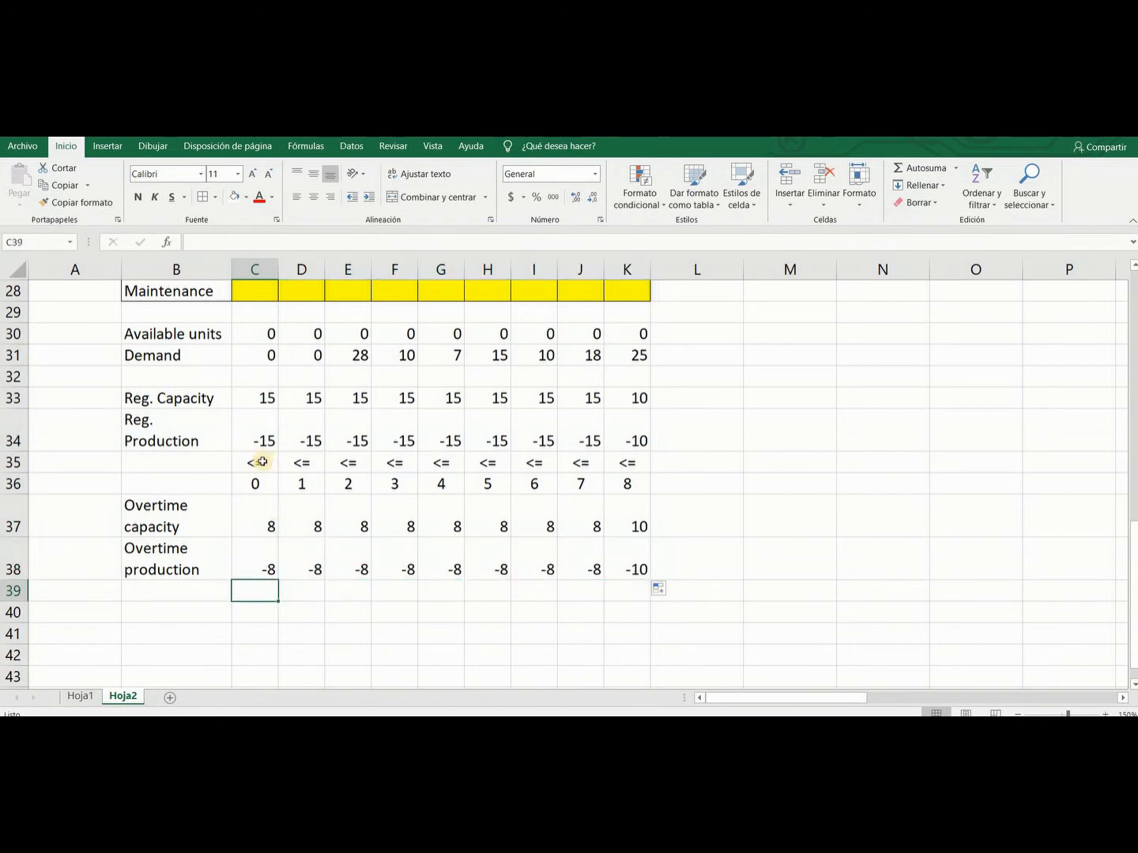
- Replace the regular production limits for weeks 2 to 9 in D36:K36 with 0
left_click(268, 484)
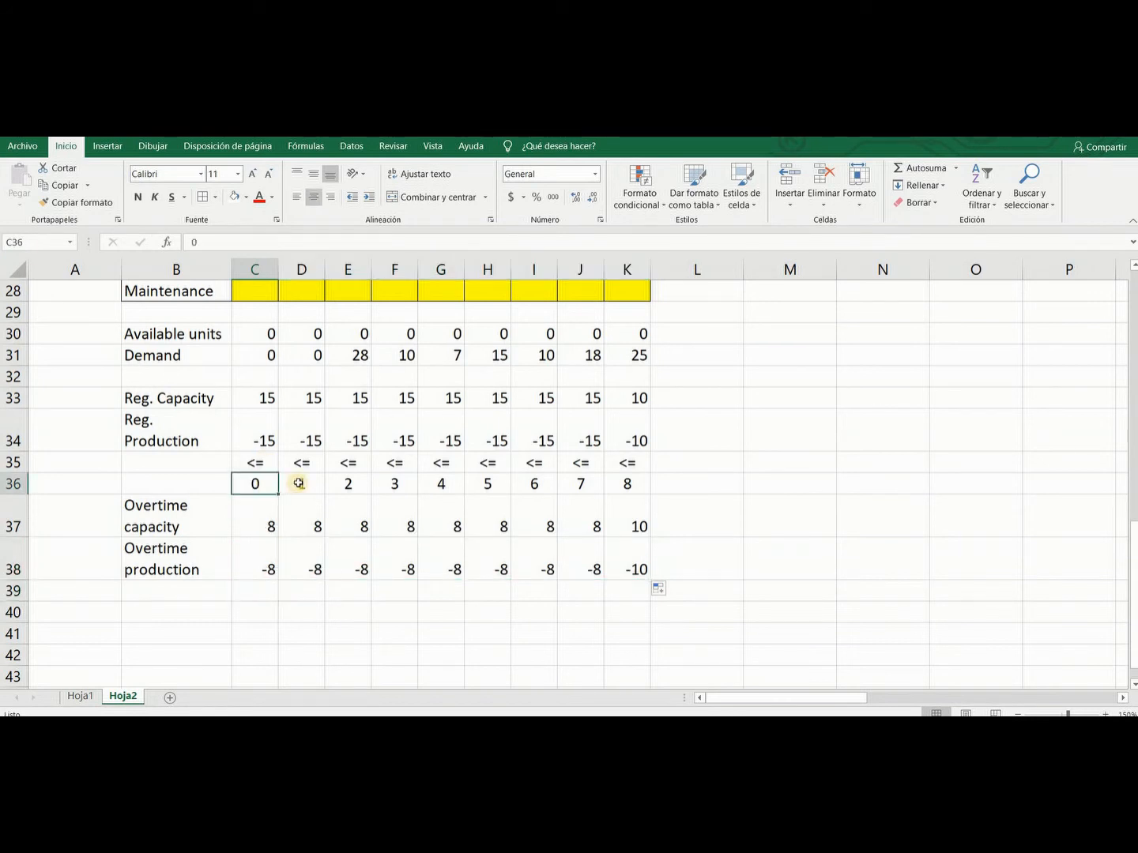
left_click(299, 483)
key("Right")
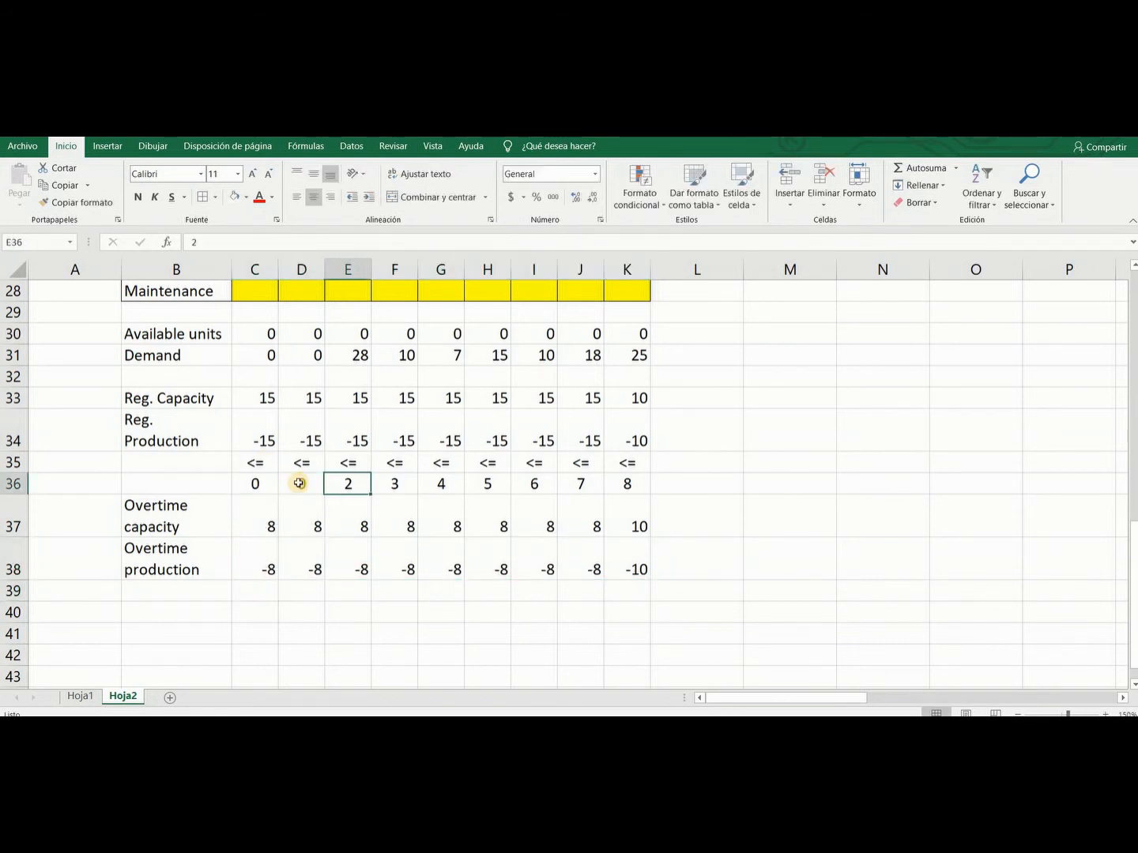
type("0")
key("Right")
type("0")
key("Right")
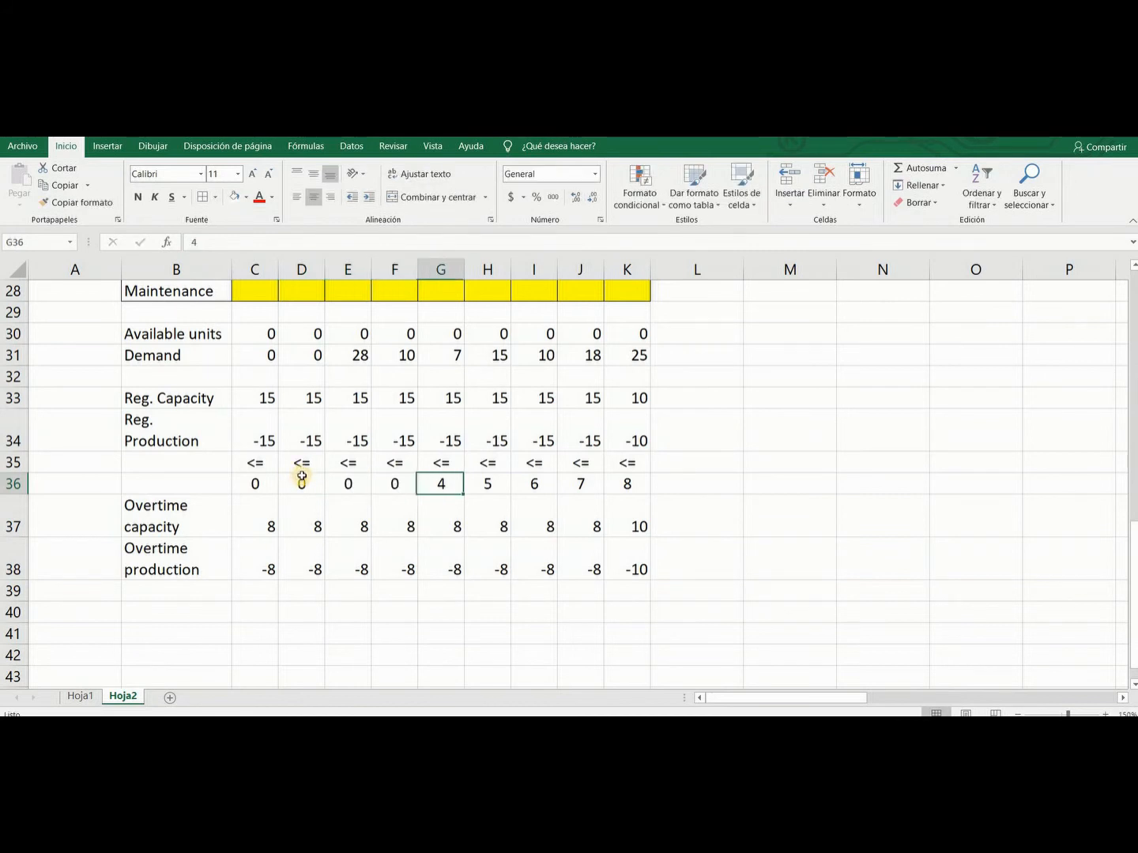
type("0")
key("Right")
type("0")
key("Right")
type("0")
key("Right")
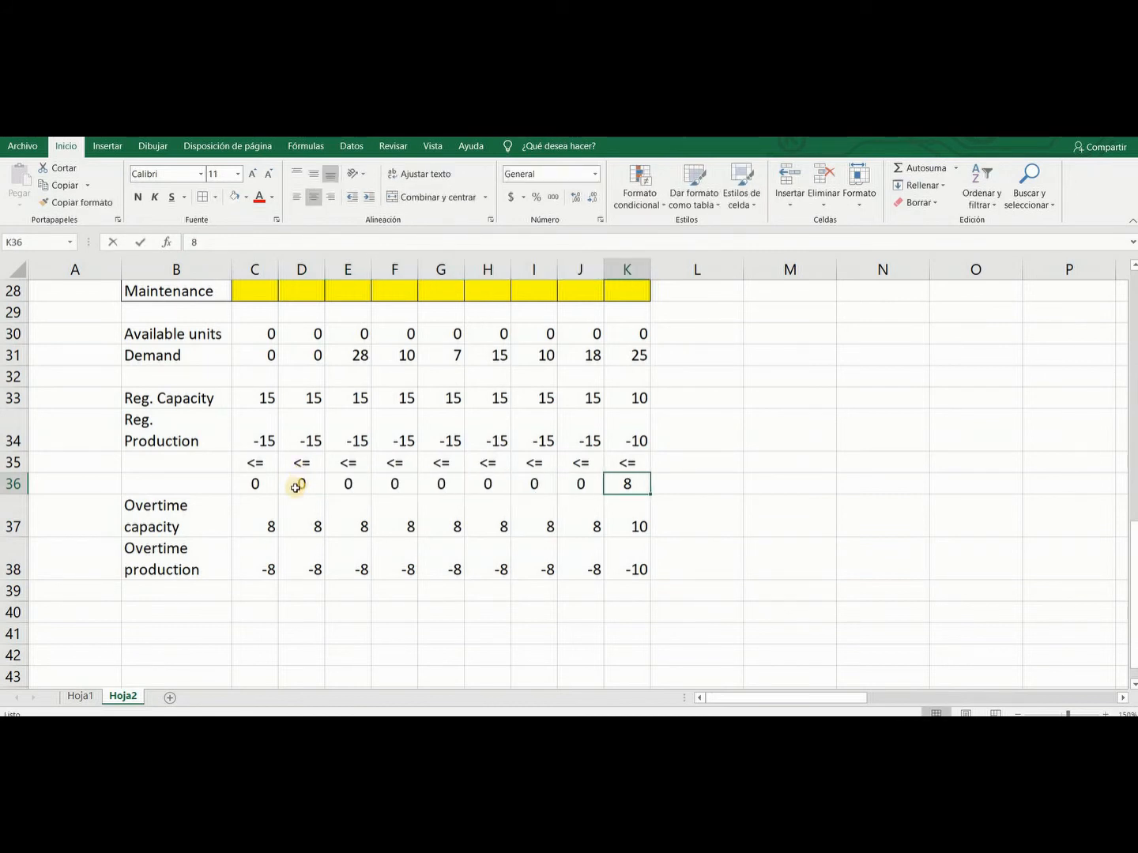
type("0")
key("Right")
- Copy the constraint signs and zero limits in C35:K36 to C39:K40 below the overtime production row
left_click_drag(251, 464, 624, 486)
key("ctrl+c")
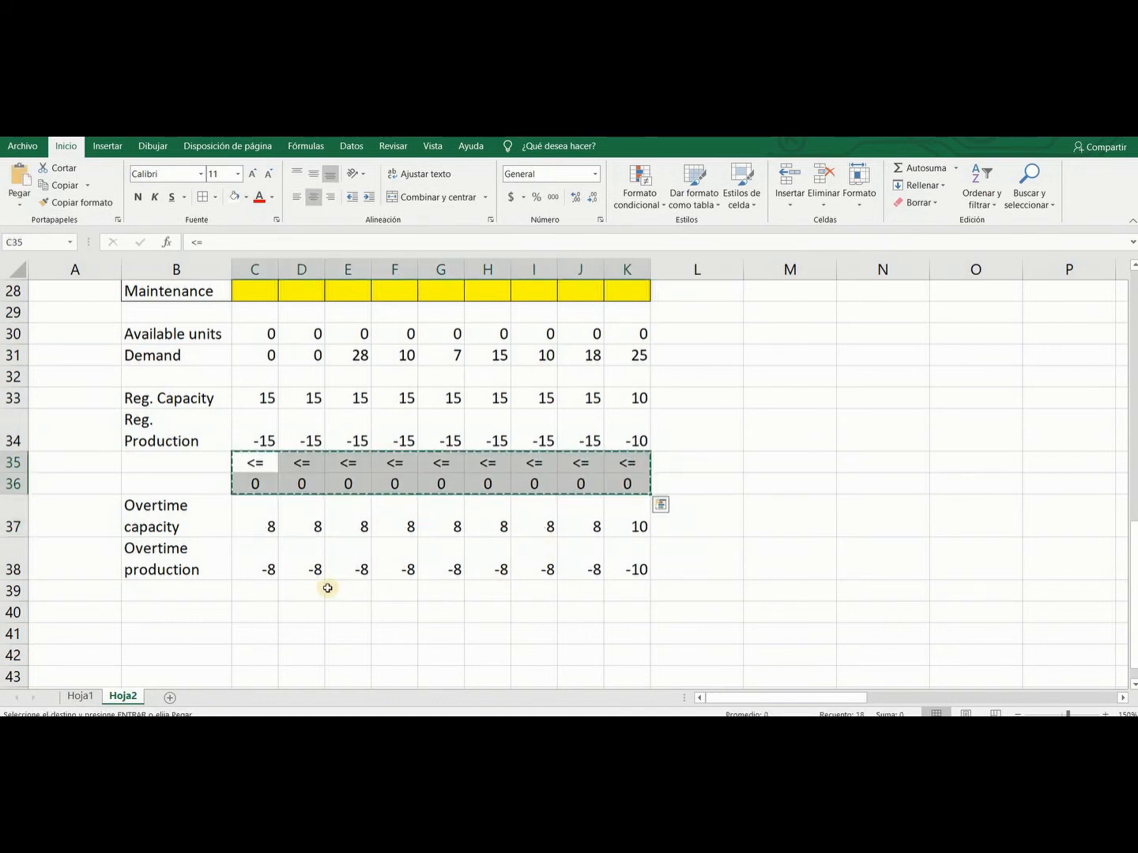
left_click(264, 594)
key("ctrl+v")
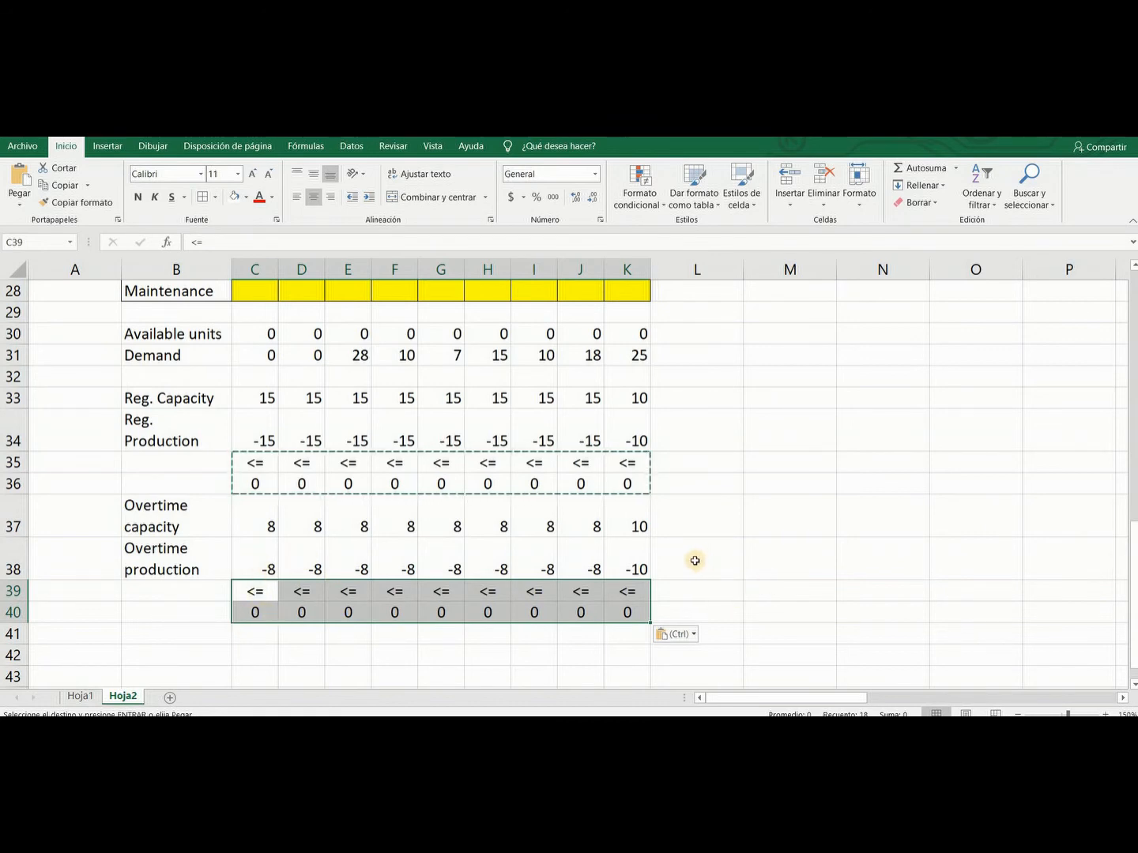
- Enter the label "Max. Inventory" in B41 and week 1's maximum inventory of 7 in C41
scroll(682, 555, "up", 2)
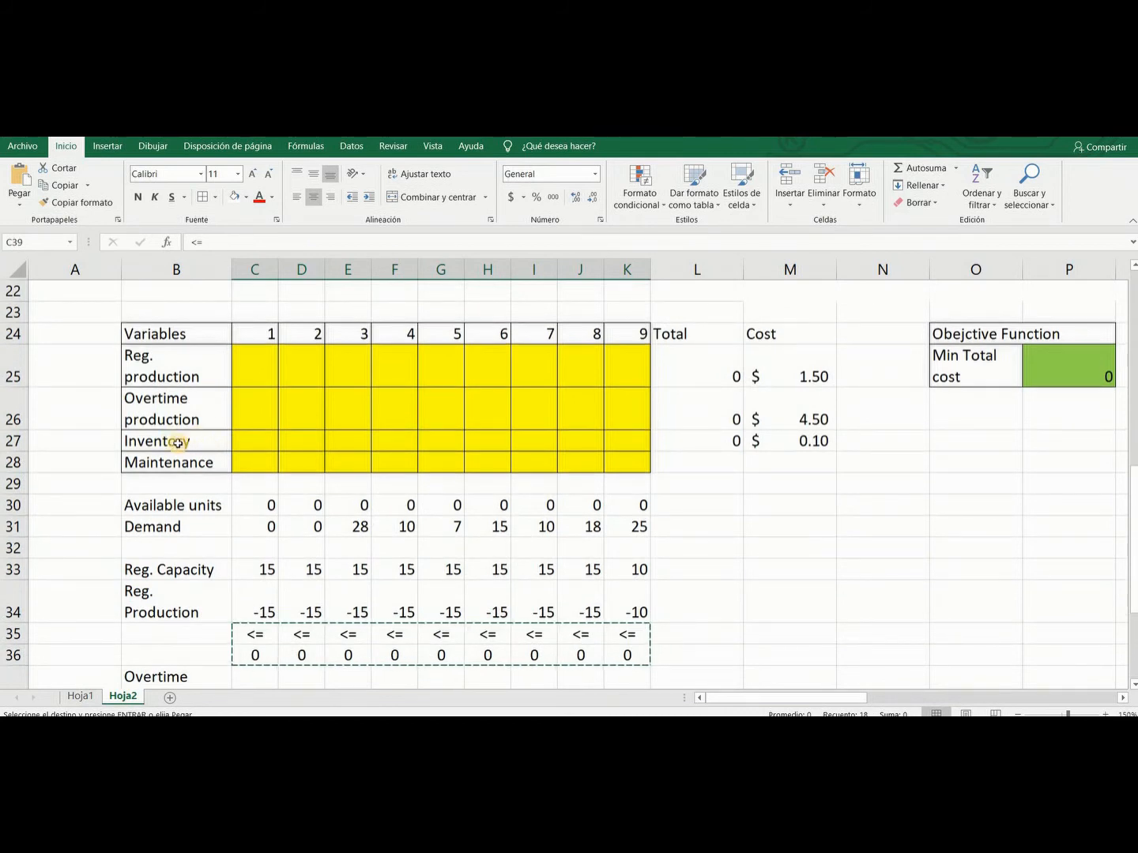
scroll(288, 478, "down", 4)
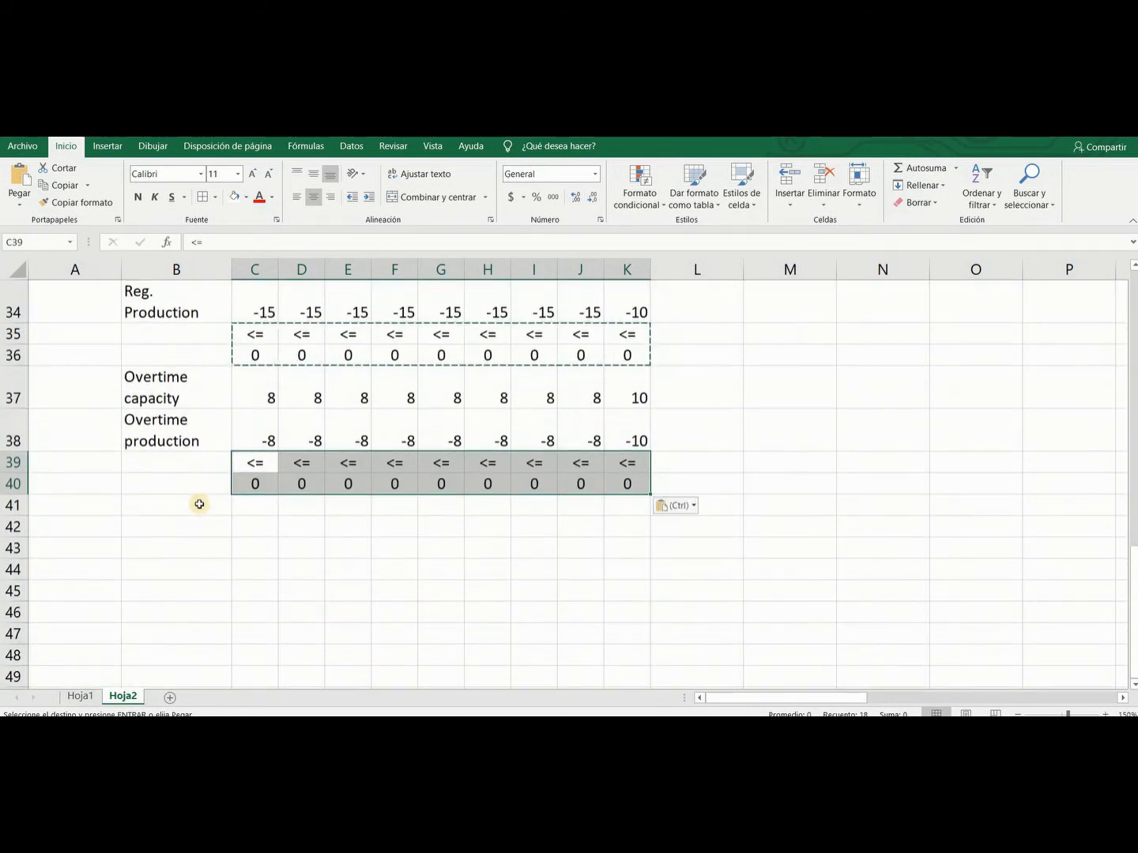
left_click(199, 506)
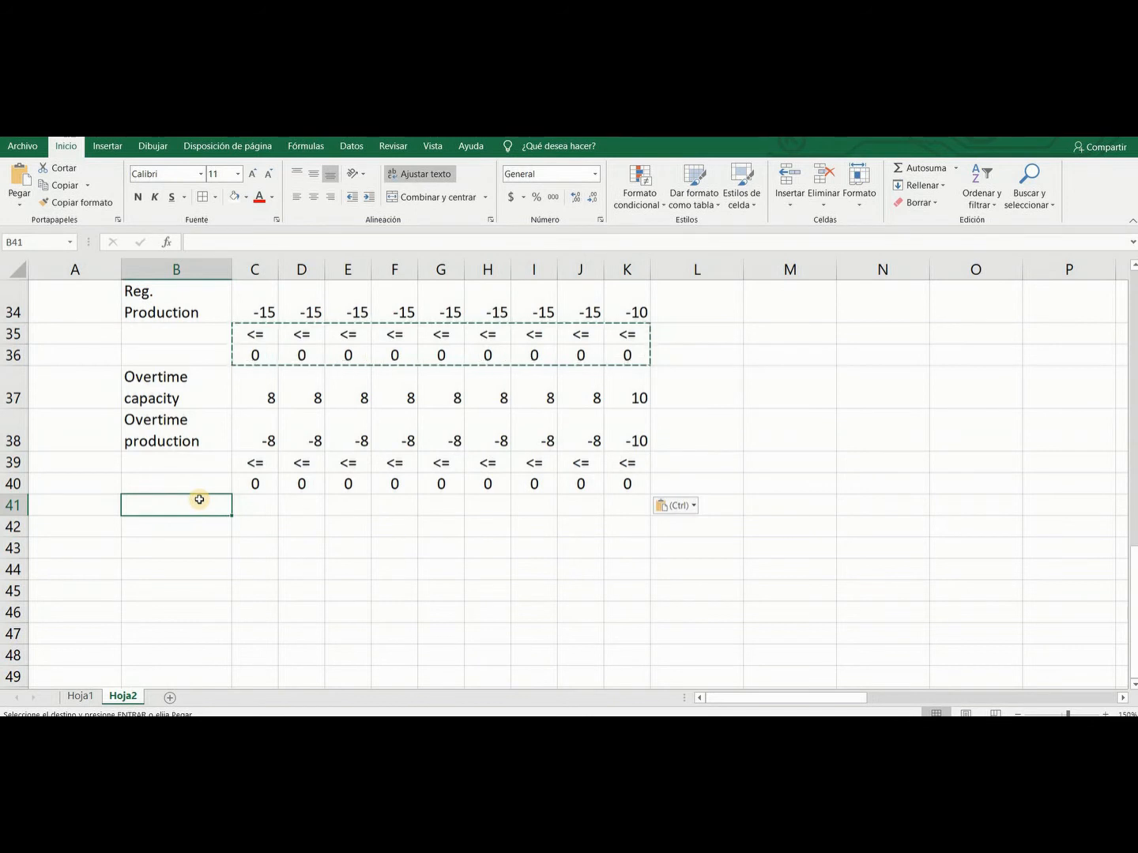
type("Max. inve")
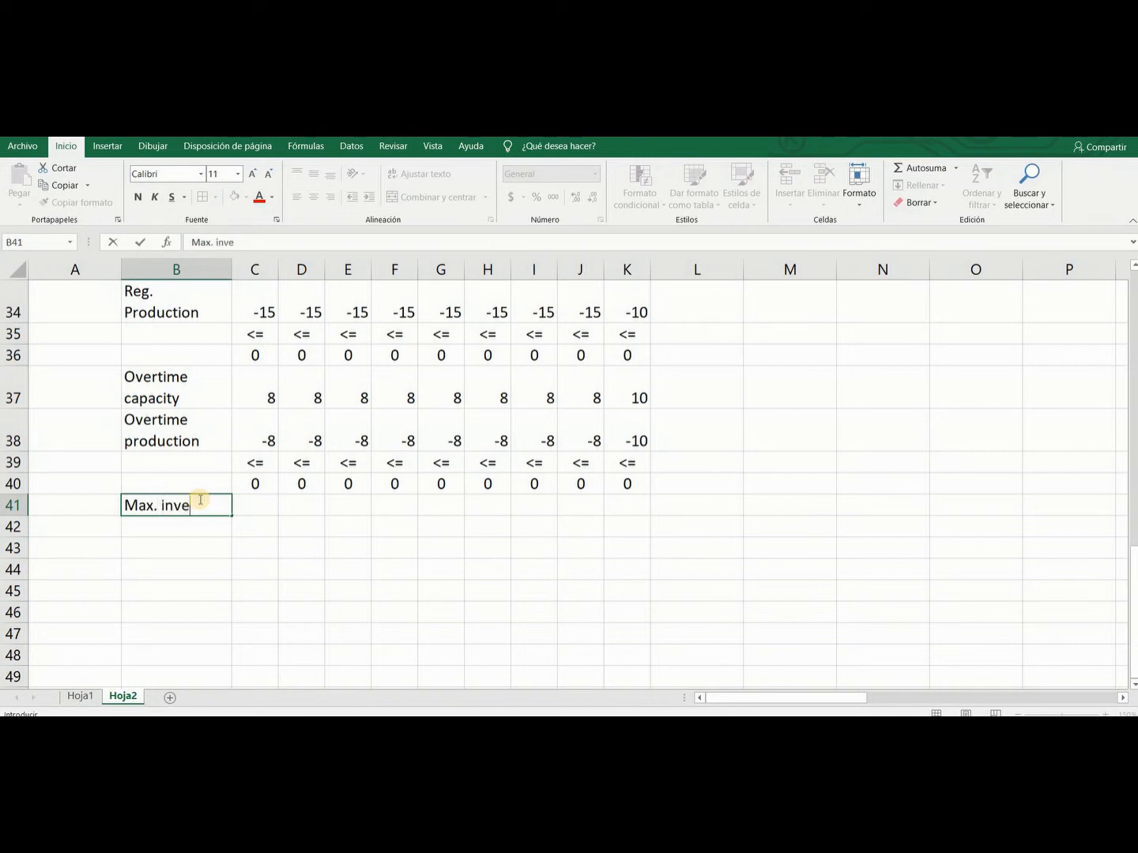
type("ntory")
key("Tab")
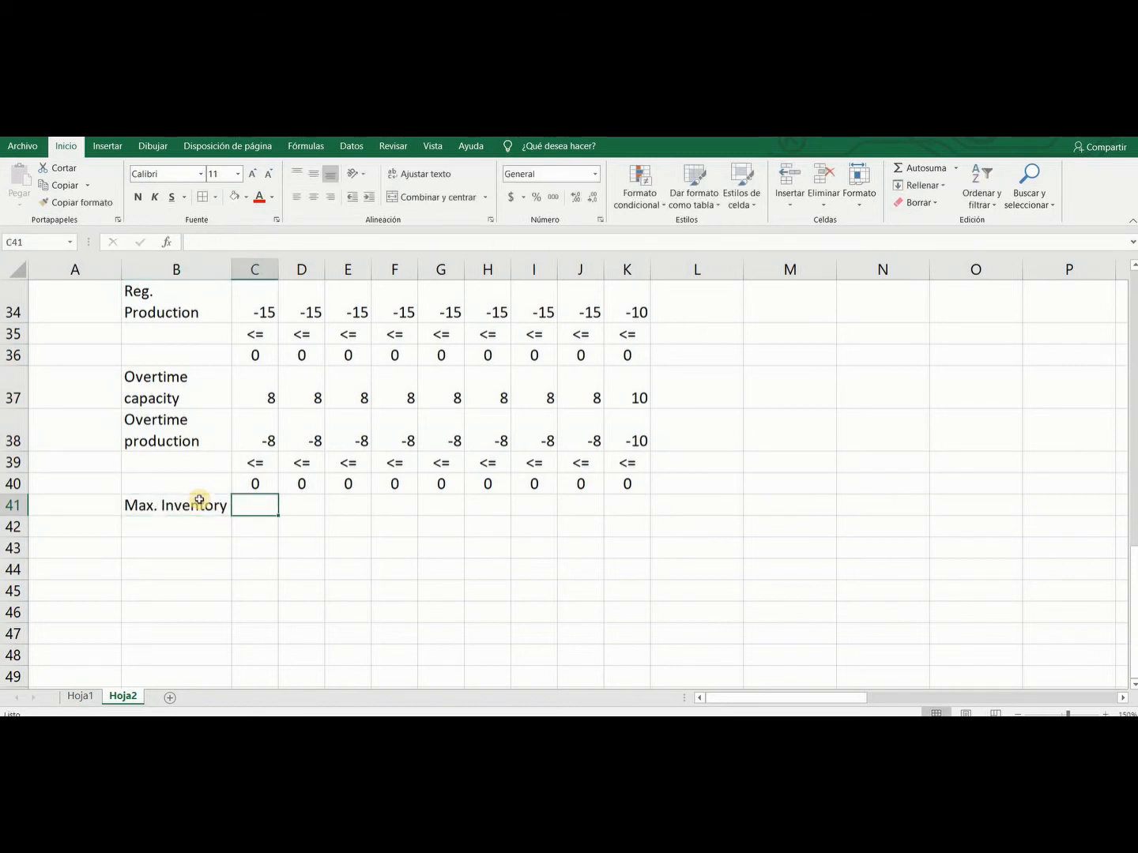
type("7")
key("Return")
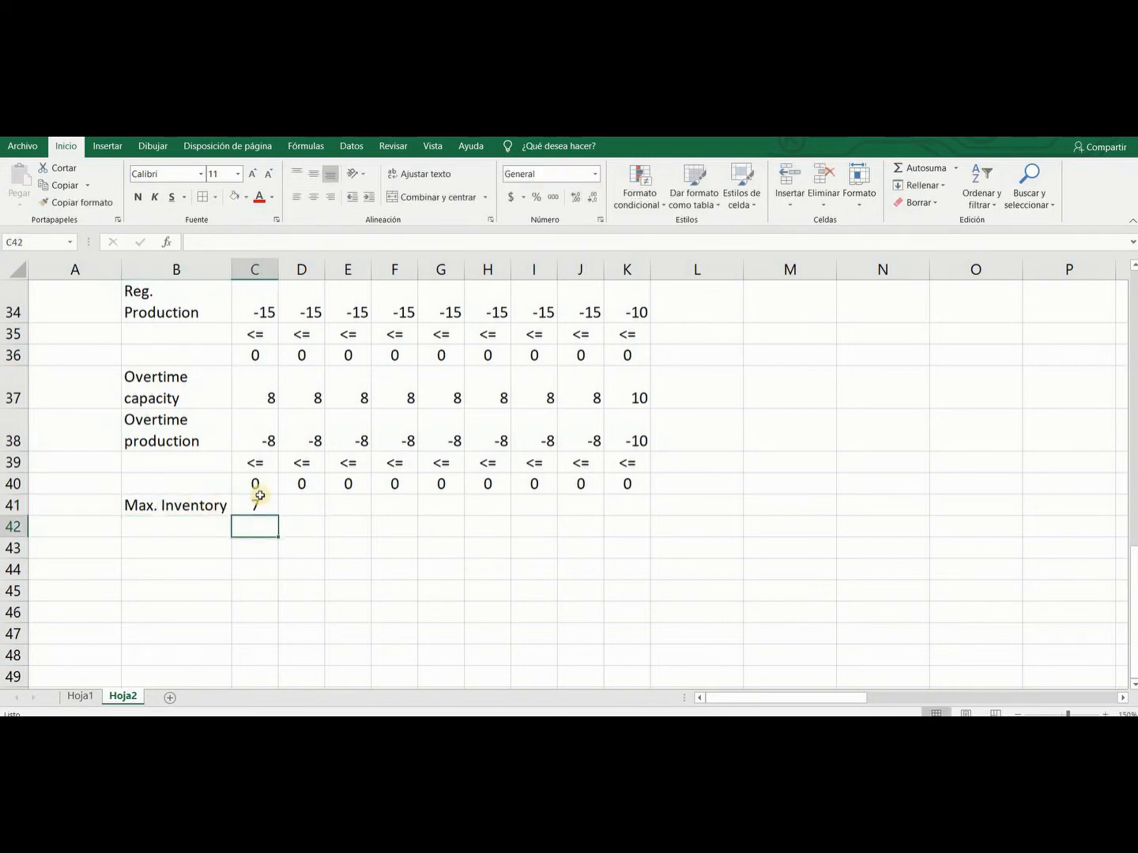
- Fill week 1's maximum inventory of 7 from C41 across to week 9 in K41
left_click(267, 508)
left_click_drag(279, 515, 691, 508)
scroll(692, 508, "up", 4)
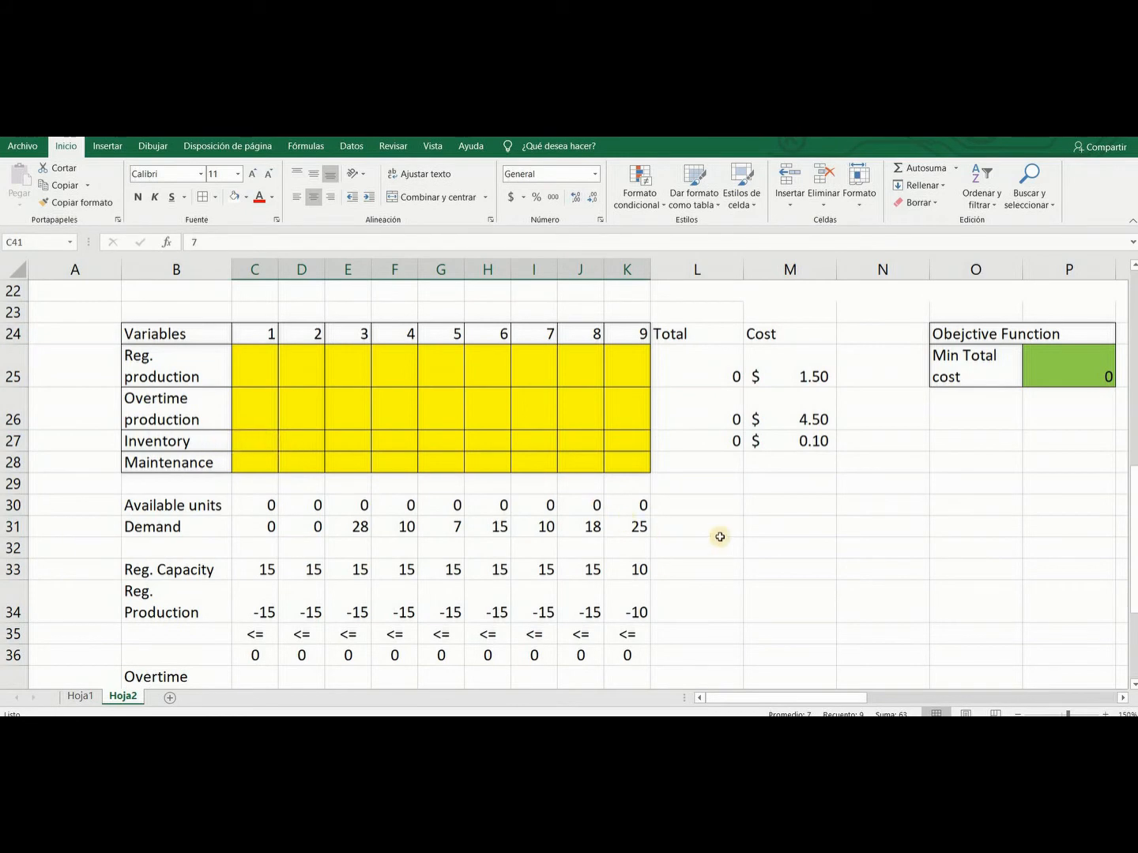
scroll(725, 539, "down", 4)
- Extend the inventory row's total formula from L27 down to L28 to sum the maintenance row
scroll(725, 539, "up", 5)
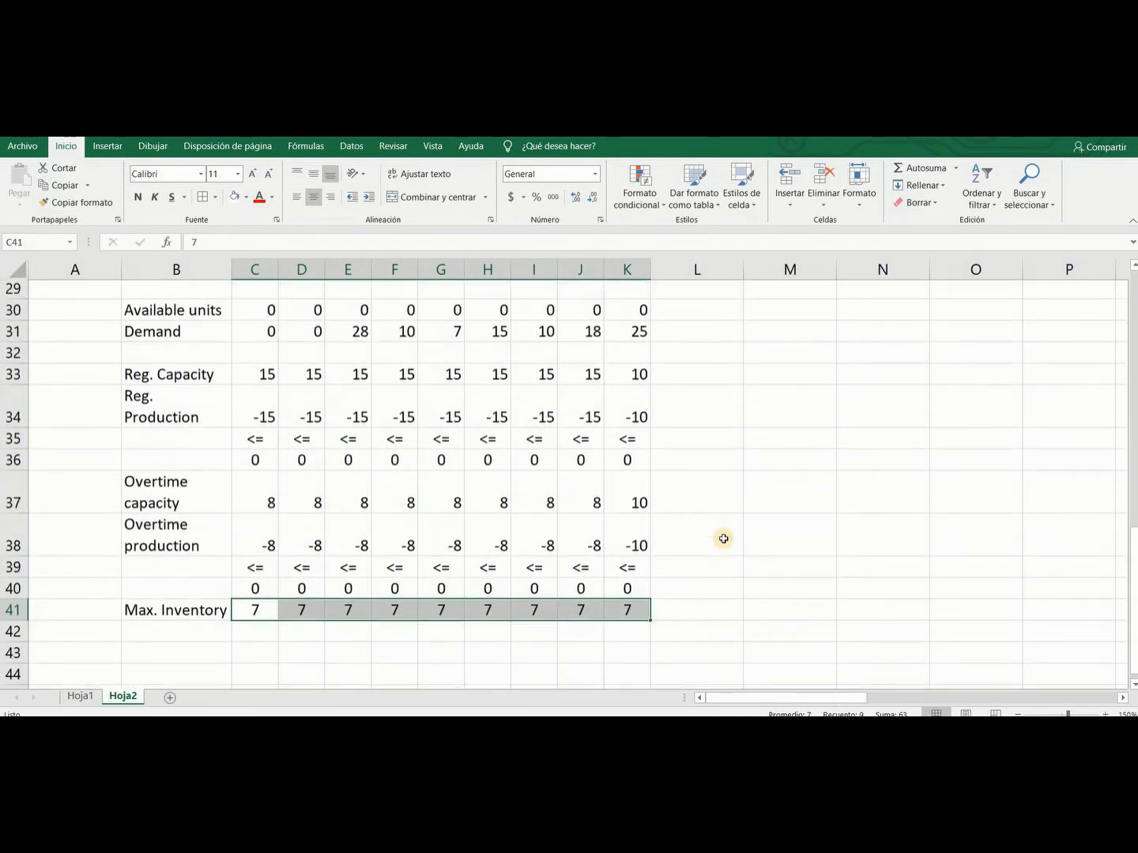
scroll(723, 540, "up", 4)
left_click_drag(859, 698, 1008, 670)
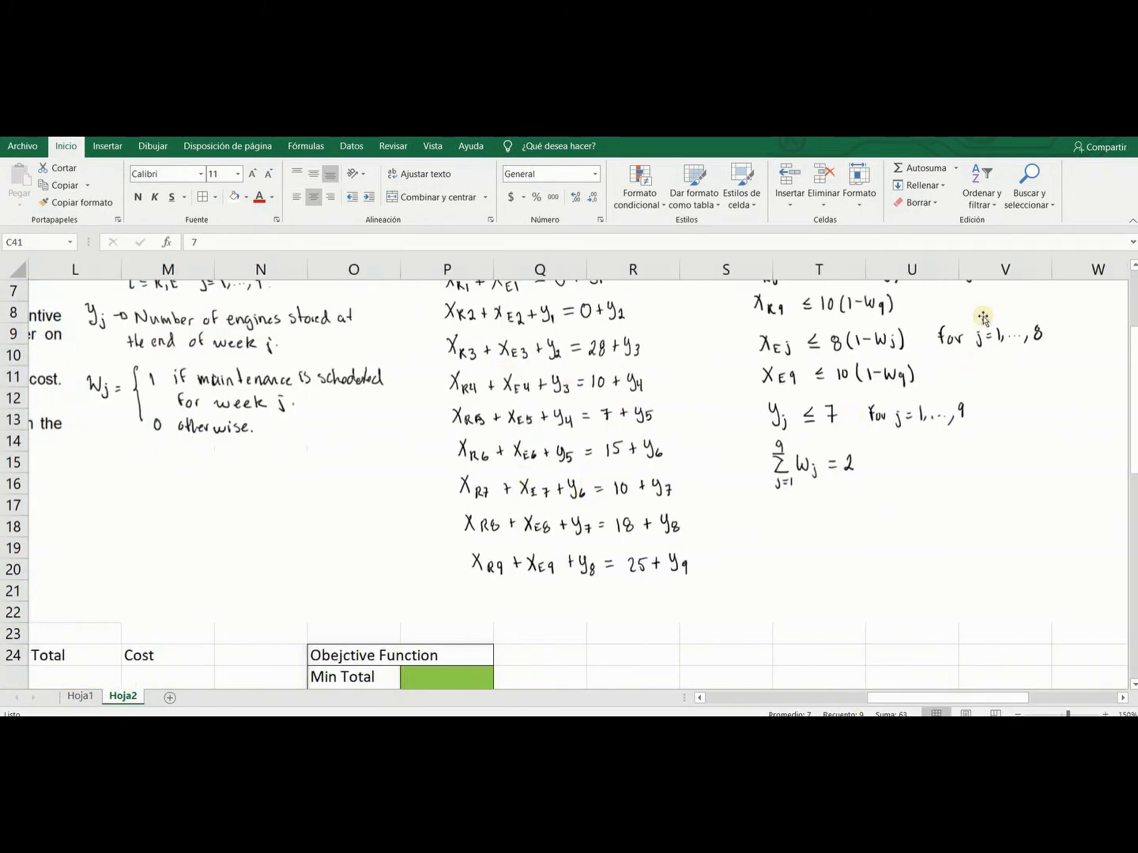
left_click_drag(1135, 415, 1134, 399)
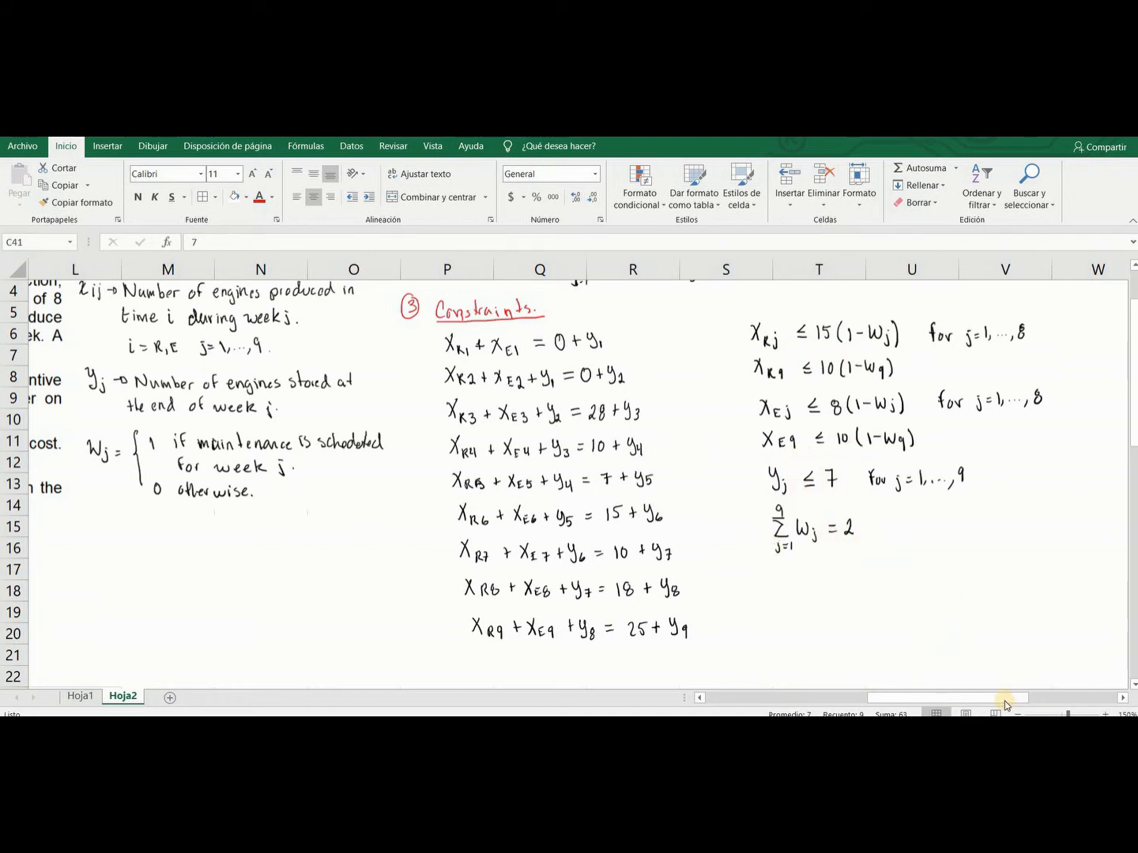
left_click_drag(896, 697, 711, 707)
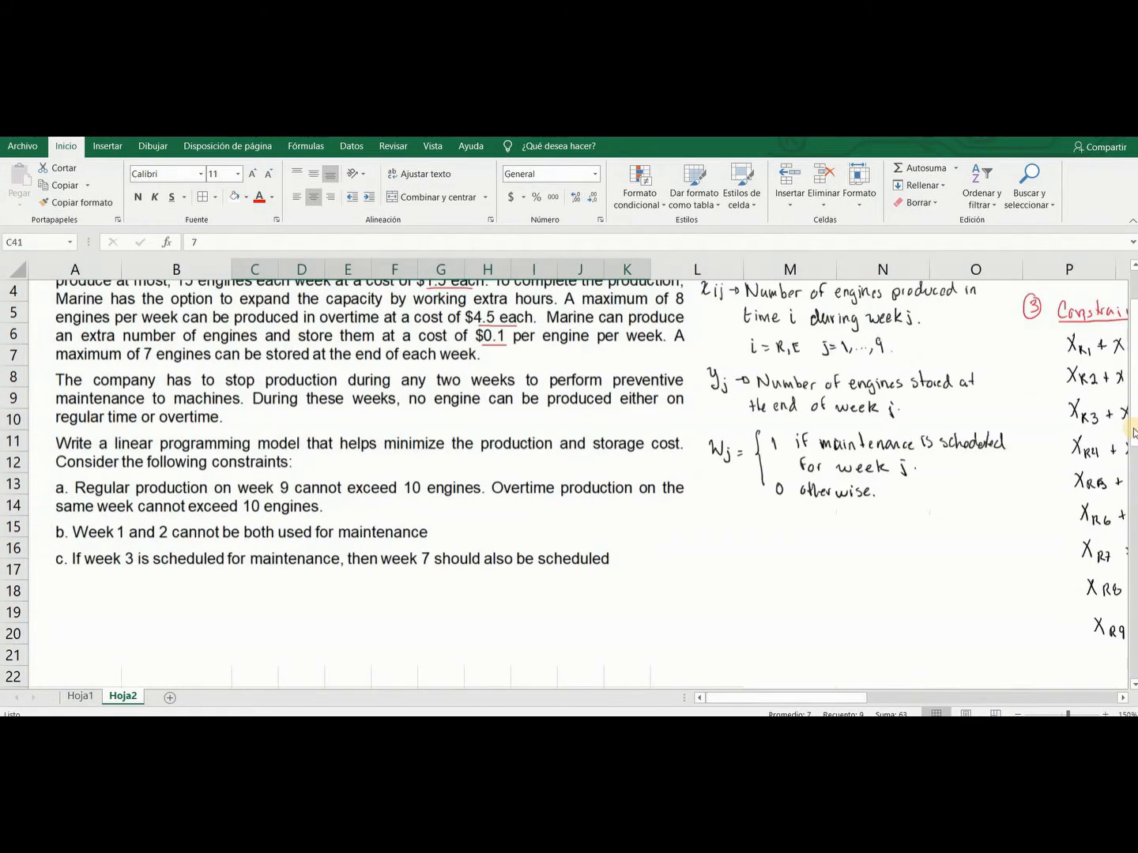
scroll(1098, 431, "down", 6)
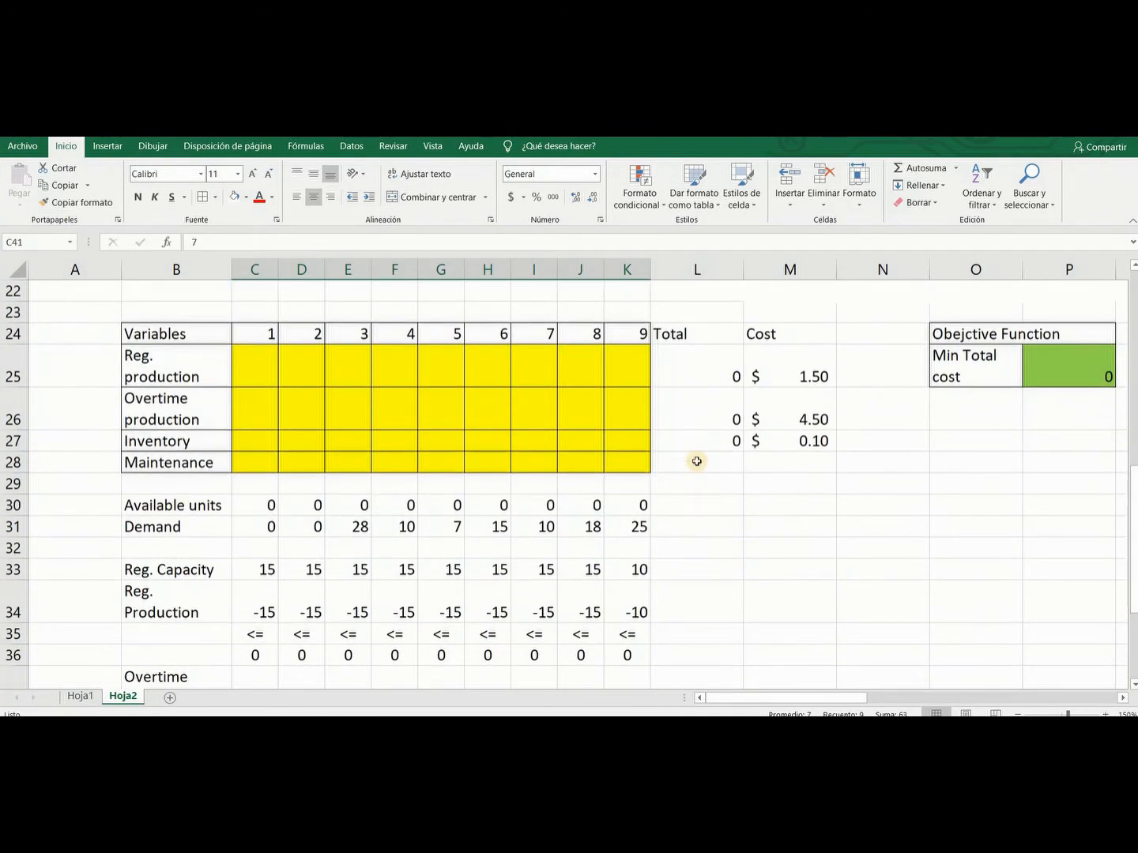
left_click(698, 458)
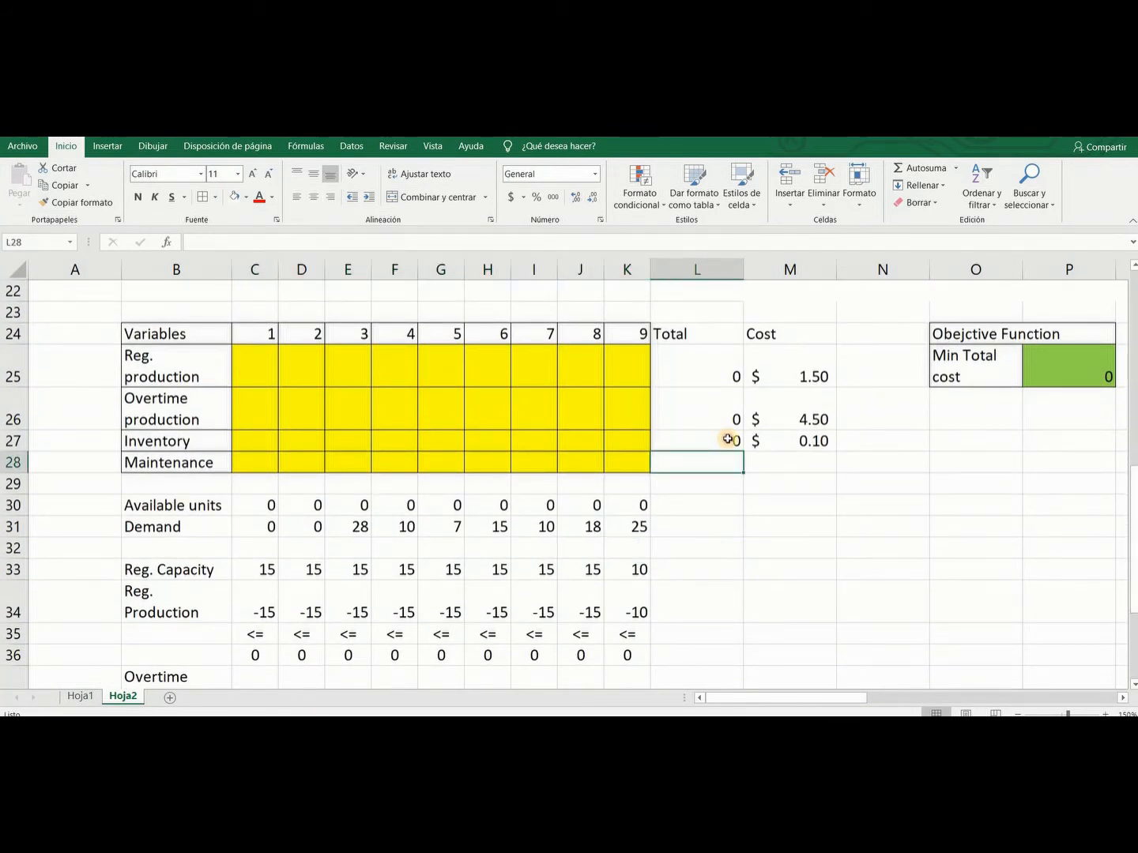
left_click(726, 439)
left_click_drag(739, 452, 709, 464)
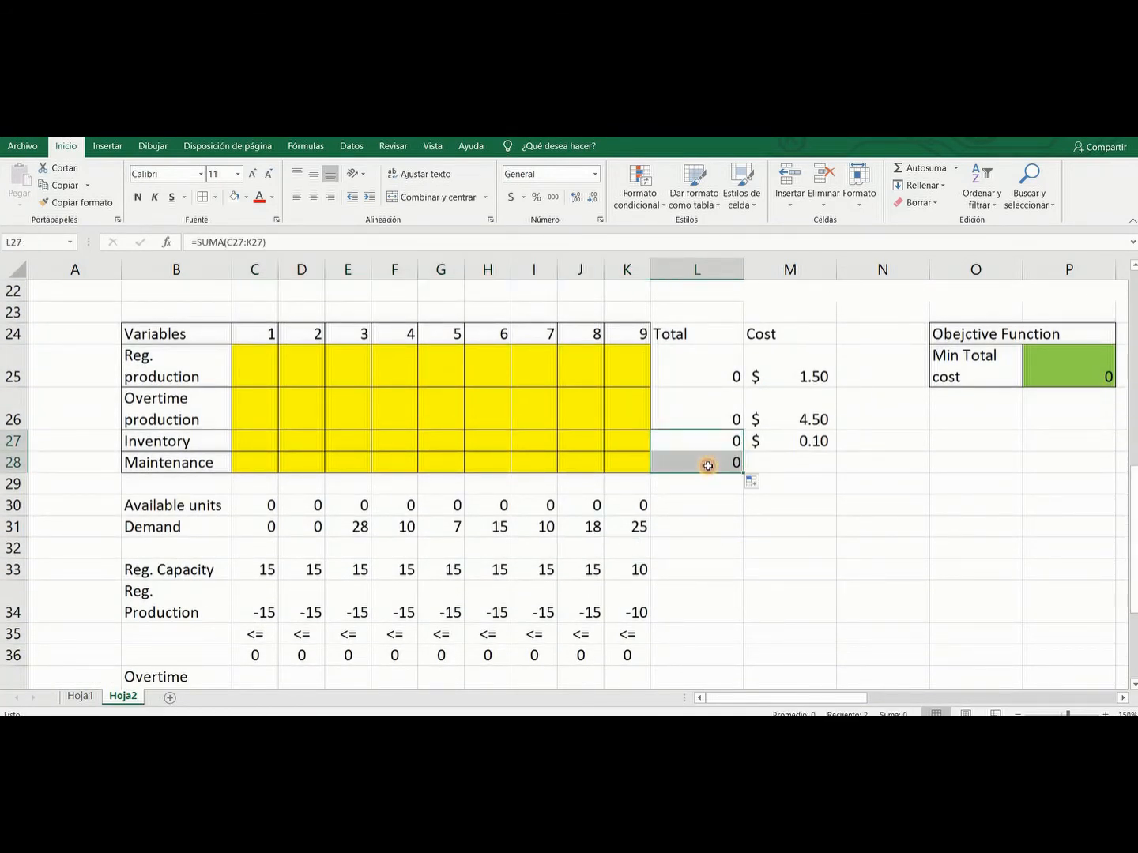
- Require exactly two maintenance weeks by entering a text "=" sign in M28 and 2 in N28
left_click(787, 466)
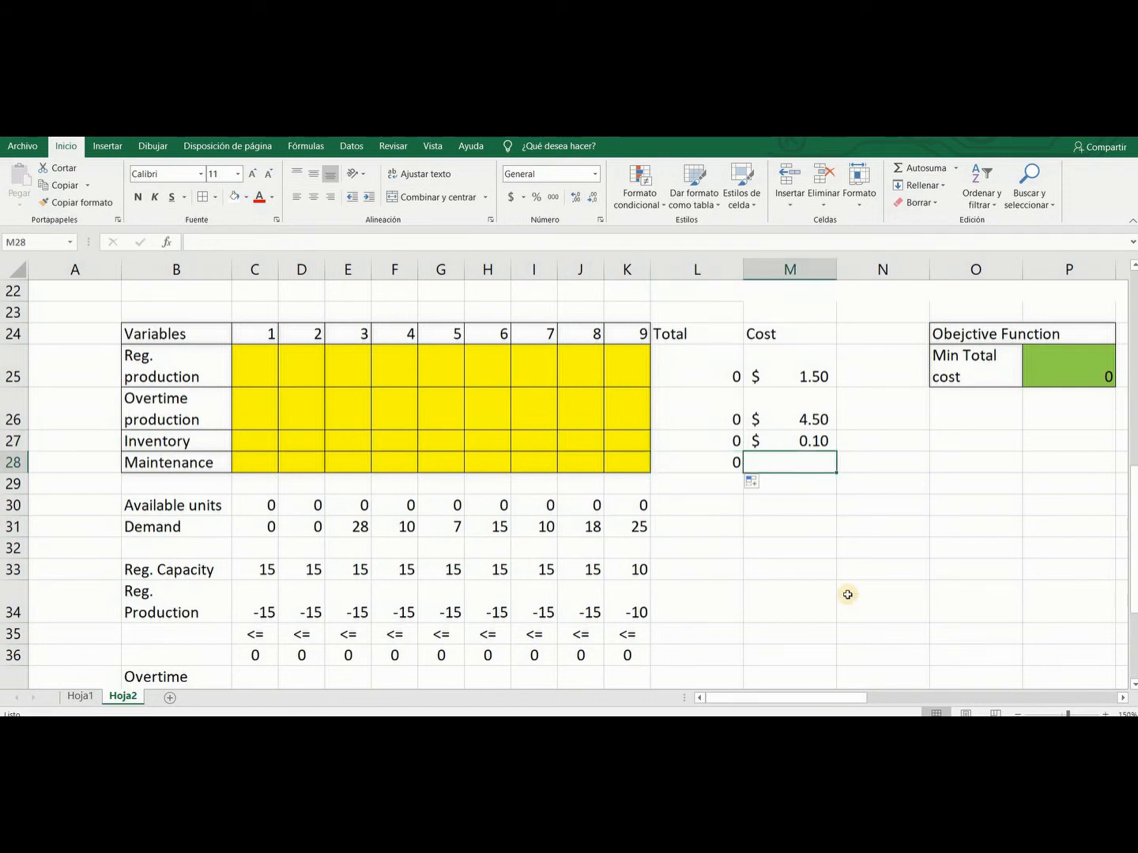
type("<")
key("Tab")
type("2")
key("Left")
type("=")
key("Right")
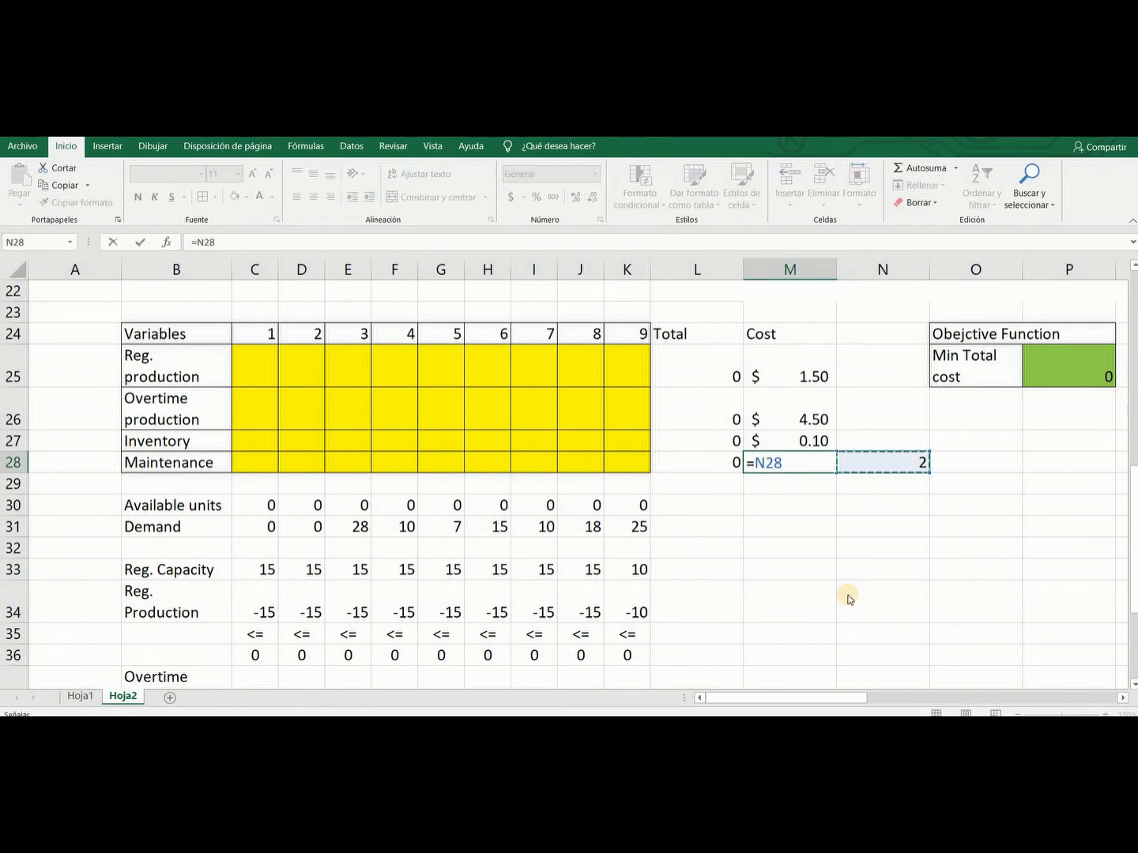
key("BackSpace")
key("BackSpace")
key("BackSpace")
key("BackSpace")
type("'=")
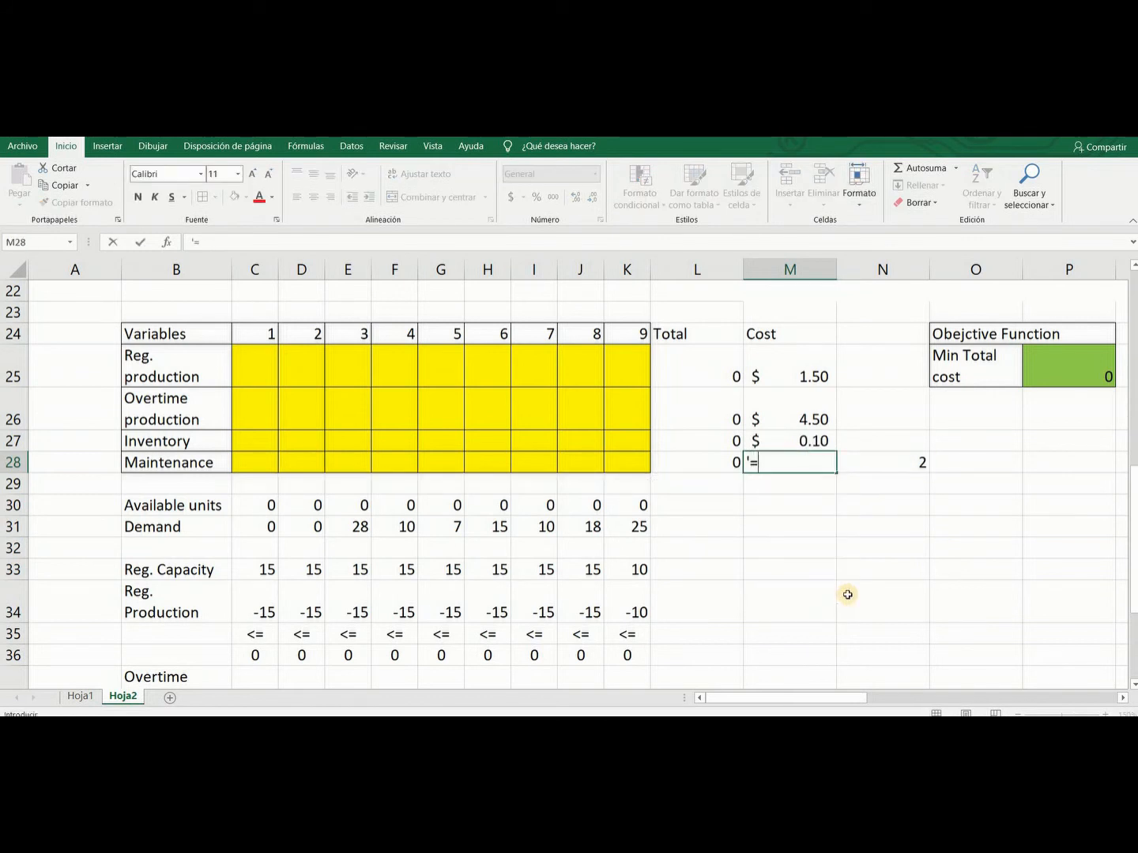
key("Return")
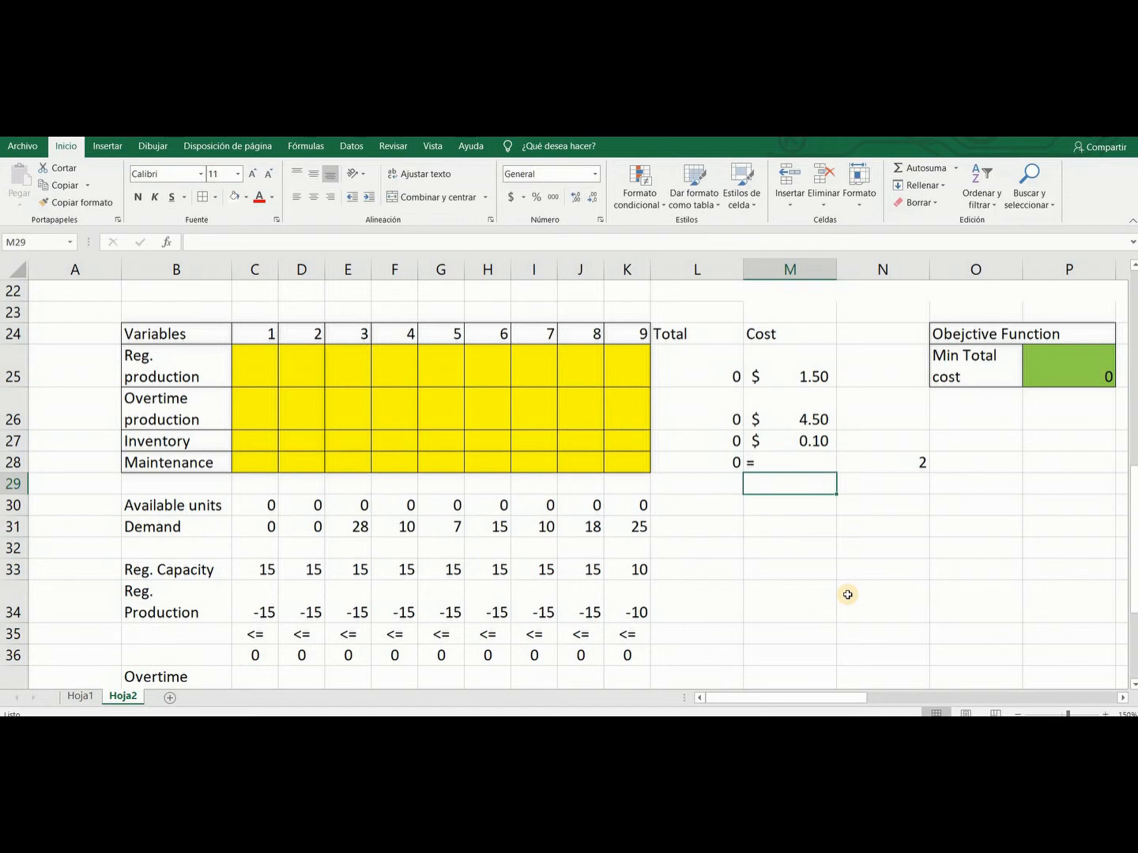
left_click(880, 469)
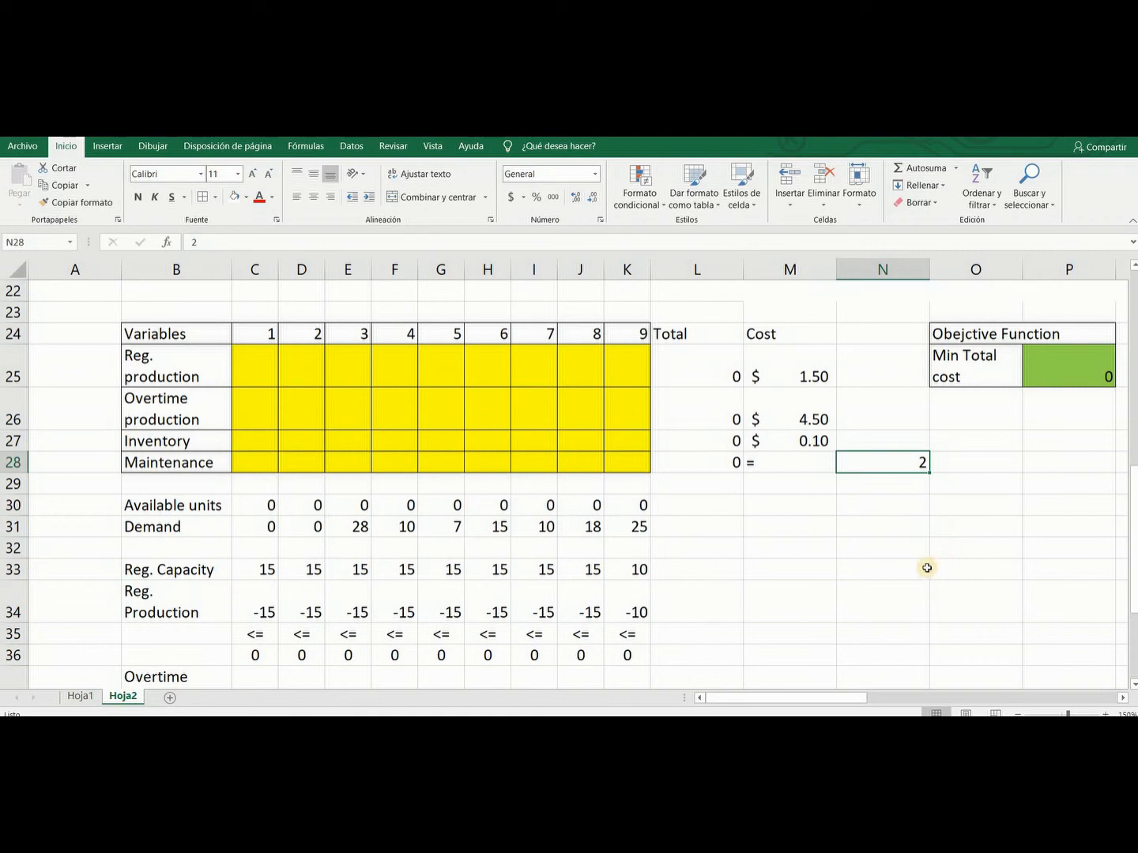
- Review the handwritten maintenance constraints and enter the label "Constraint b" in M30
left_click_drag(849, 700, 997, 656)
left_click_drag(1133, 521, 1123, 336)
left_click_drag(933, 700, 1054, 697)
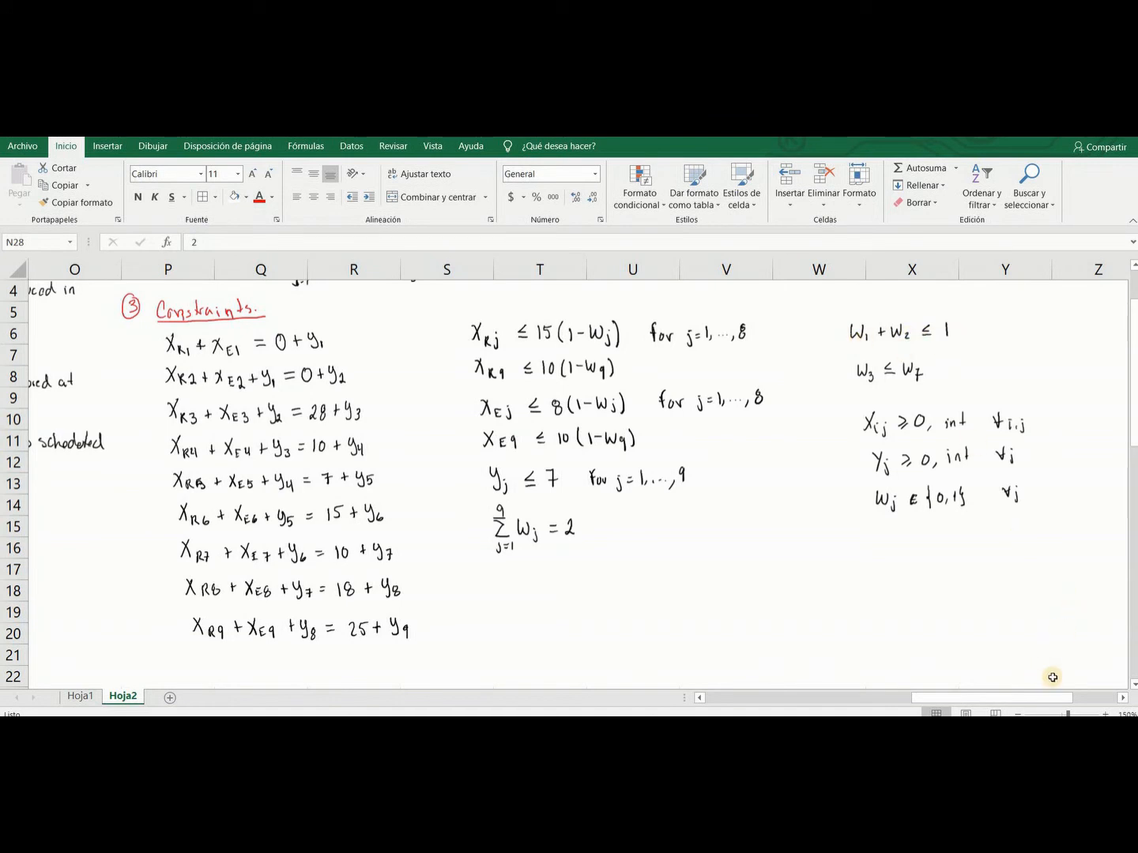
scroll(1131, 685, "down", 5)
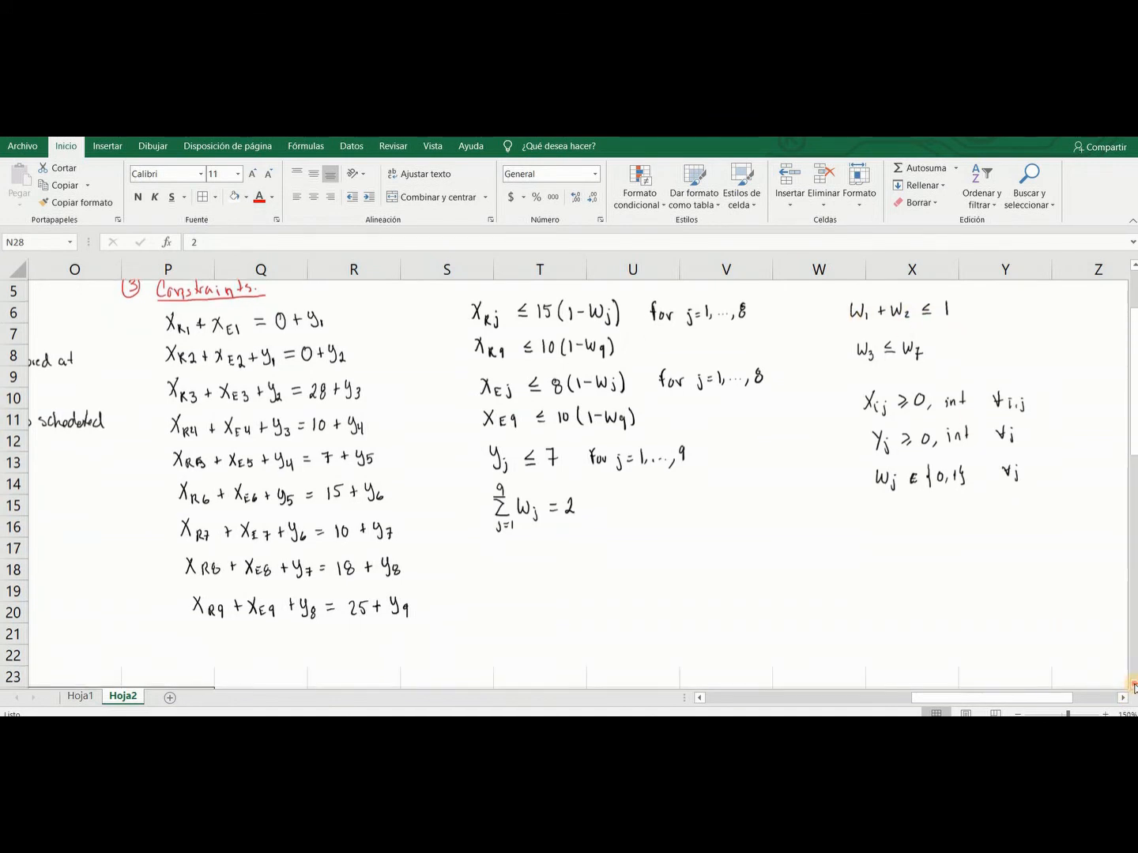
left_click_drag(1053, 700, 936, 700)
left_click(430, 527)
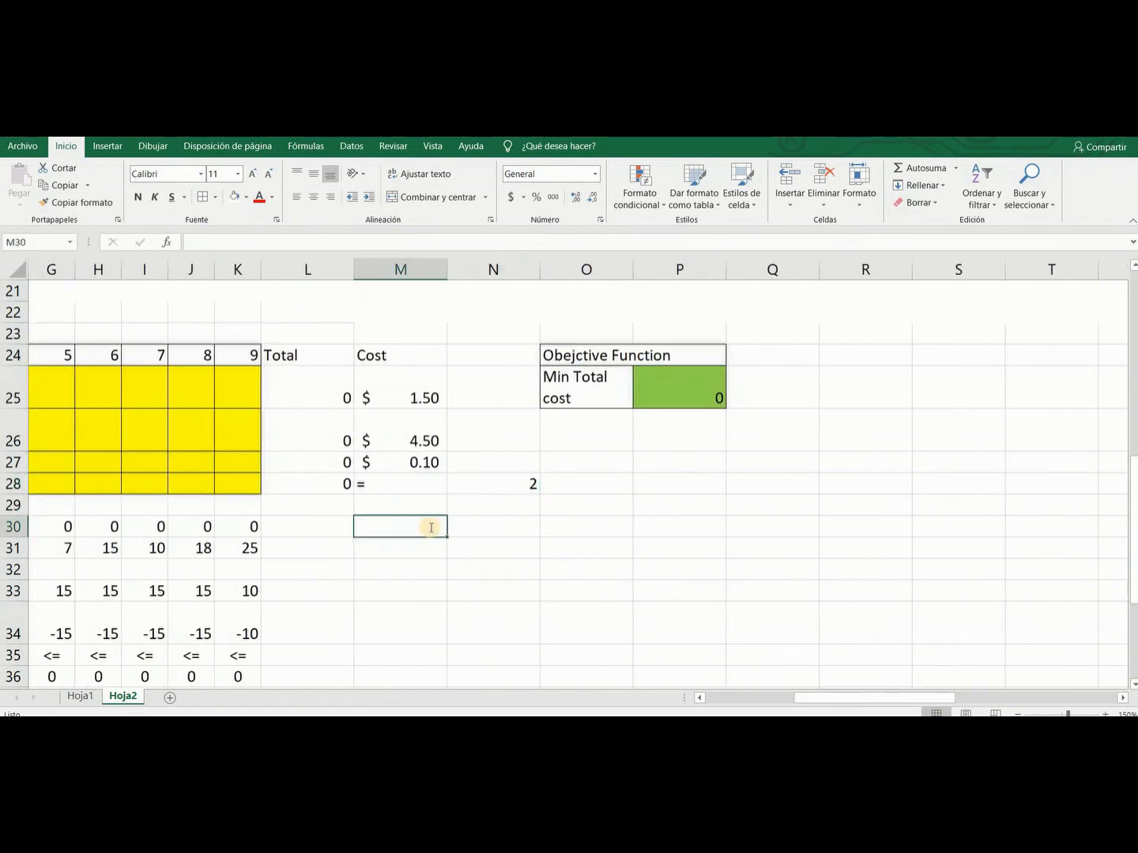
type("Constraint")
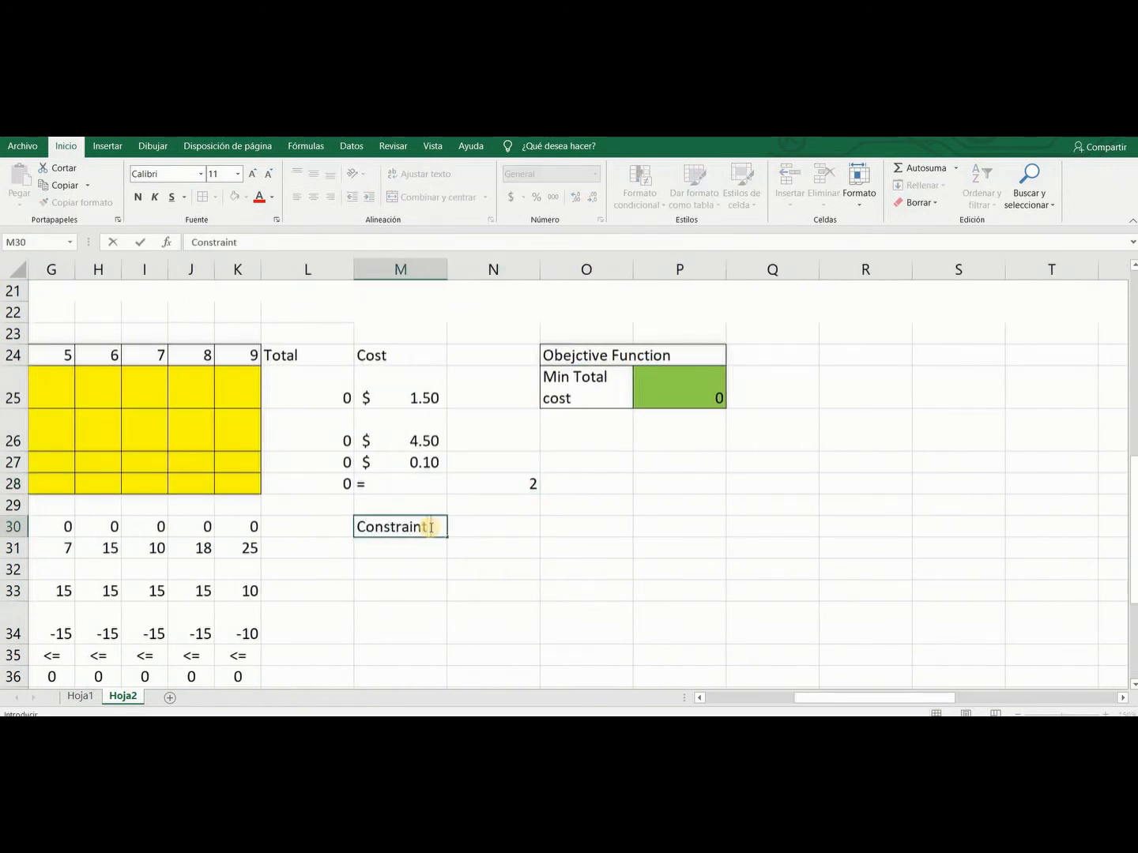
type(" b")
key("Return")
- Enter the formula =C28+D28 in M31 to add the maintenance variables of weeks 1 and 2
type("=")
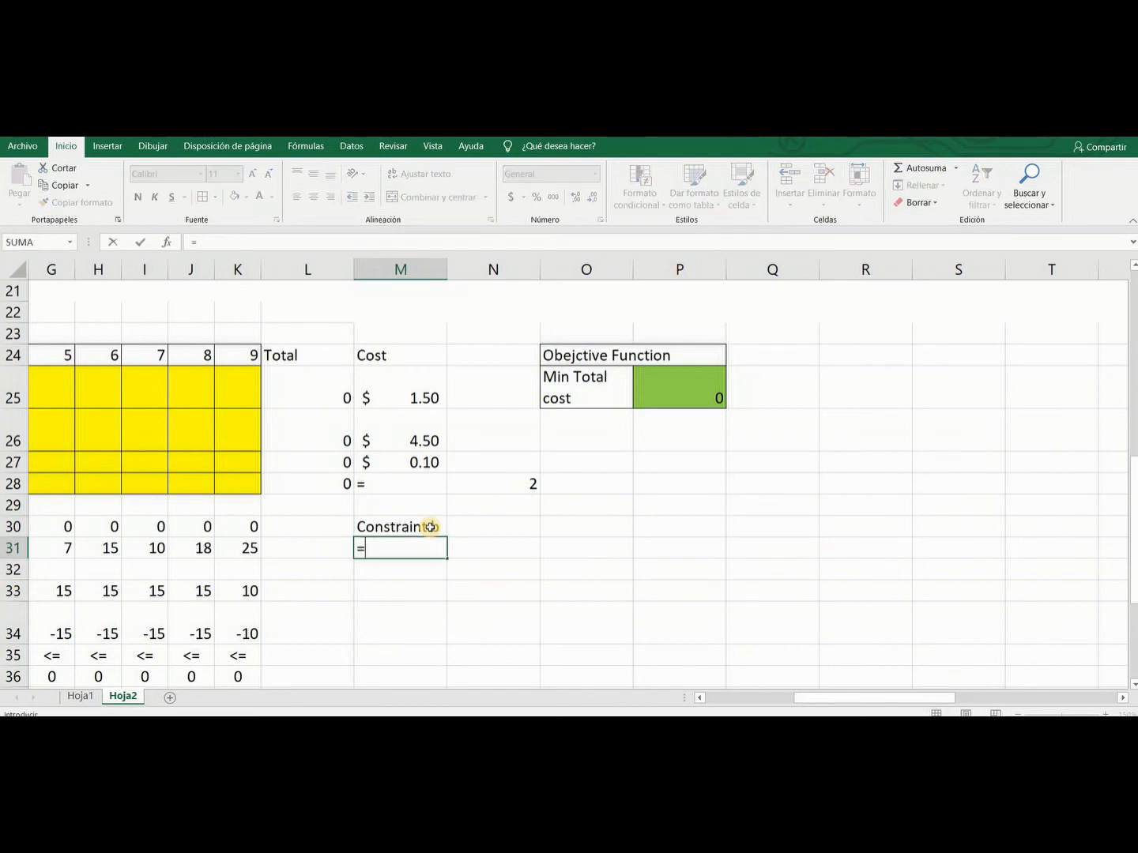
left_click_drag(853, 705, 765, 703)
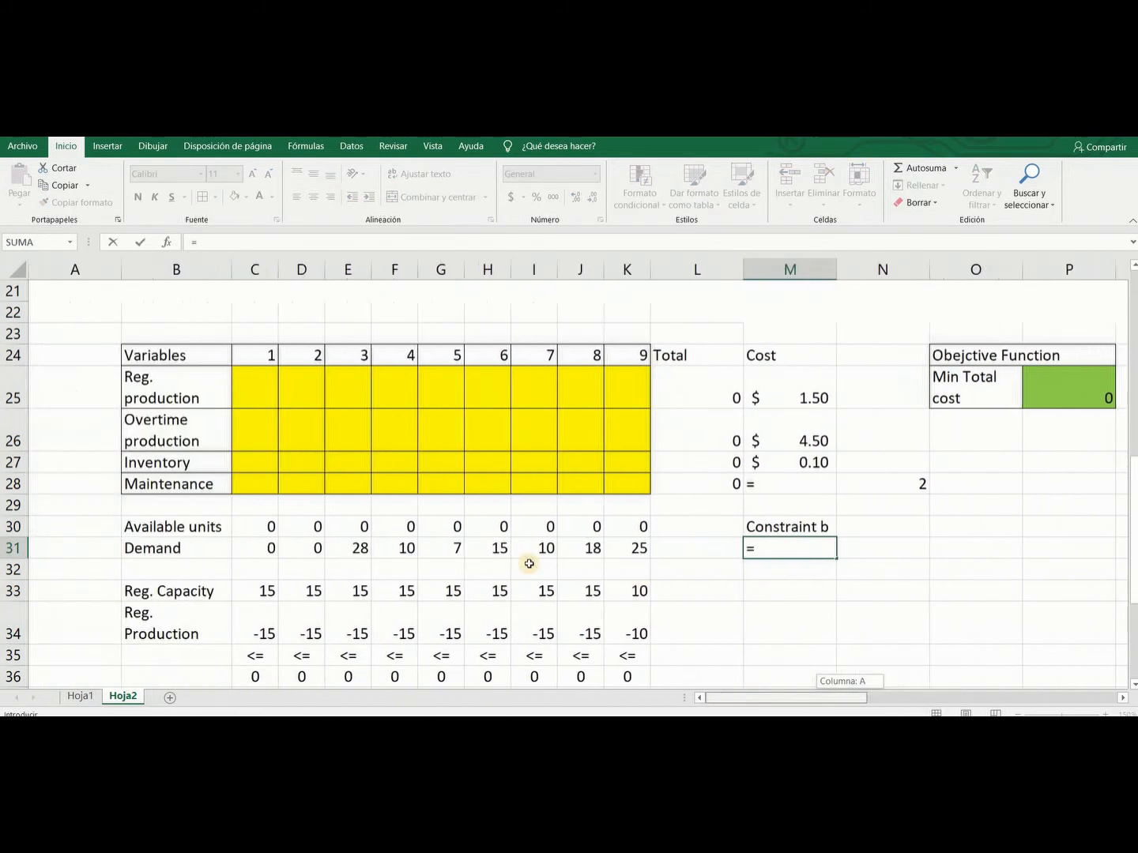
type("+")
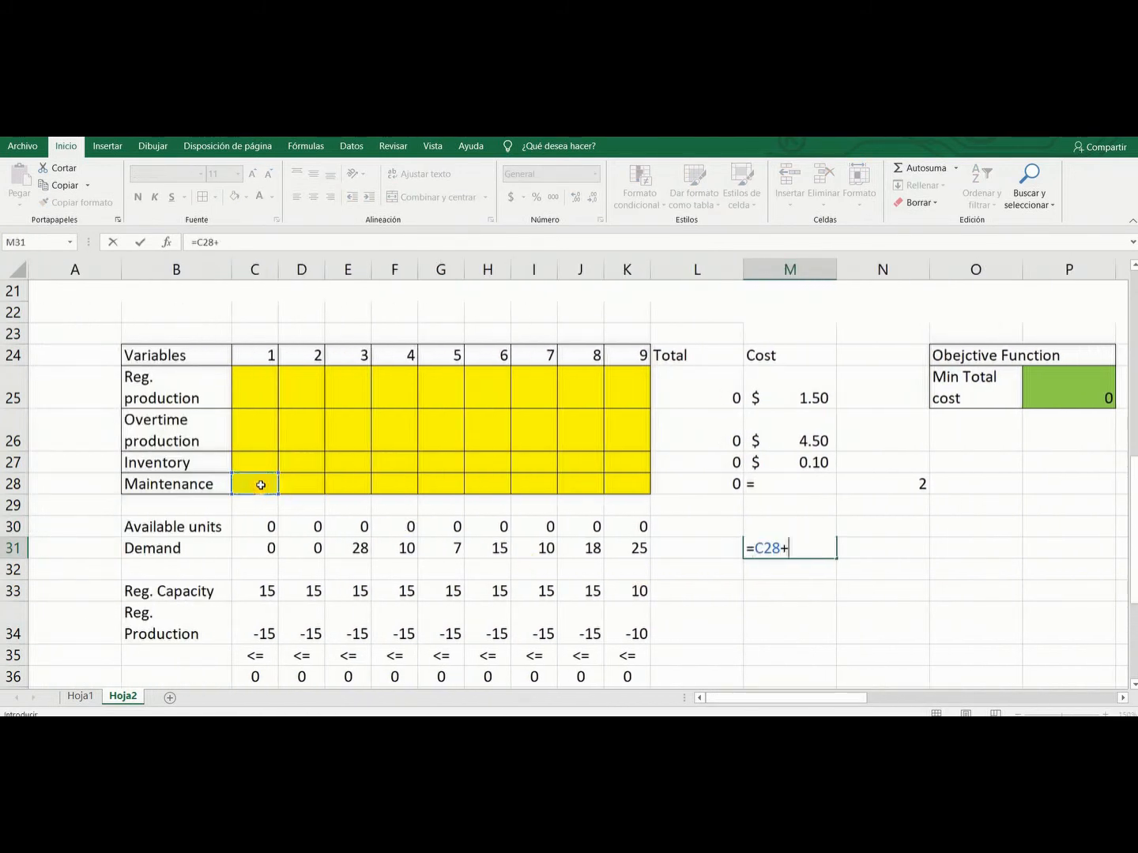
left_click(301, 484)
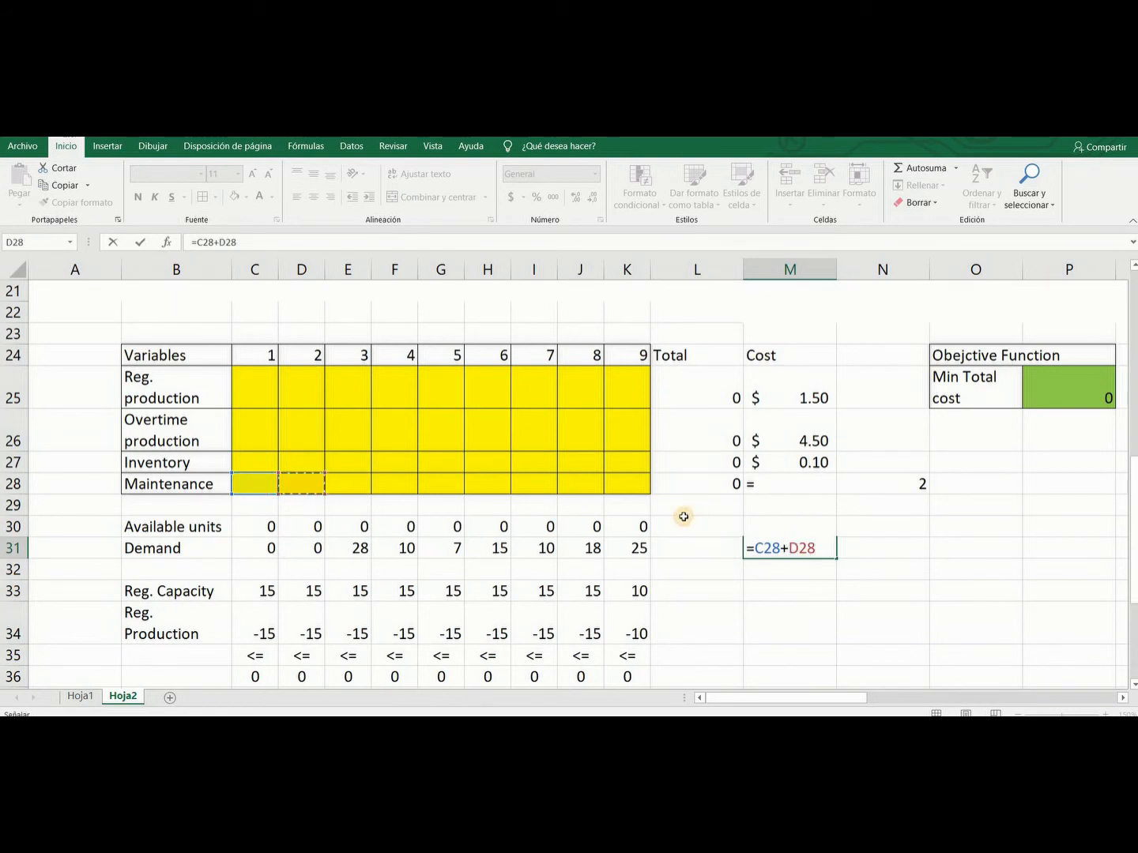
key("Tab")
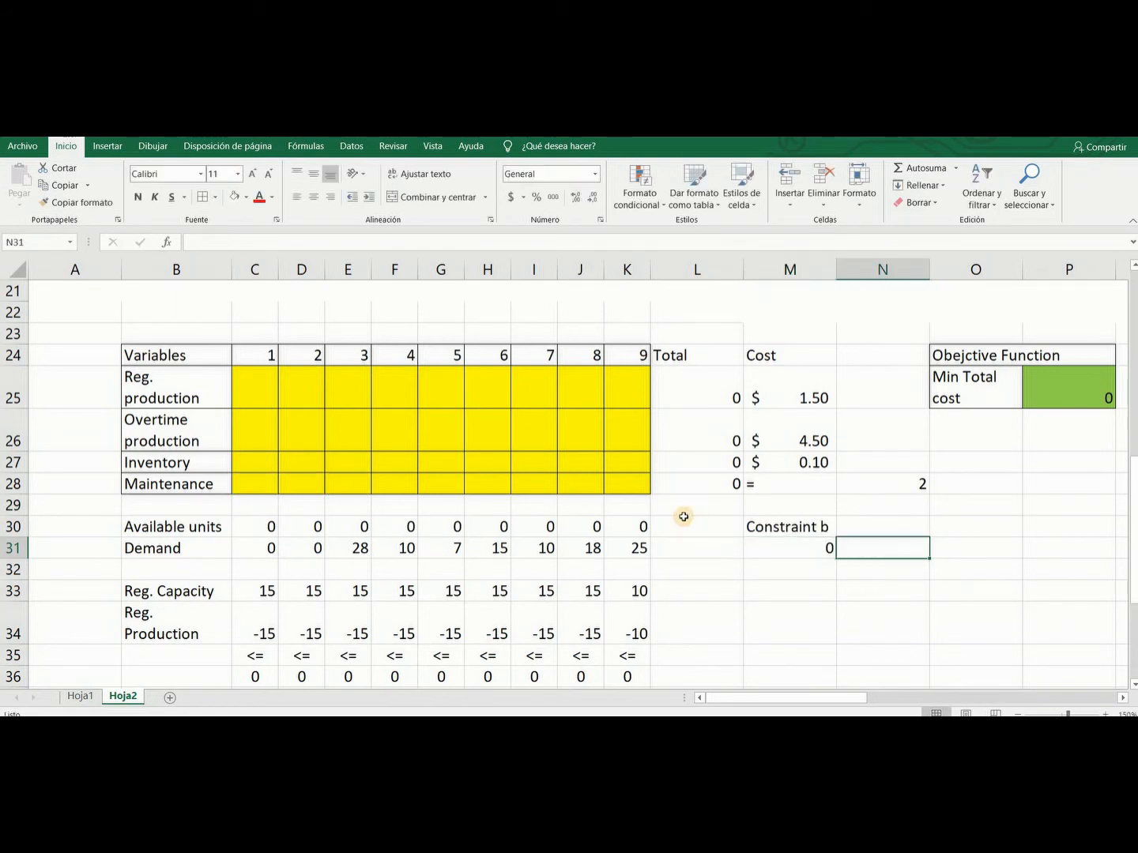
- Complete constraint b with the sign "<=" in N31 and the limit 1 in O31
type("<=")
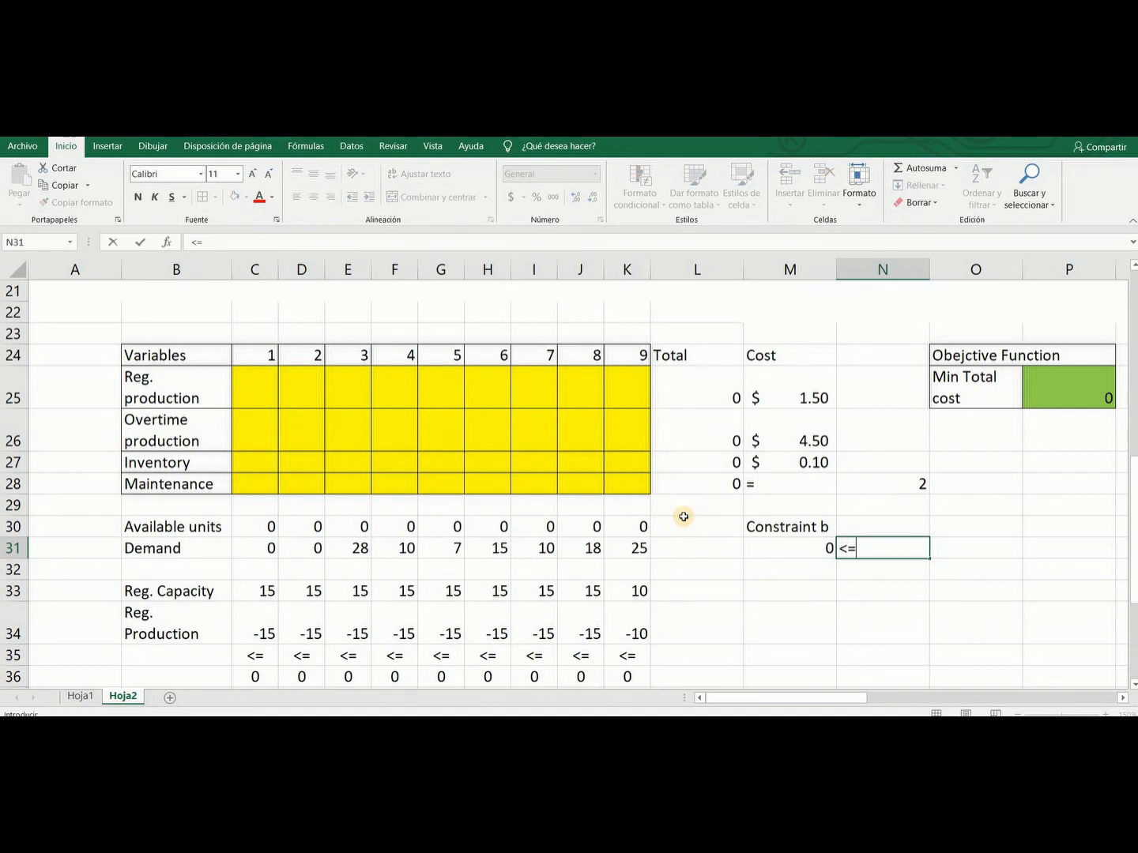
key("Tab")
type("1")
key("Return")
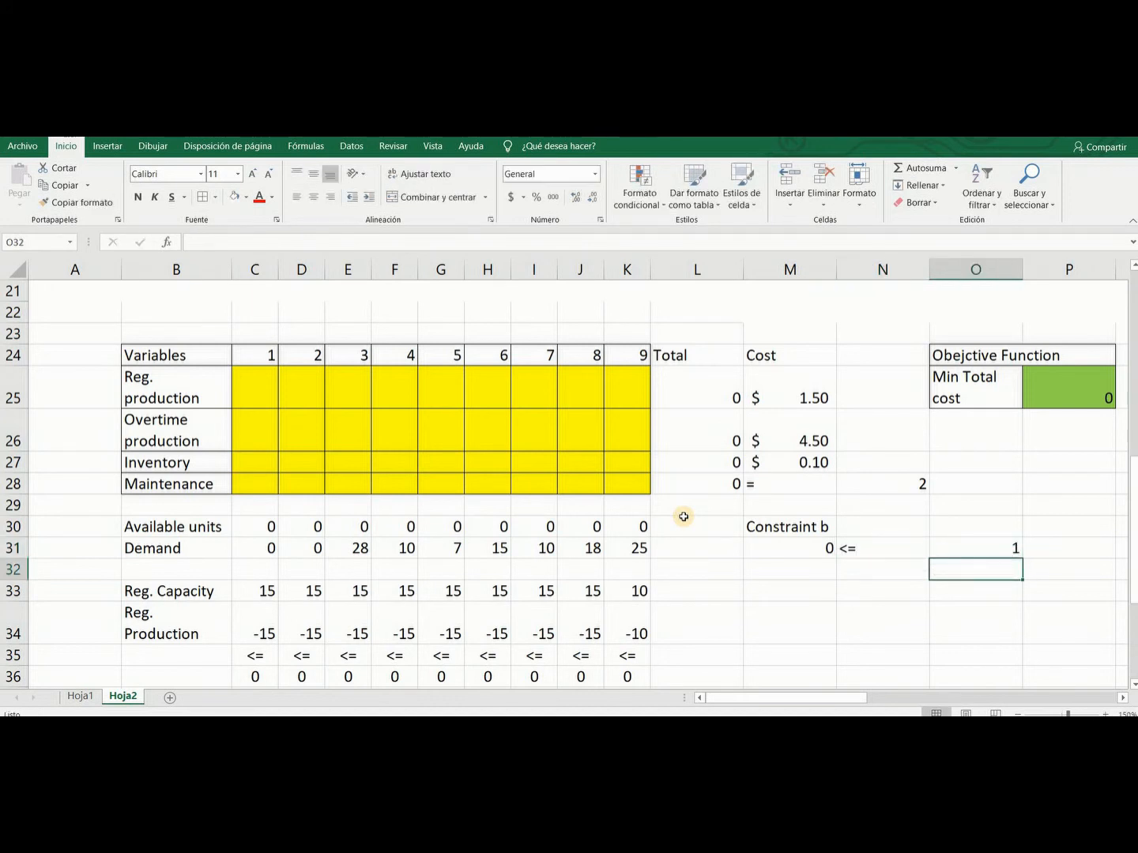
- Enter the label "Constraint c" in M33
key("Down")
key("Left")
key("Left")
type("C")
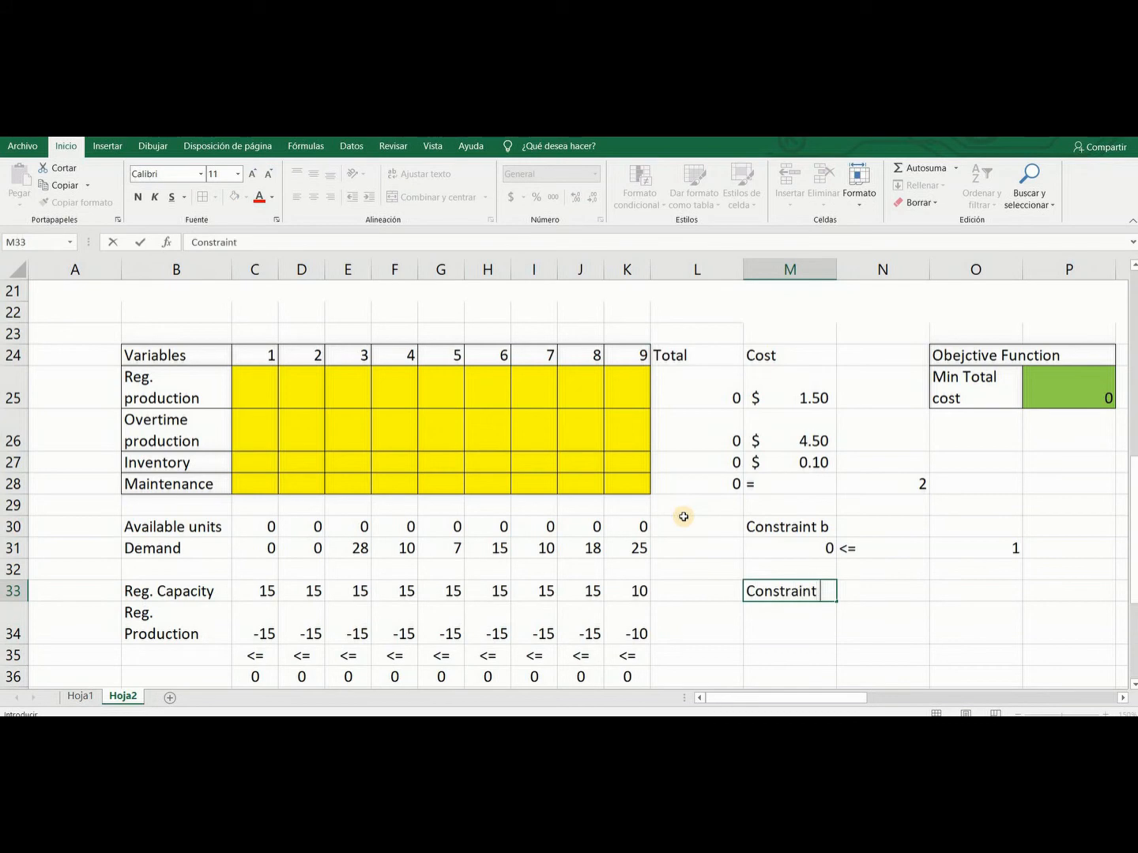
key("Return")
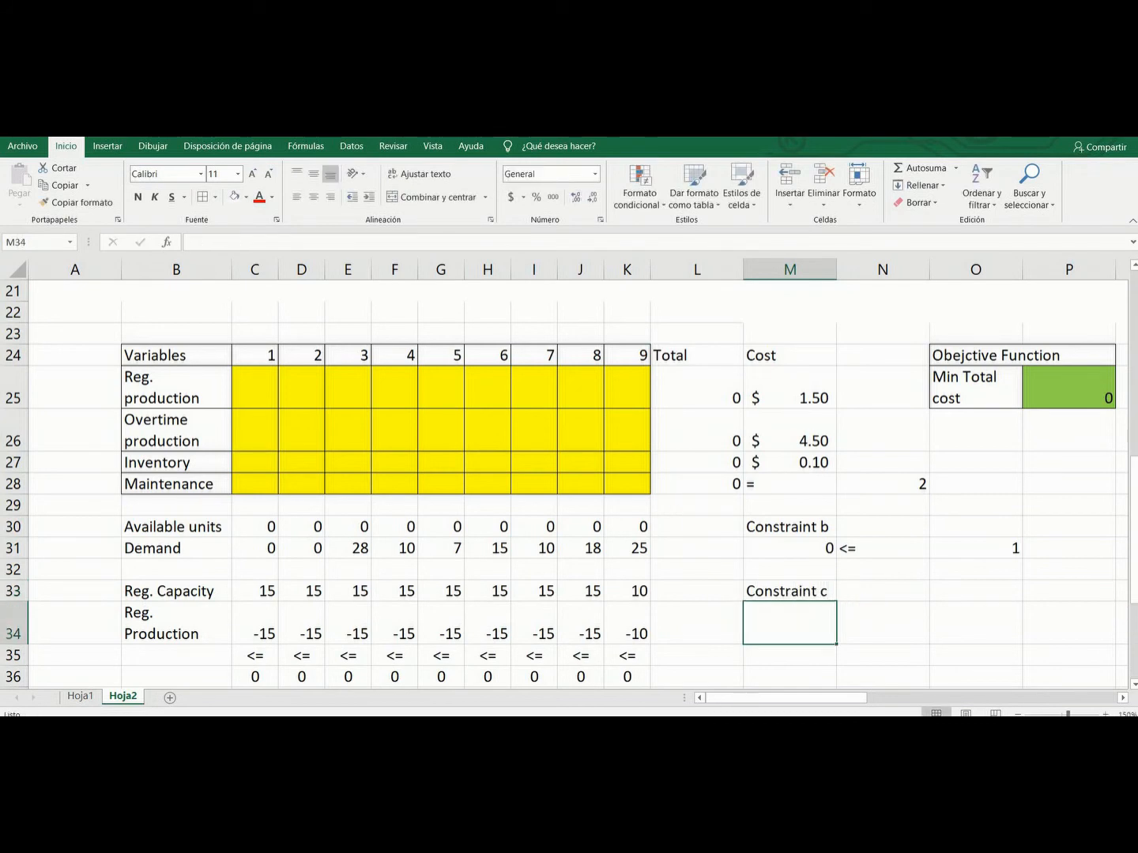
- Check the handwritten week 3 and week 7 maintenance constraint and enter the formula =E28-I28 in M34
left_click_drag(829, 700, 1080, 699)
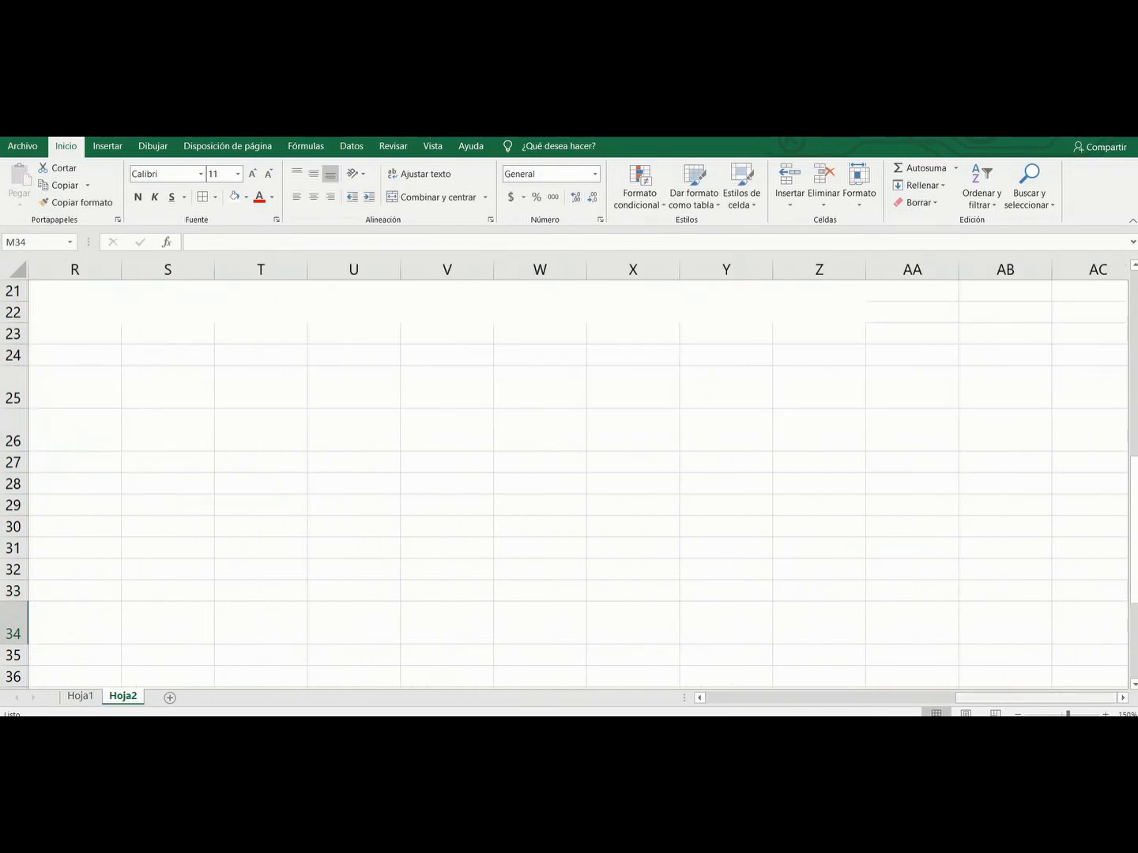
left_click_drag(1134, 555, 1134, 544)
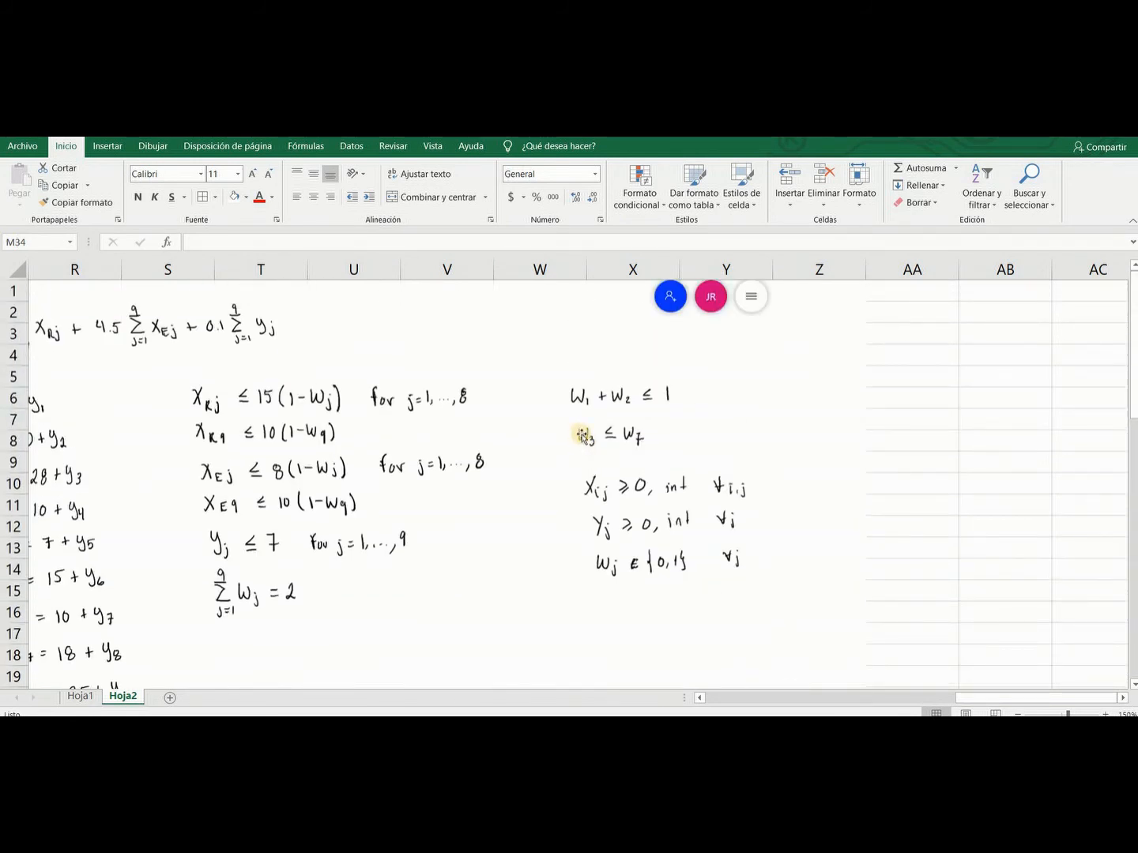
left_click(588, 444)
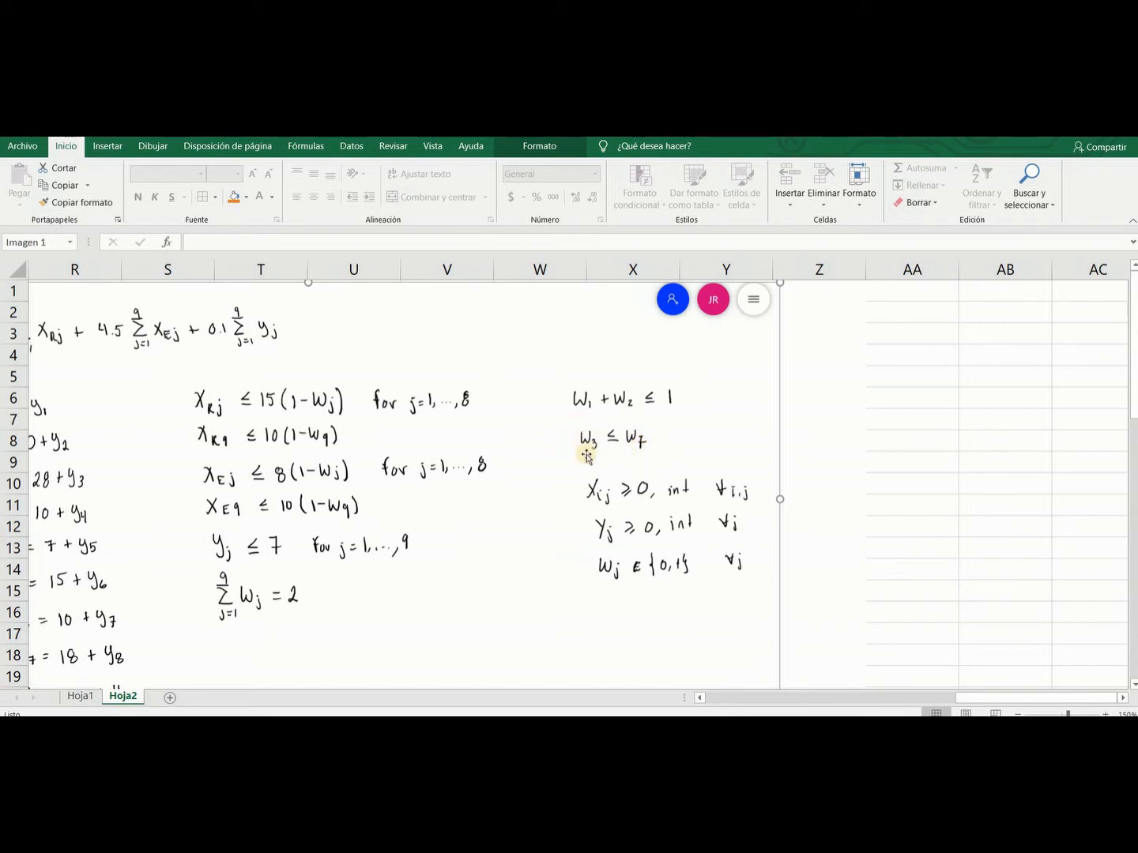
left_click(1132, 544)
scroll(1130, 536, "down", 1)
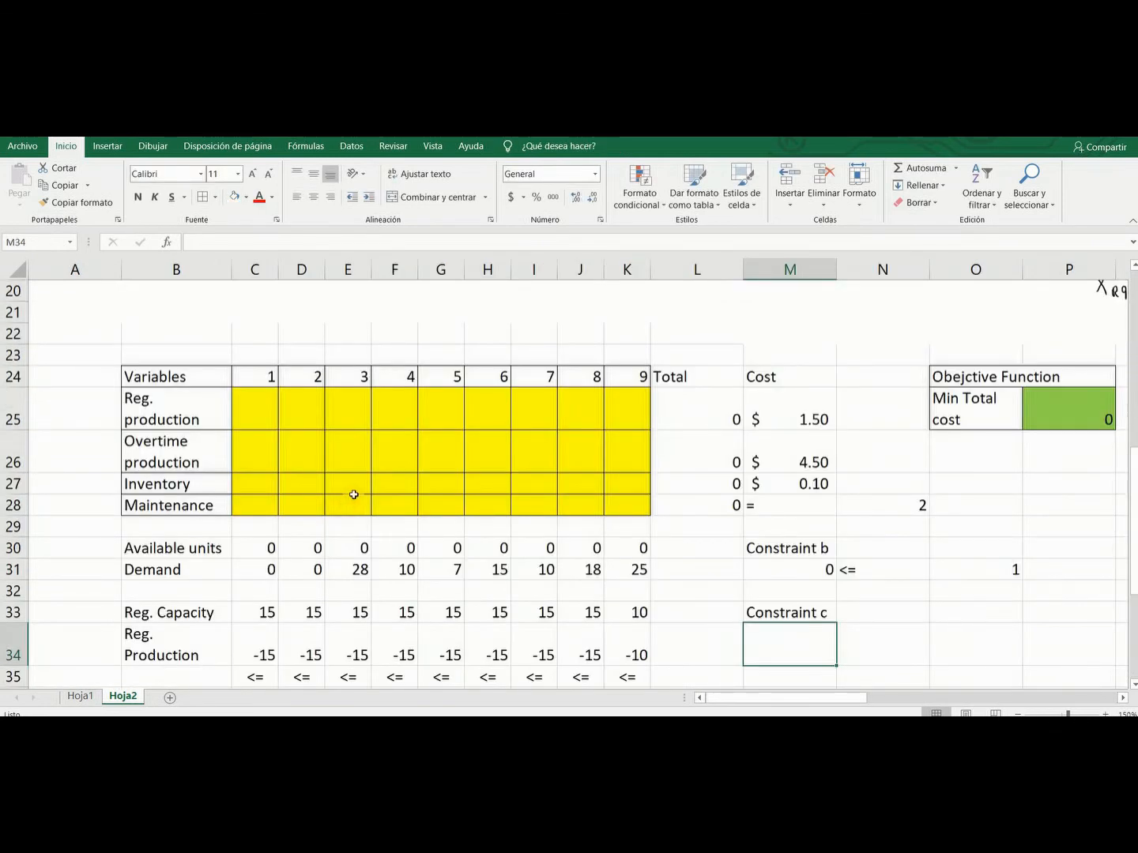
type("=")
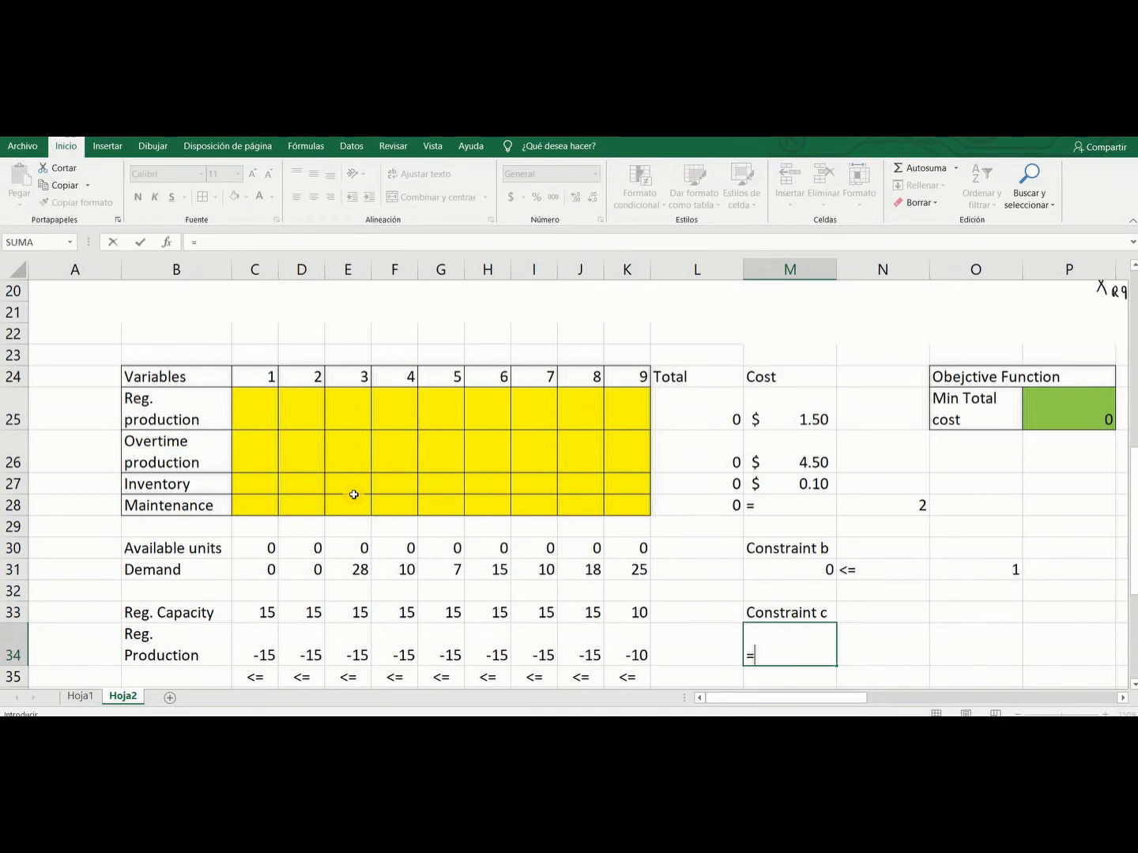
left_click(349, 503)
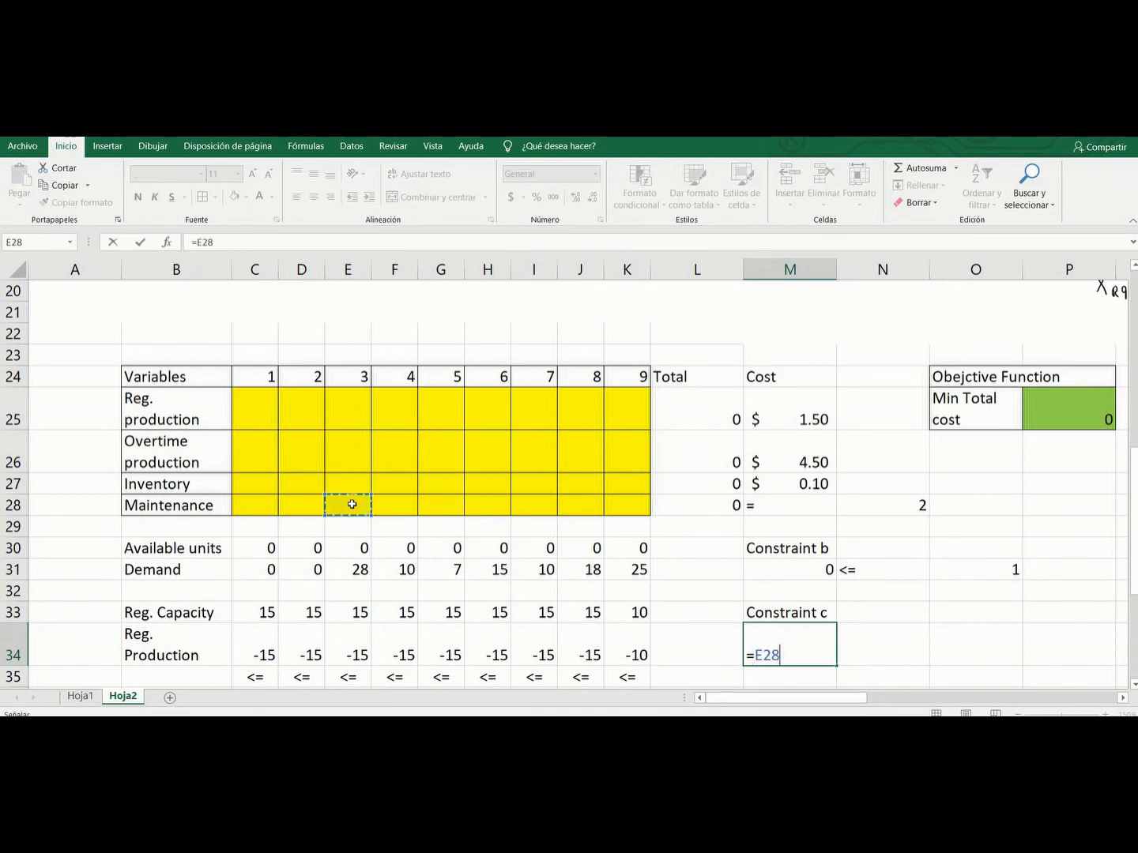
type("-")
left_click(533, 503)
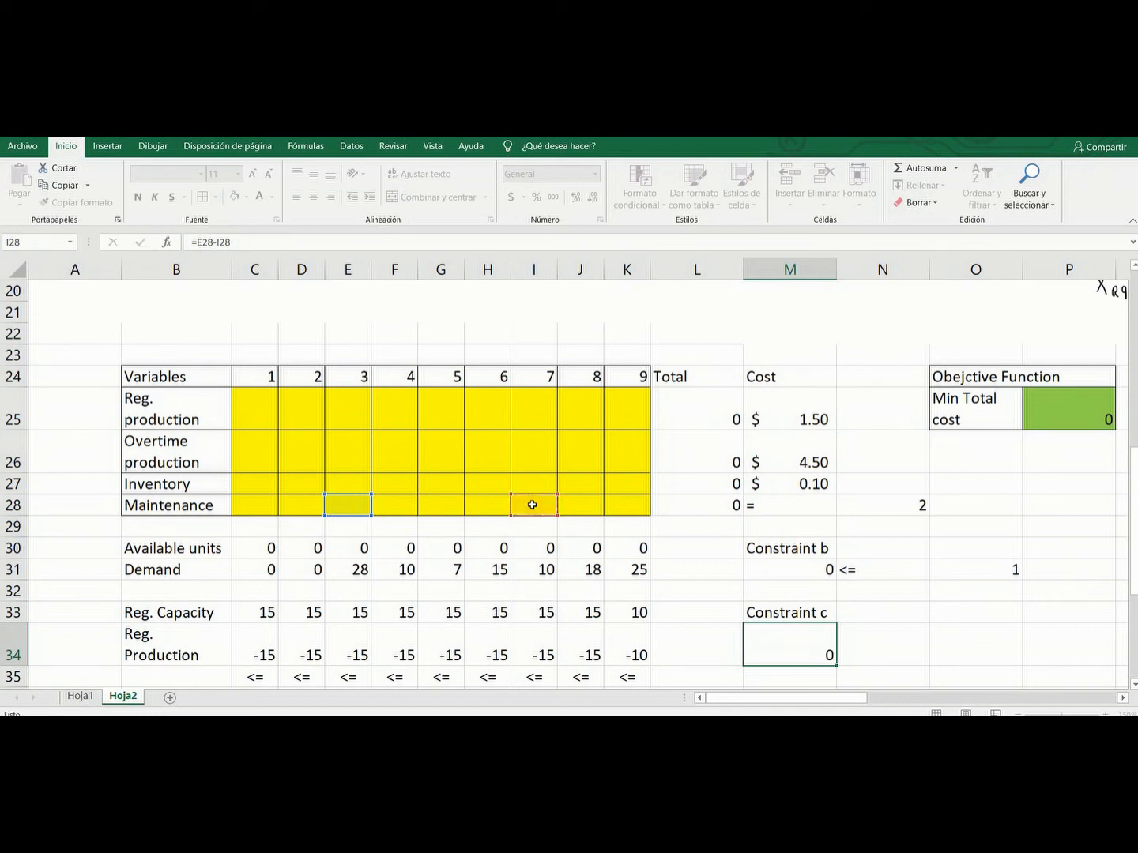
key("Tab")
- Complete constraint c with the sign "<=" in N34 and the limit 0 in O34
type("<")
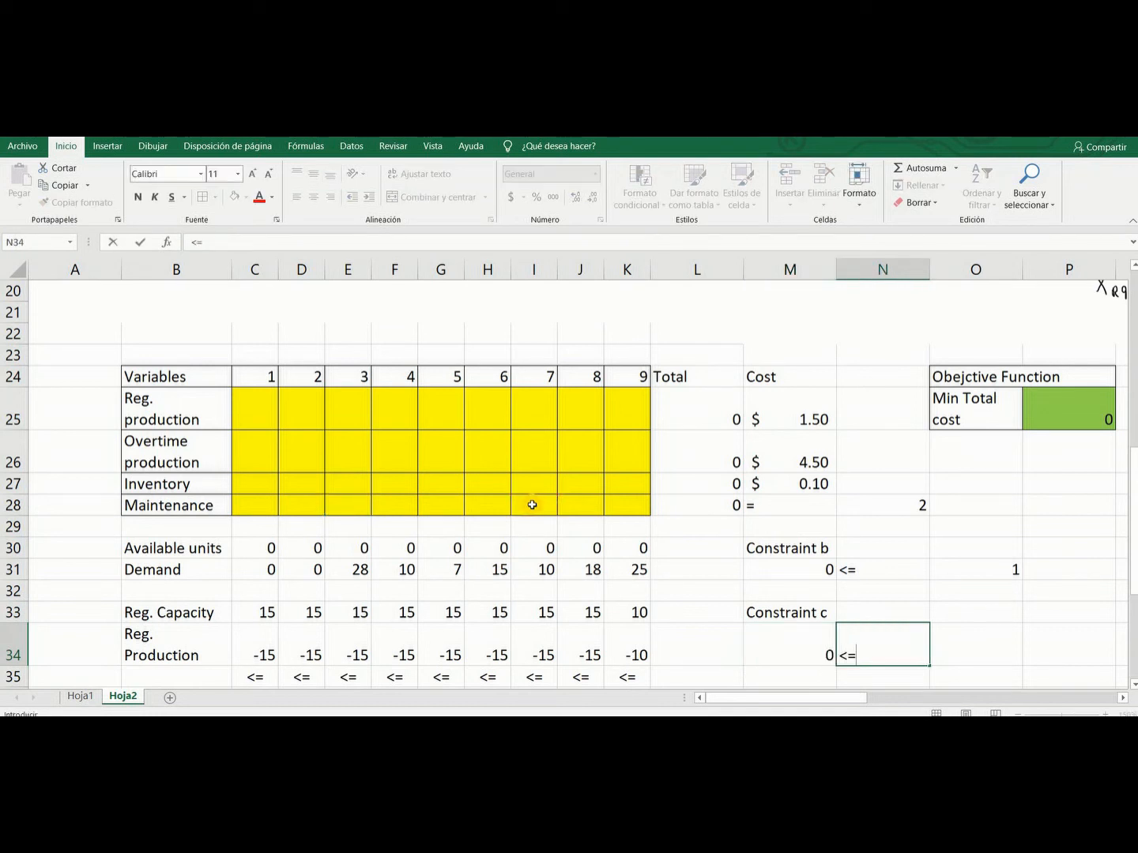
key("Tab")
type("0")
key("Return")
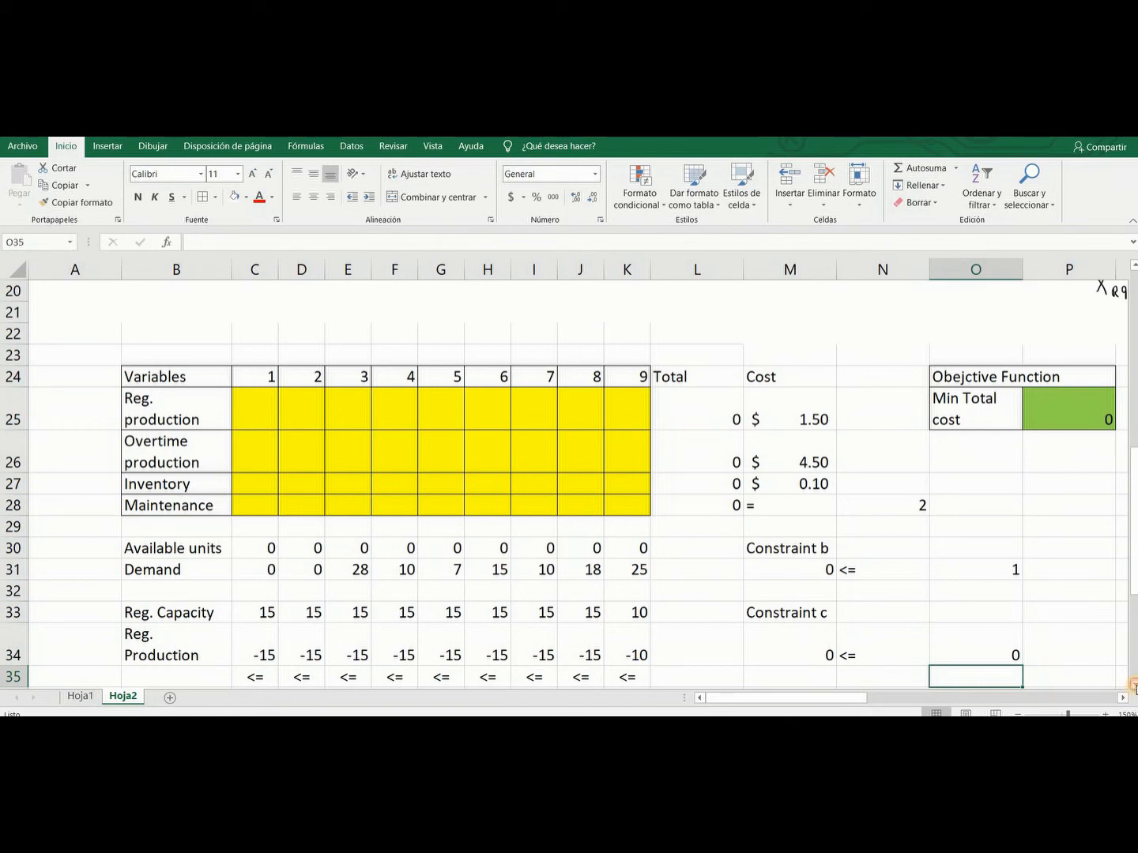
- Look over the variable table, the objective function and the constraint blocks of the finished model on the worksheet
scroll(1131, 686, "down", 2)
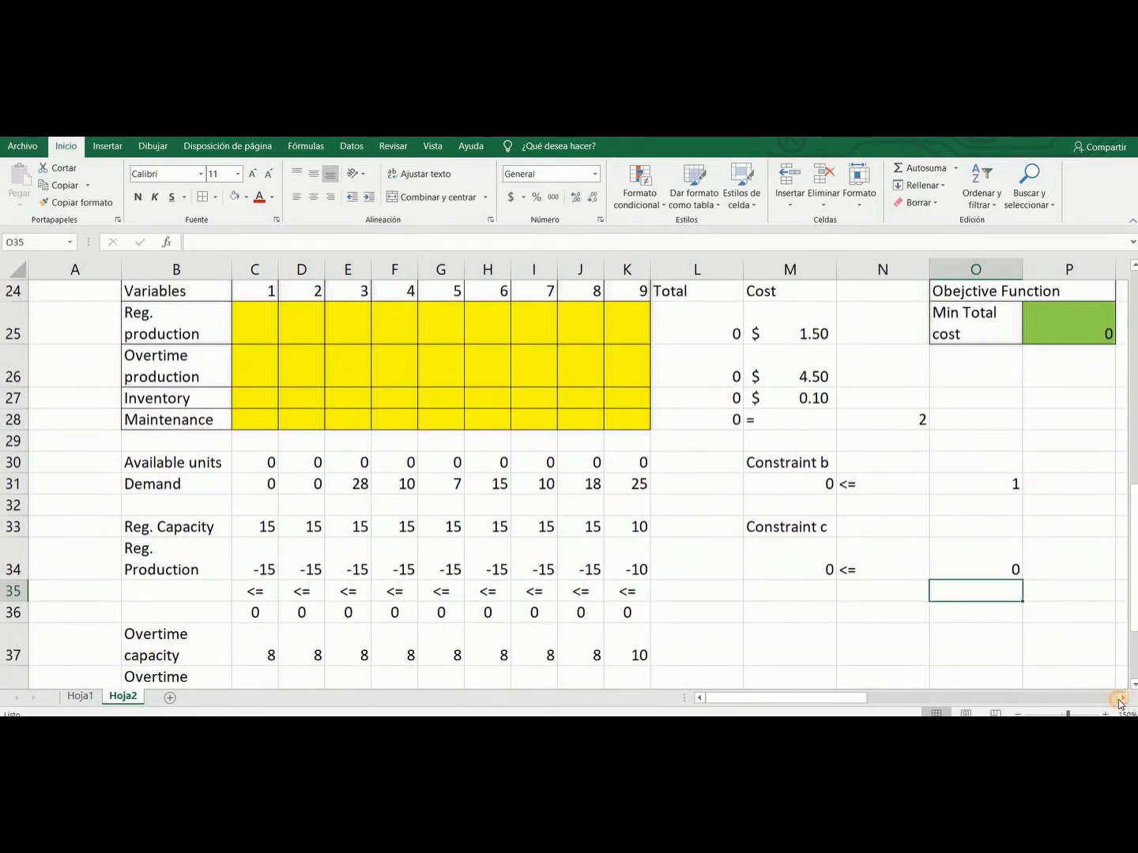
left_click(1121, 698)
left_click(1122, 698)
left_click(1122, 698)
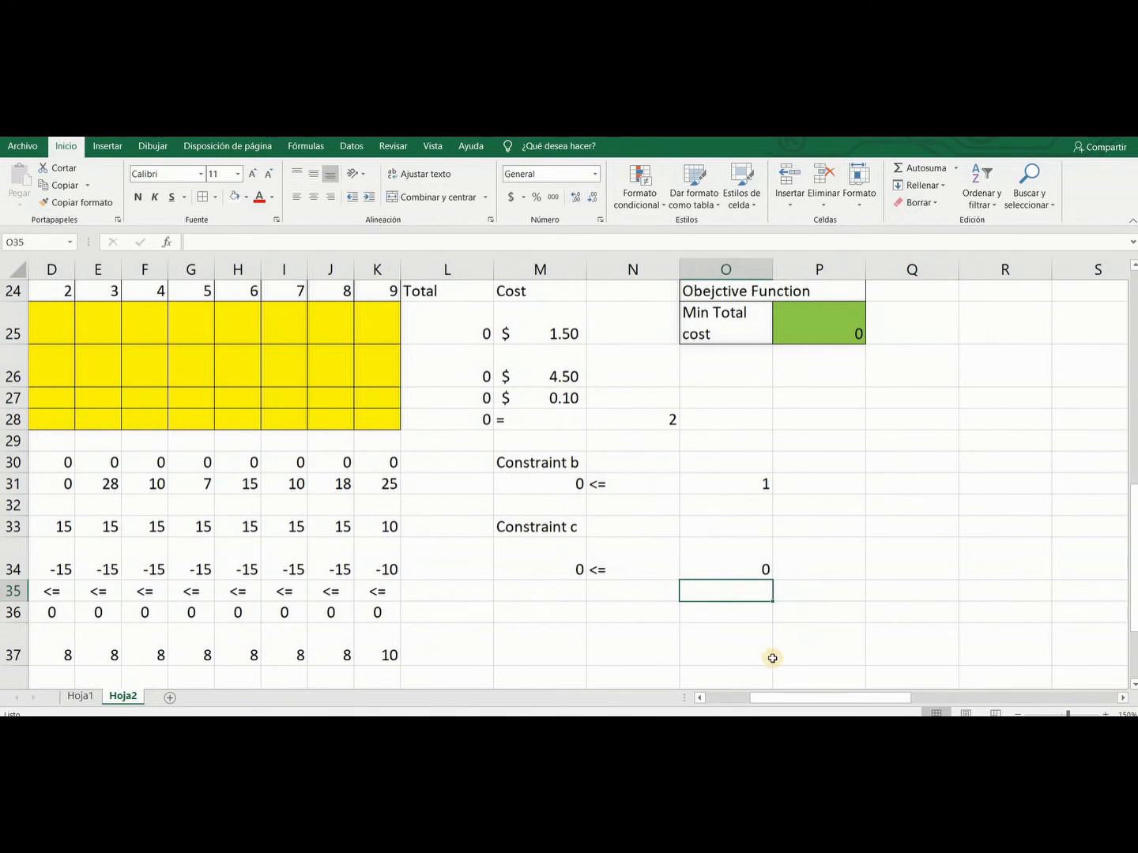
left_click_drag(789, 699, 745, 700)
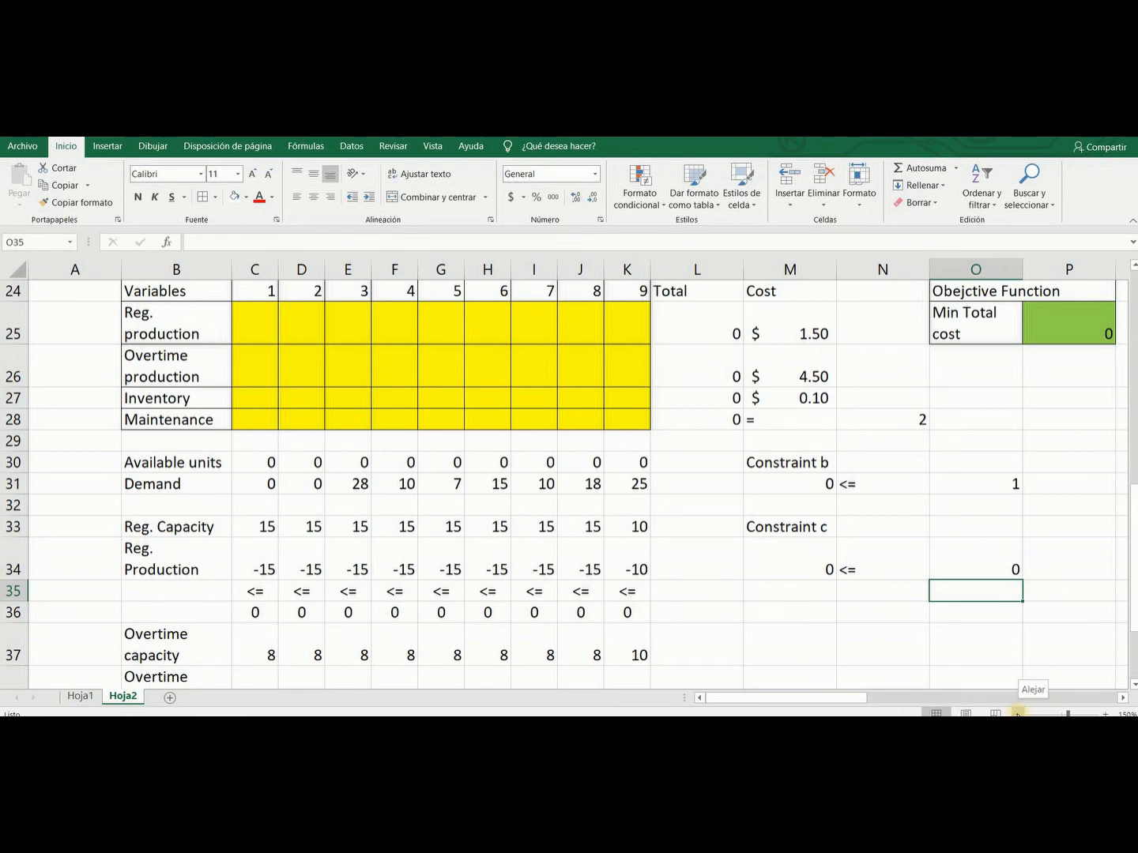
left_click(1016, 714)
left_click(1017, 713)
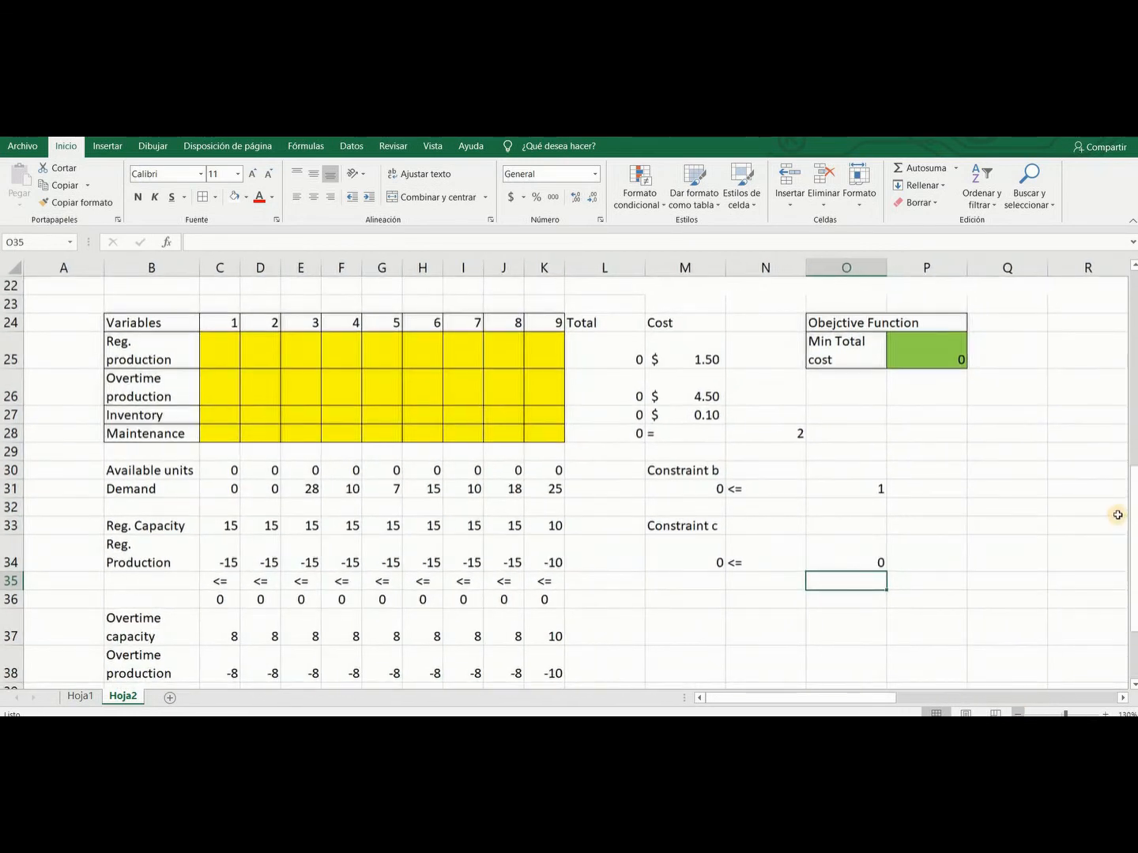
left_click_drag(1132, 518, 1133, 537)
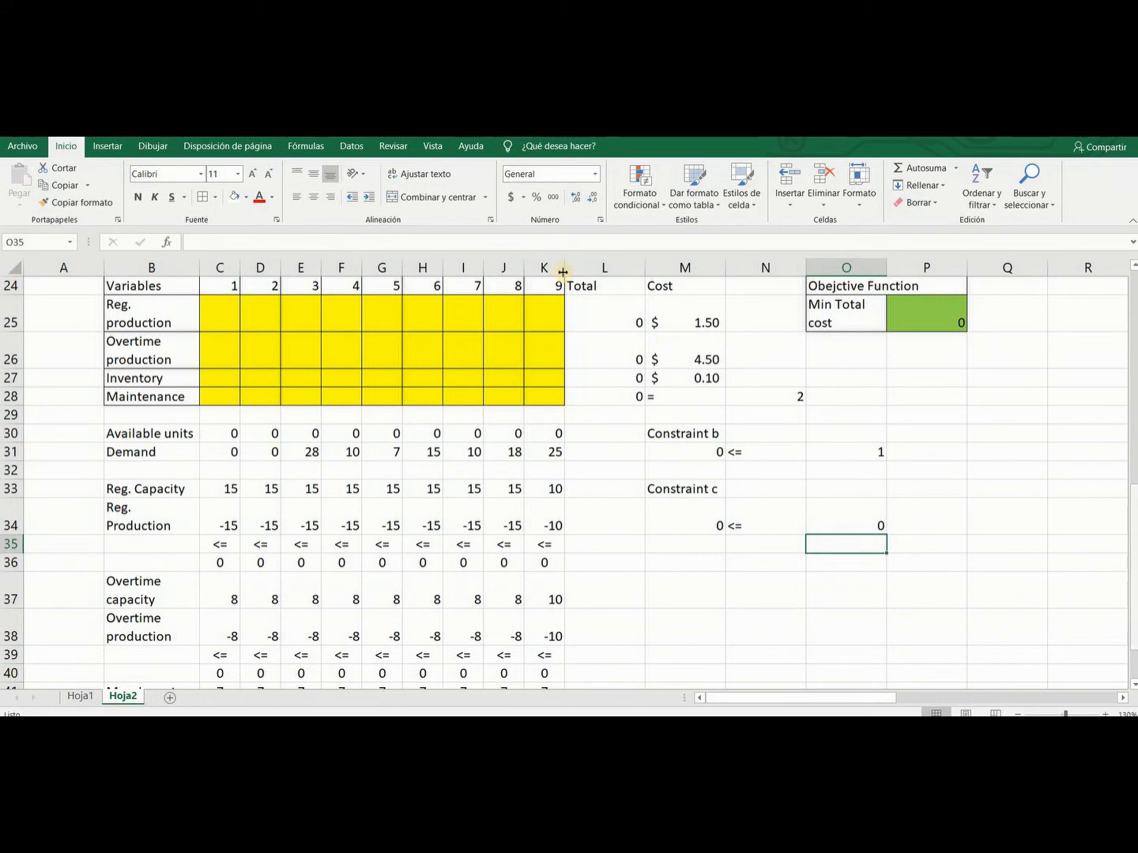
- Start Solver and set it to minimize the total cost in P25 by changing the variable cells C25:K28
left_click(354, 150)
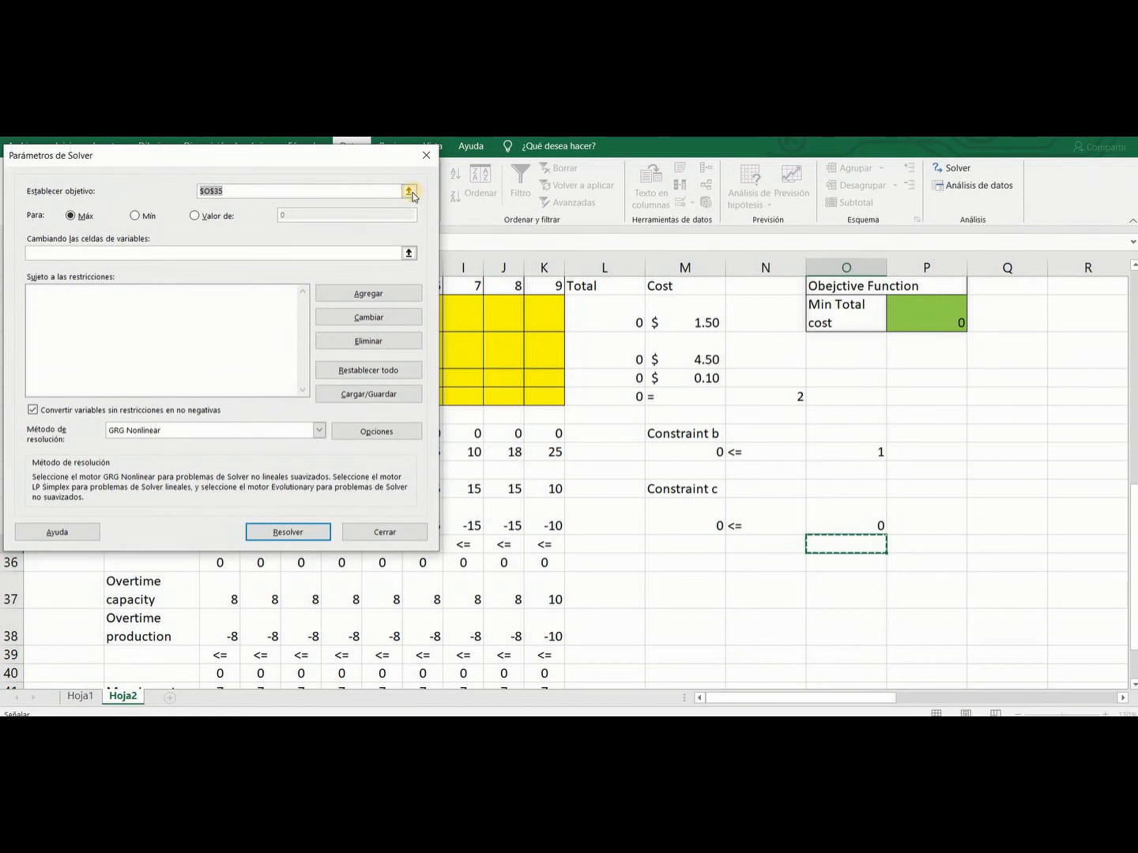
left_click(409, 191)
left_click(946, 309)
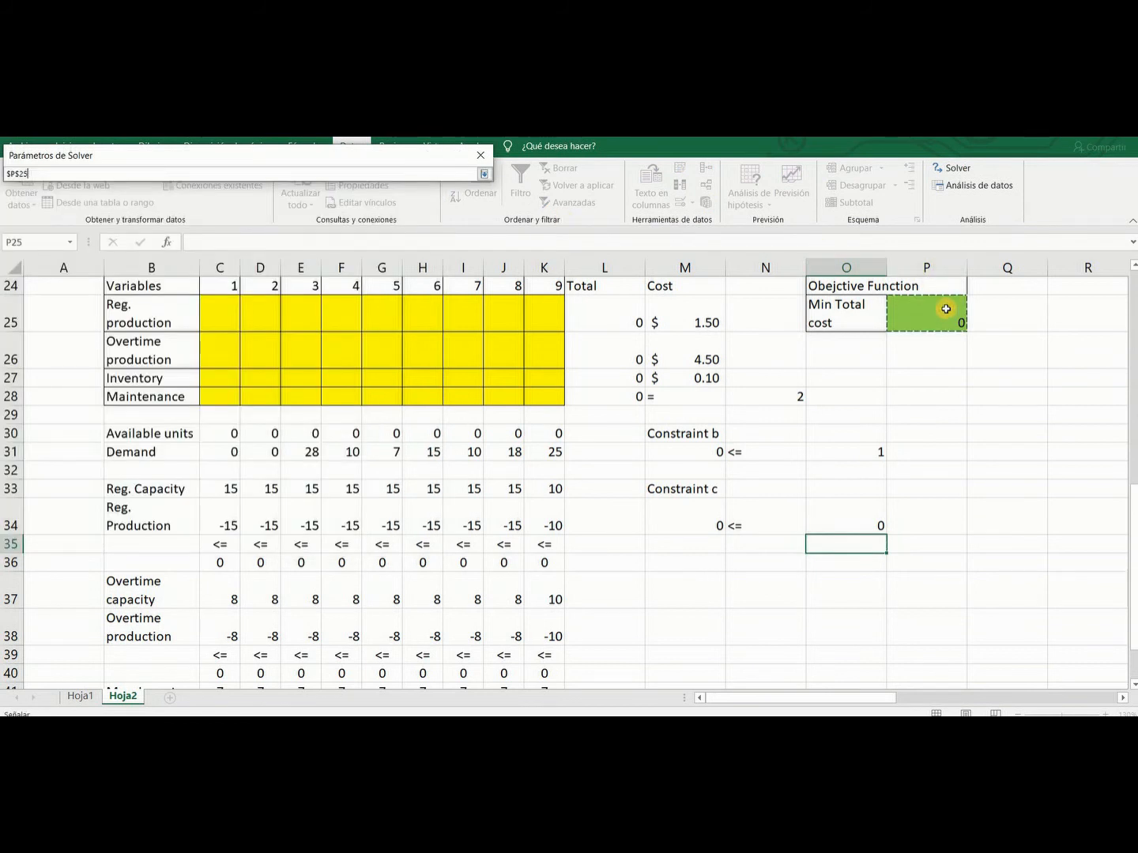
key("Return")
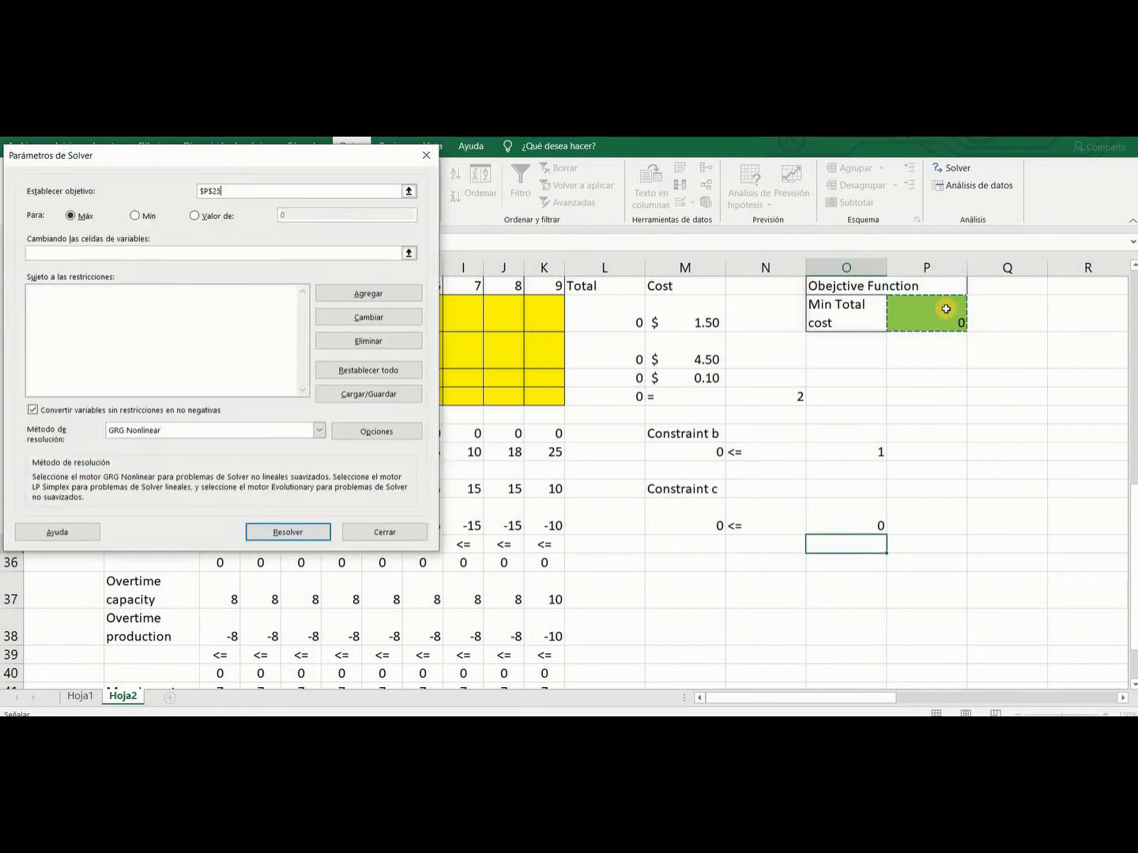
left_click(137, 218)
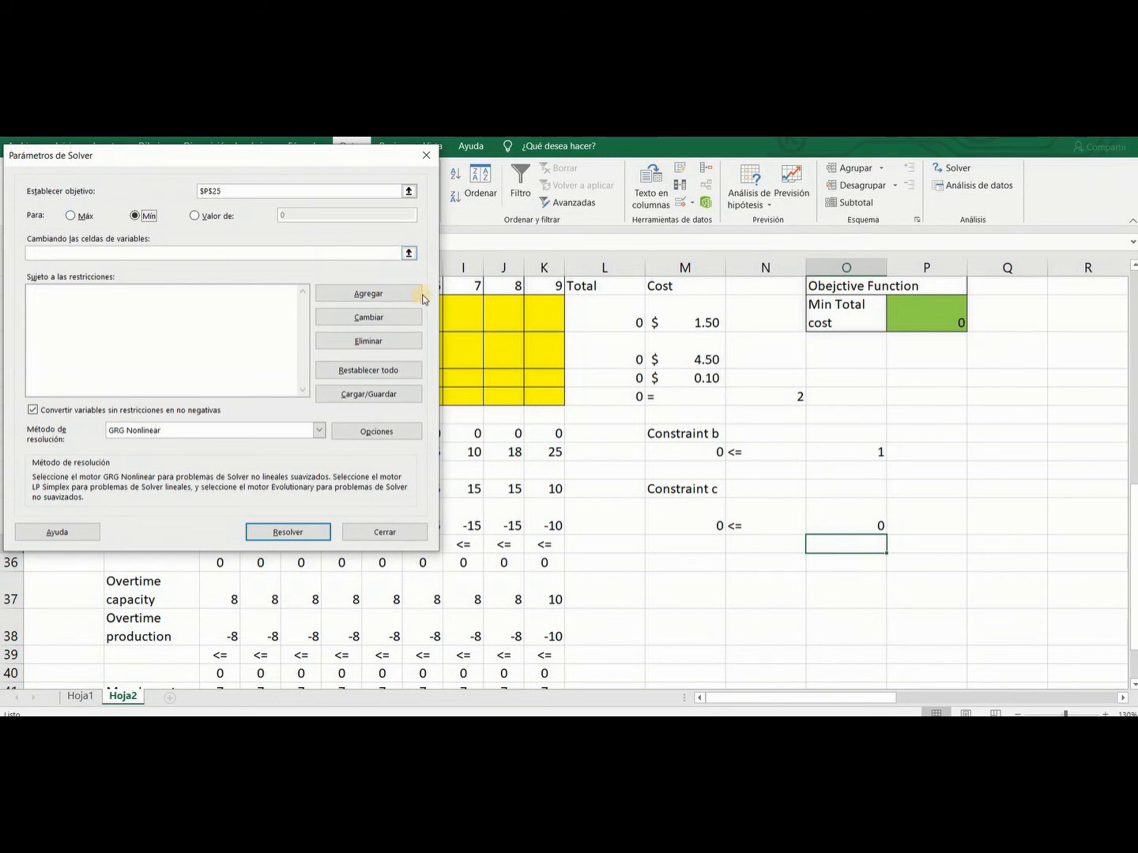
left_click(408, 253)
left_click_drag(221, 310, 541, 388)
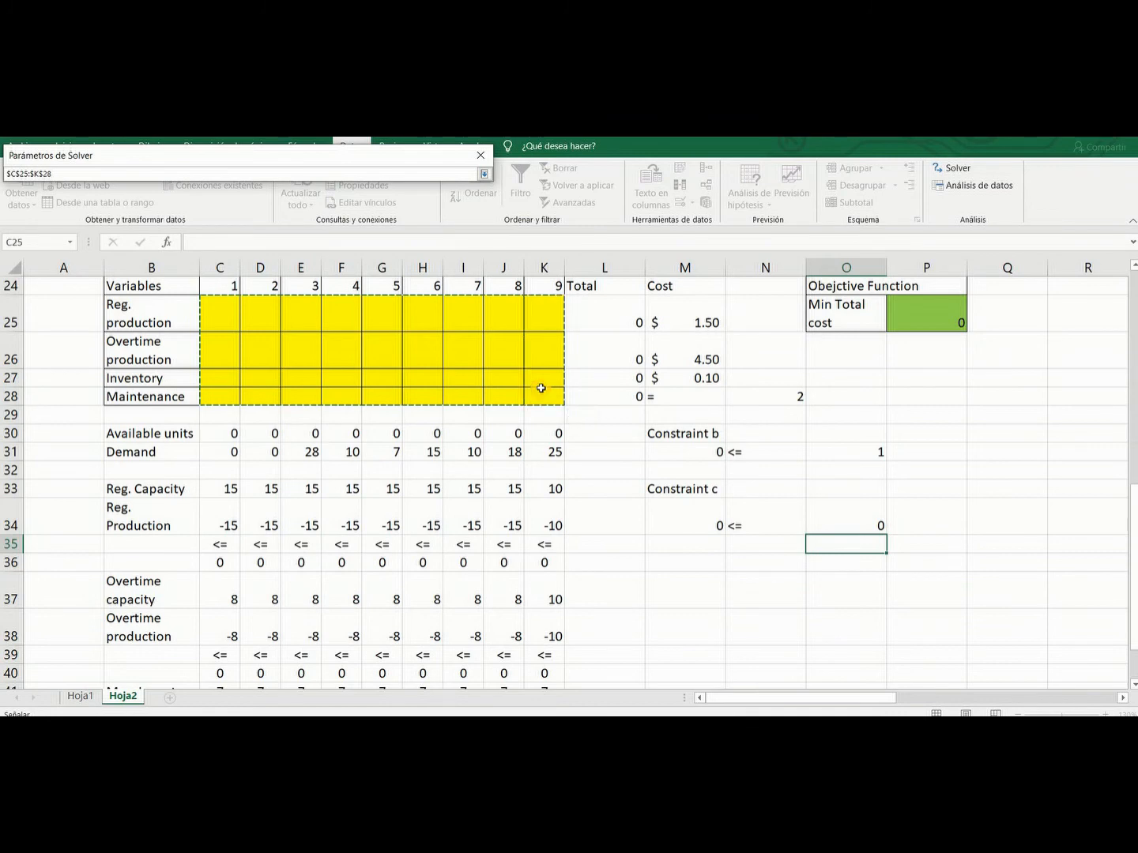
key("Return")
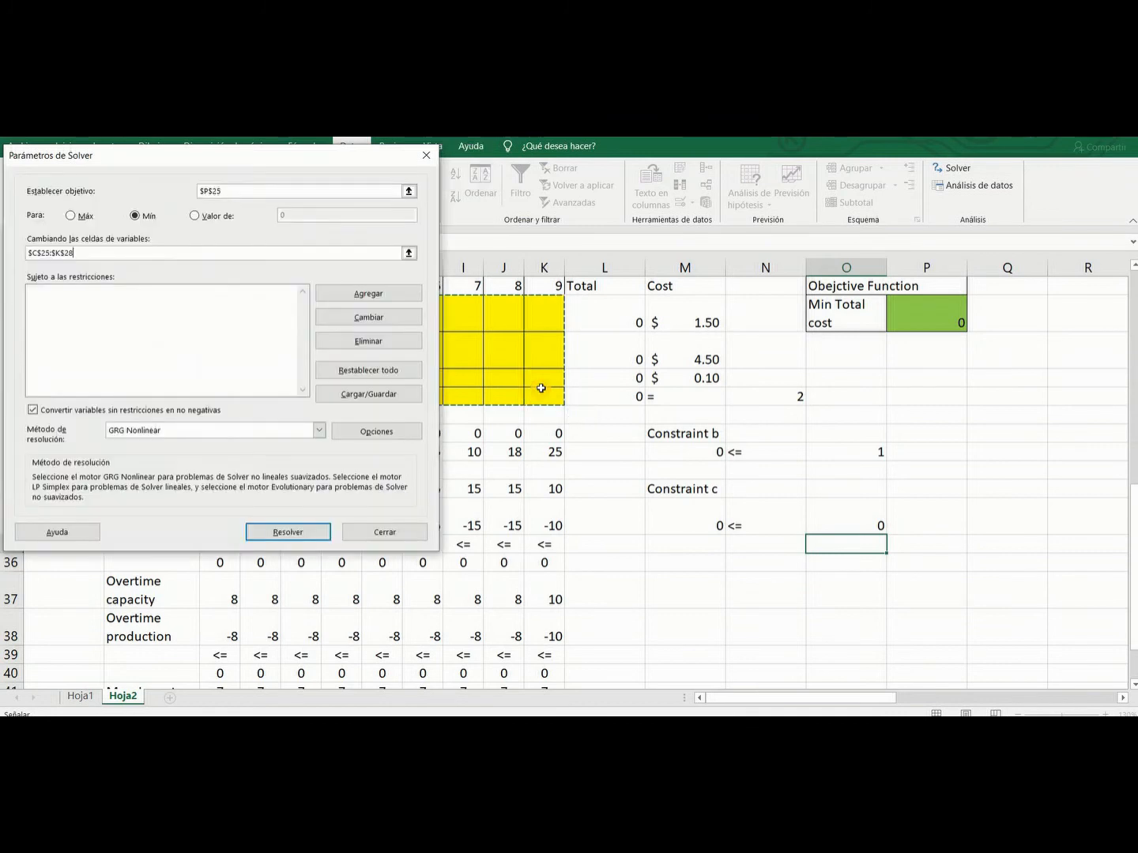
- Add a Solver constraint that makes the available units C30:K30 equal (=) to the demand C31:K31
left_click(387, 297)
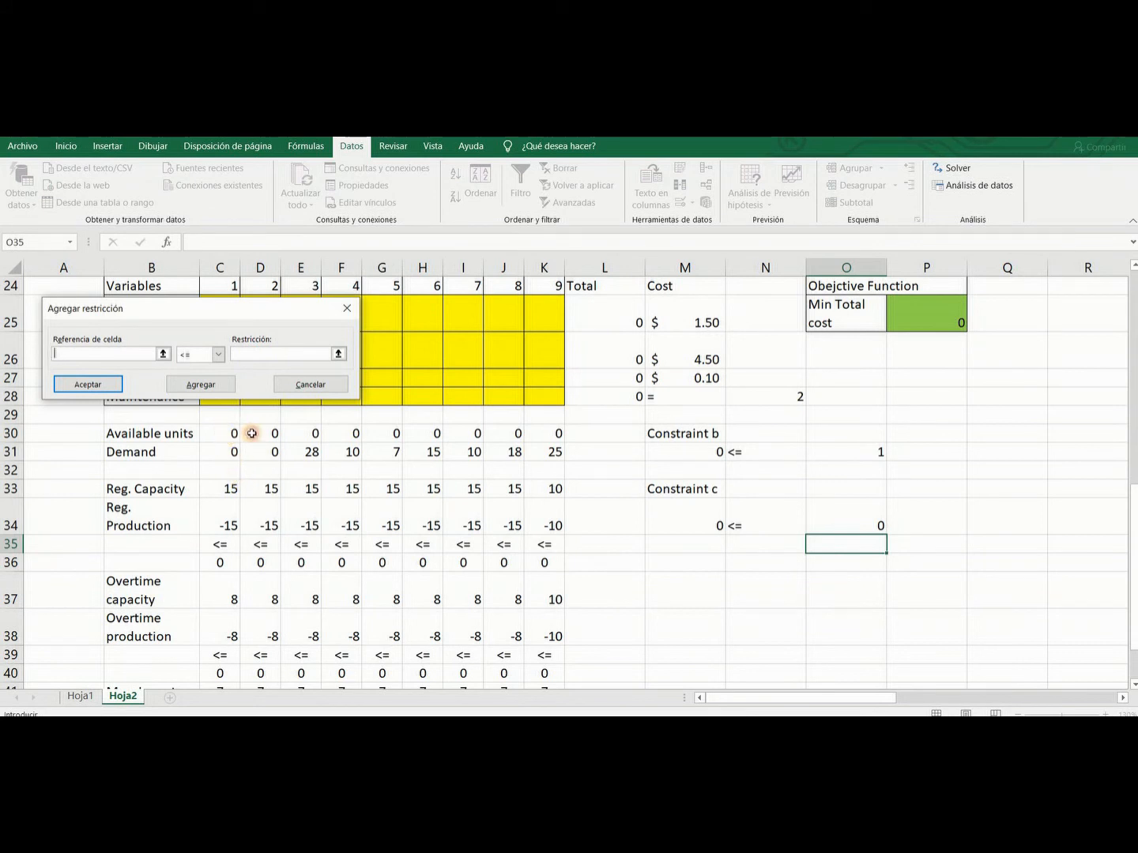
left_click_drag(227, 433, 549, 435)
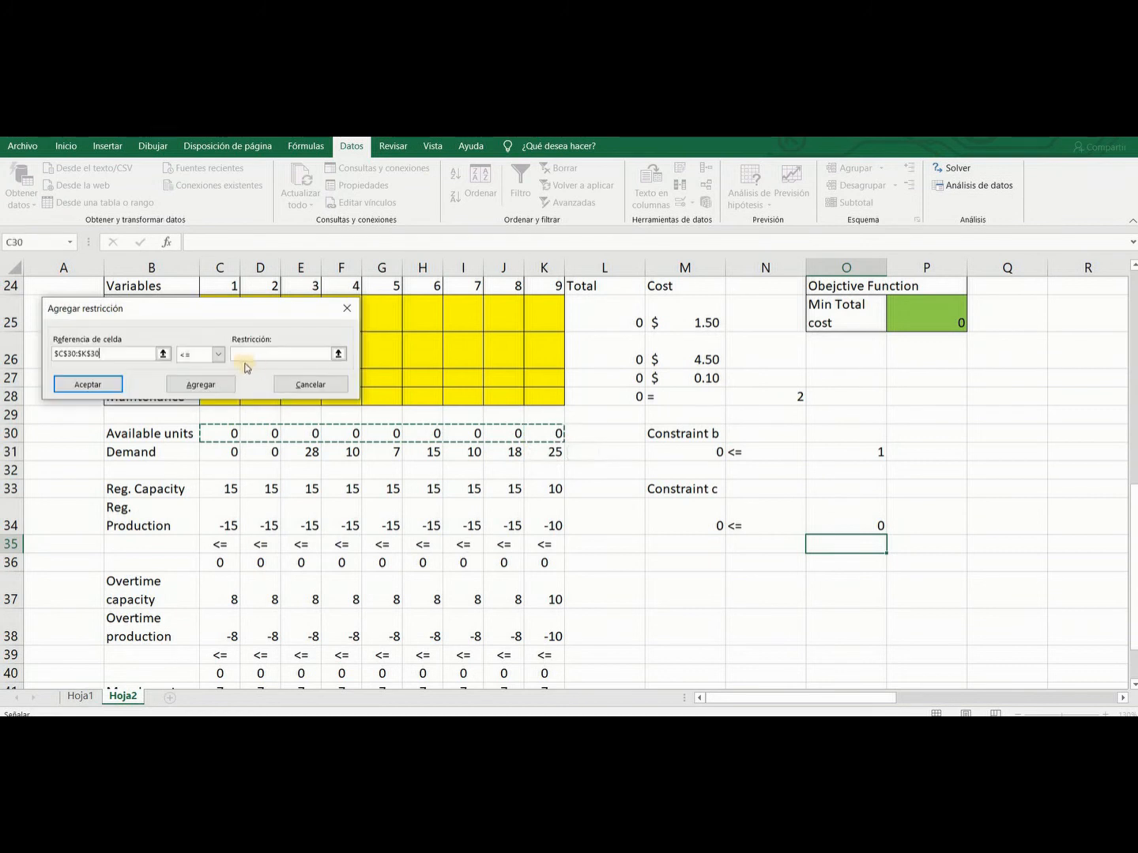
left_click(217, 355)
left_click(194, 376)
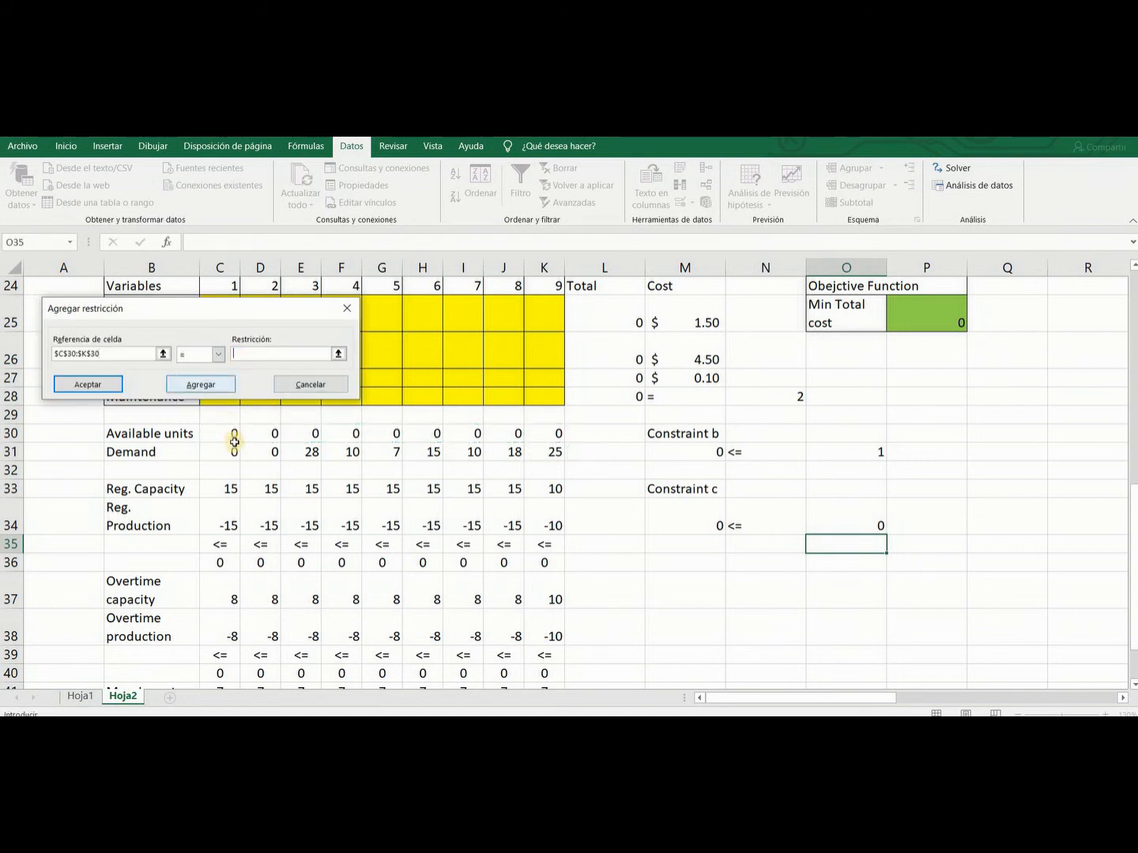
left_click_drag(233, 453, 528, 452)
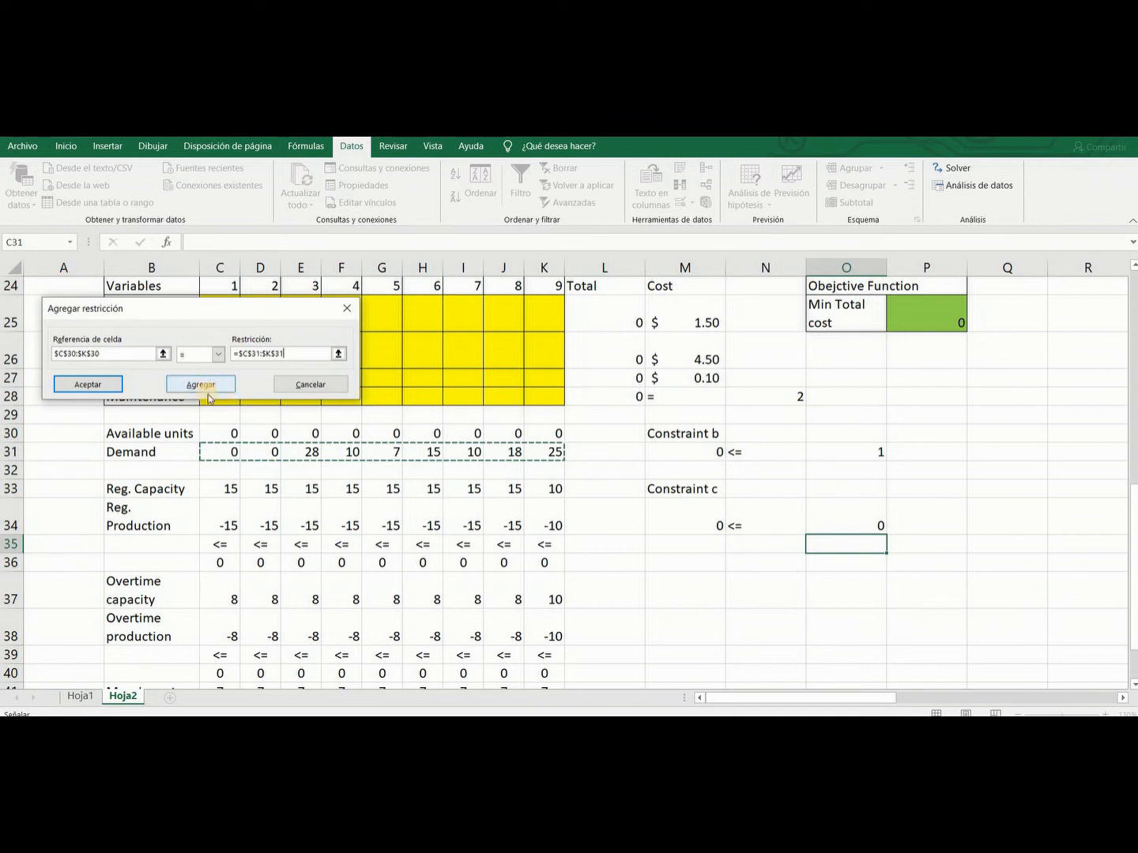
left_click(207, 386)
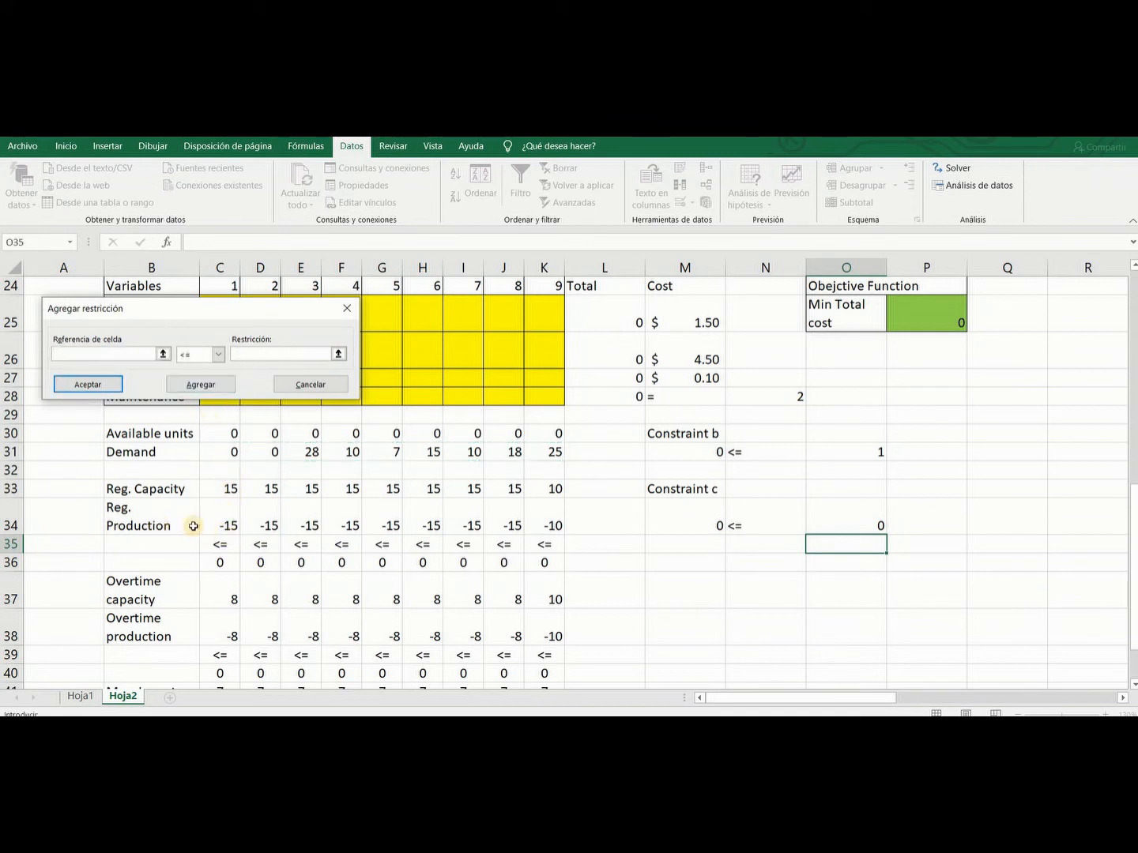
- Add a Solver constraint that keeps the regular production expressions C34:K34 <= C36:K36
left_click_drag(224, 522, 494, 527)
left_click(254, 354)
left_click_drag(225, 560, 545, 563)
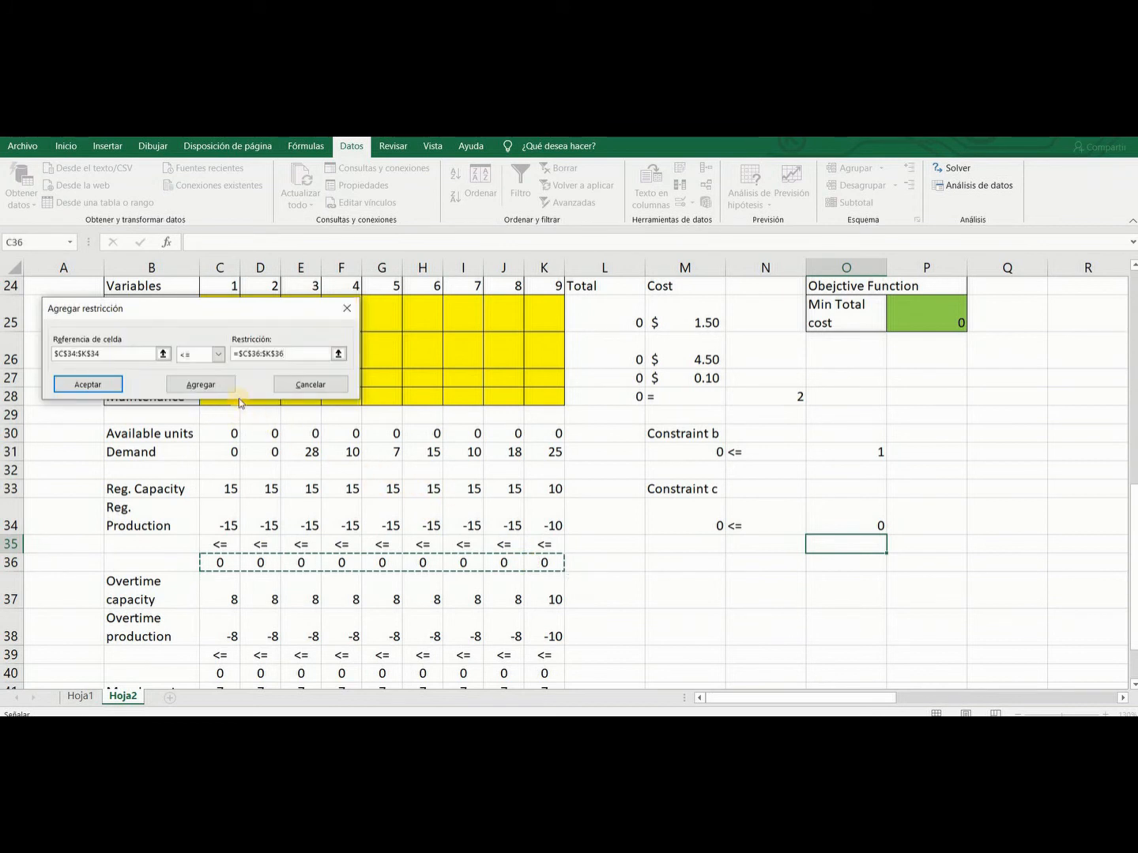
left_click(214, 388)
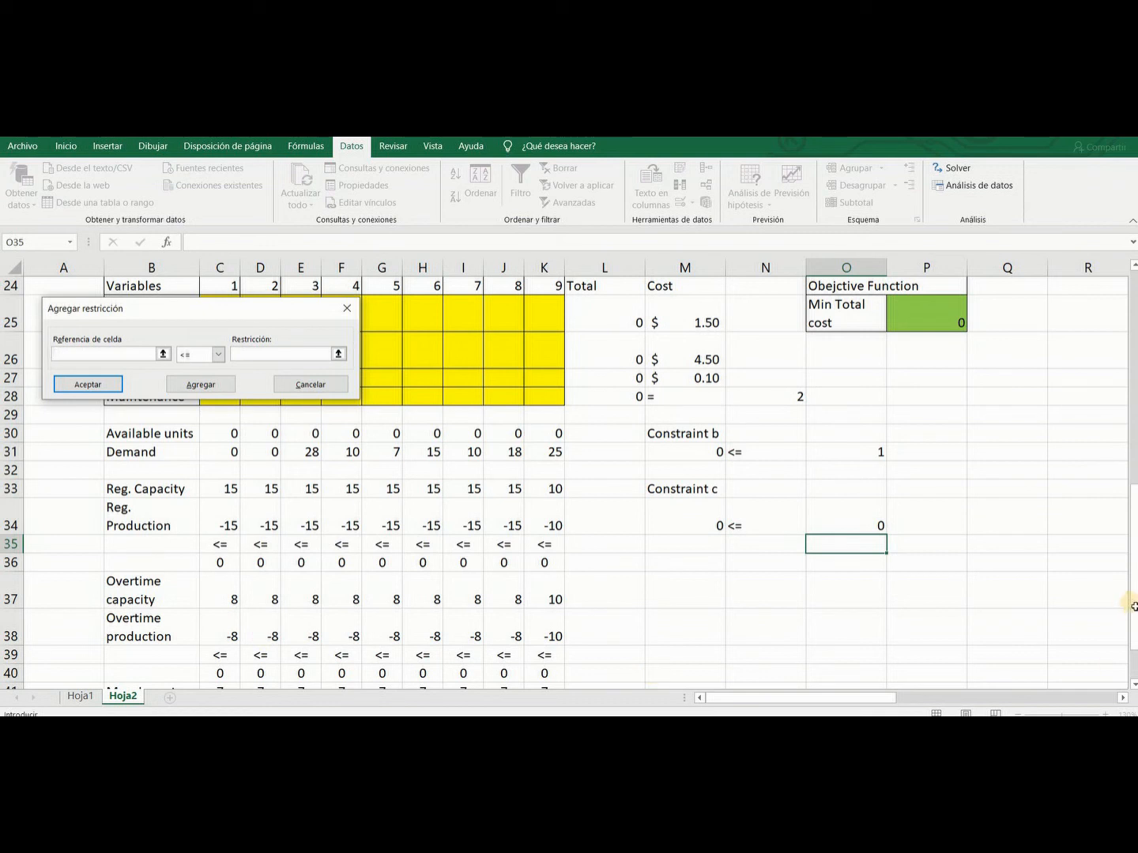
- Add a Solver constraint that keeps the overtime production expressions C38:K38 <= C40:K40
left_click_drag(1133, 610, 1098, 631)
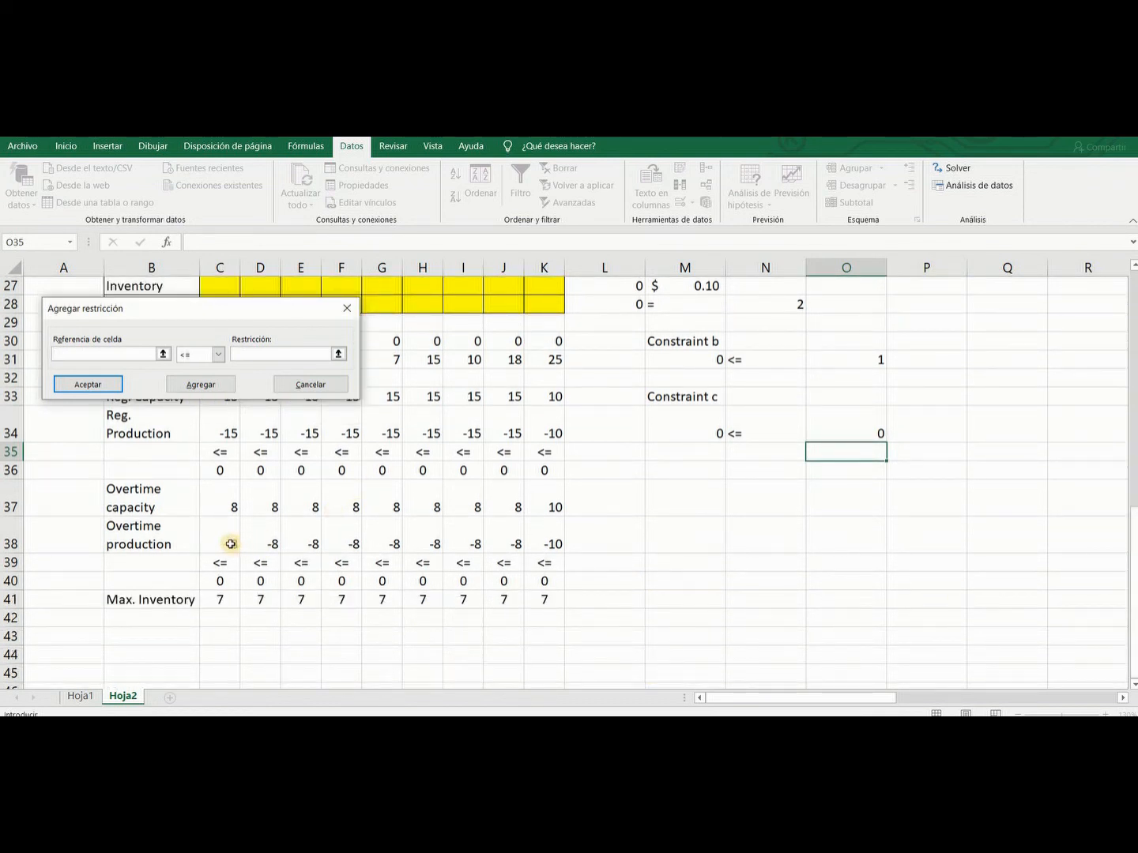
left_click_drag(225, 542, 549, 542)
left_click(250, 353)
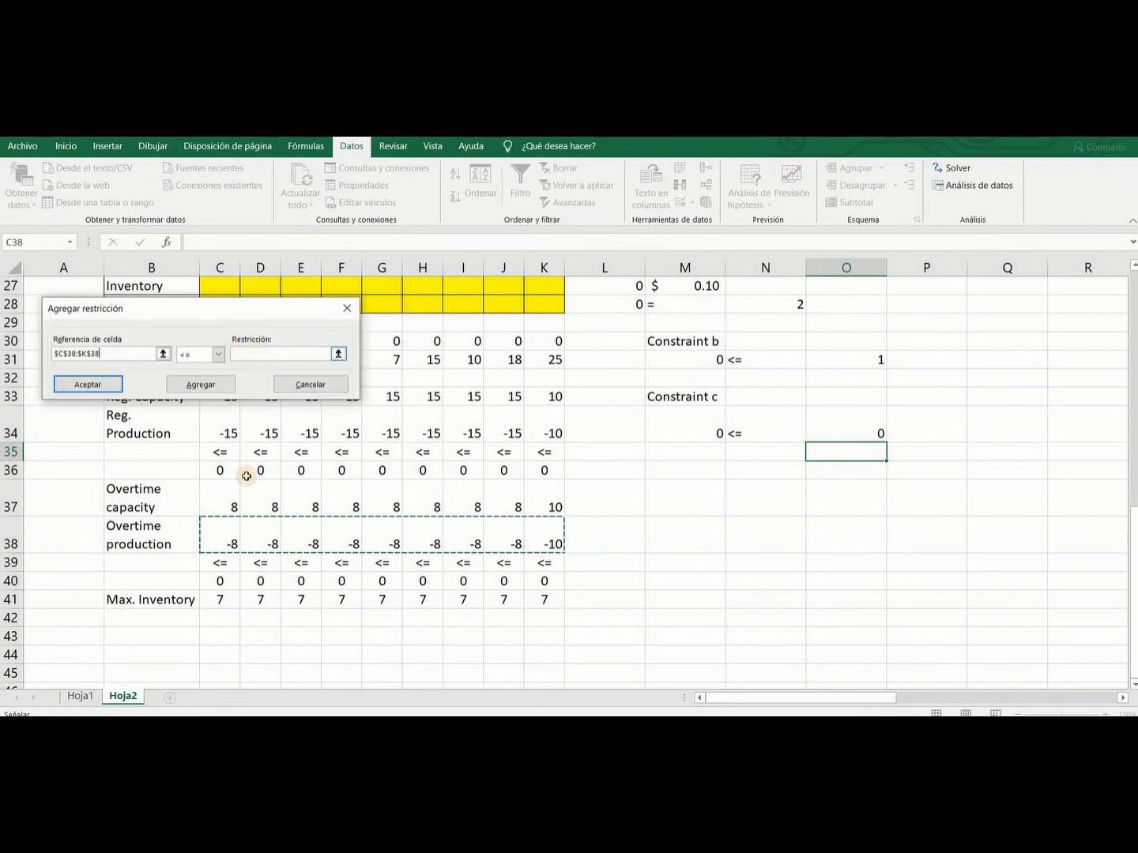
left_click_drag(225, 580, 523, 574)
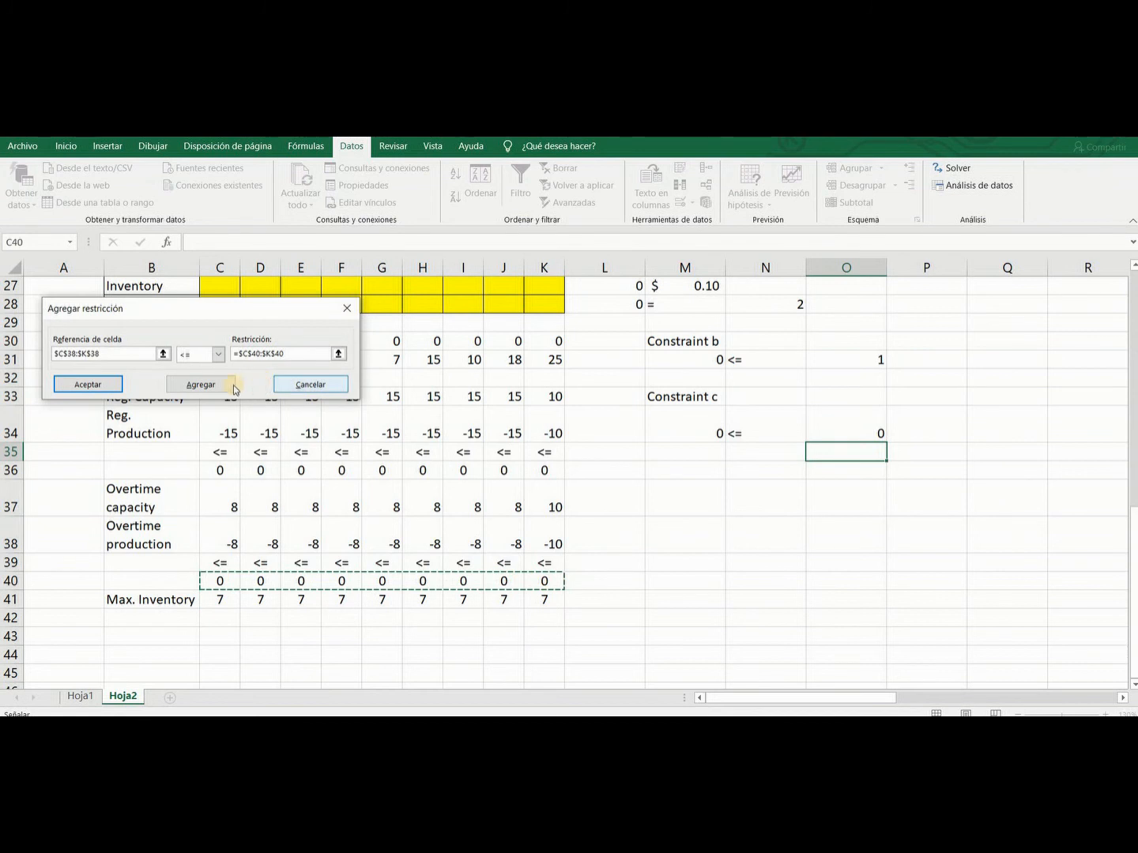
left_click(207, 385)
- Add a Solver constraint that limits the inventory variables C27:K27 to <= the maximum inventory C41:K41
left_click_drag(284, 313, 282, 375)
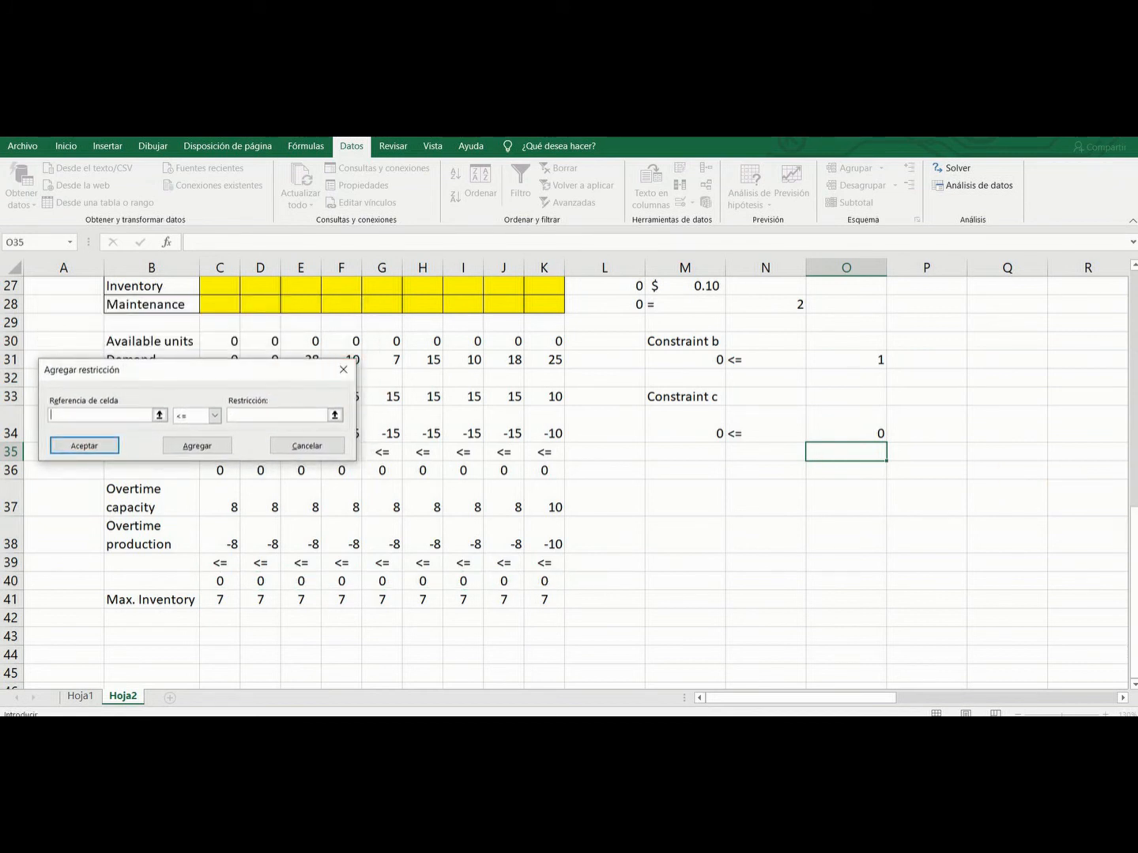
left_click_drag(1133, 526, 1133, 518)
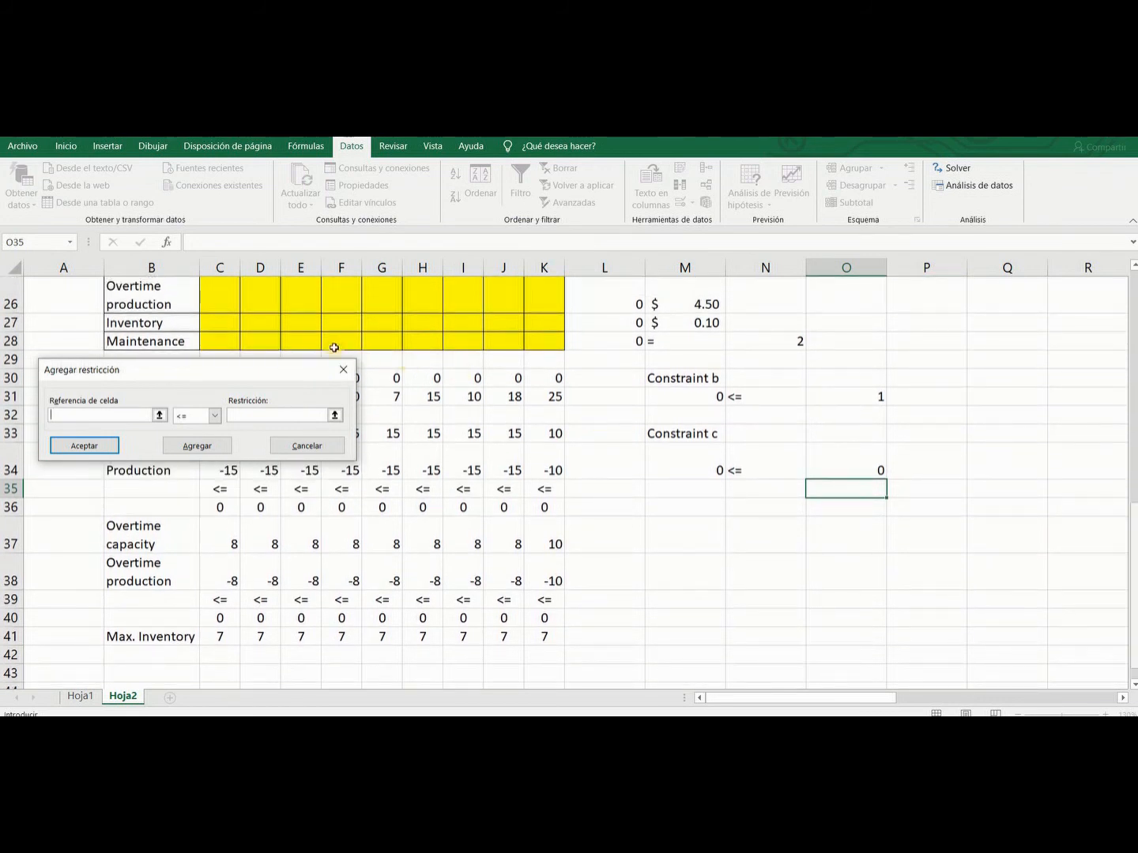
left_click_drag(222, 322, 543, 323)
left_click_drag(254, 370, 184, 419)
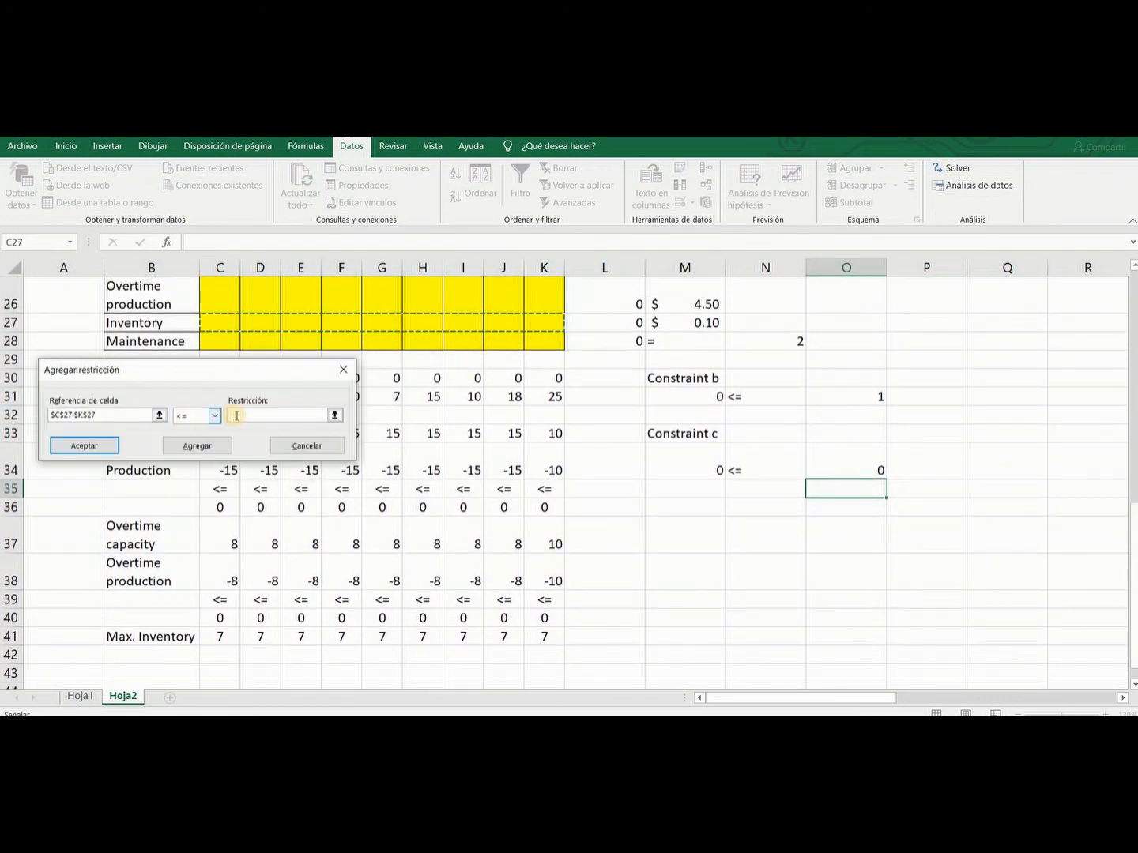
left_click(280, 411)
left_click_drag(221, 637, 530, 637)
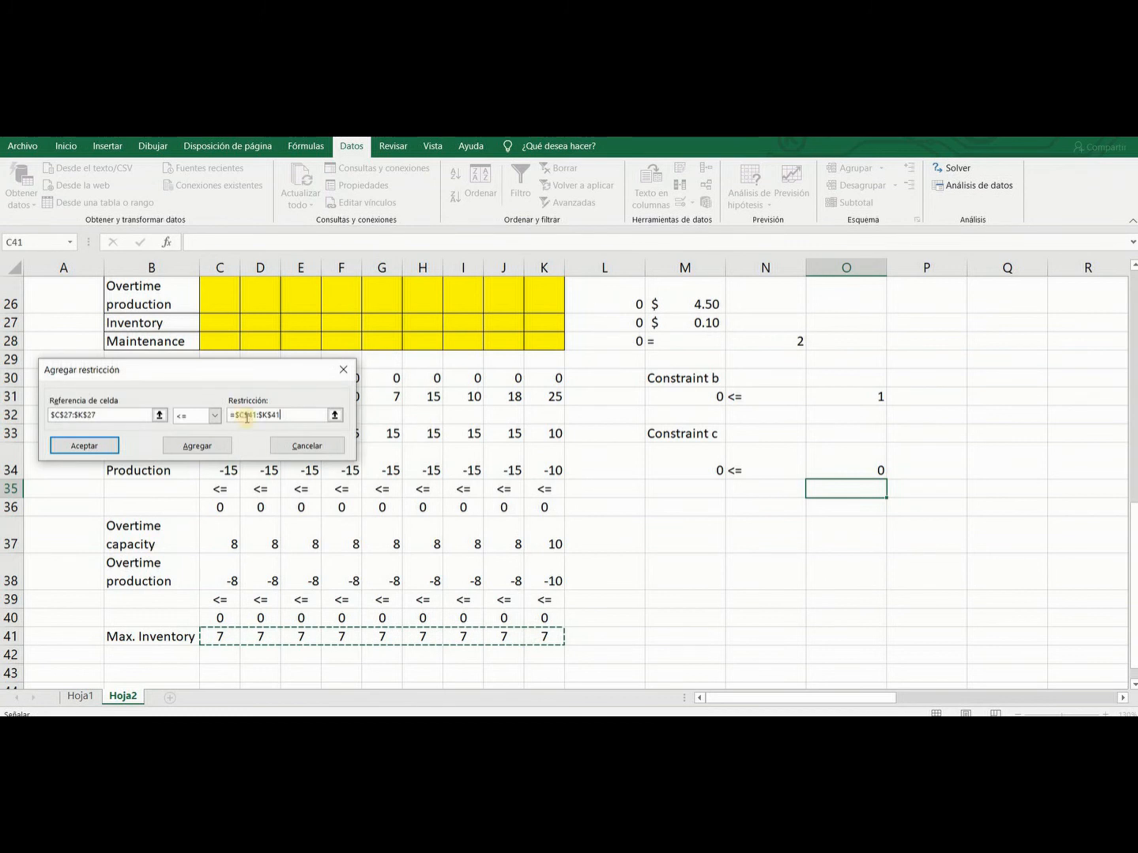
left_click(198, 447)
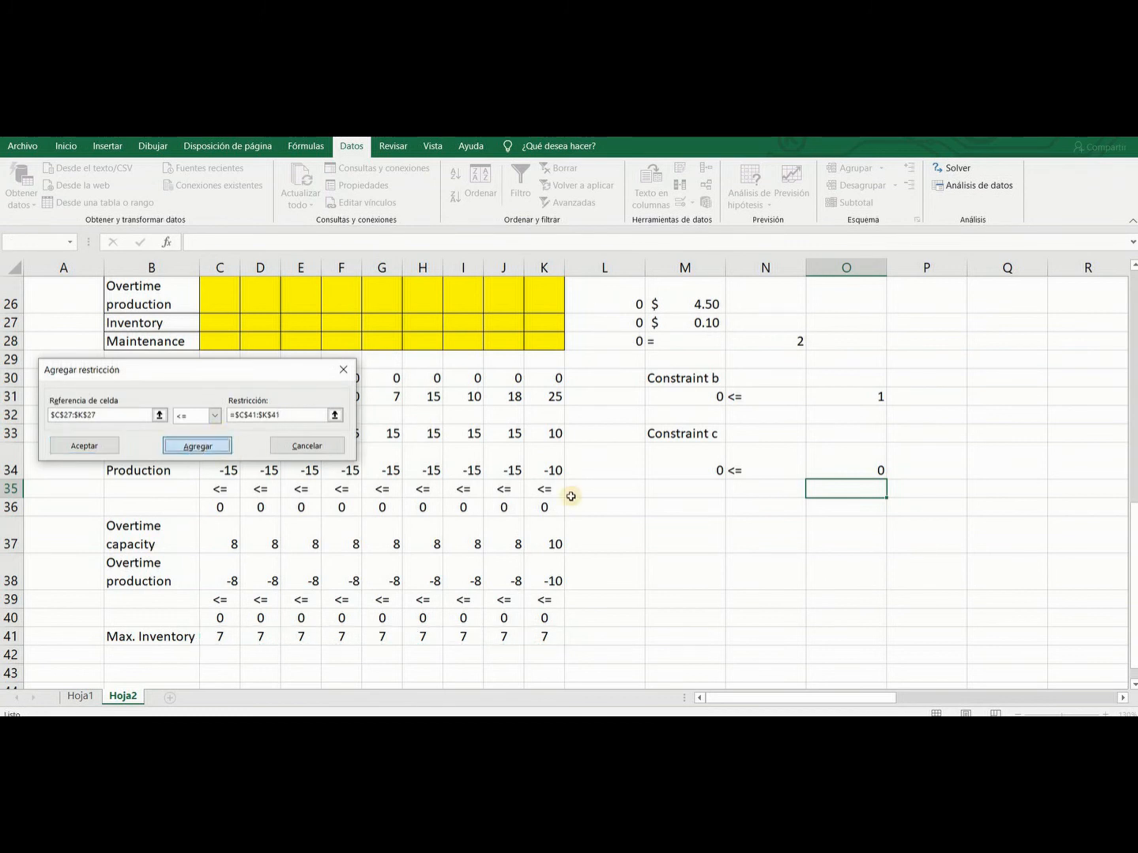
- Add a Solver constraint that makes the maintenance total L28 equal (=) to N28
left_click(609, 343)
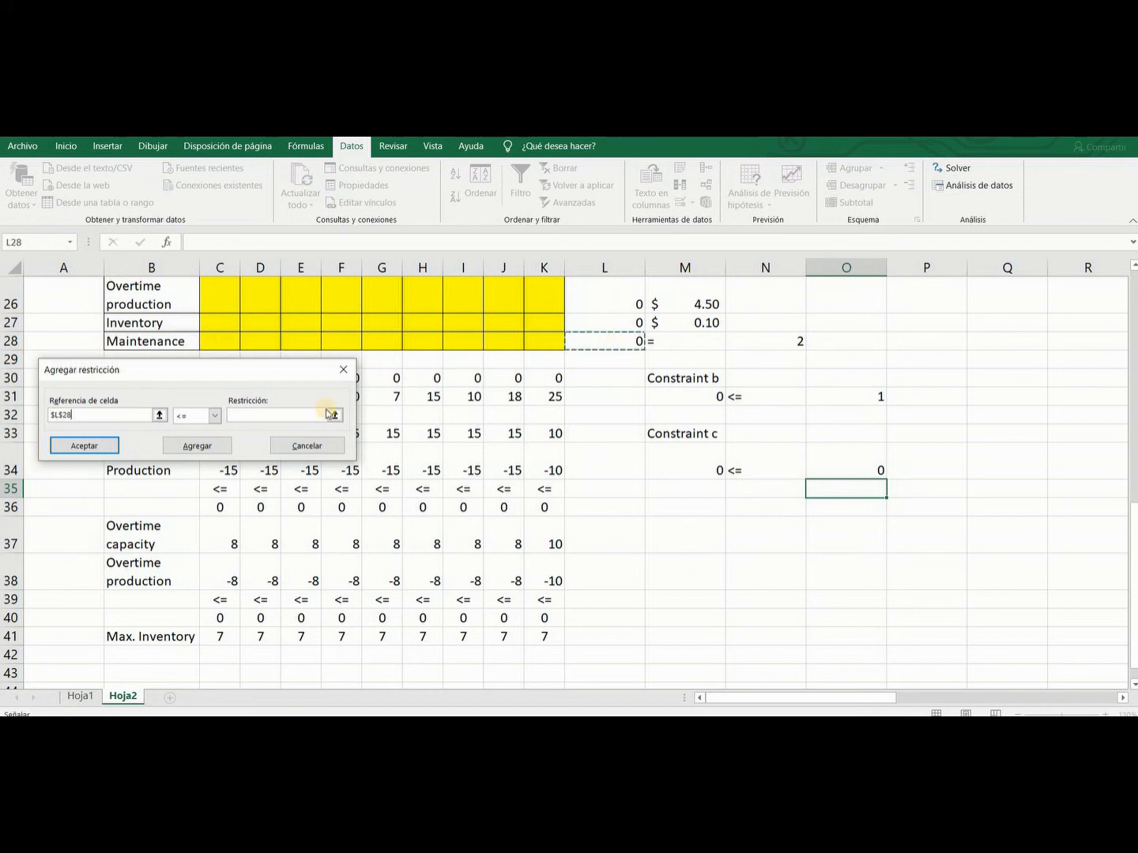
left_click(198, 415)
left_click(190, 433)
left_click(781, 340)
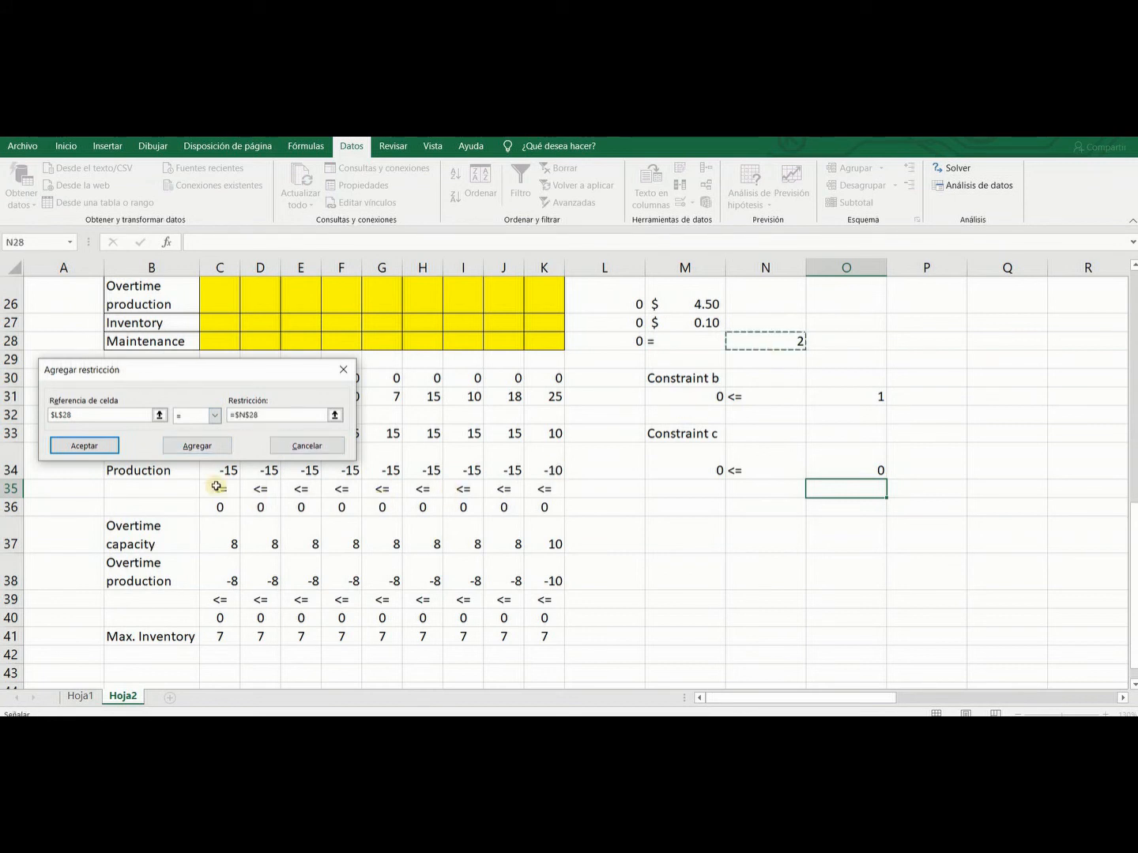
left_click(199, 446)
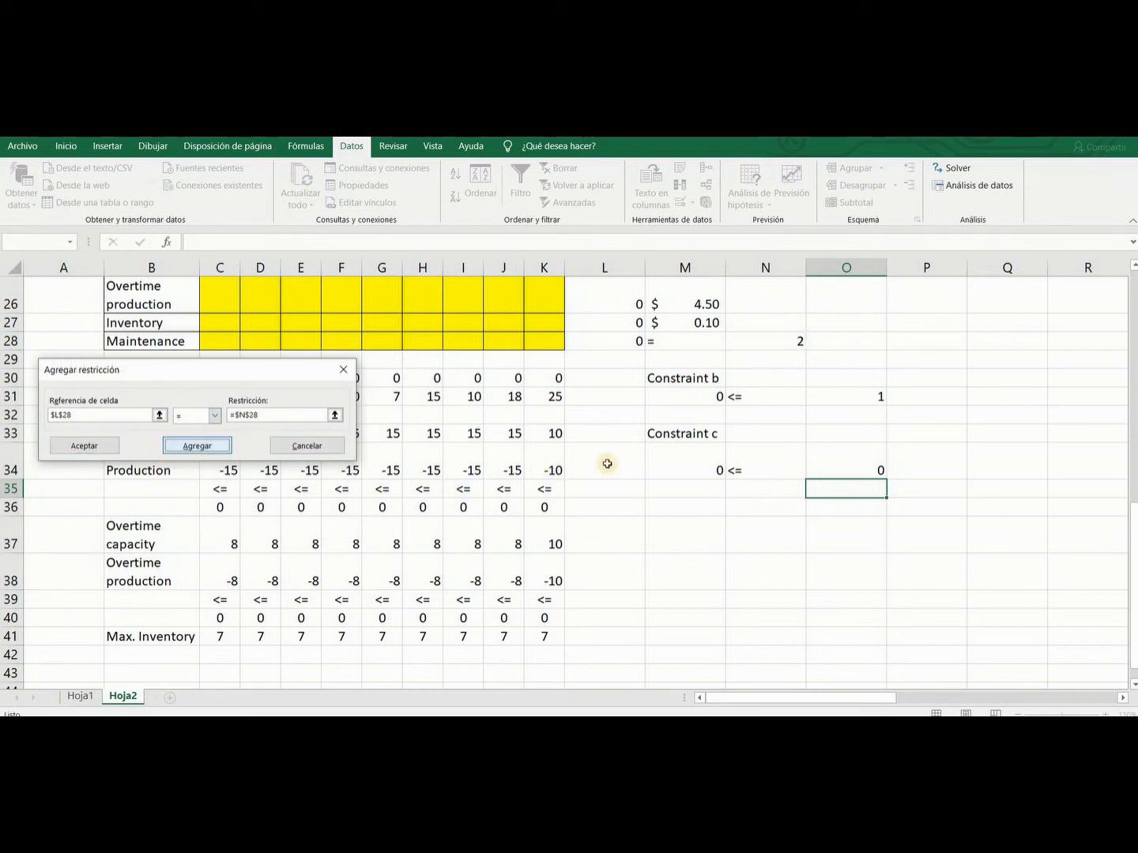
- Add constraint b to Solver as M31 <= O31
left_click(703, 400)
left_click(278, 417)
left_click(863, 396)
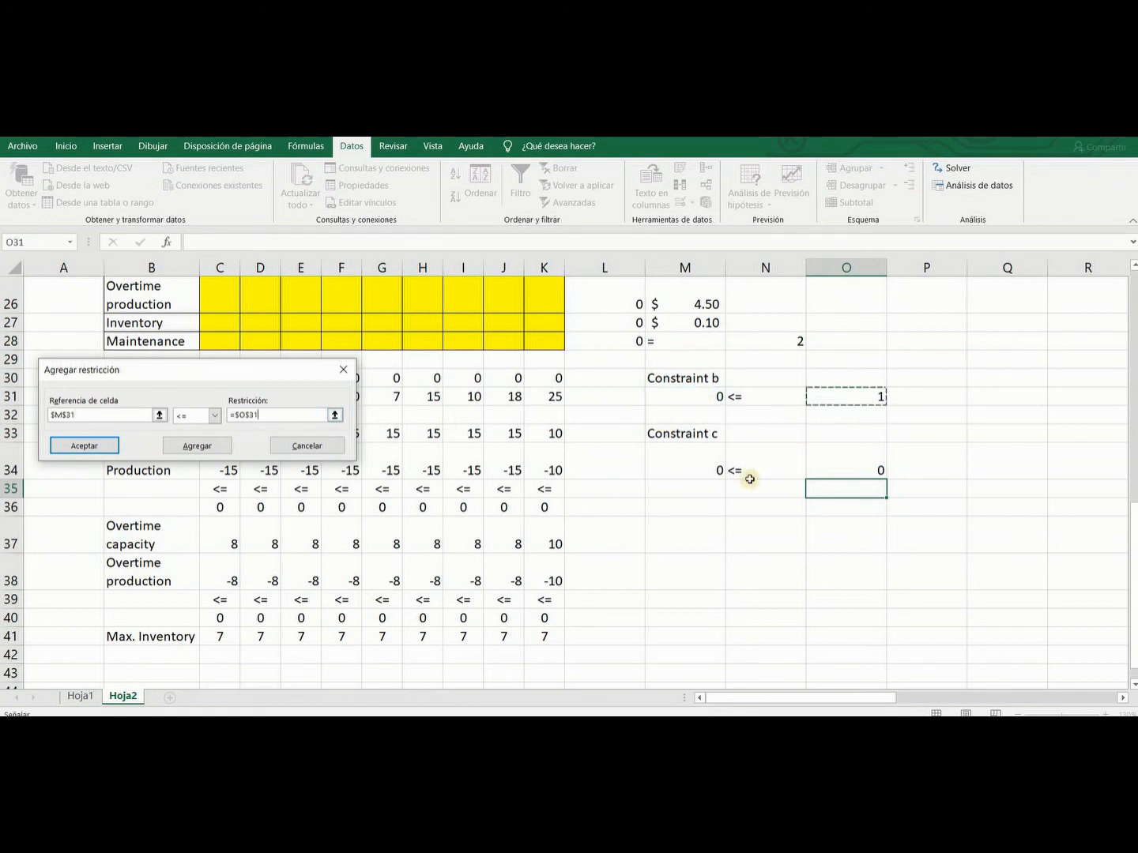
left_click(203, 445)
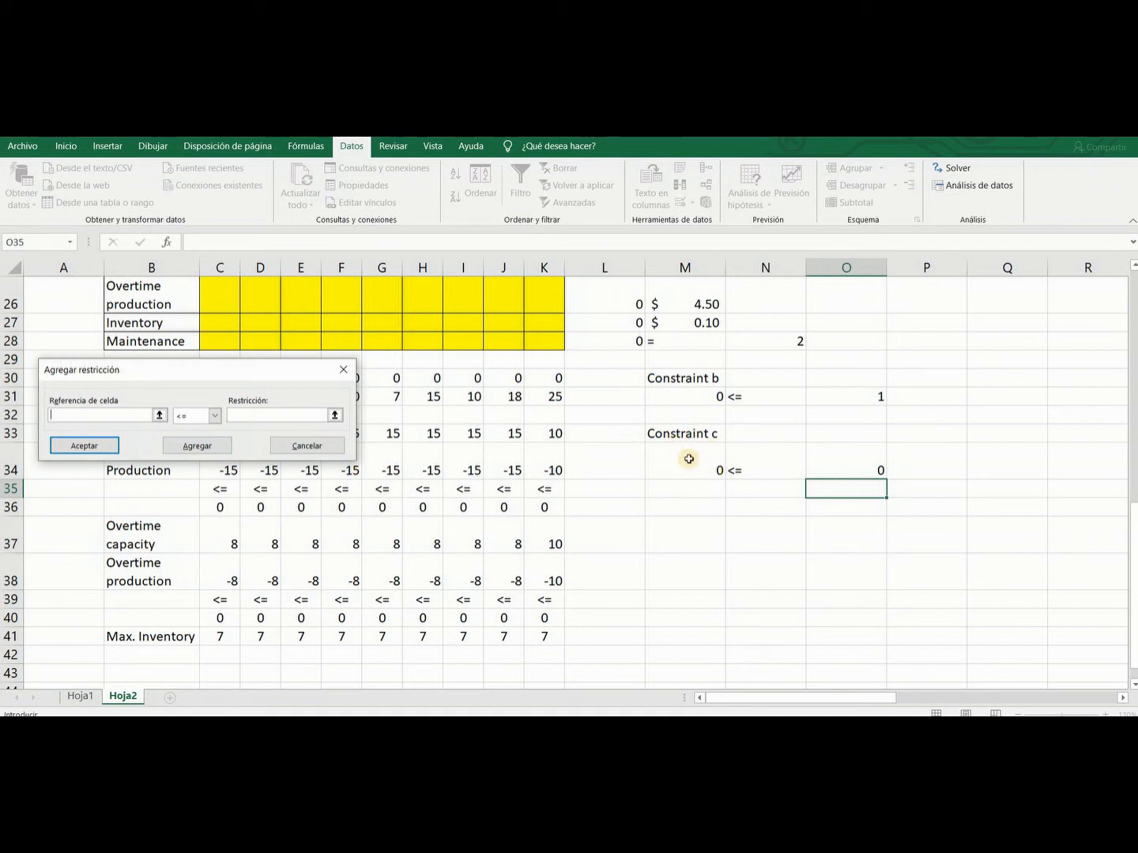
- Add constraint c to Solver as M34 <= O34
left_click(692, 465)
left_click(255, 415)
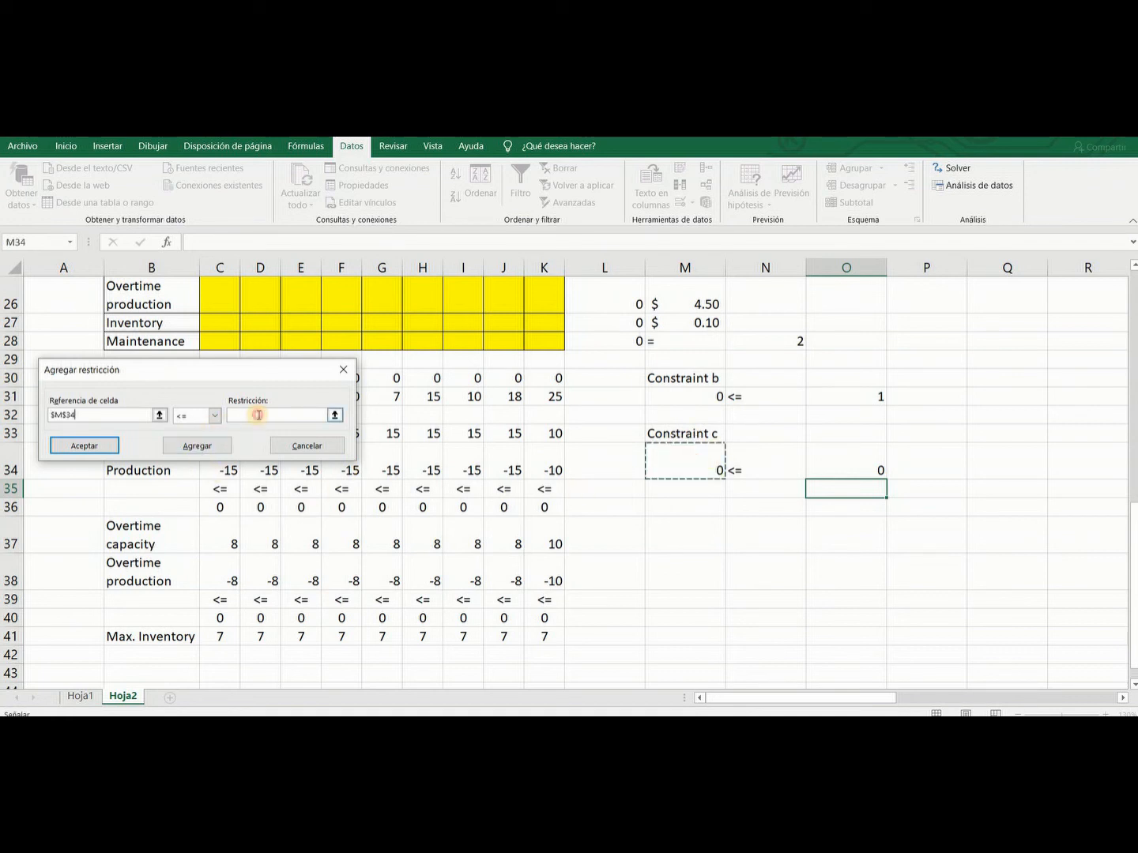
left_click(858, 469)
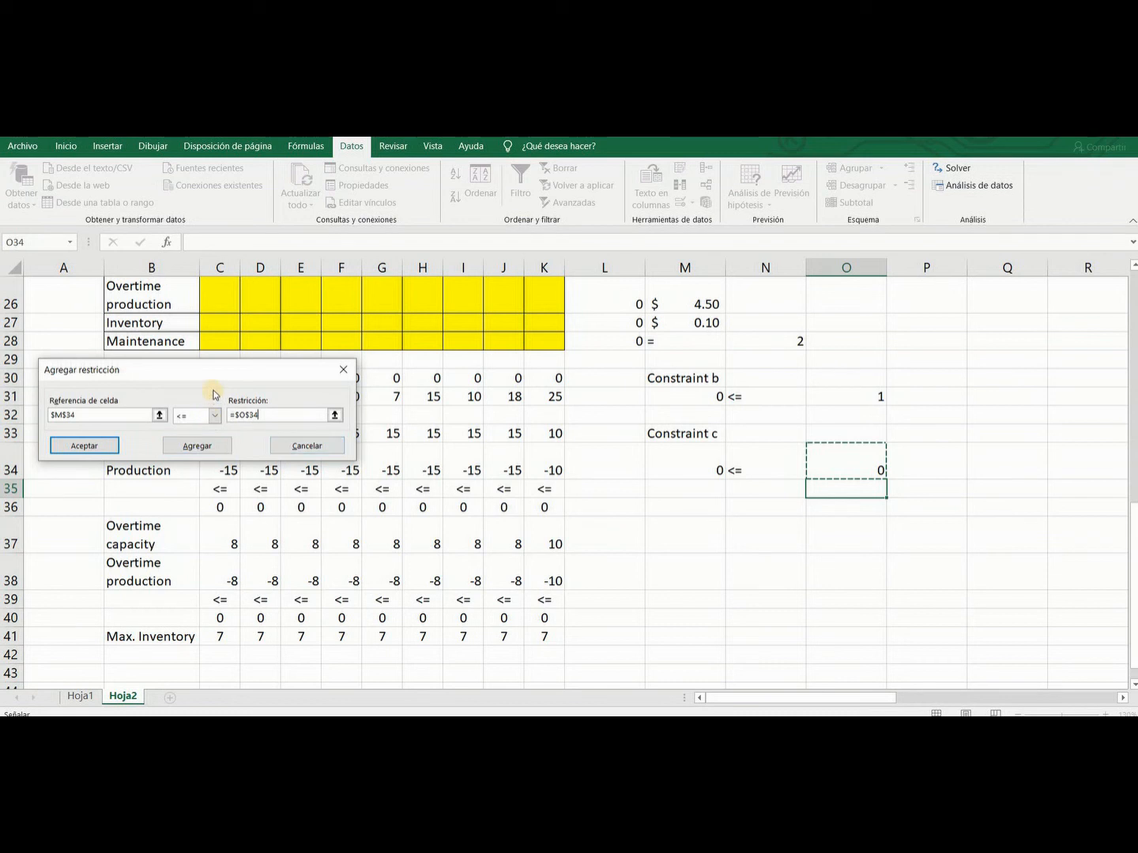
left_click_drag(221, 376, 254, 478)
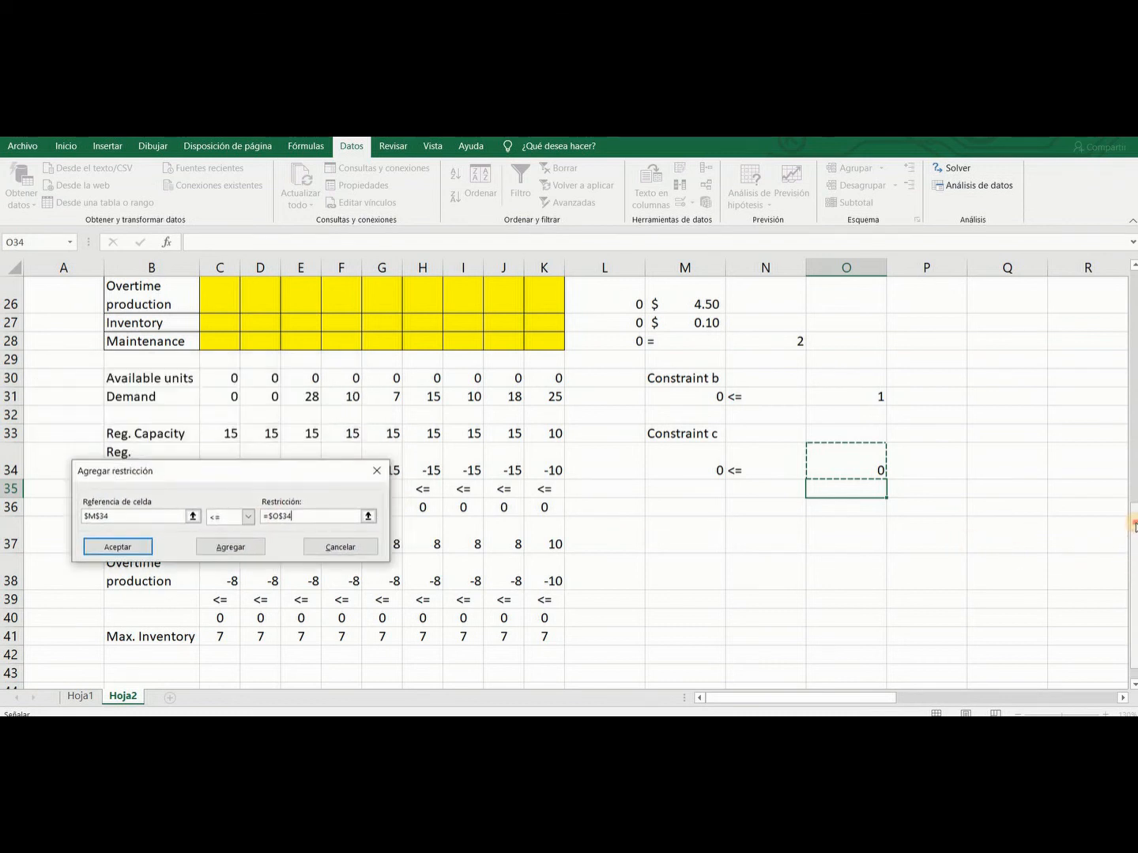
scroll(1134, 525, "up", 2)
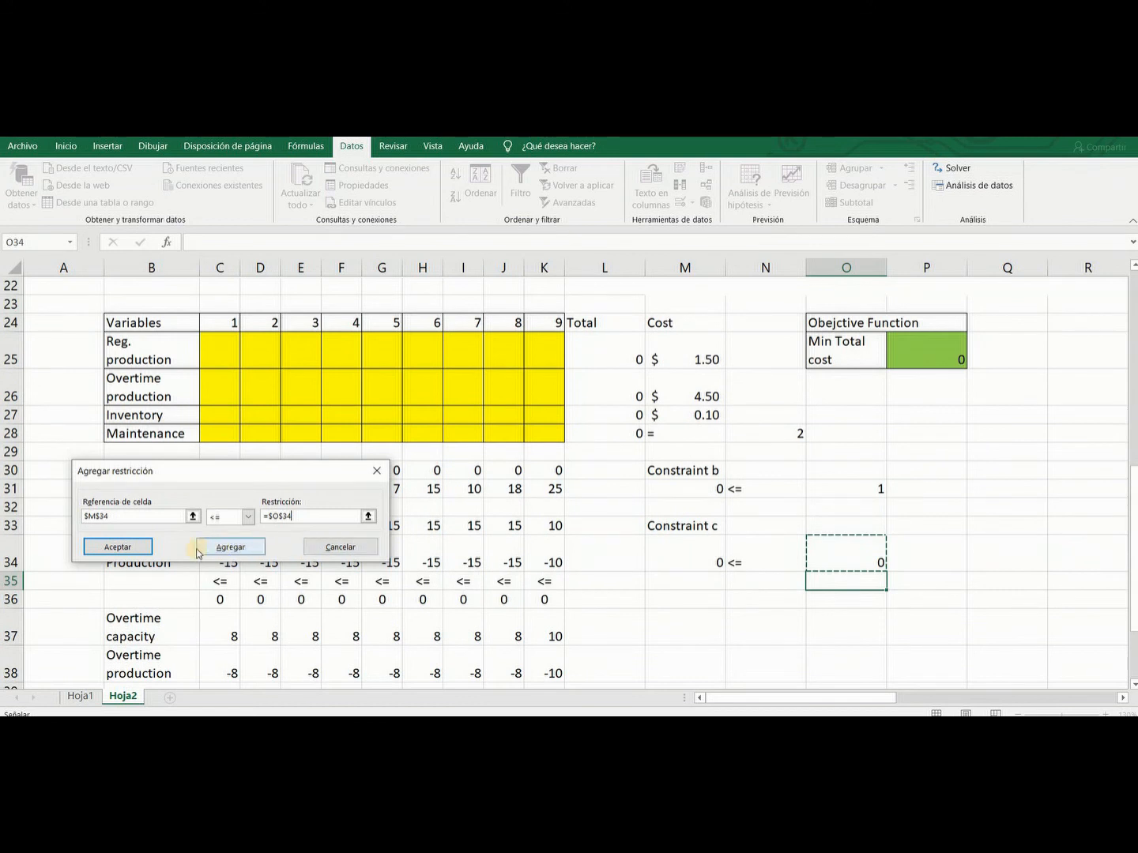
left_click(227, 551)
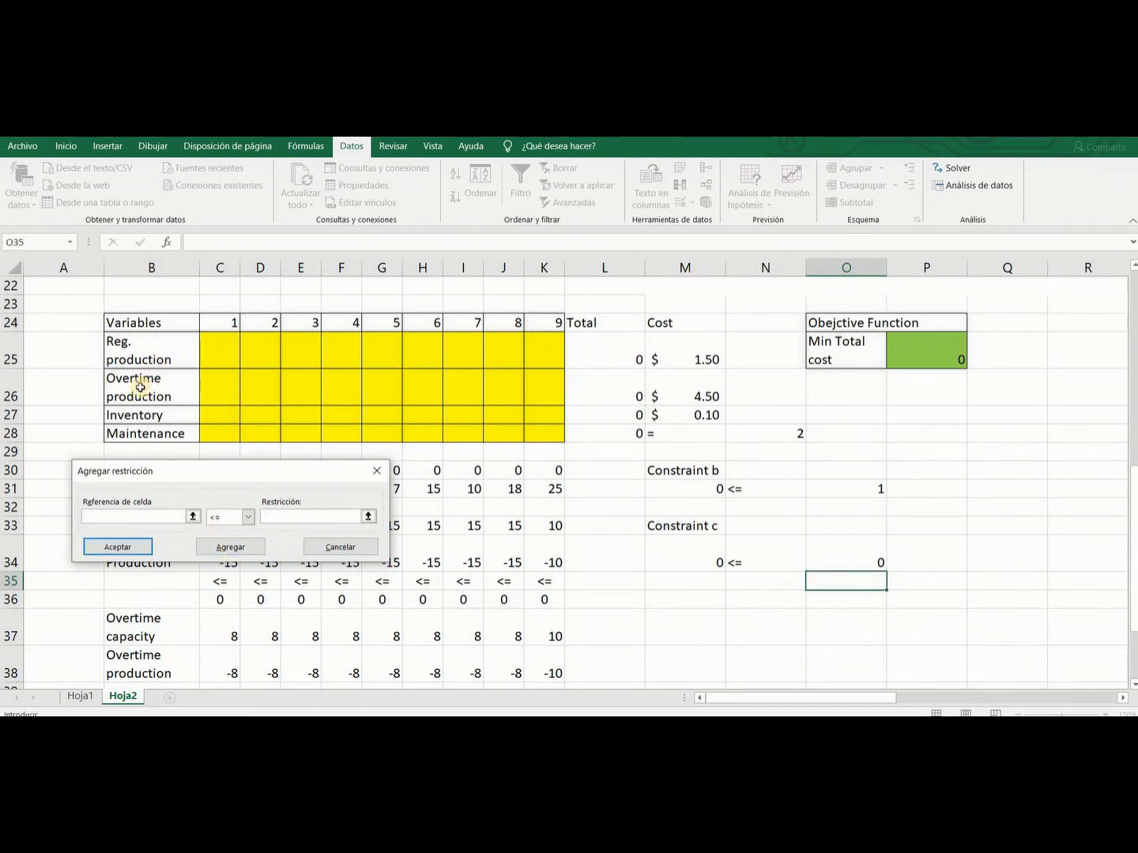
- Add a Solver constraint that restricts the production and inventory variables C25:K27 to integers (int)
left_click_drag(221, 348, 528, 412)
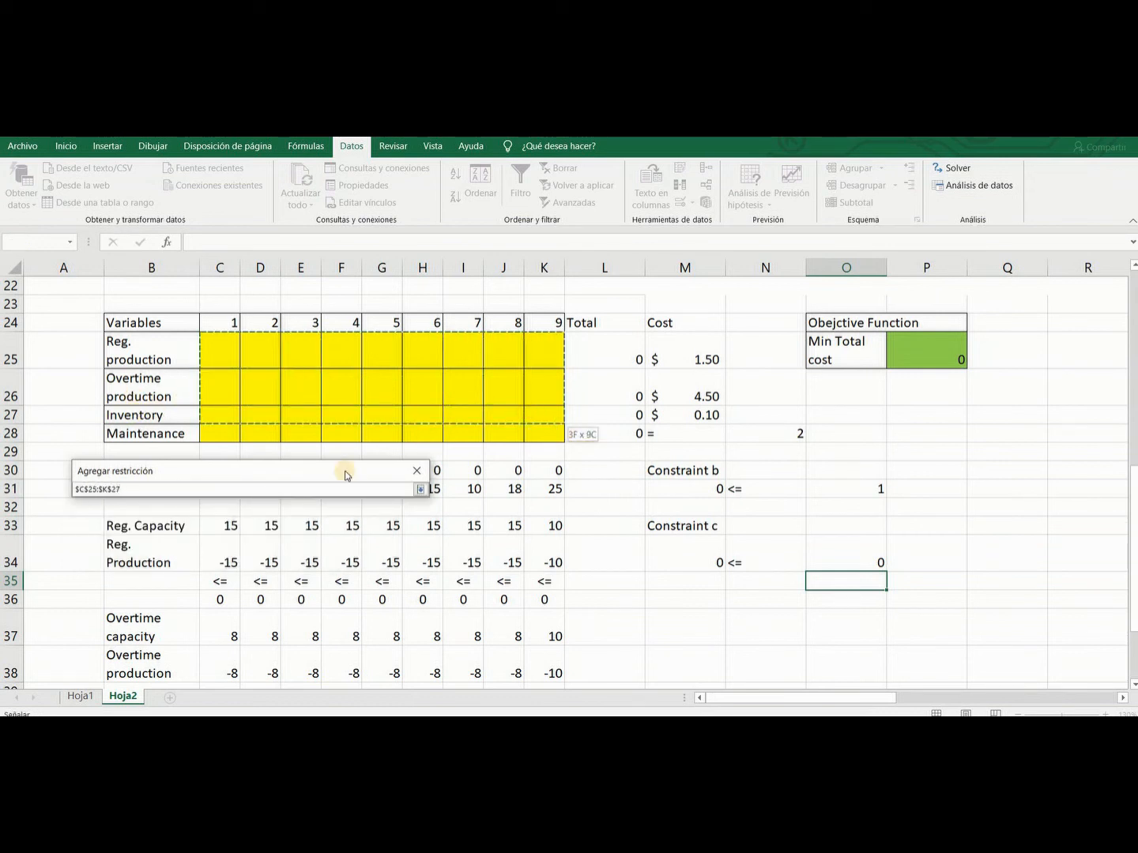
left_click(252, 517)
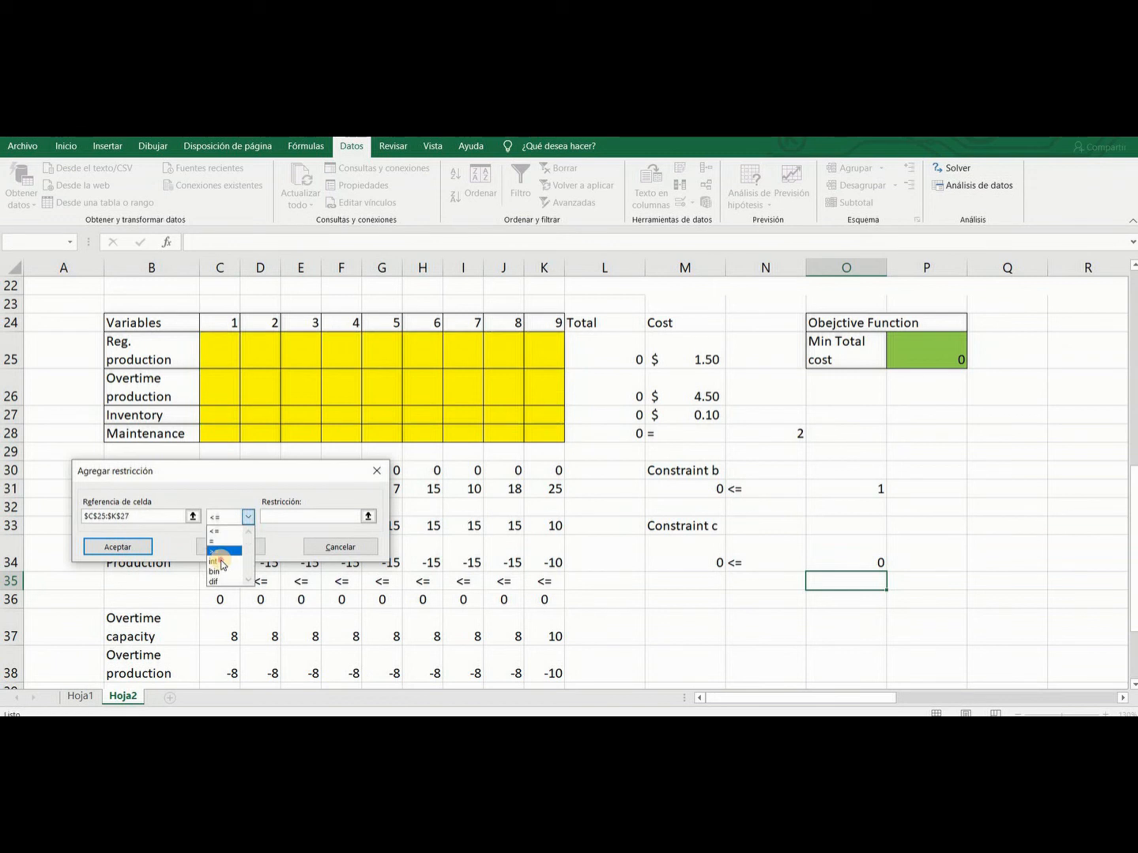
left_click(225, 561)
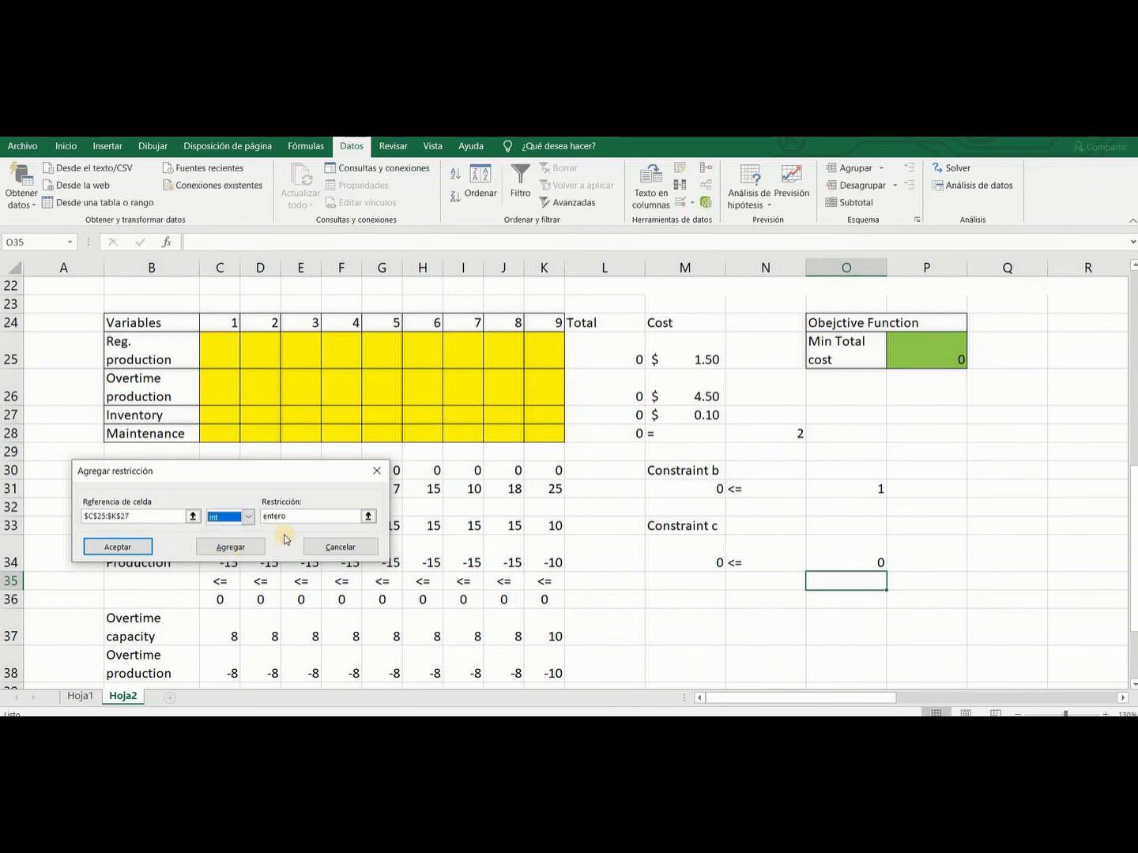
left_click(227, 551)
- Add a Solver constraint that makes the maintenance variables C28:K28 binary (bin), and finish adding constraints
left_click_drag(211, 434, 545, 438)
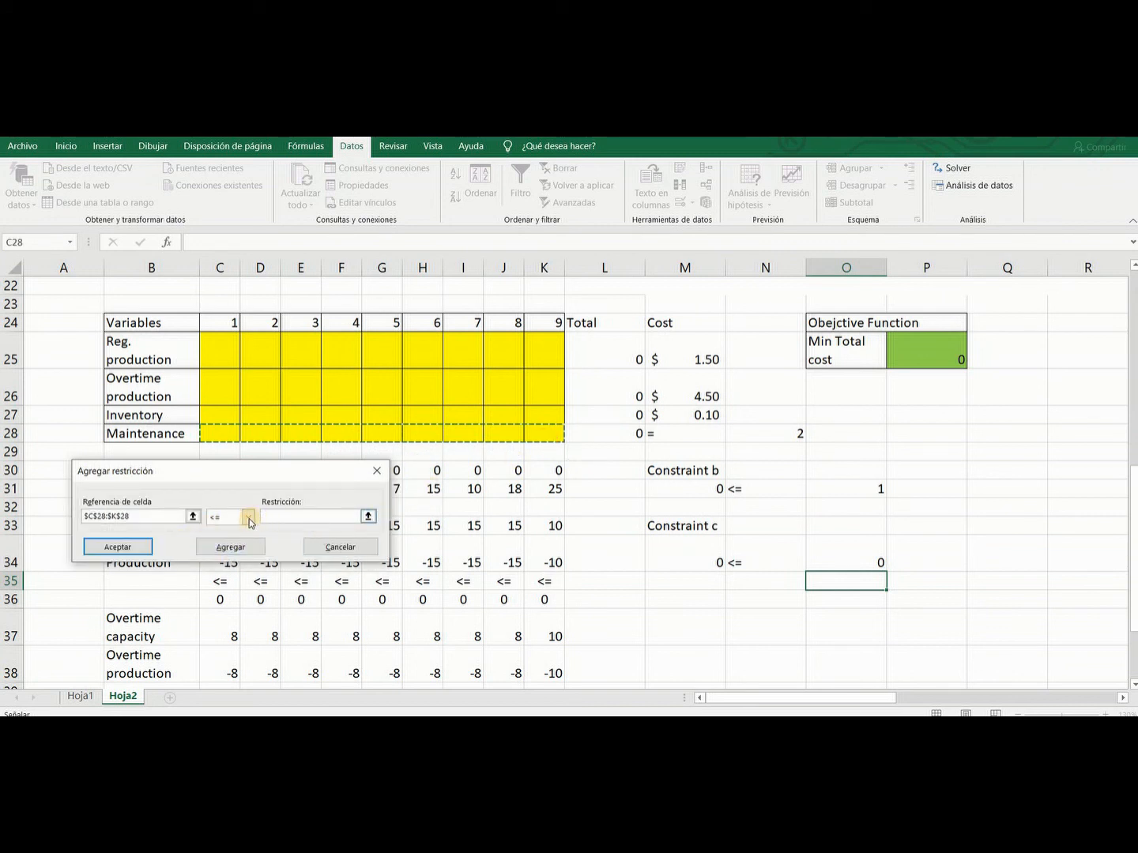
left_click(250, 519)
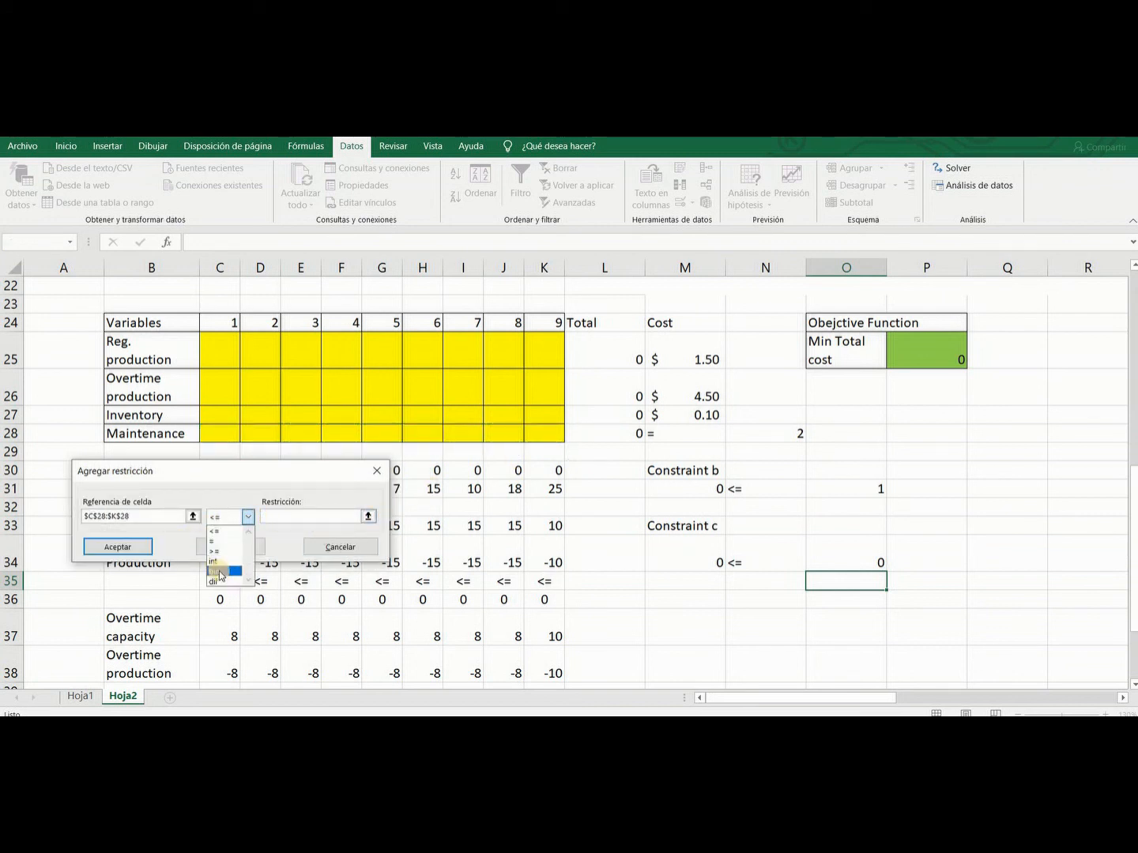
left_click(221, 572)
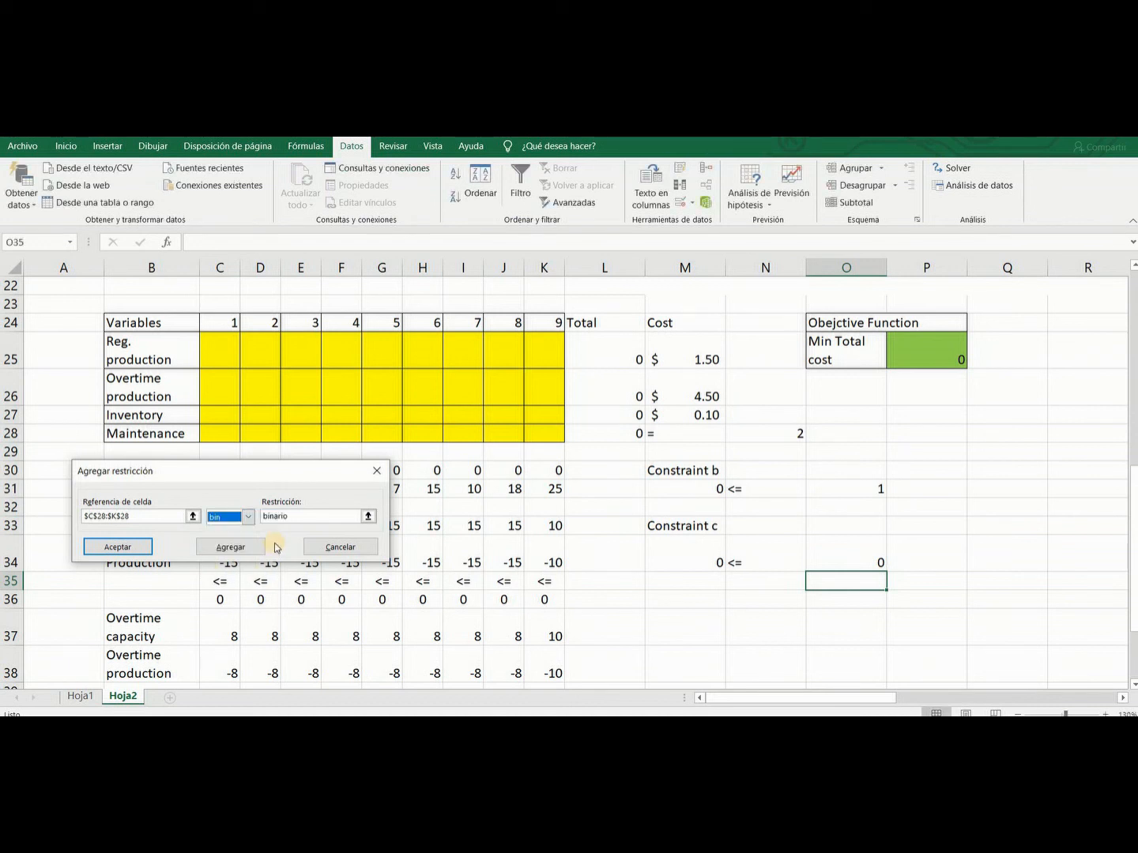
left_click(126, 550)
- Set Solver's solving method to Simplex LP, solve the model and keep the Solver solution
left_click_drag(271, 327, 362, 199)
left_click(255, 473)
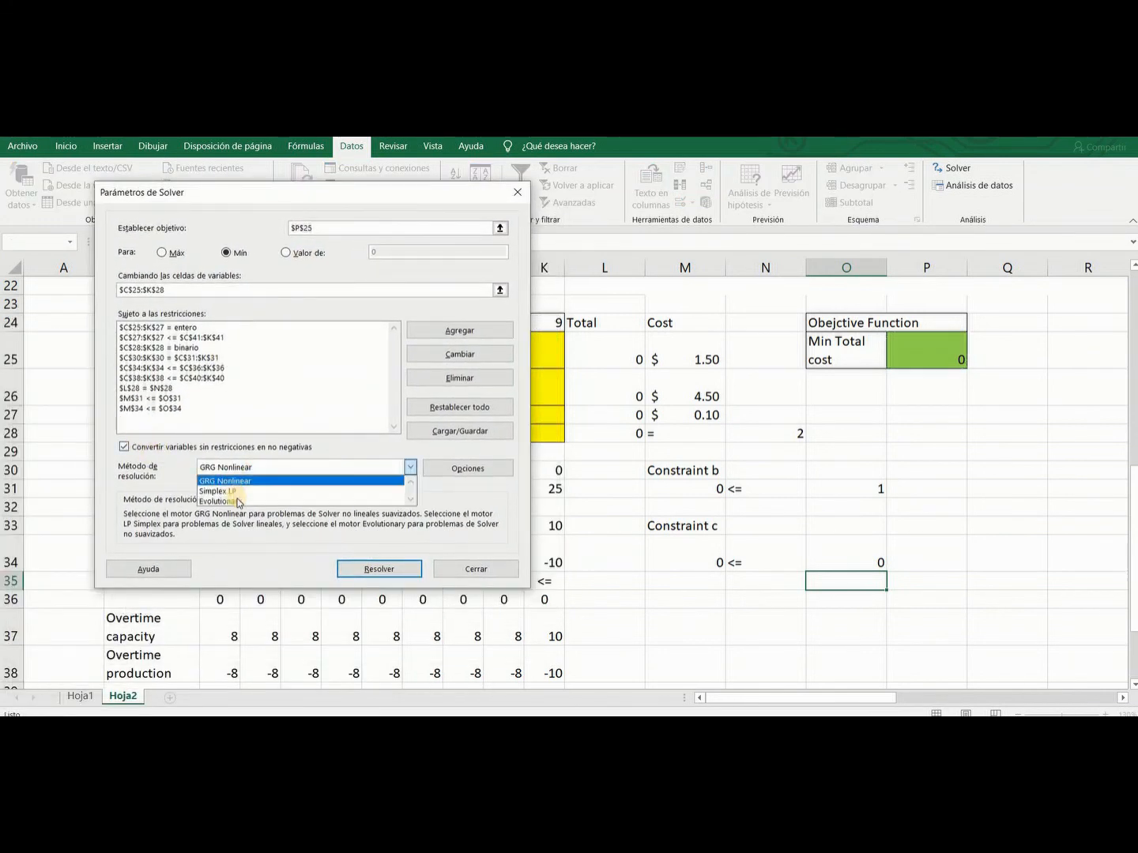
left_click(241, 489)
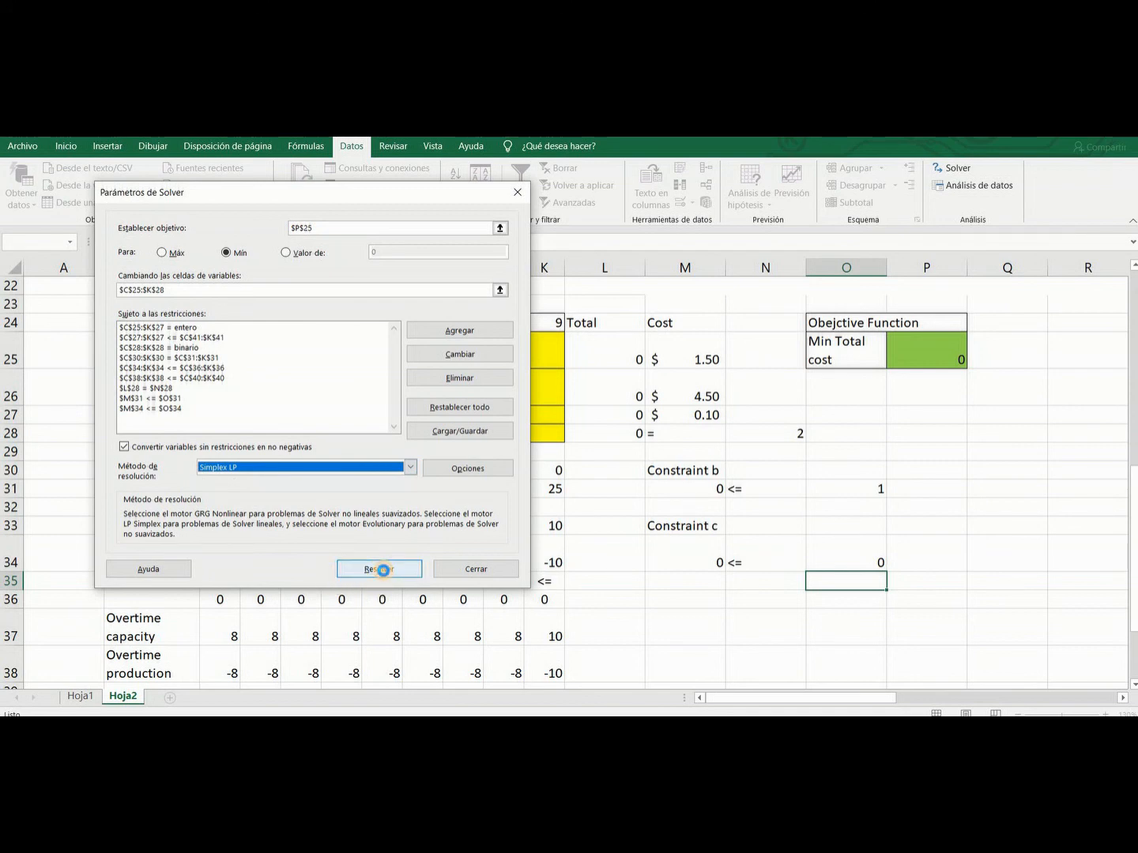
left_click(382, 569)
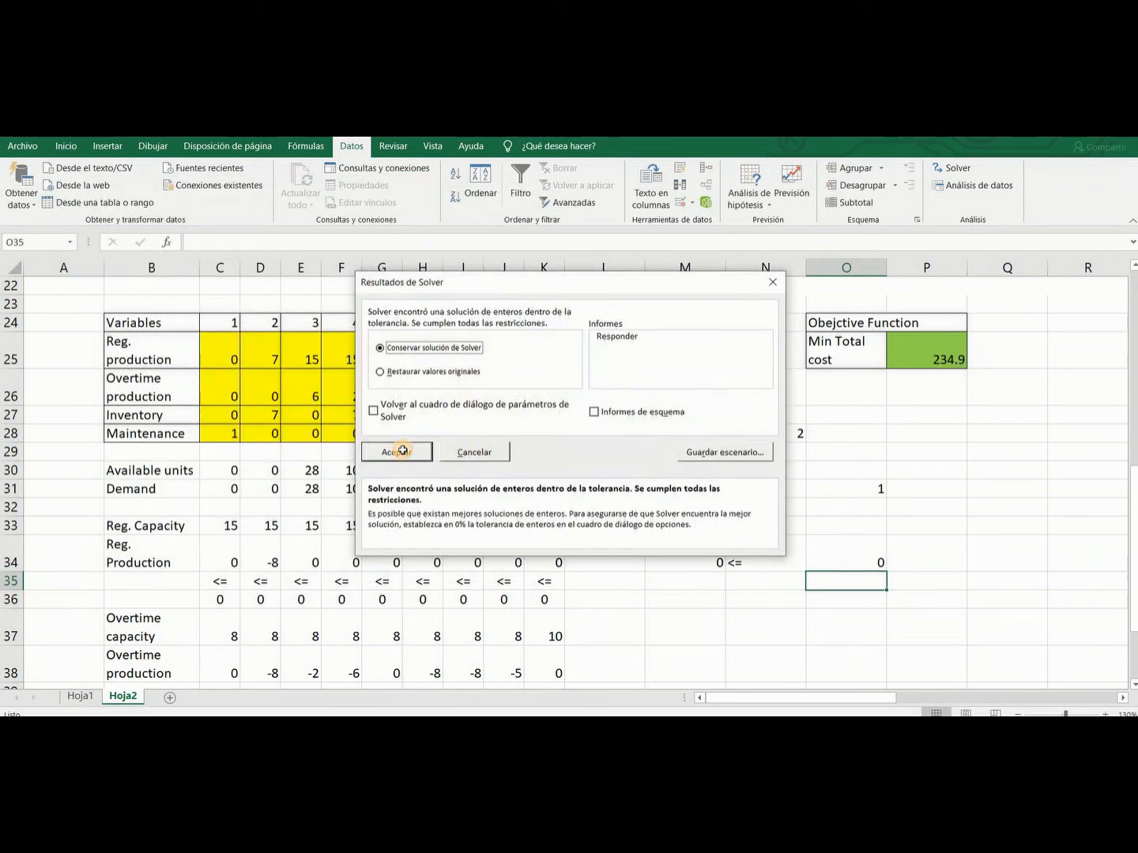
left_click(397, 451)
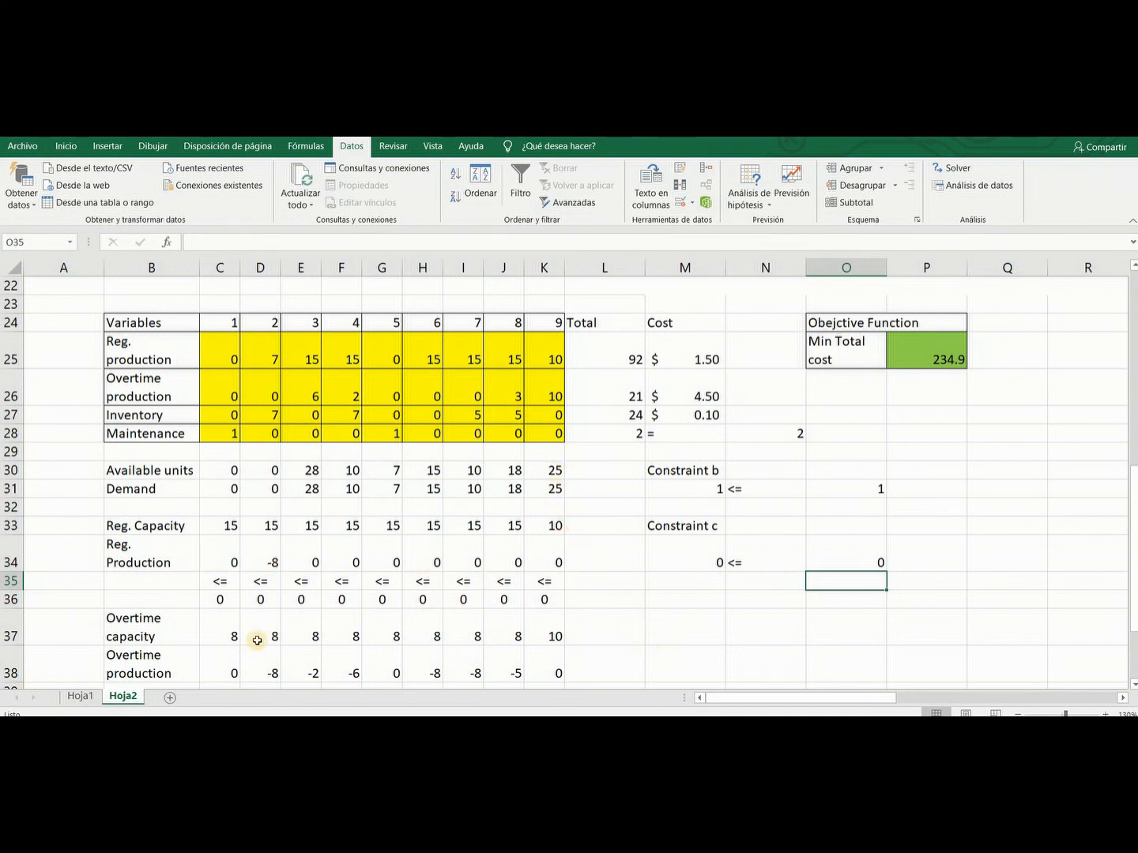
scroll(254, 646, "down", 1)
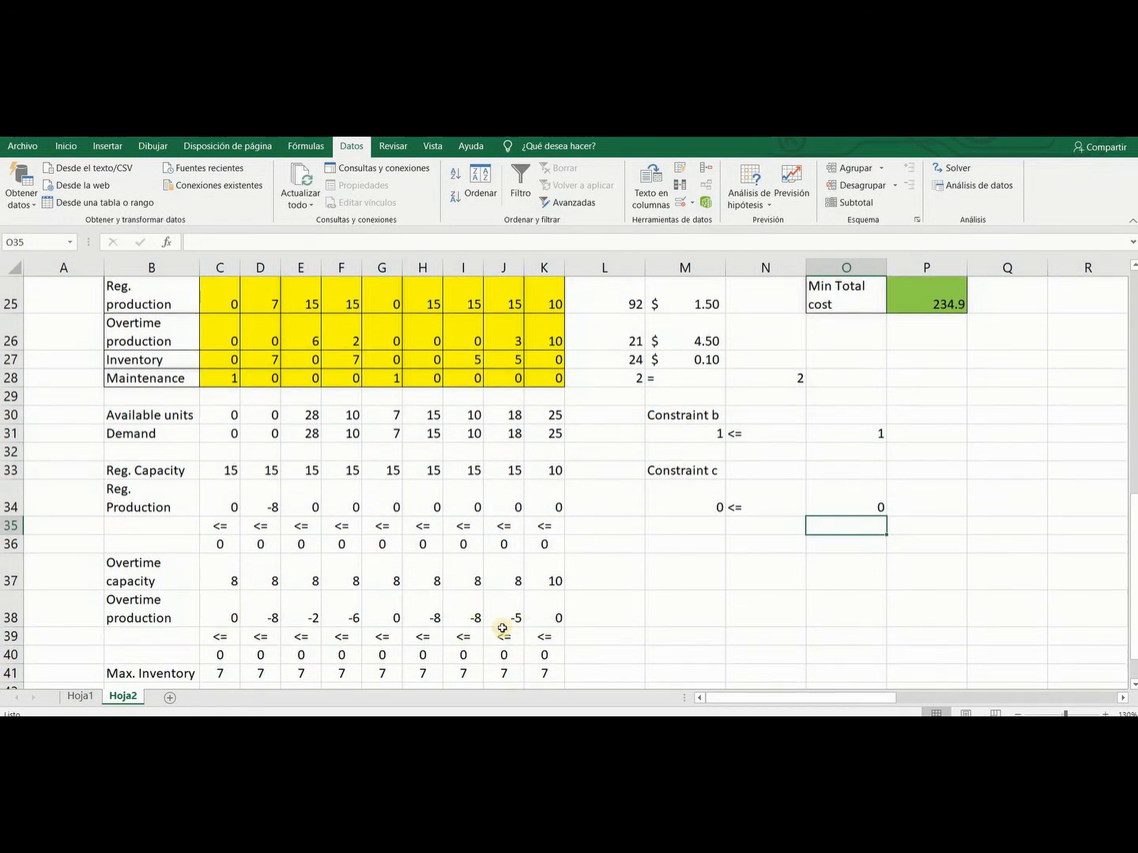
scroll(528, 632, "down", 2)
scroll(655, 473, "up", 3)
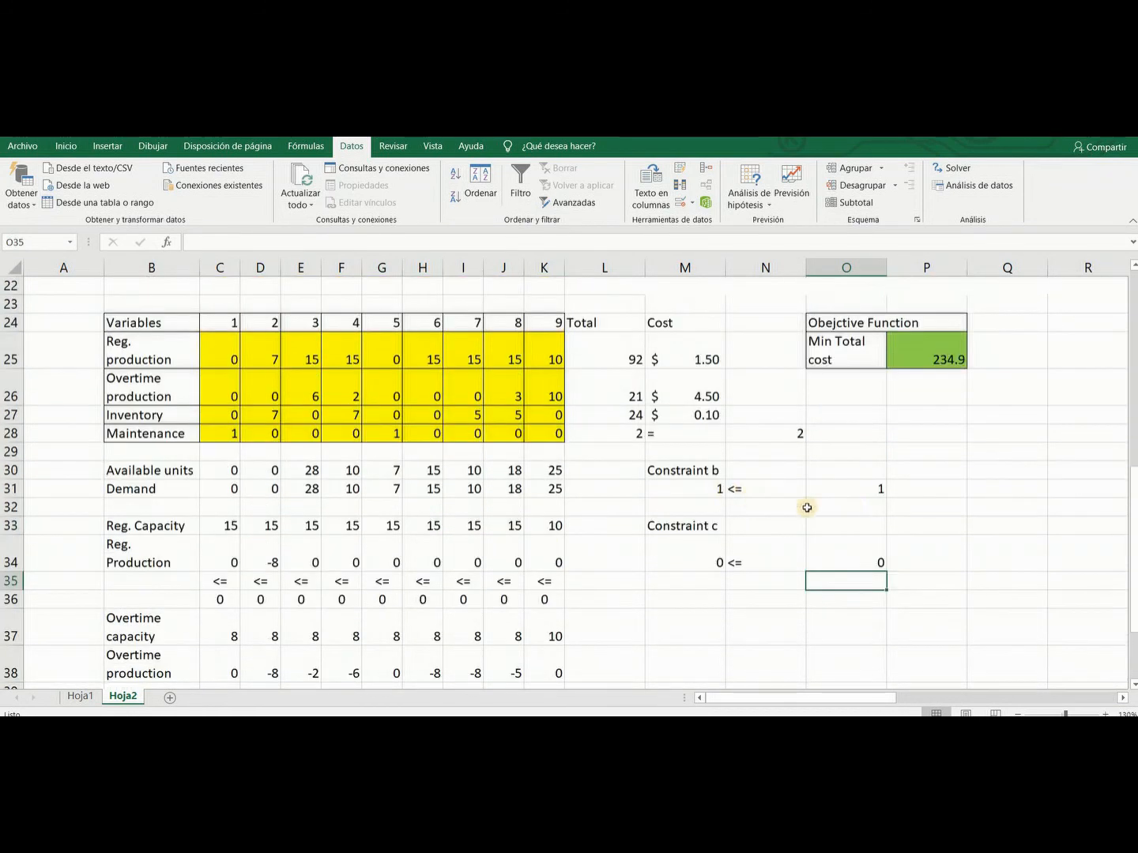